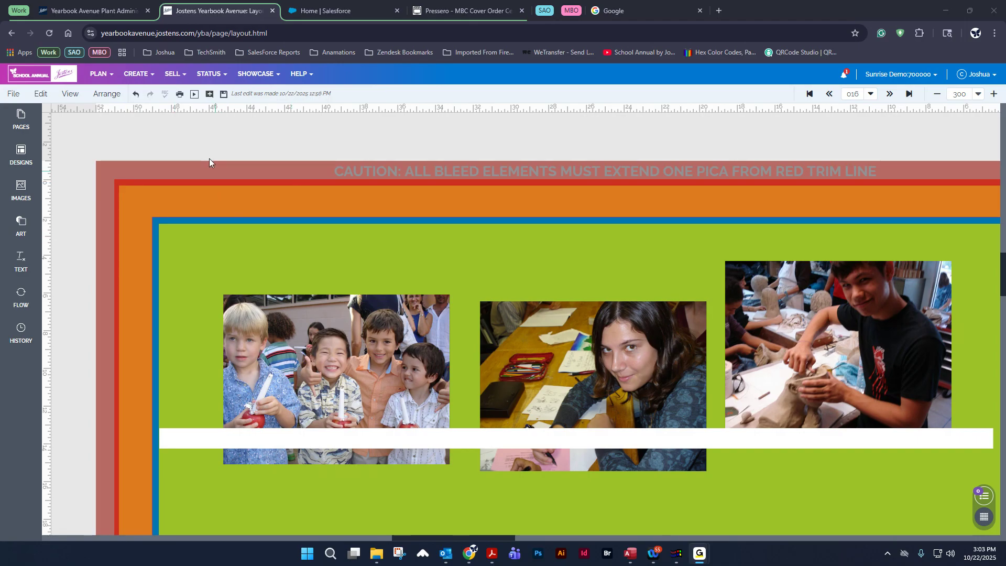
Arrange the three photos in a row along the page's upper edge, just inside the blue margin line
click(317, 249)
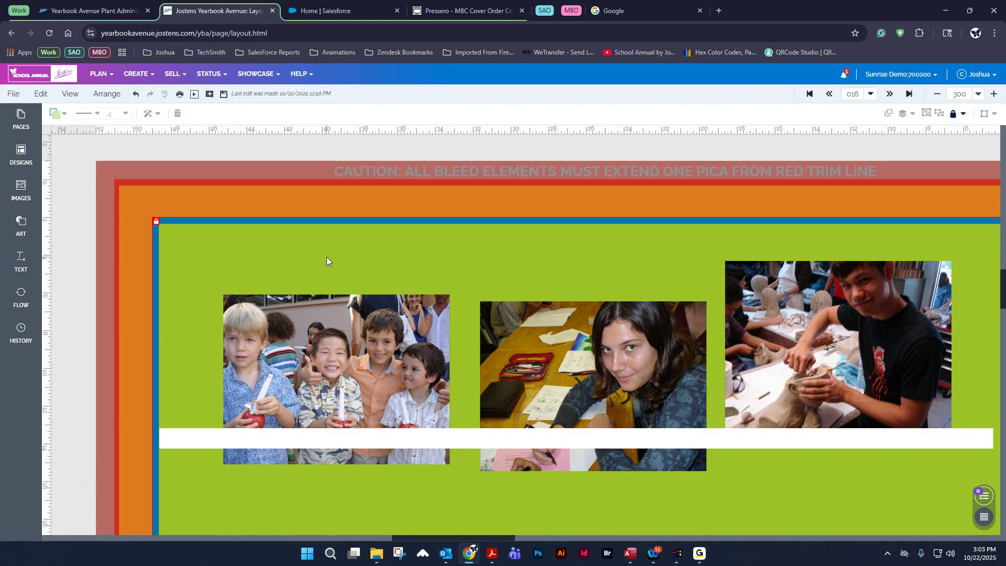
click(387, 386)
drag(388, 386, 327, 318)
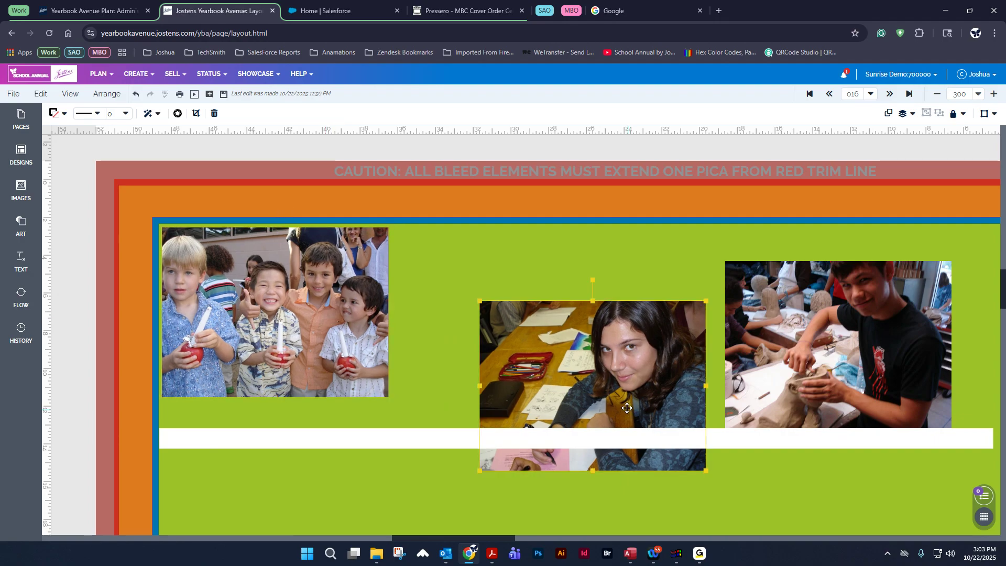
drag(630, 410, 540, 336)
drag(877, 364, 795, 332)
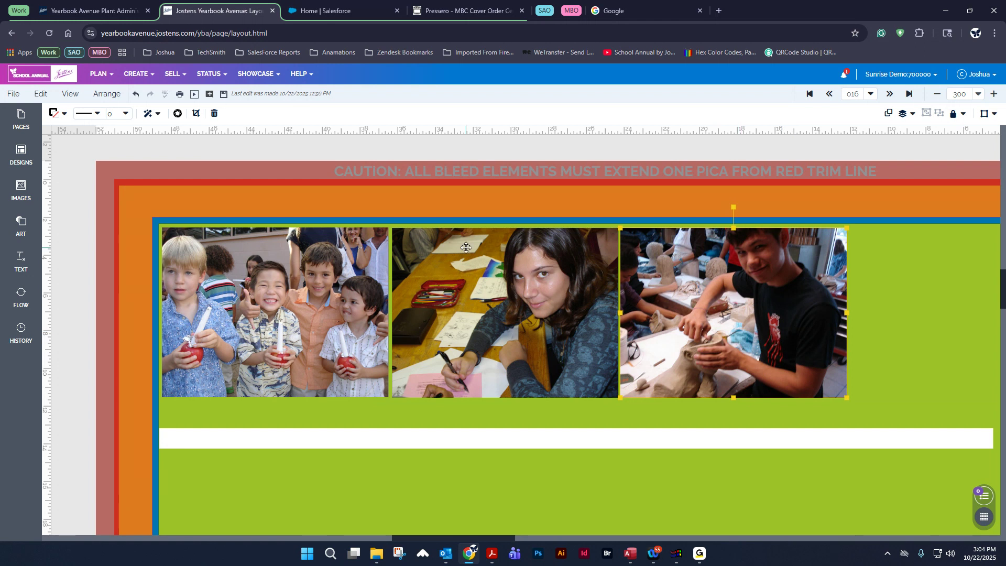
click(323, 198)
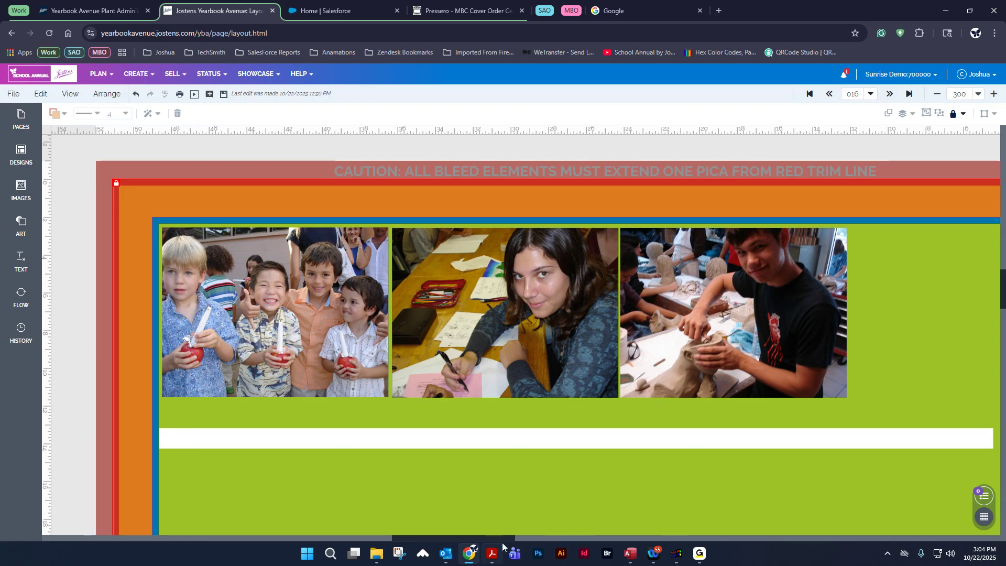
Try the photo of the four boys against the red trim line's corner, and return it inside the blue margin line
drag(496, 538, 665, 541)
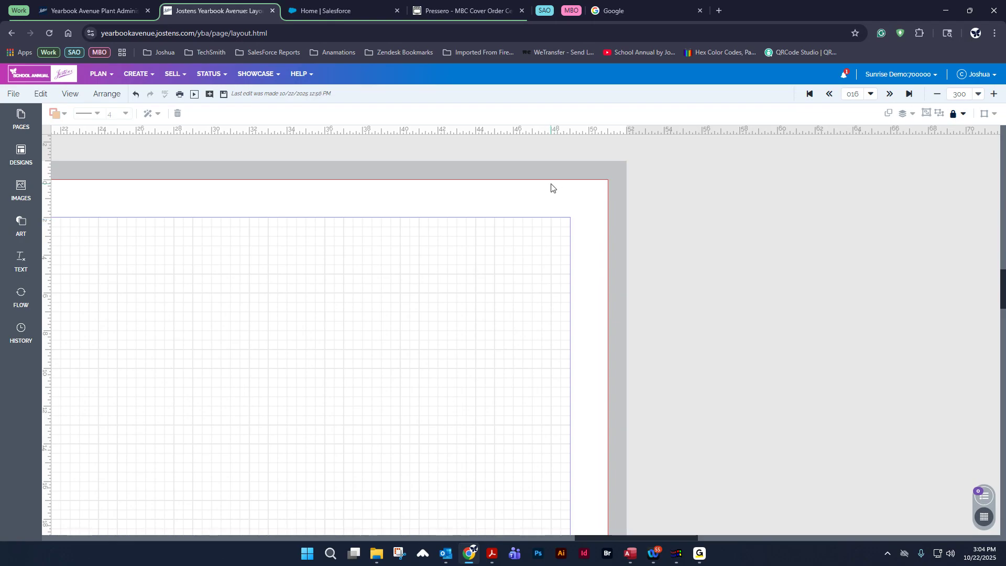
drag(661, 542, 432, 533)
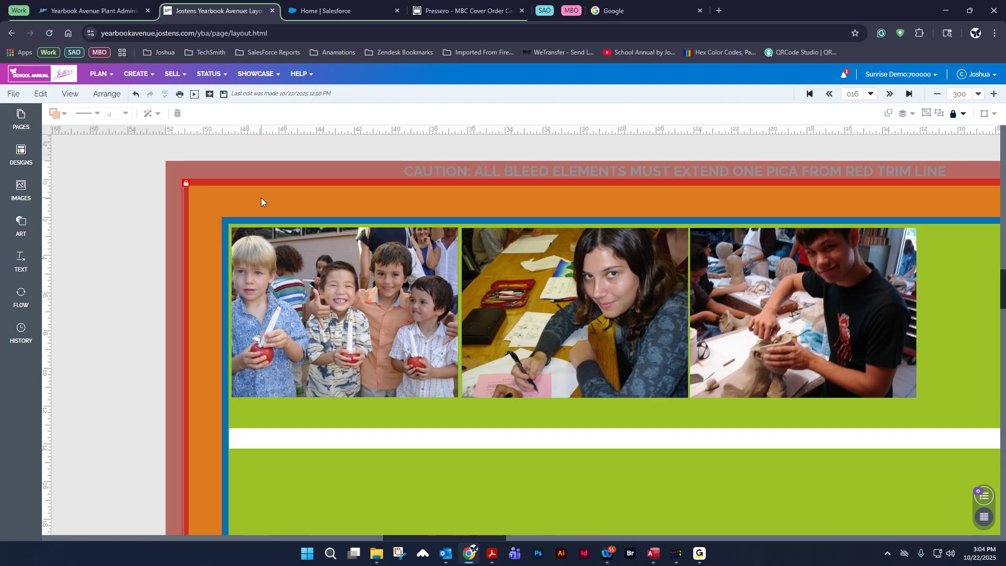
drag(308, 290, 264, 244)
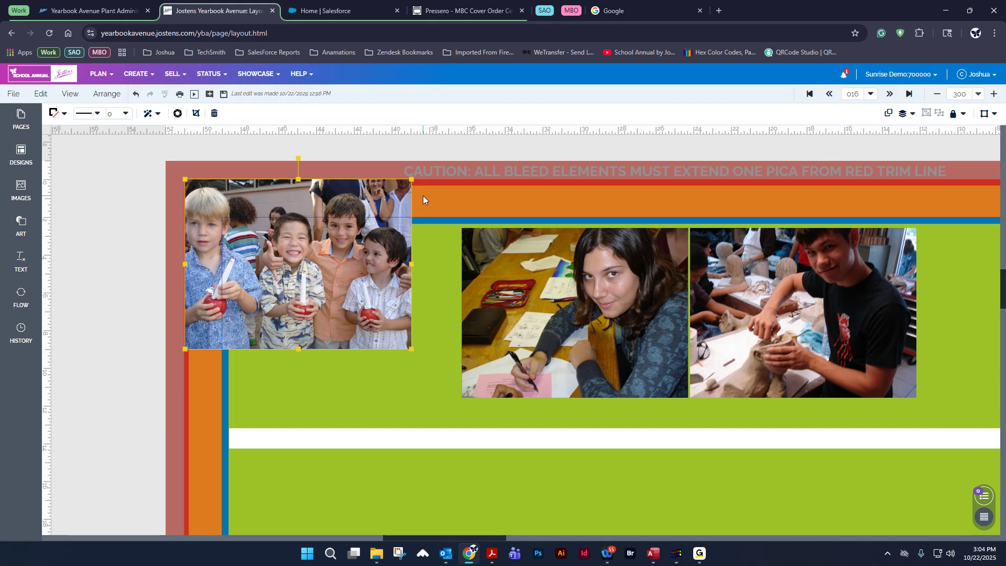
drag(333, 258, 361, 289)
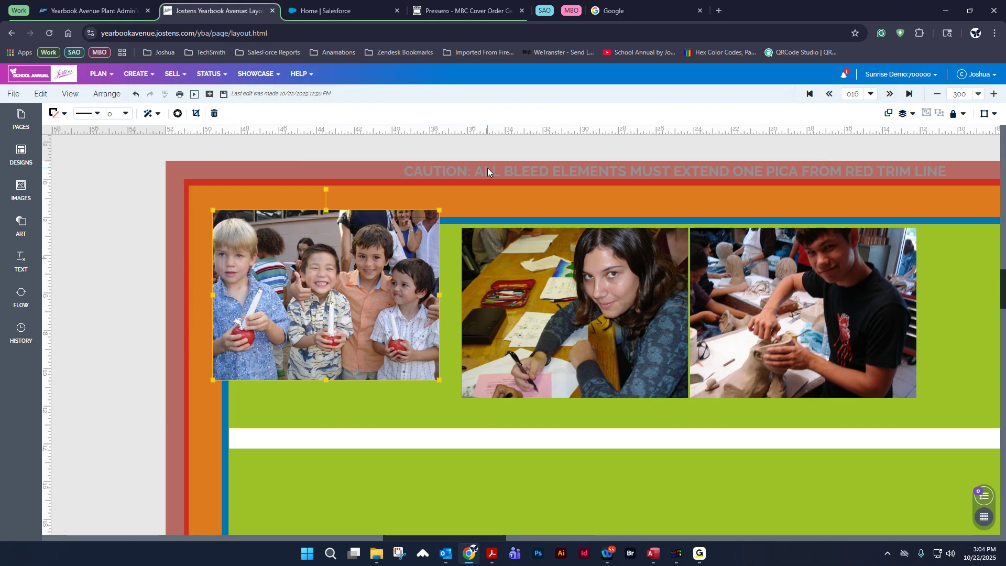
drag(299, 295, 315, 317)
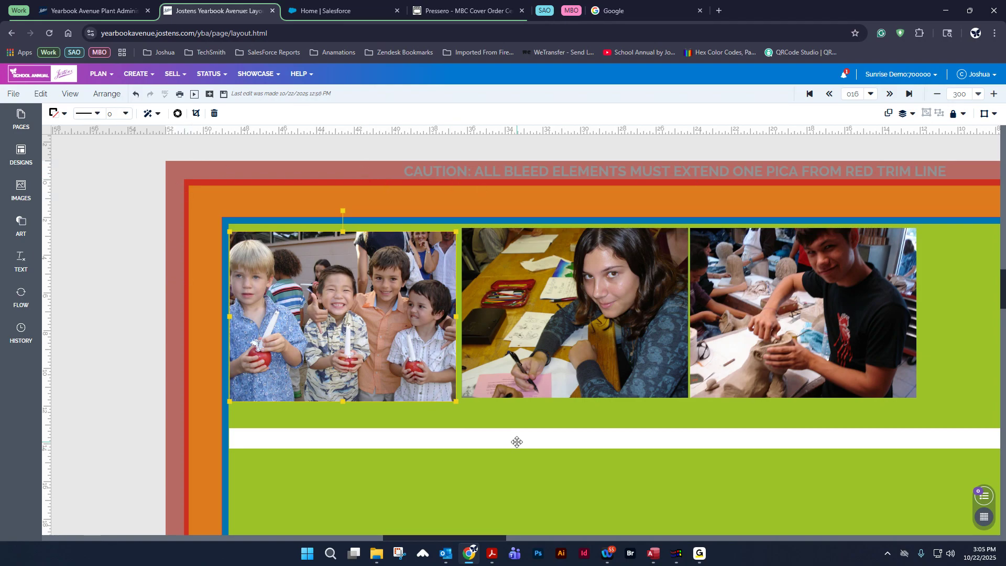
Cover the page's upper bleed area with the white bar and generate a PDF proof of the saved page
drag(535, 445, 474, 179)
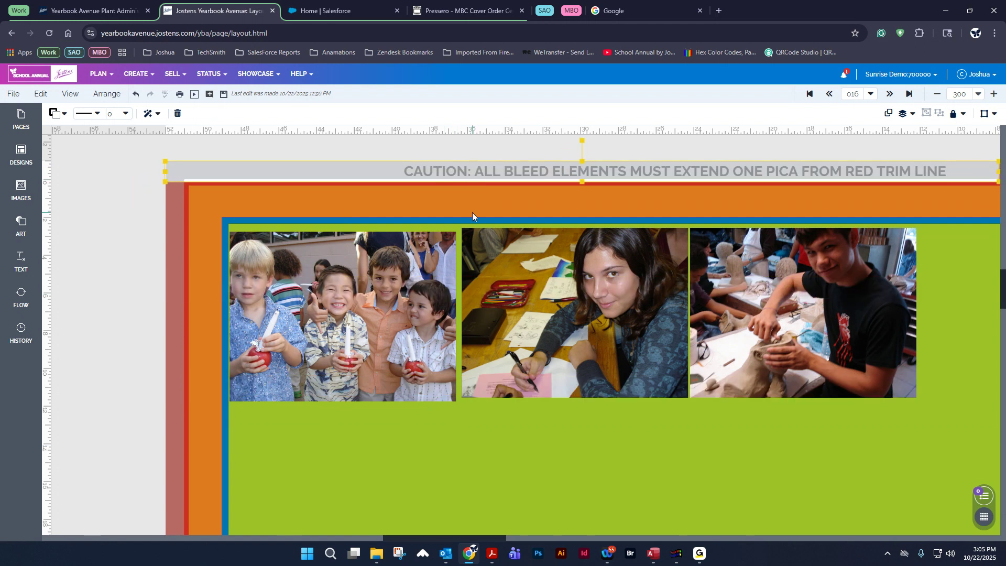
click(224, 95)
click(180, 95)
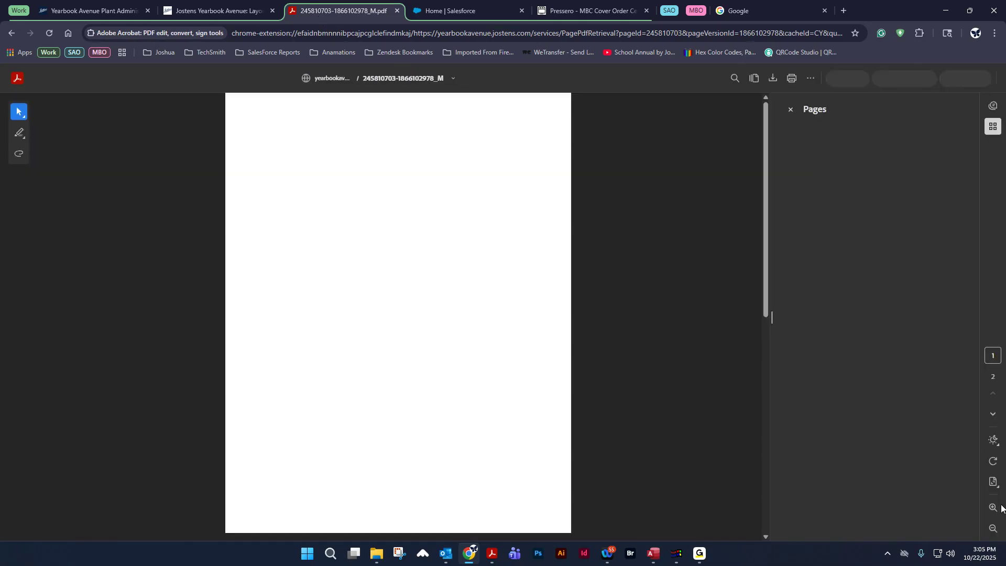
Examine the upper trim line and bleed on the enlarged PDF proof, and close the proof
click(992, 507)
click(993, 507)
click(993, 507)
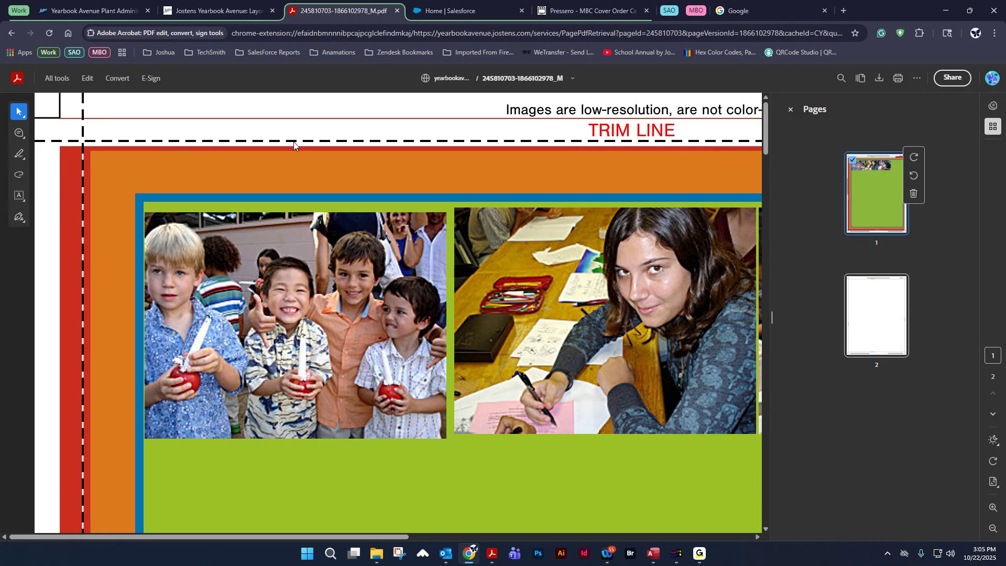
middle_click(298, 12)
Move the white bar off the bleed into the green area below the photos and generate a new PDF proof
drag(286, 174, 462, 498)
scroll(204, 187, up, 2)
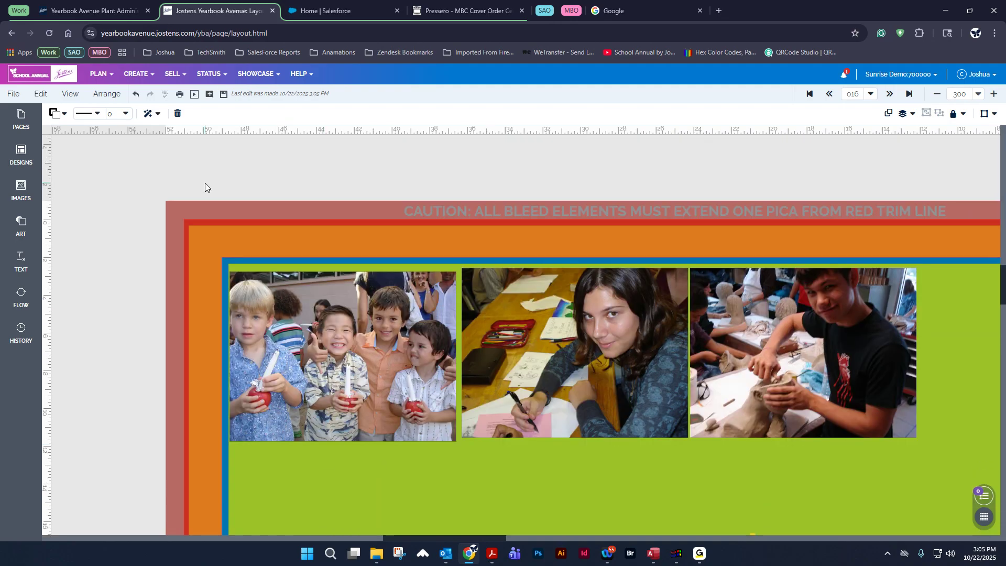
click(178, 95)
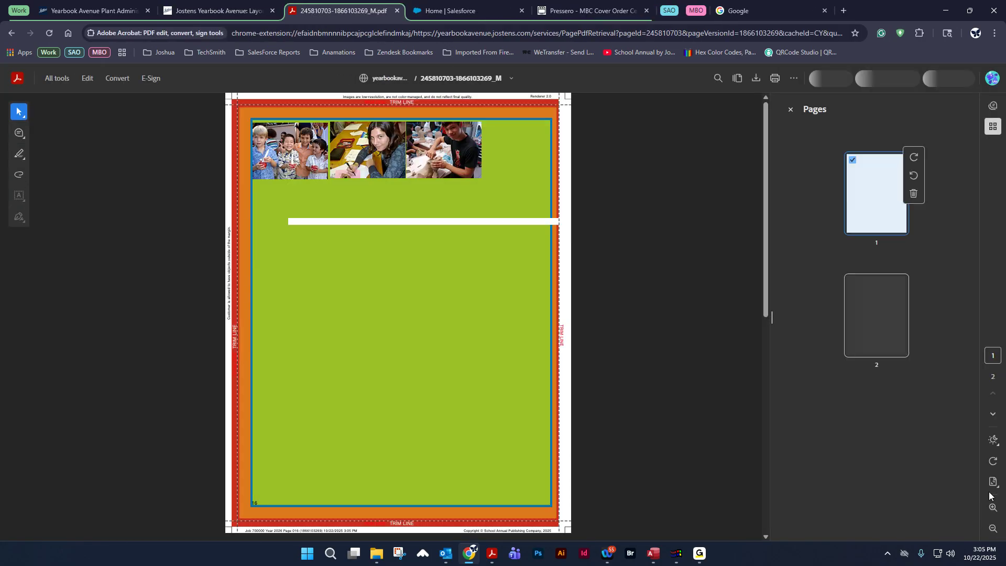
Check in the enlarged new proof how the red border extends past the upper trim line, and close the proof
click(992, 506)
click(992, 506)
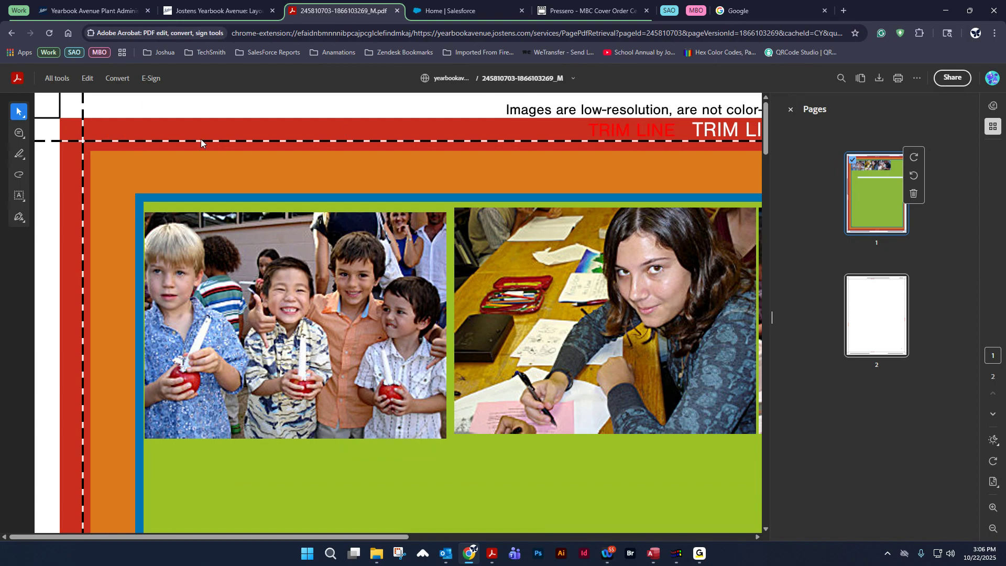
drag(94, 143, 515, 129)
click(297, 153)
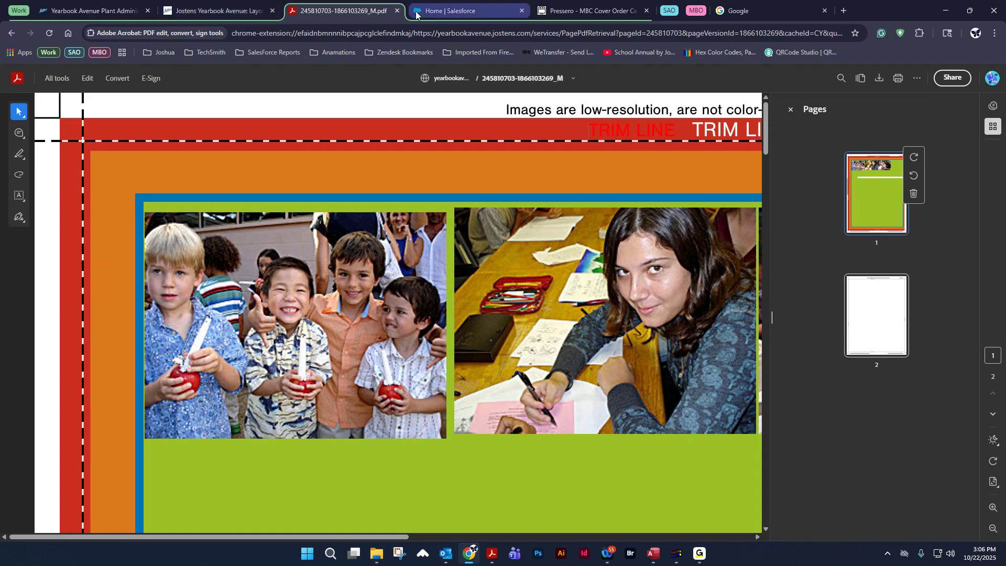
click(397, 11)
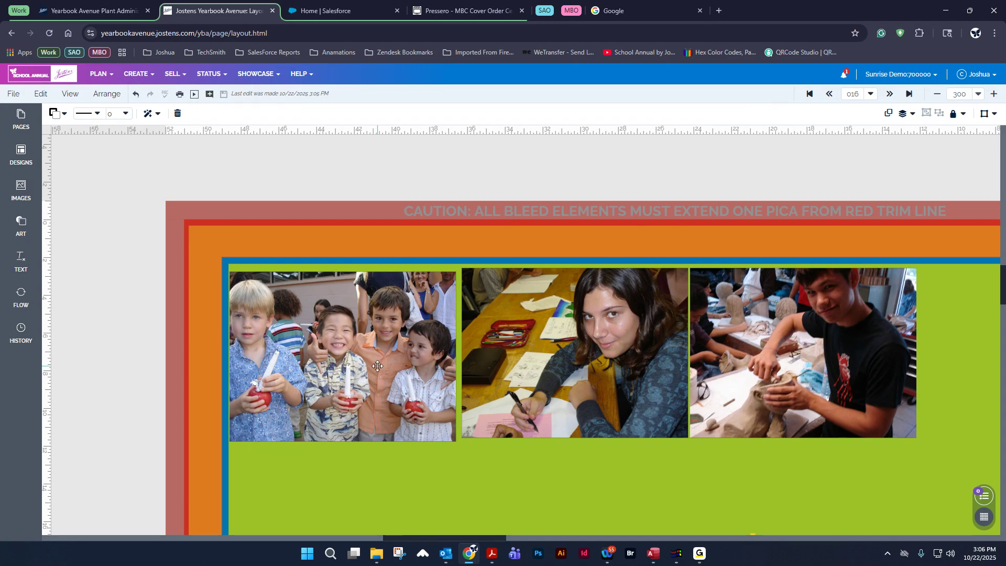
Move the three photos up to the outer bleed edge, with the boys' photo in the page's corner, and save the layout
drag(377, 365, 320, 306)
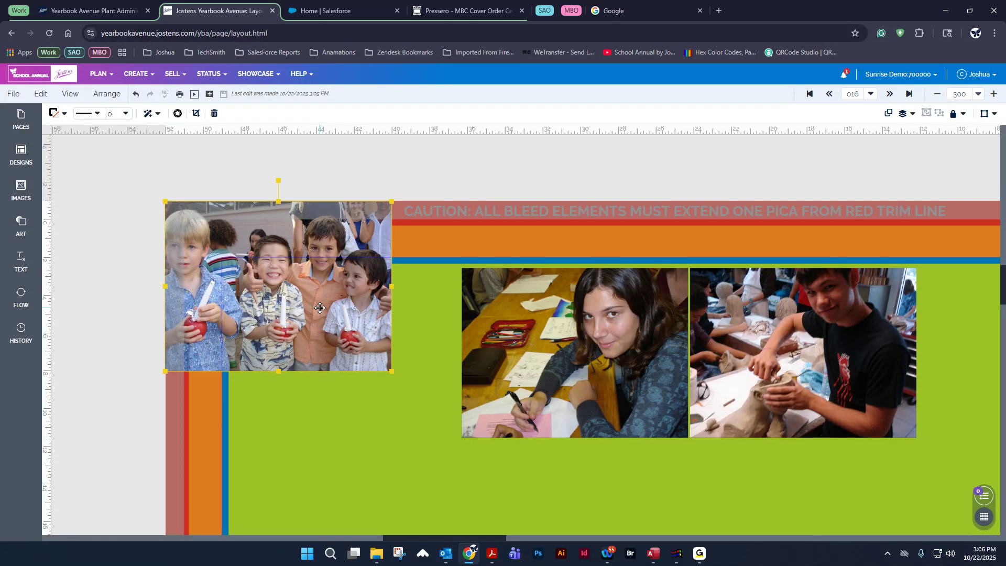
drag(576, 406, 558, 347)
drag(871, 414, 867, 346)
click(620, 349)
drag(621, 349, 622, 351)
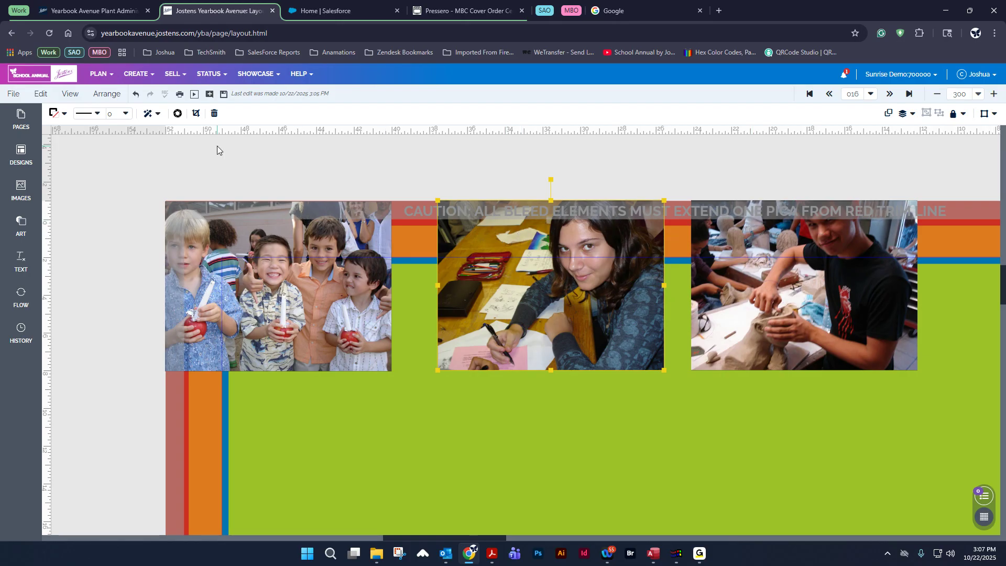
click(223, 94)
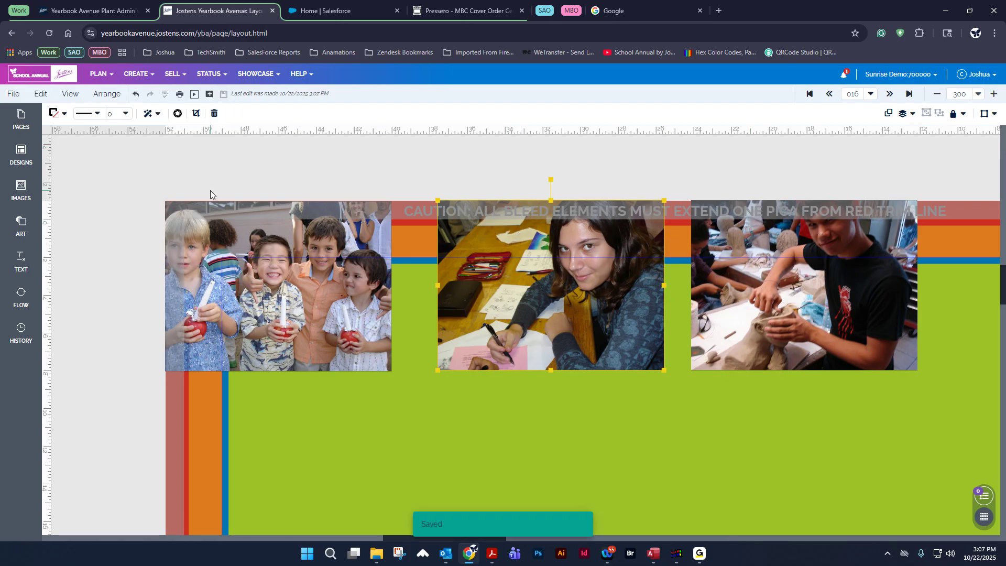
Open the PDF proof, examine up close where the trim line crosses each of the three photos, and close it
click(180, 93)
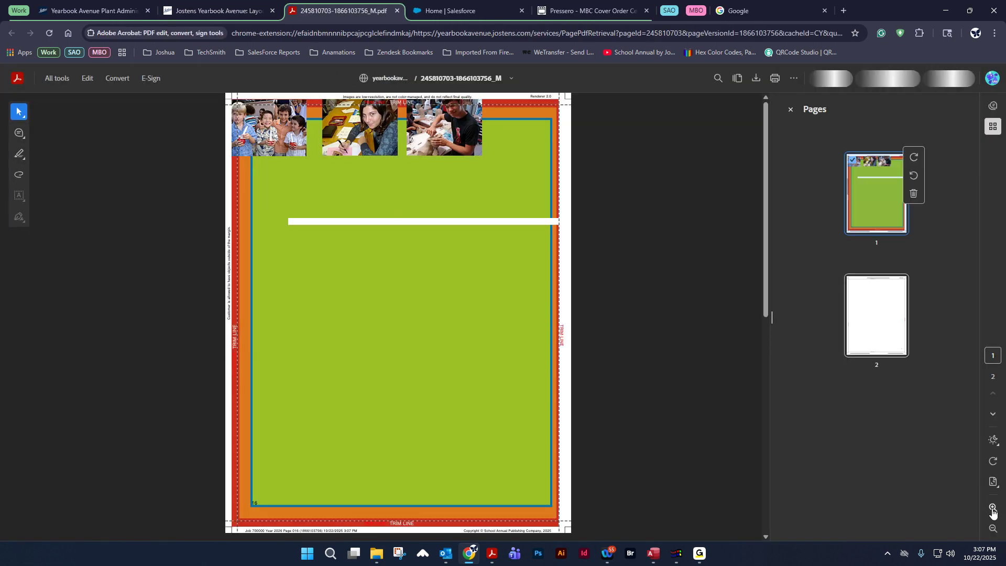
click(993, 507)
click(993, 507)
click(993, 507)
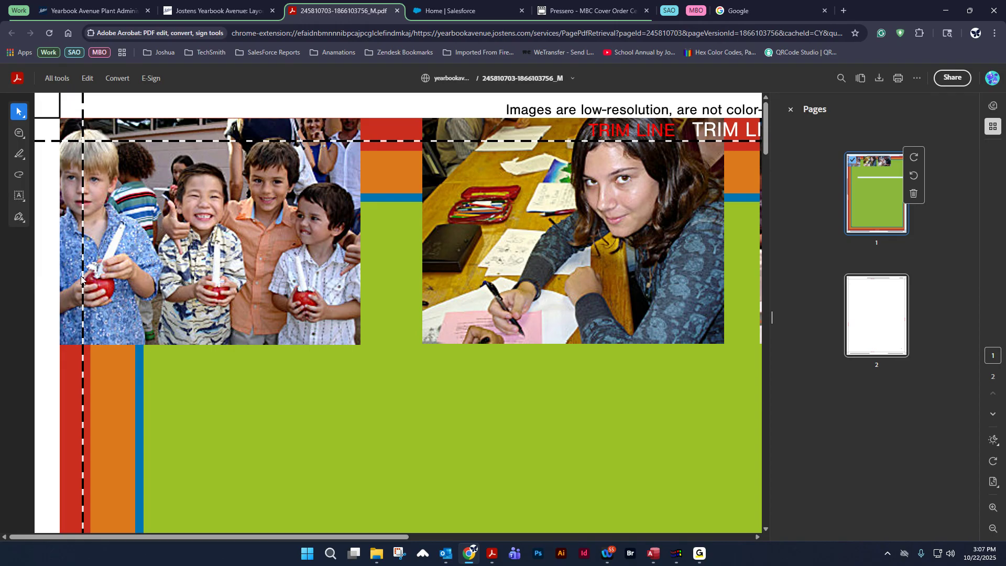
drag(336, 537, 348, 536)
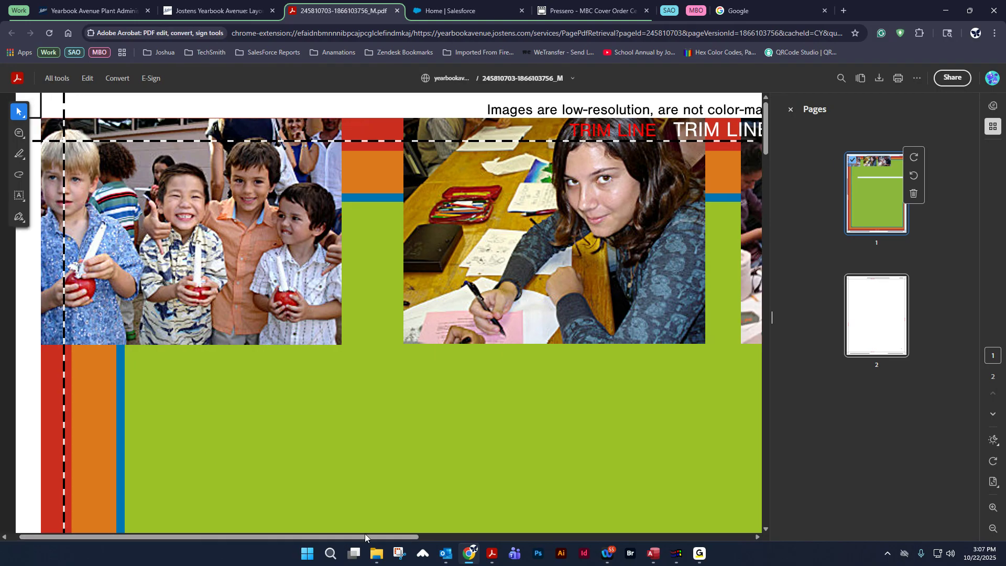
drag(354, 535, 531, 538)
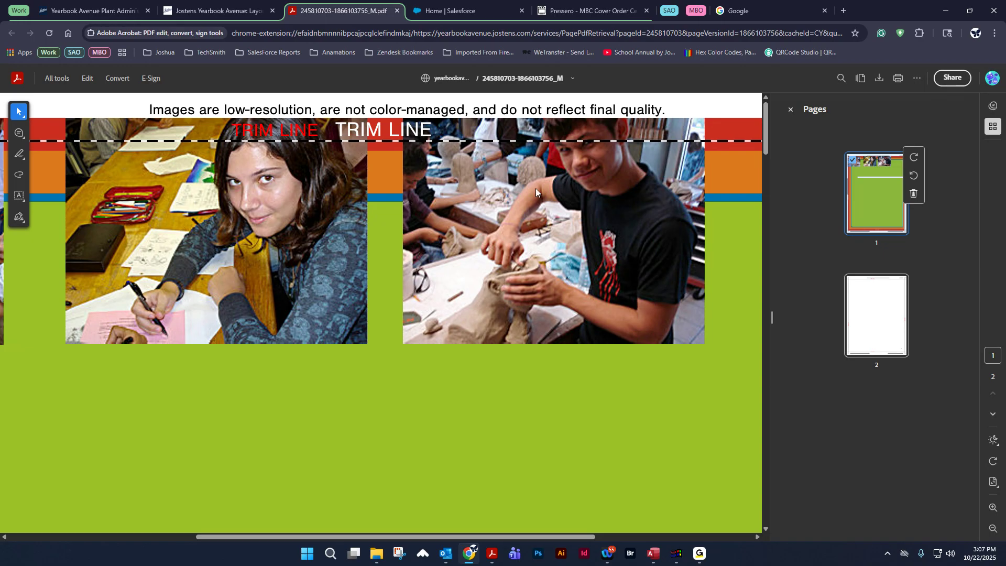
click(790, 110)
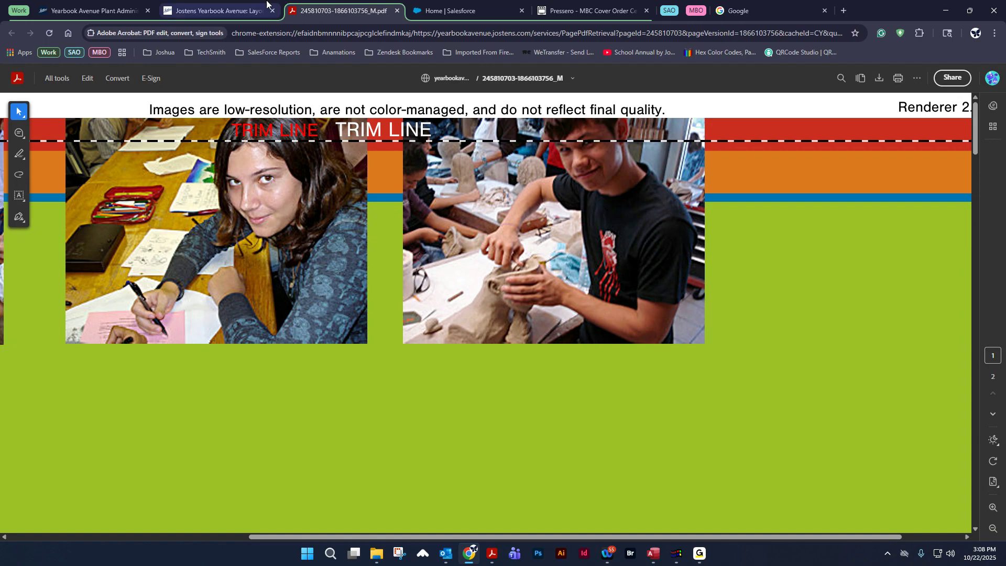
middle_click(360, 16)
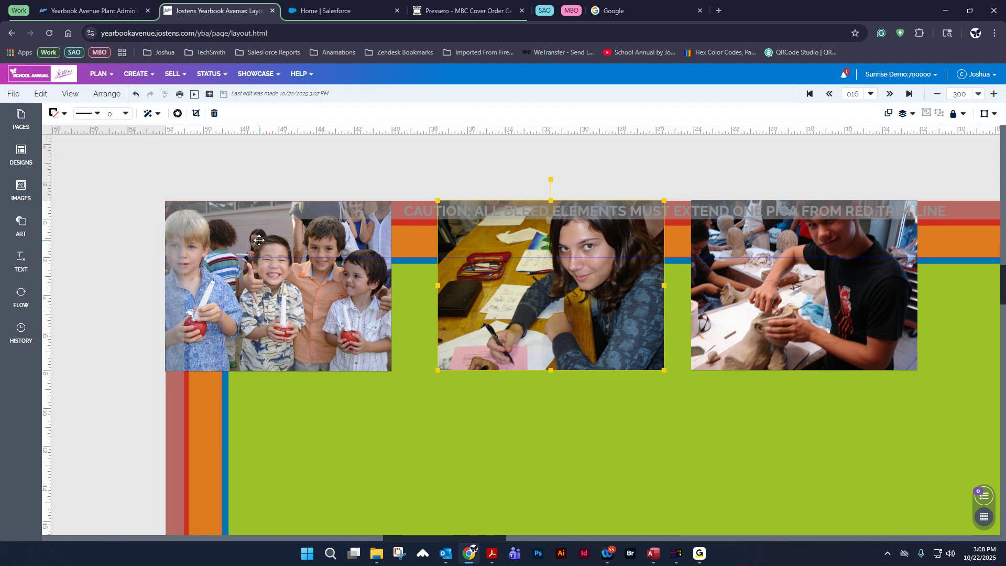
Reopen the PDF proof from the layout editor and review both pages at a reduced zoom
drag(495, 536, 637, 533)
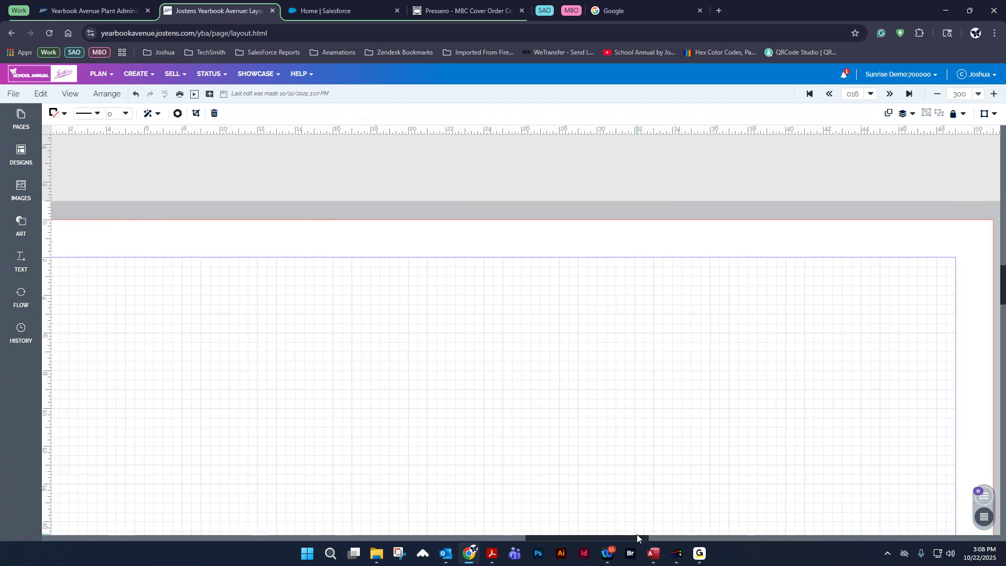
click(205, 161)
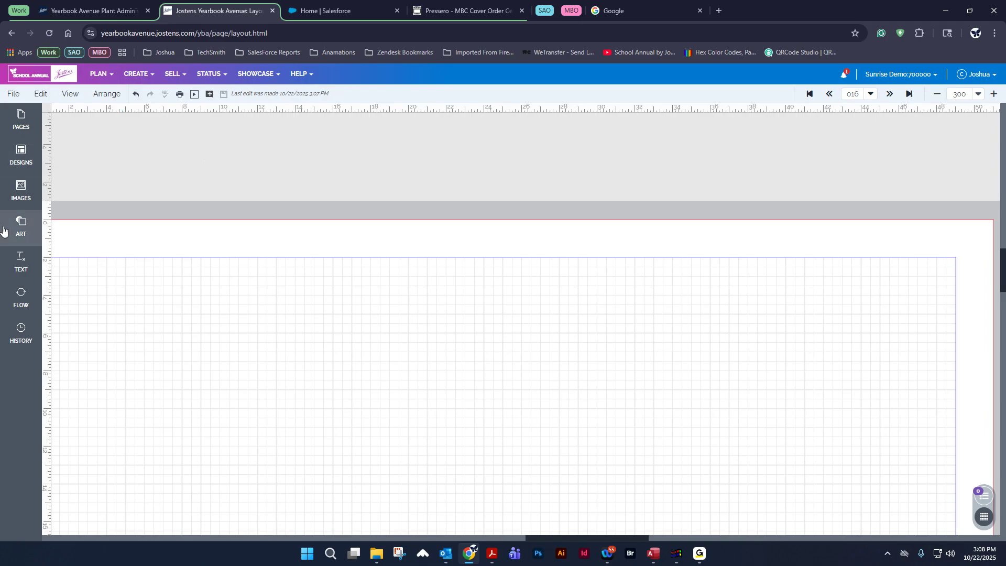
click(15, 95)
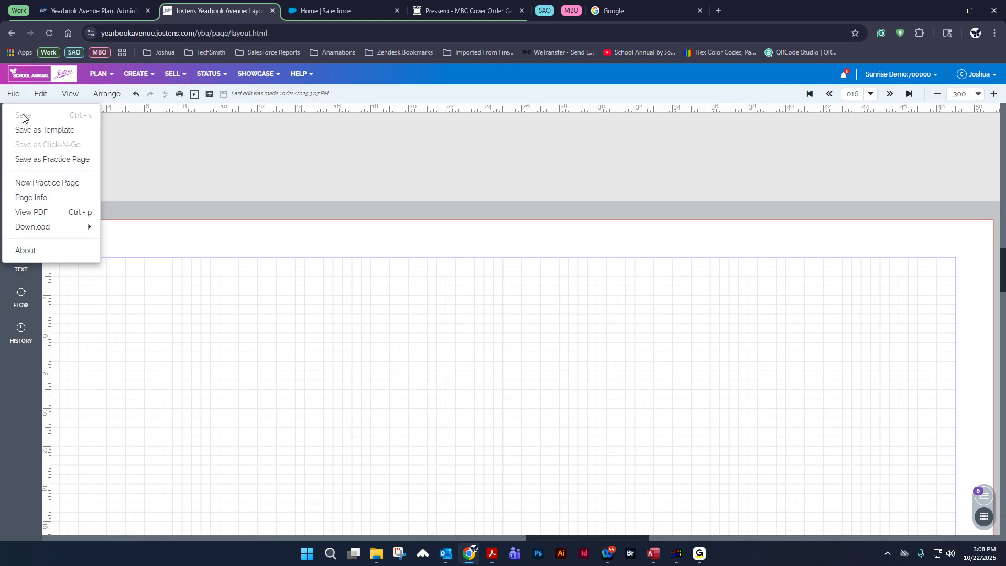
click(32, 213)
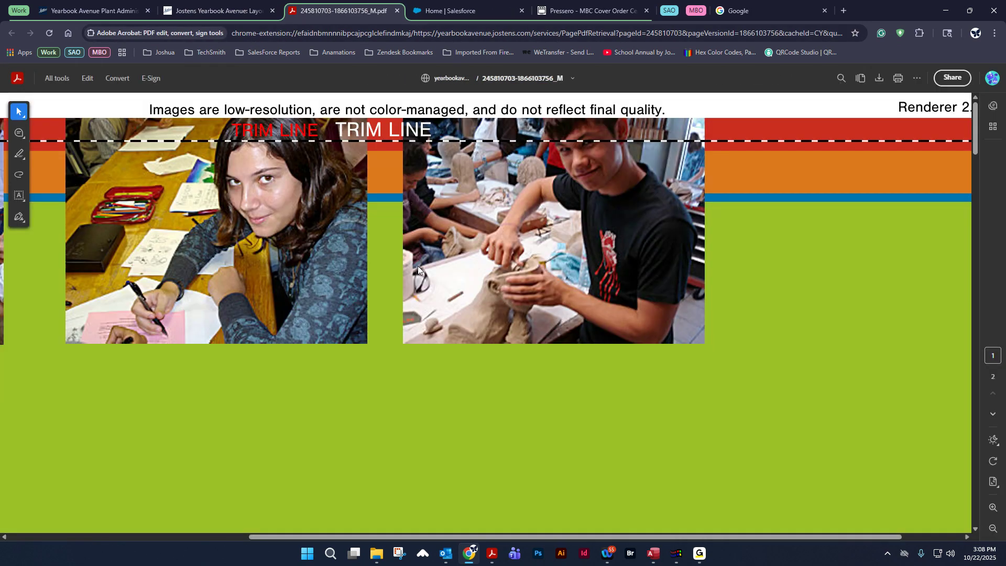
click(992, 527)
click(992, 528)
scroll(495, 267, down, 10)
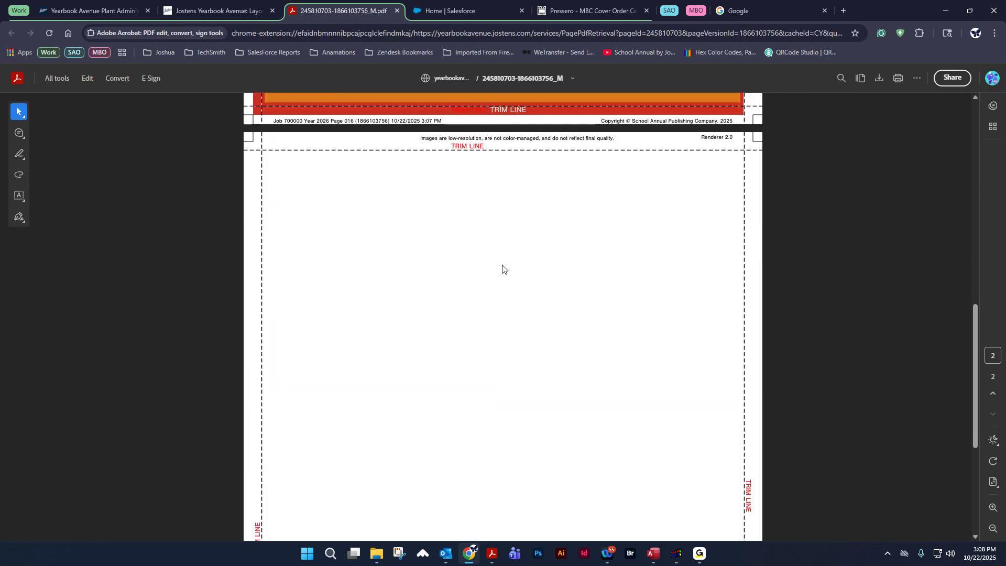
scroll(502, 268, down, 4)
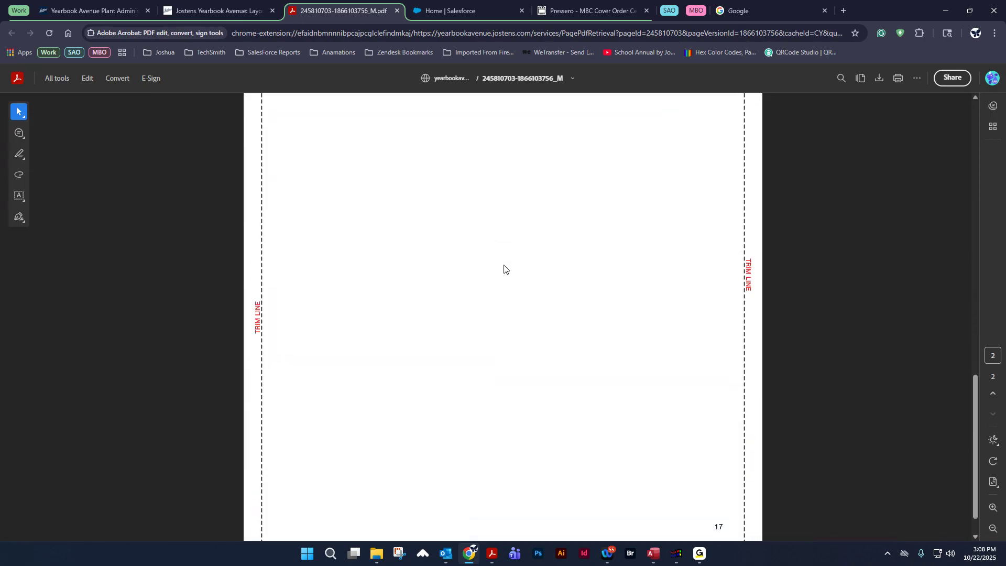
scroll(574, 298, up, 14)
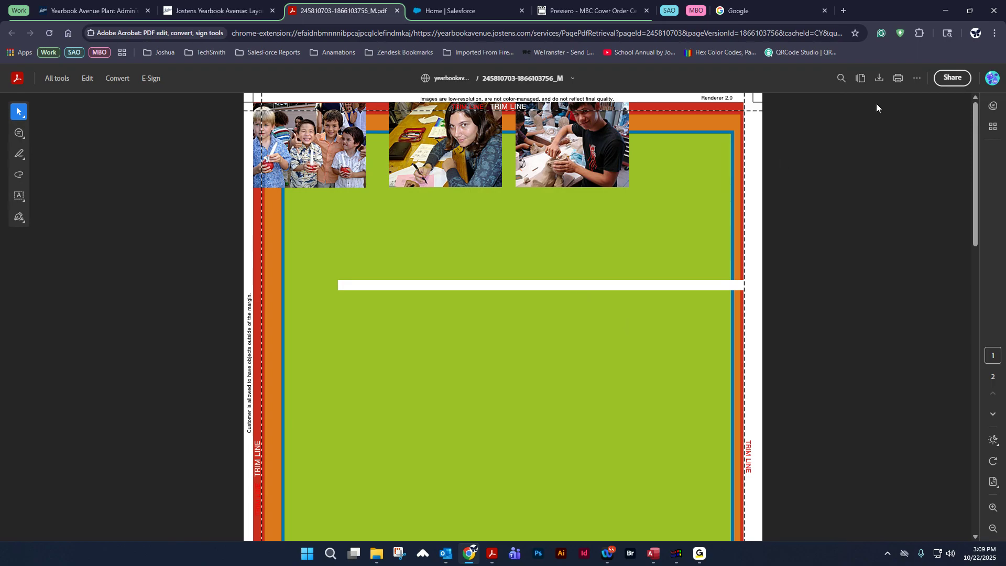
Preview printing the proof scaled to Fit to printable area, cancel the print setup, and close the proof
click(898, 78)
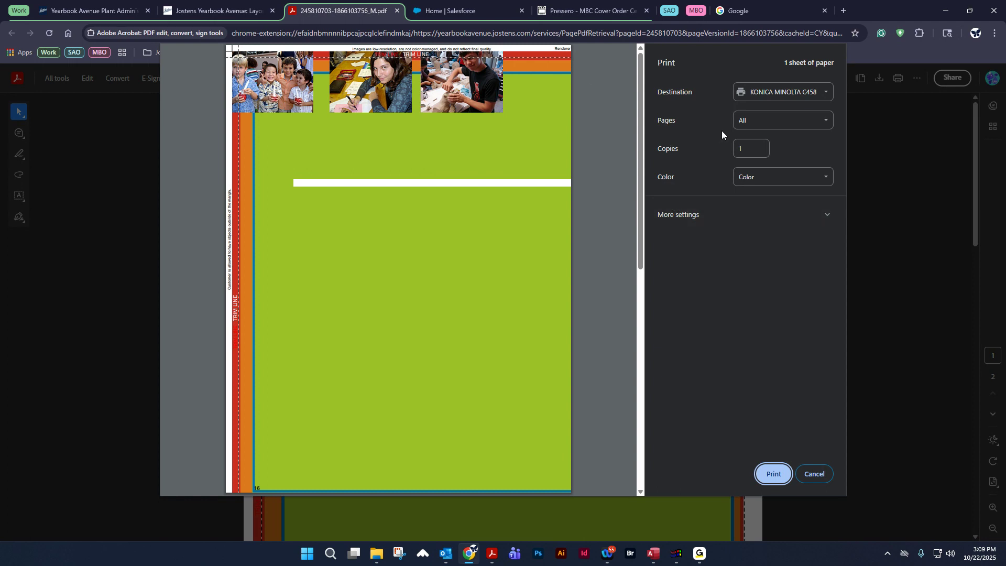
click(712, 218)
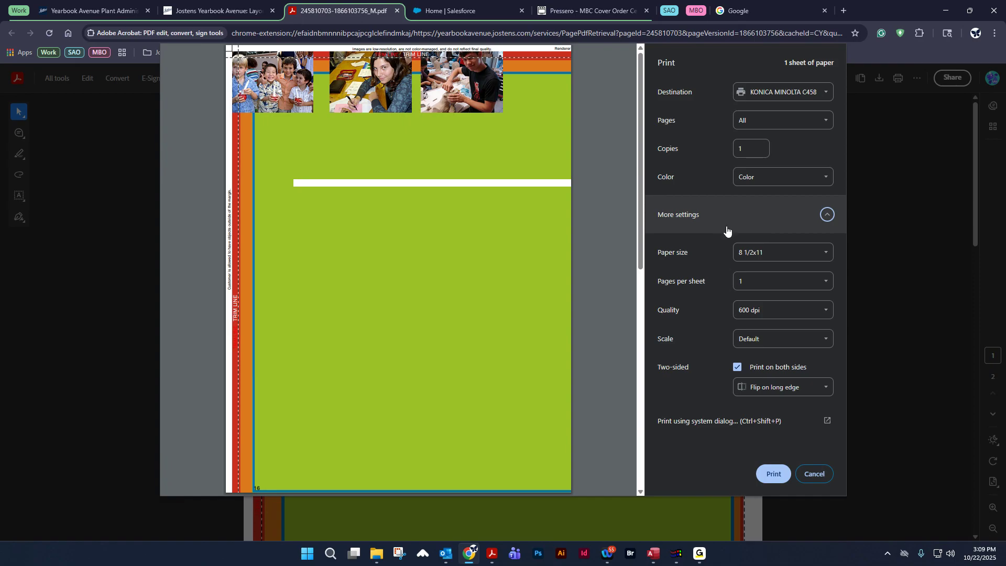
click(762, 341)
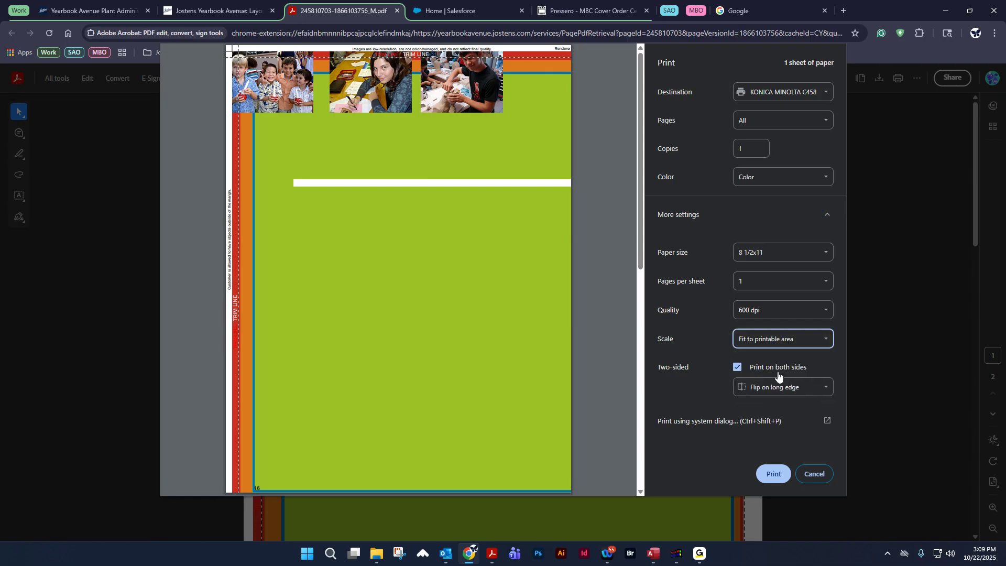
click(778, 369)
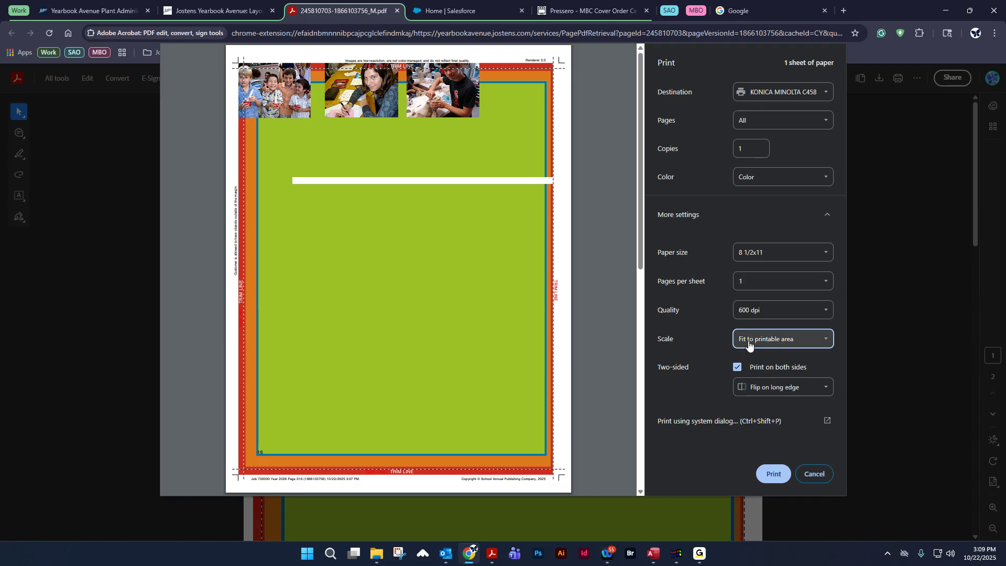
click(821, 476)
middle_click(356, 7)
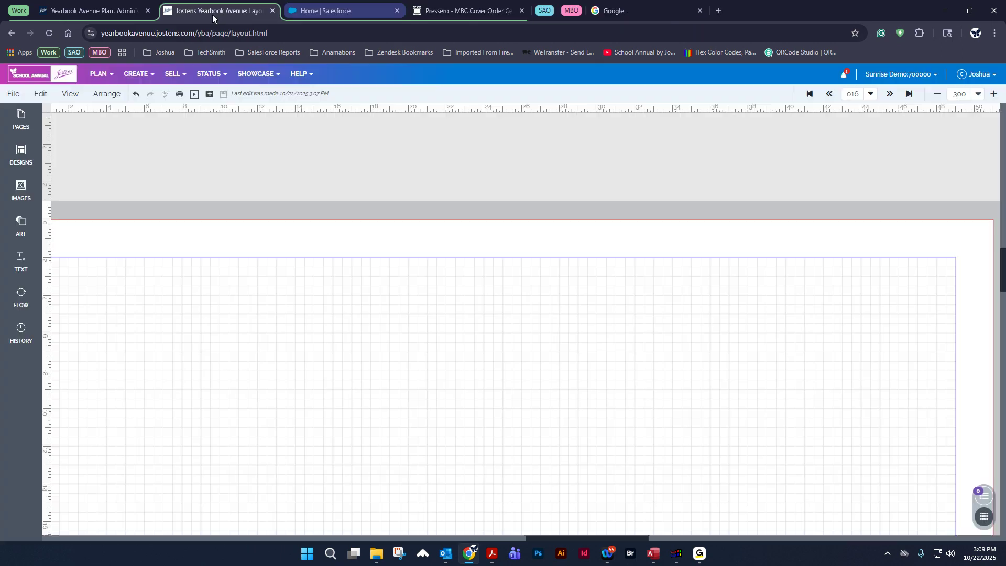
Place the Academics photo 100_2144.jpg on page 17, accepting its repeated use in the book, and undo and redo the placement
click(40, 95)
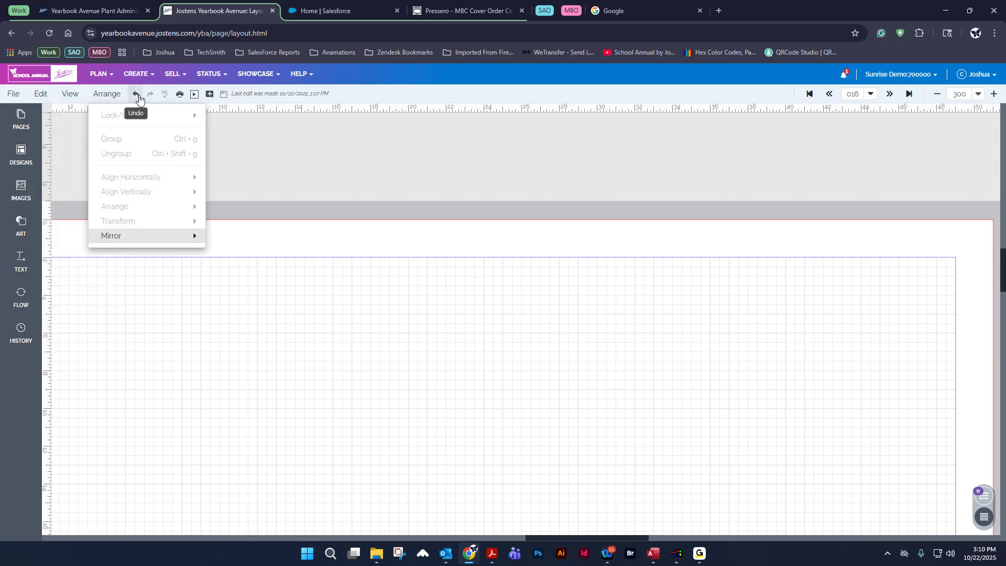
click(21, 153)
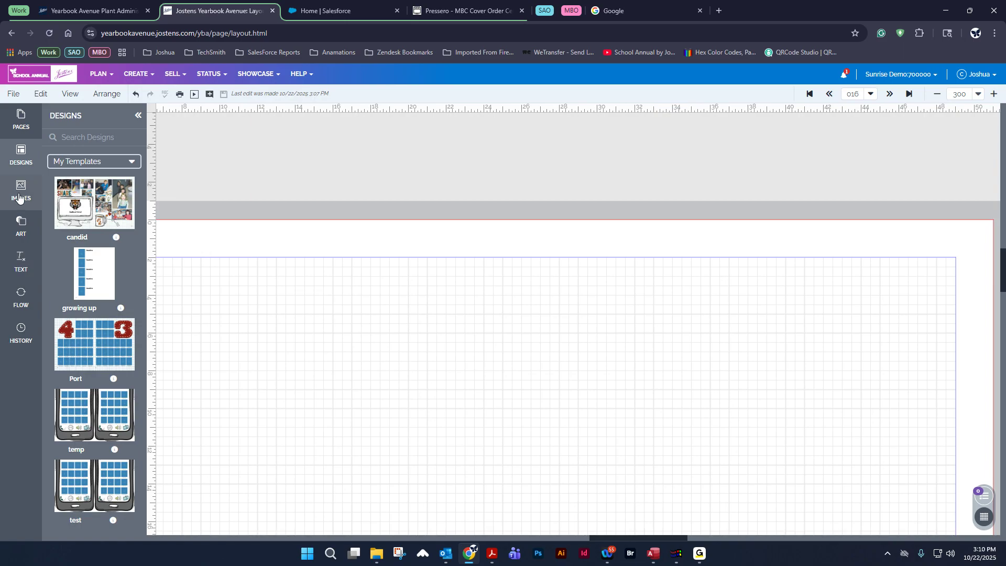
click(18, 197)
drag(88, 287, 493, 375)
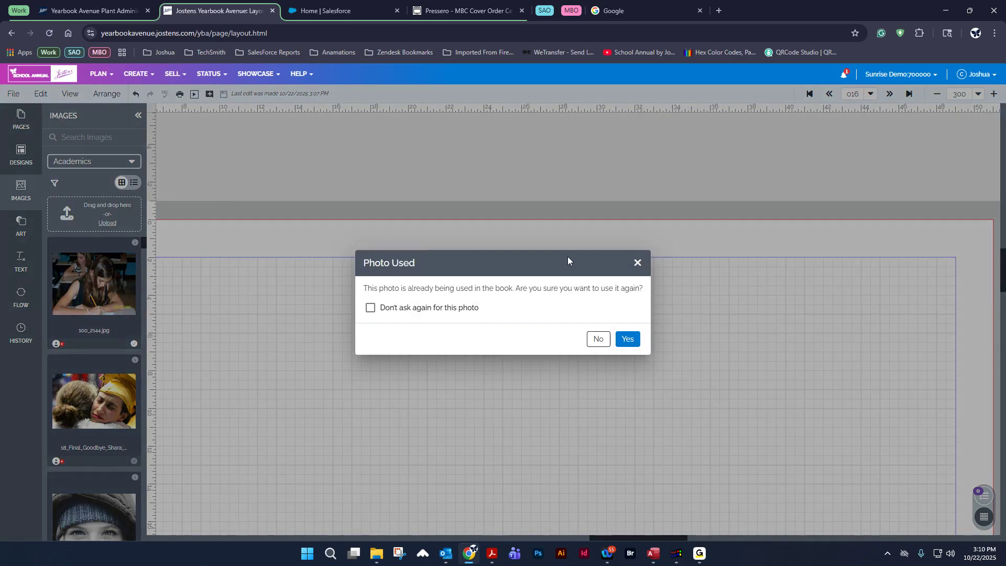
click(627, 336)
click(138, 115)
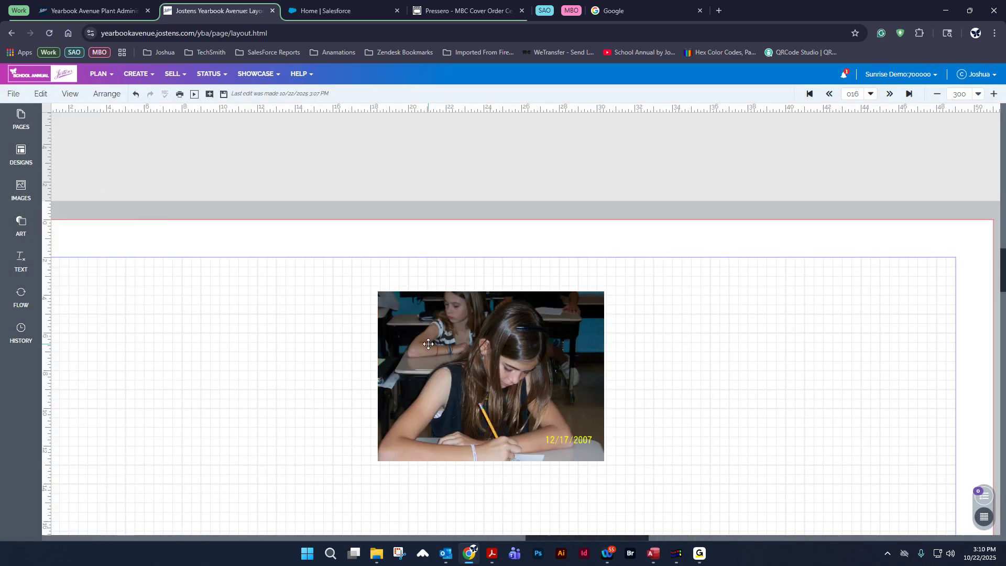
click(136, 94)
click(147, 100)
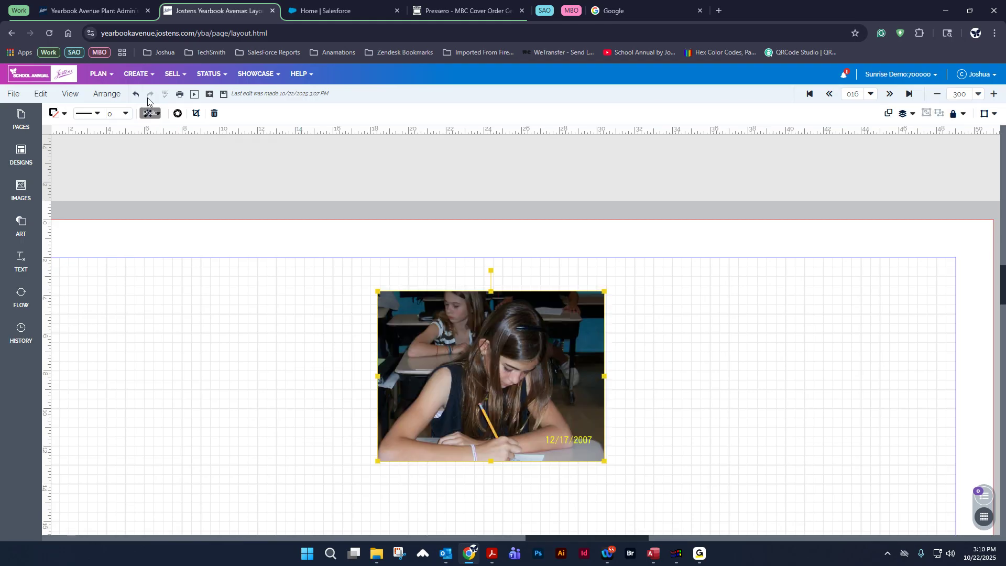
Move the new photo on page 17 about 11 picas to the left, and undo and redo the move twice
drag(520, 396, 318, 390)
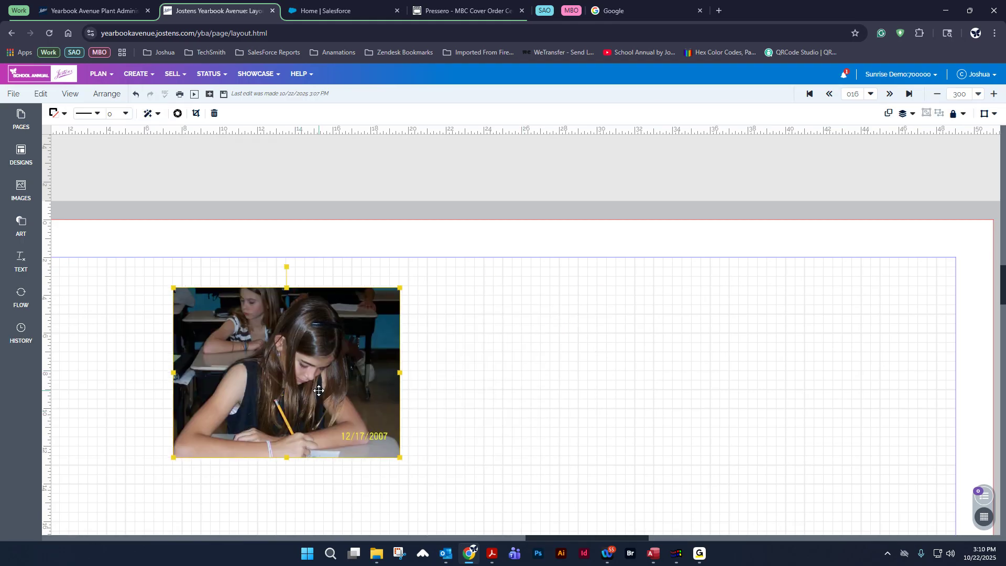
click(134, 95)
click(151, 95)
click(41, 94)
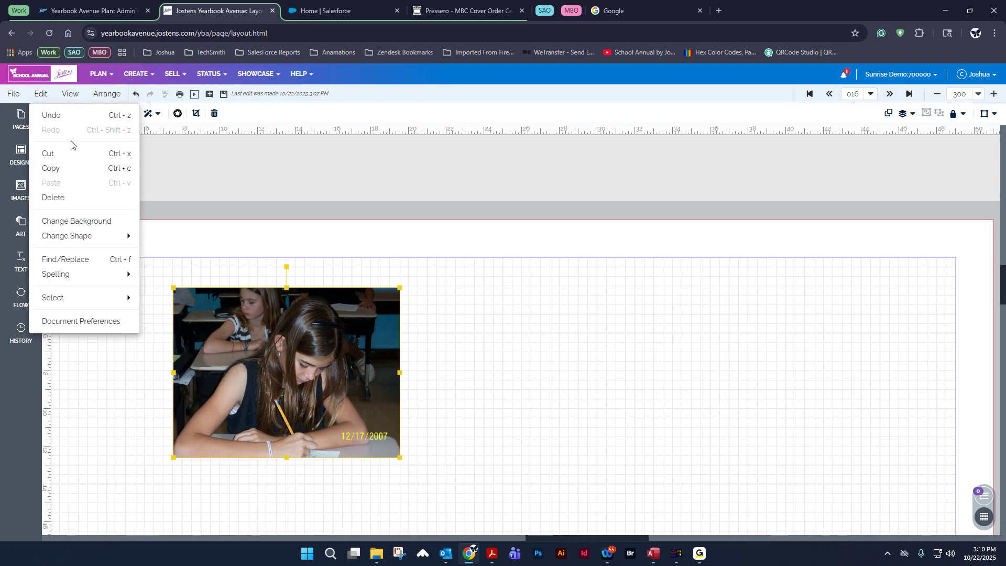
click(64, 116)
click(41, 94)
click(51, 130)
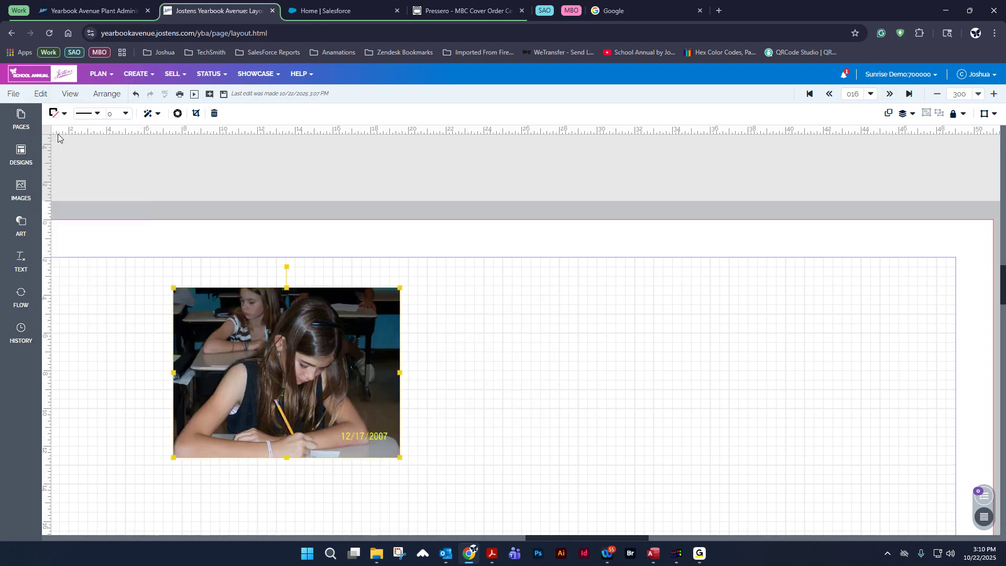
Fit the whole spread in view and select all images on both pages
click(41, 95)
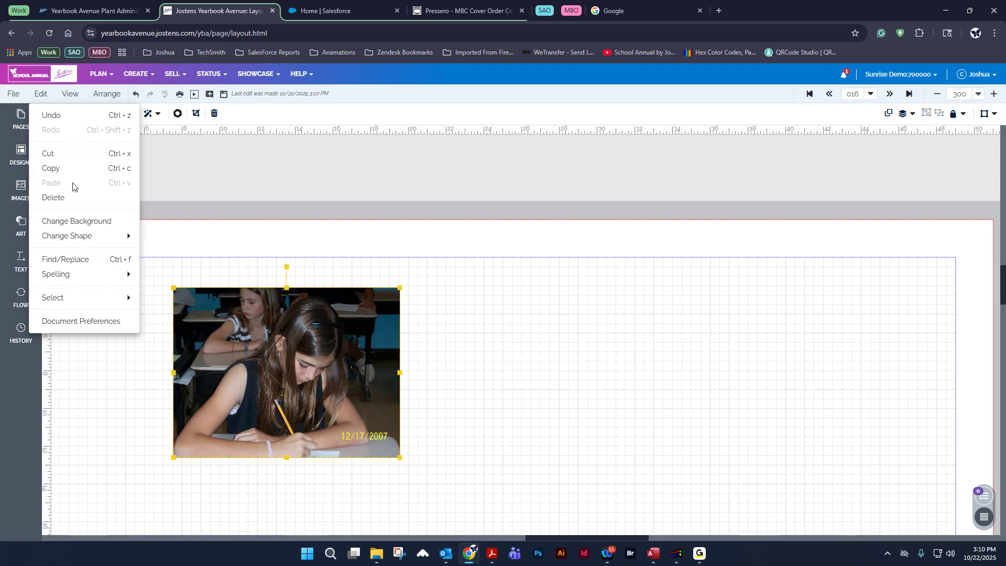
mouse_move(100, 278)
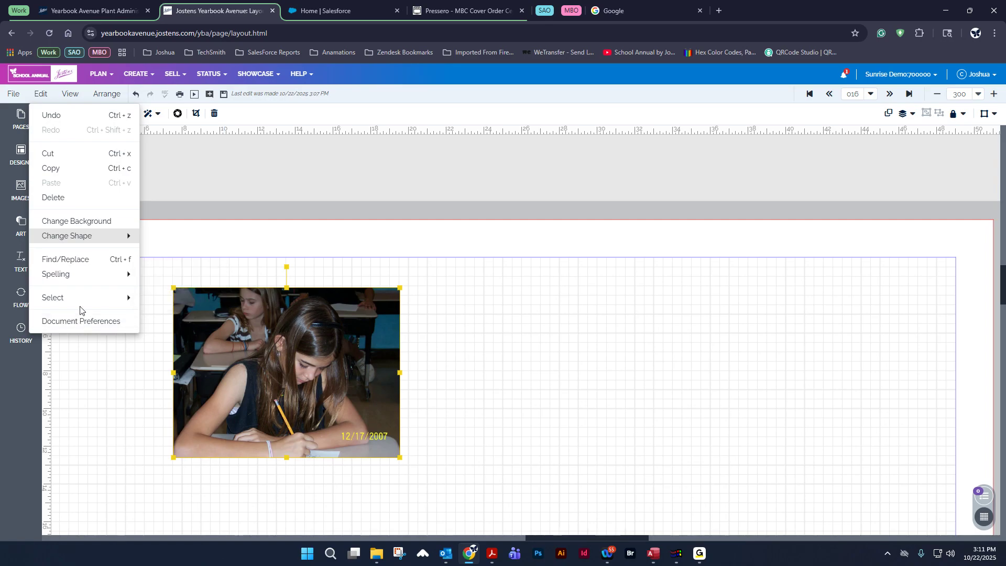
mouse_move(83, 305)
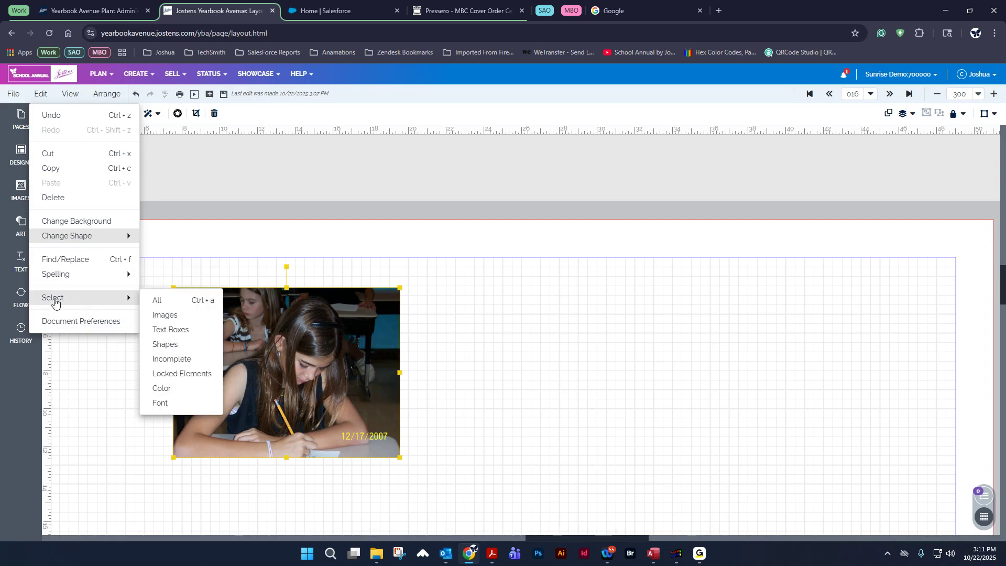
click(977, 95)
click(929, 115)
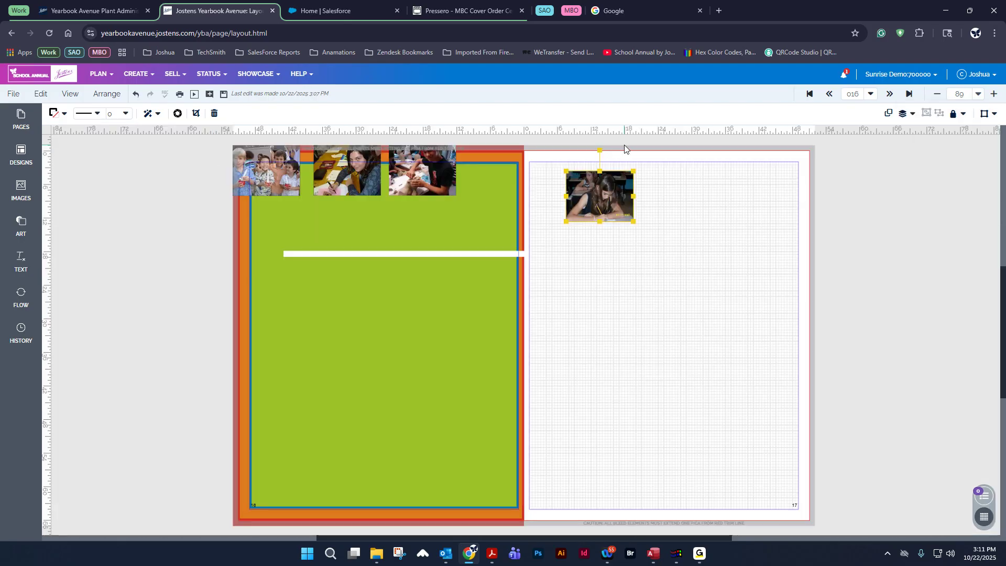
click(41, 94)
mouse_move(80, 303)
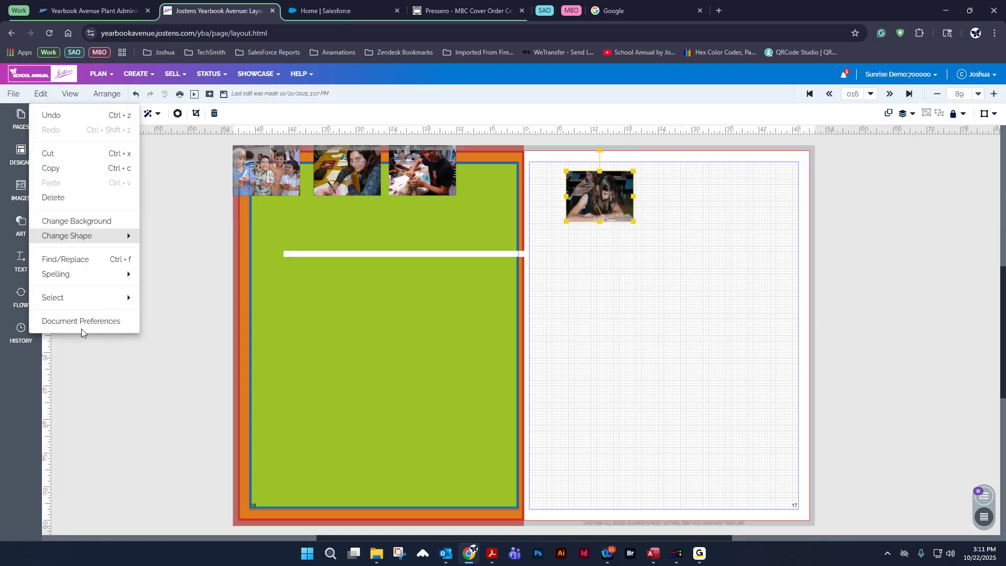
click(167, 316)
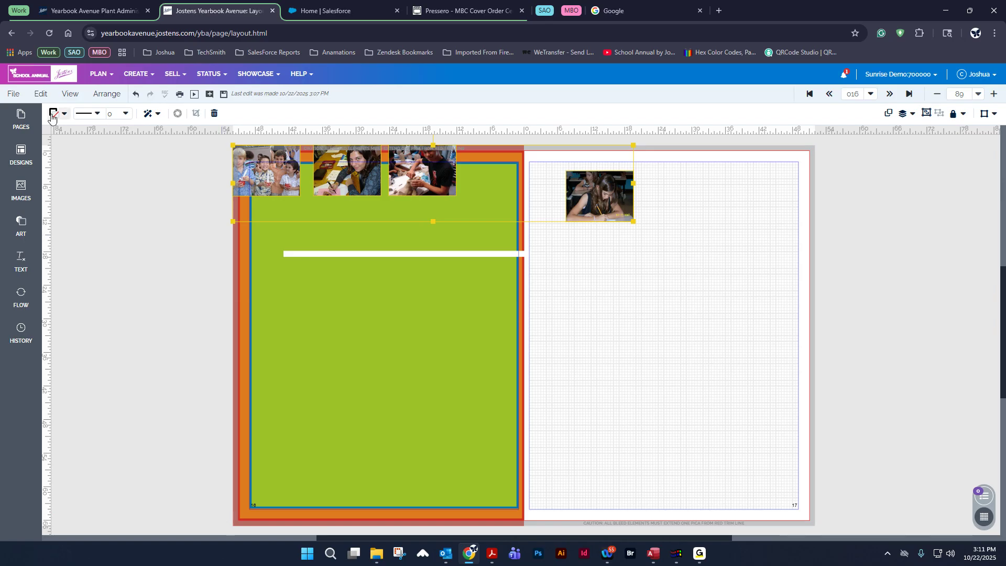
Try to select only the text boxes, then select every element on the spread
click(41, 94)
mouse_move(69, 299)
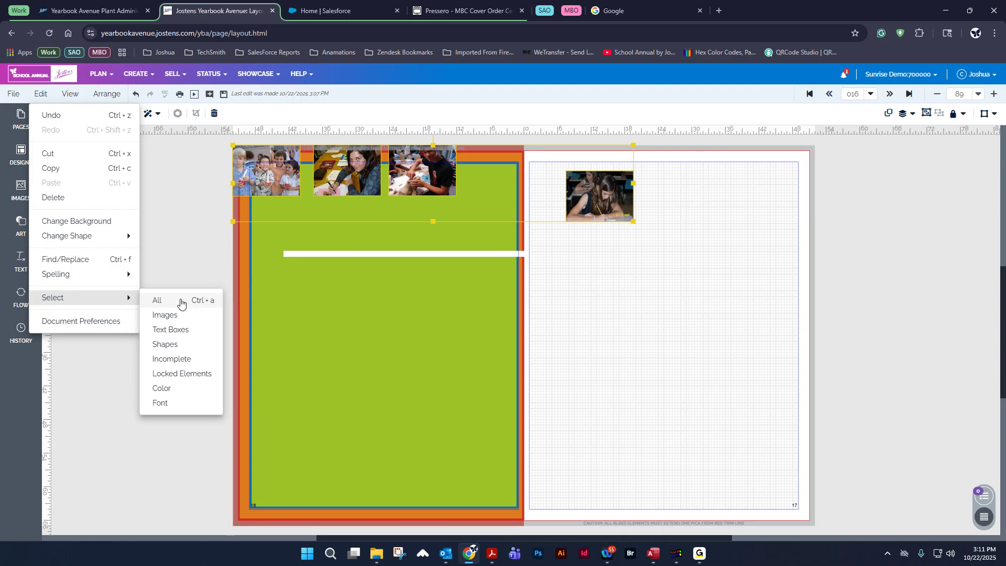
click(195, 333)
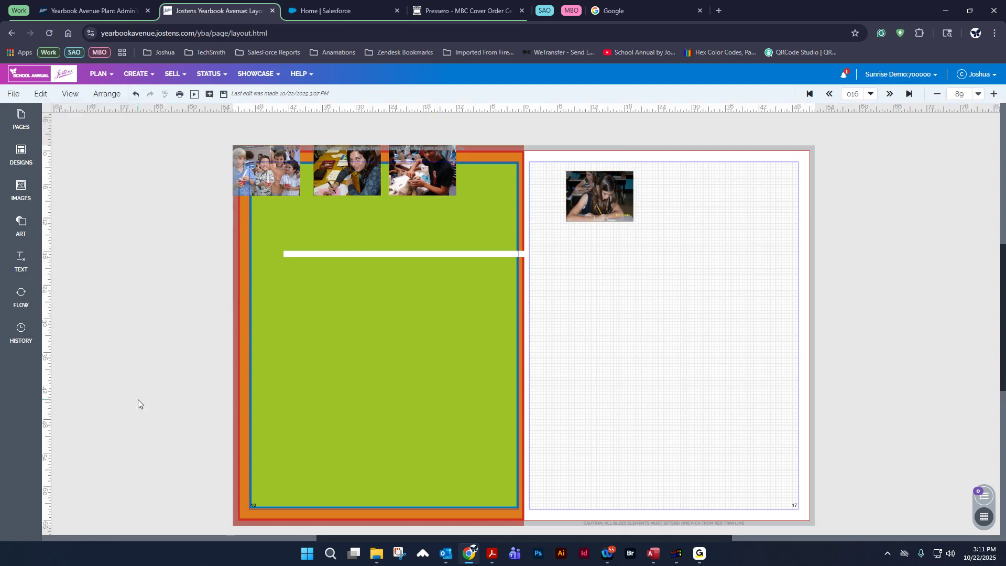
click(40, 94)
mouse_move(115, 283)
click(195, 286)
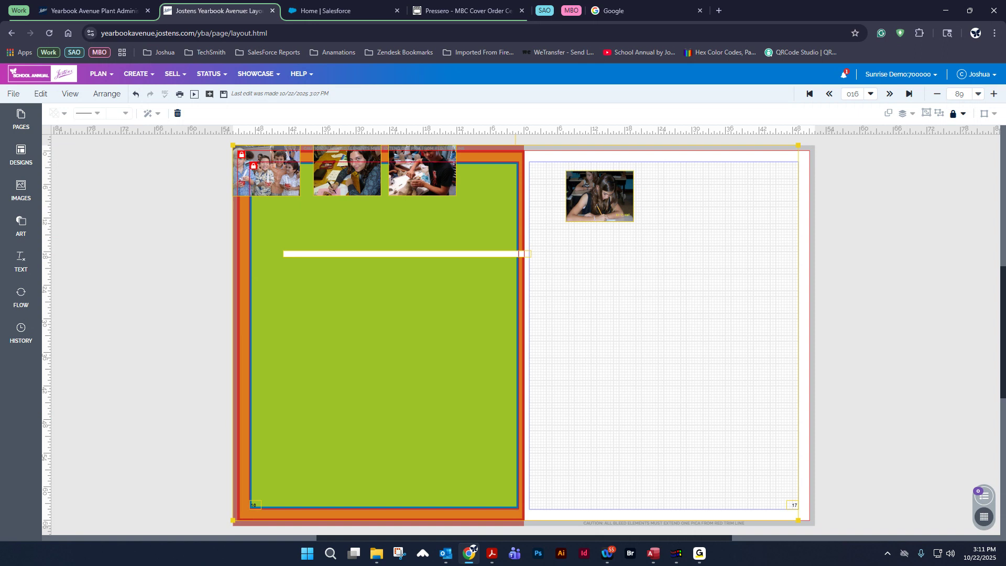
Clear the selection, show page 16 alone in single-page view, and return to facing pages
click(77, 100)
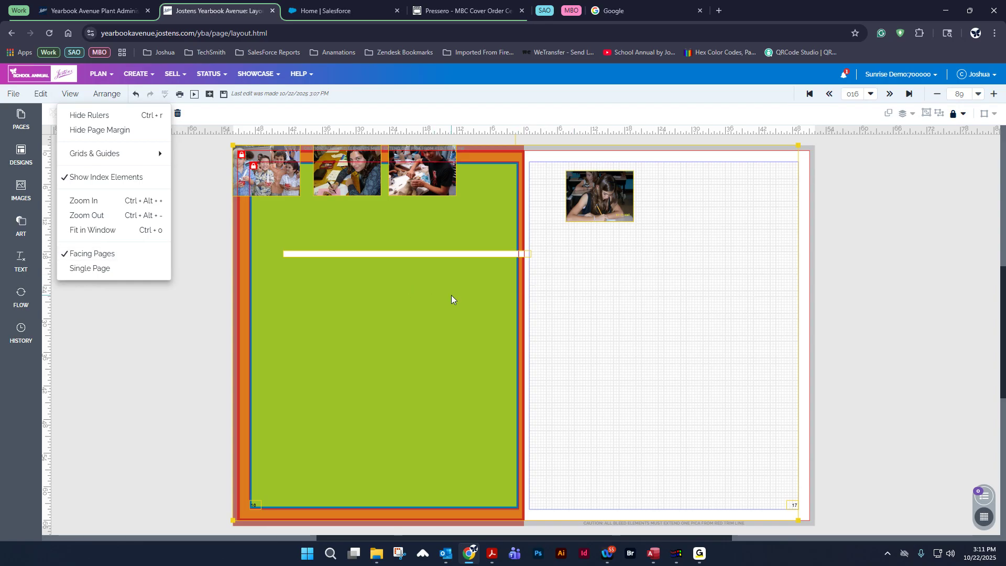
click(157, 369)
click(70, 94)
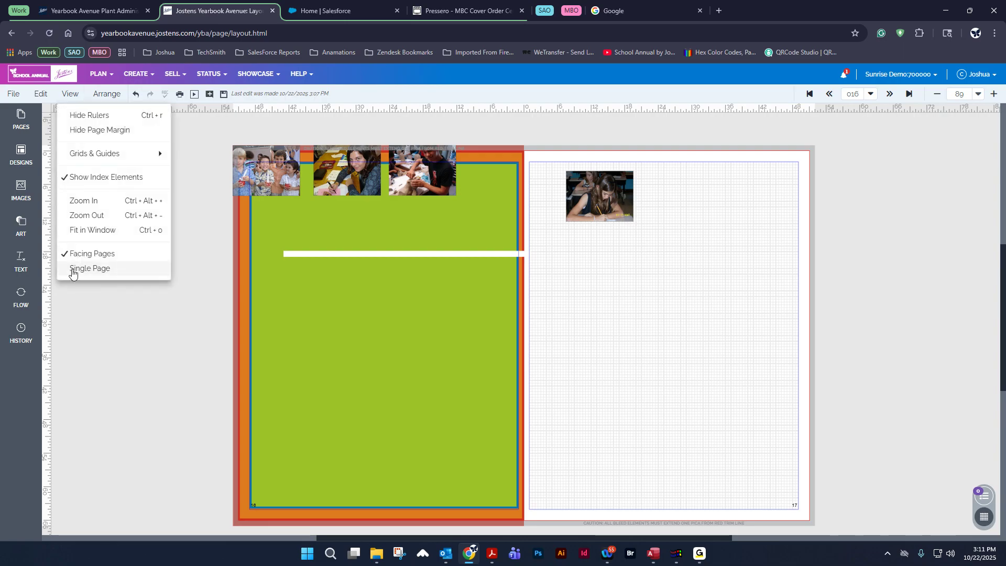
click(89, 269)
click(546, 324)
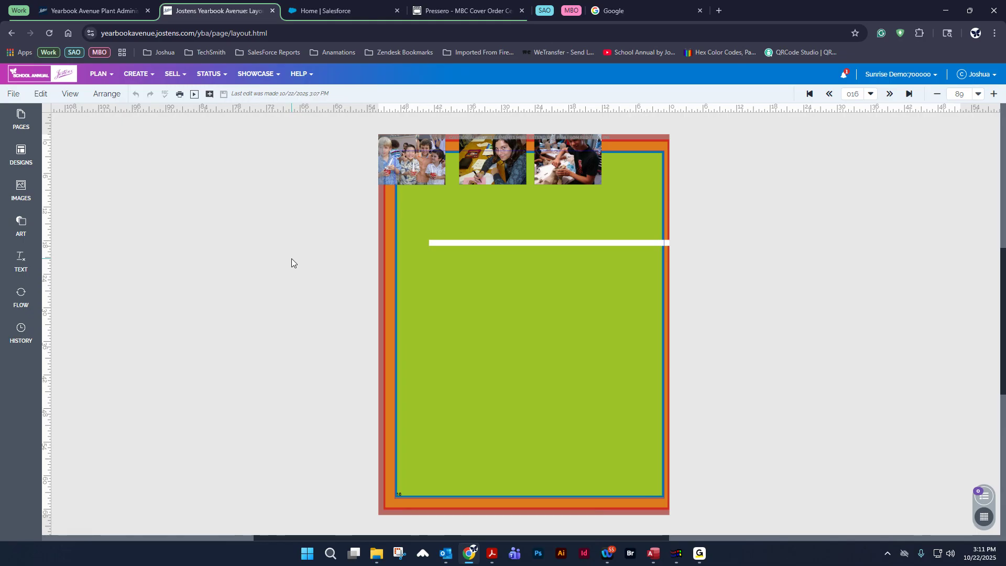
click(75, 96)
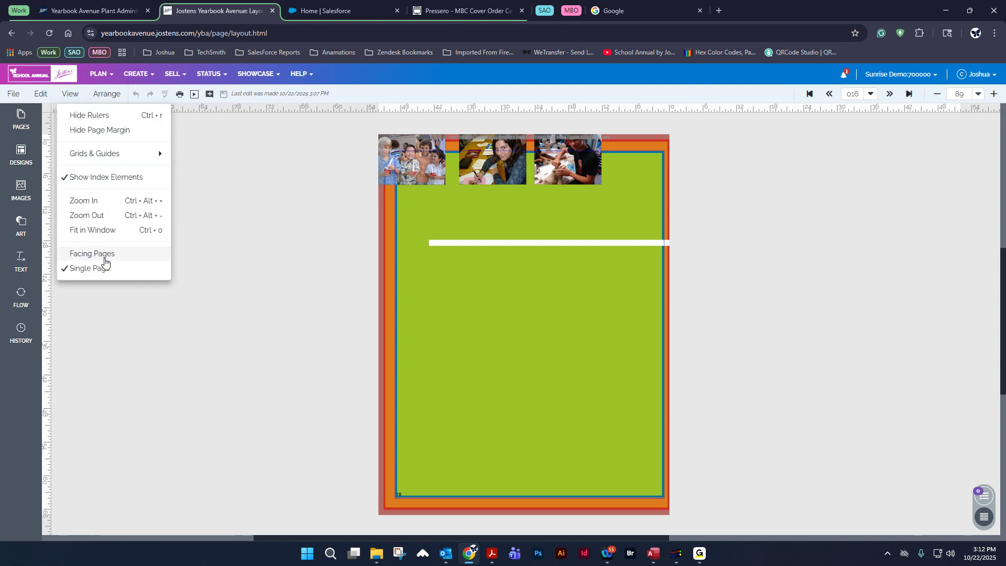
click(105, 250)
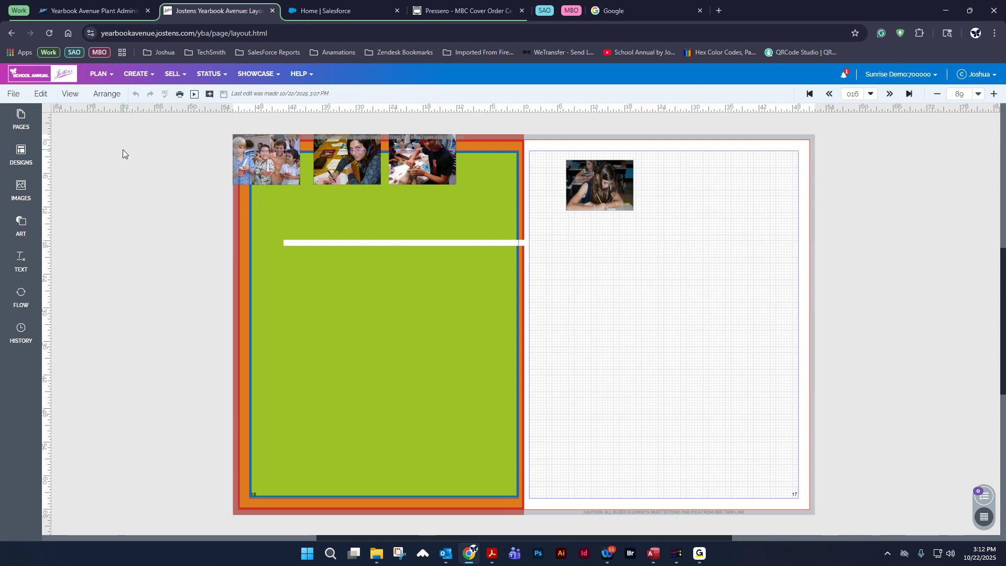
Switch to single-page view again, check the grid and guide options, and restore the facing-pages view
click(69, 96)
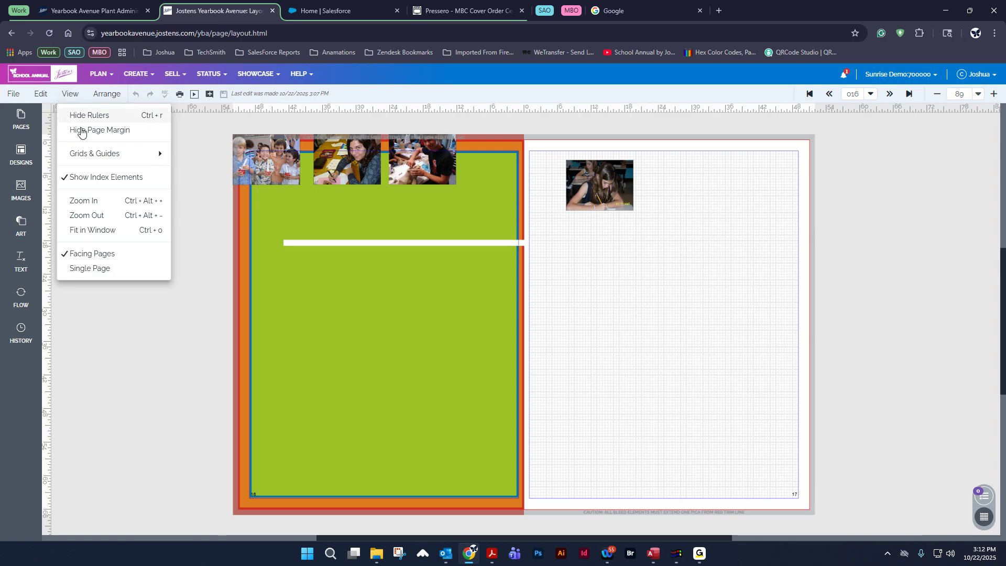
click(89, 268)
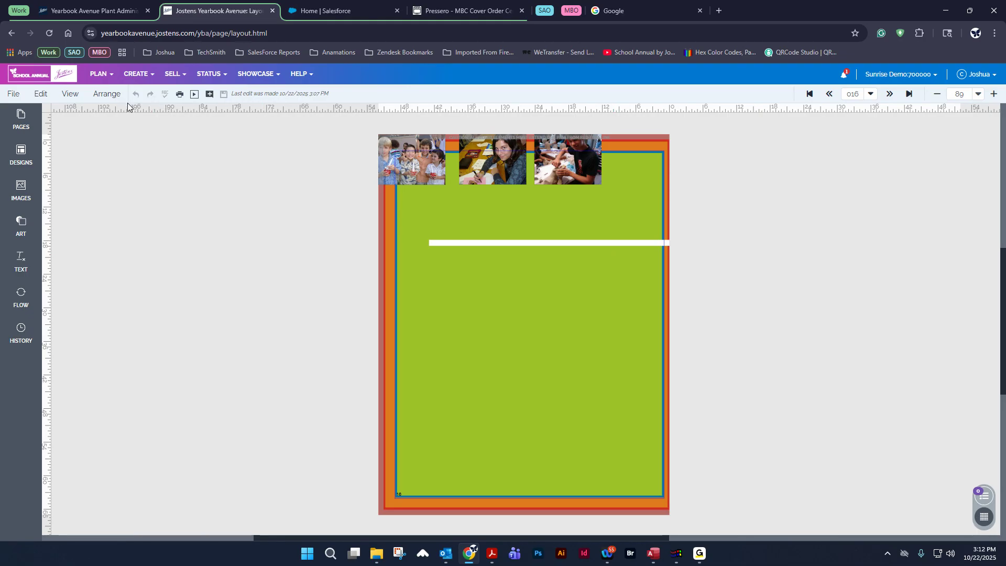
click(69, 93)
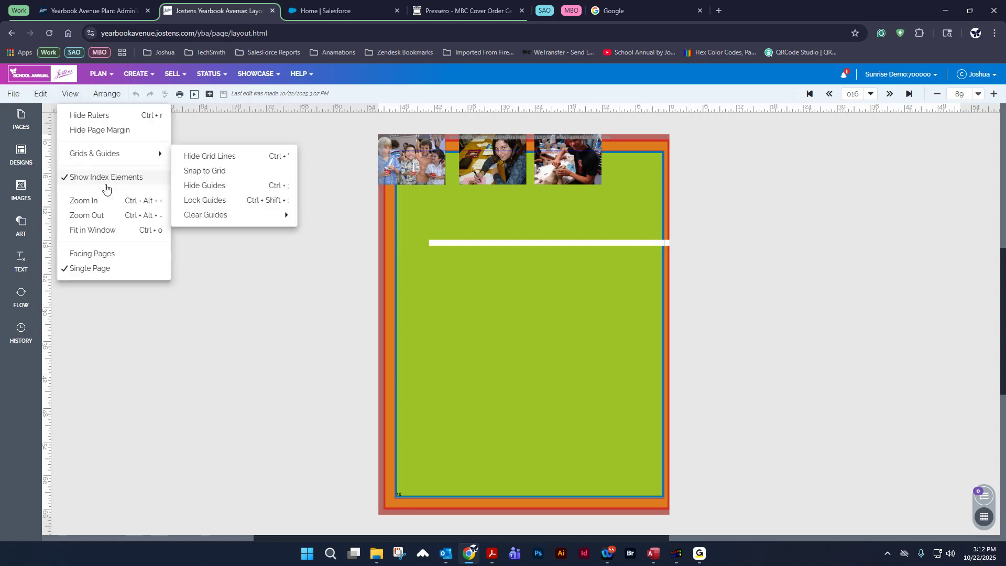
click(96, 253)
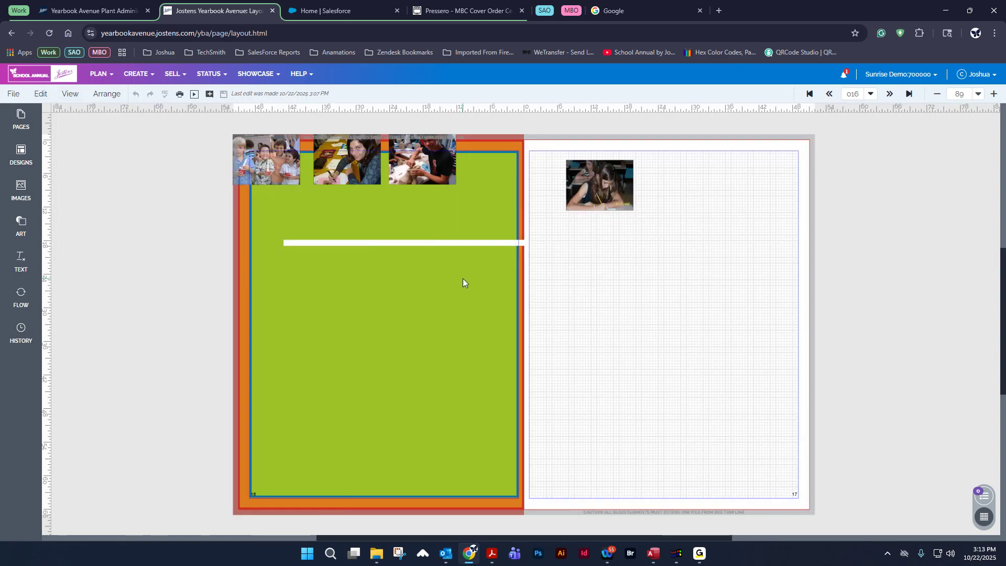
Move the white bar on page 16 about 6 picas left, away from the gutter, and save the layout
click(460, 238)
drag(455, 240, 424, 239)
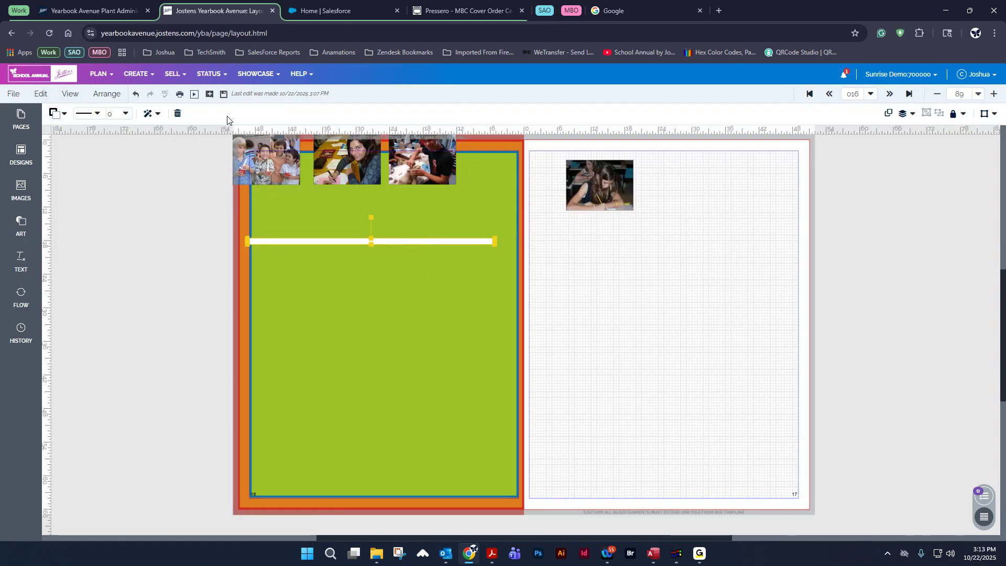
click(223, 93)
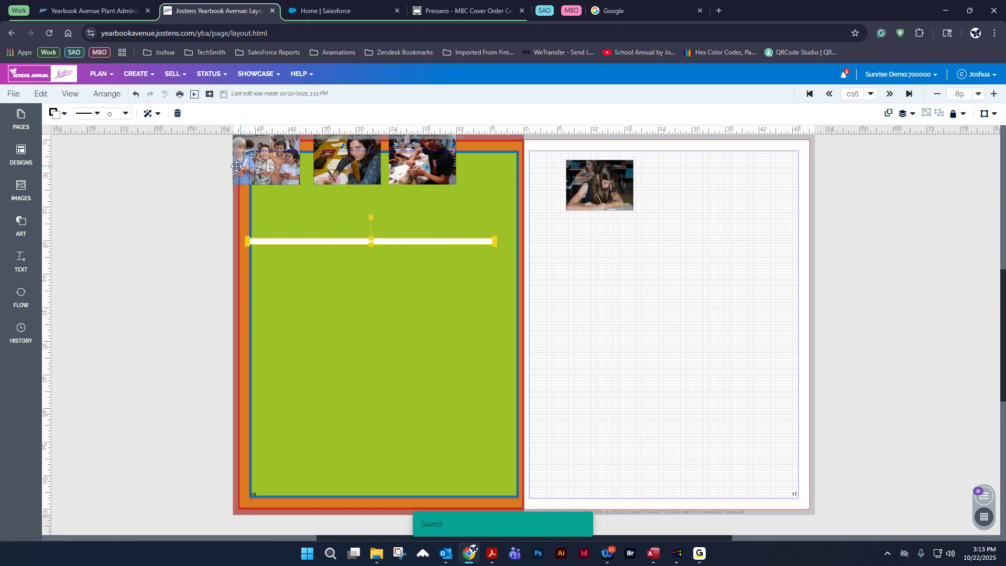
Move the three photos at the head of page 16 inside the blue margin border, lined up in one evenly spaced row
click(107, 94)
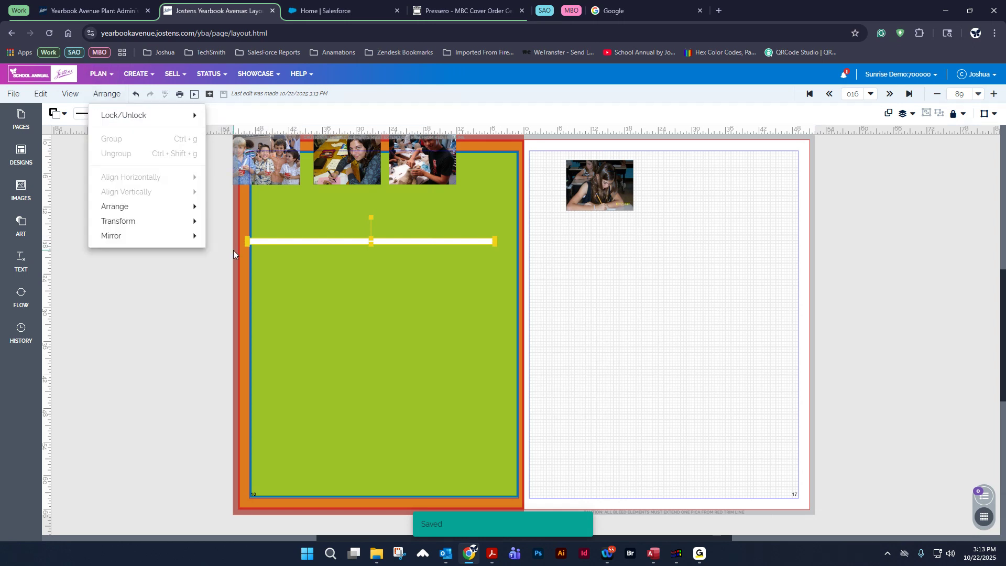
mouse_move(108, 118)
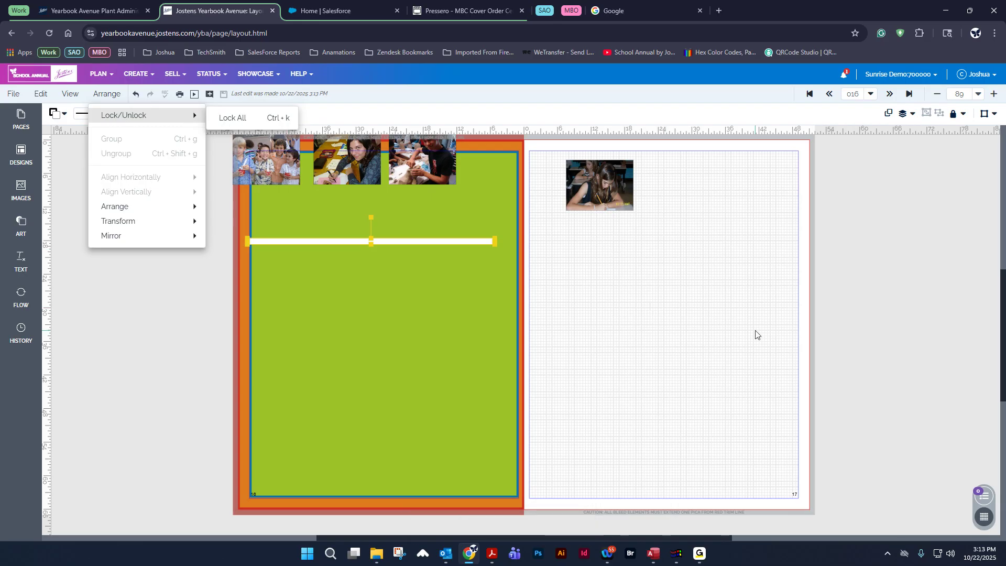
drag(271, 162, 350, 182)
drag(409, 170, 411, 188)
click(351, 226)
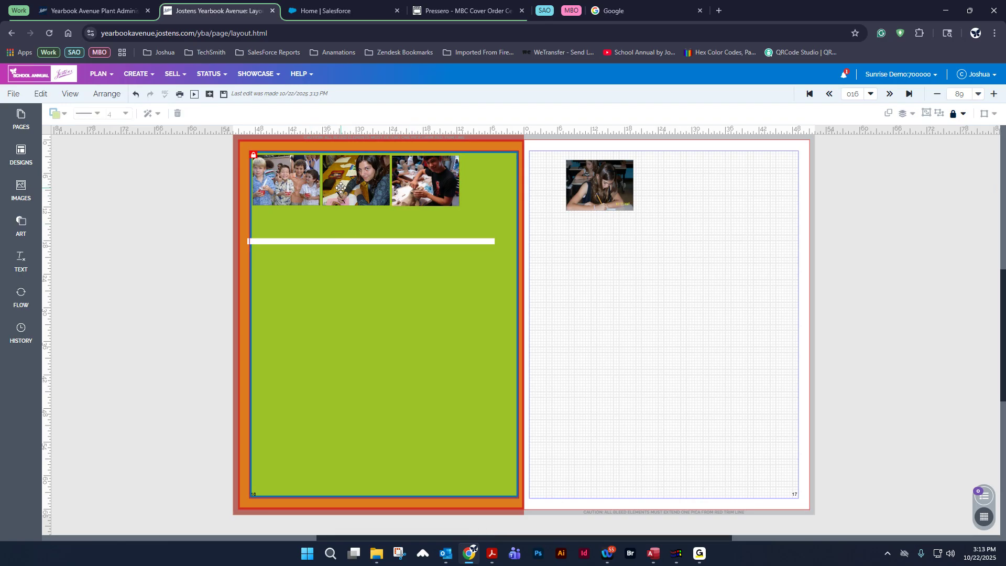
Lock the photo of the young boys on page 16 and test whether it can still be edited
click(302, 185)
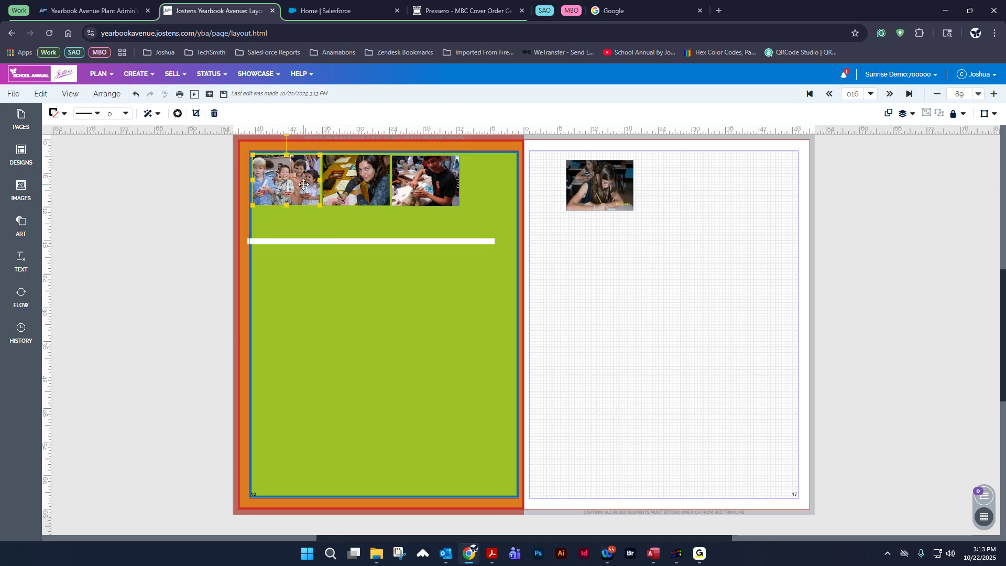
click(98, 96)
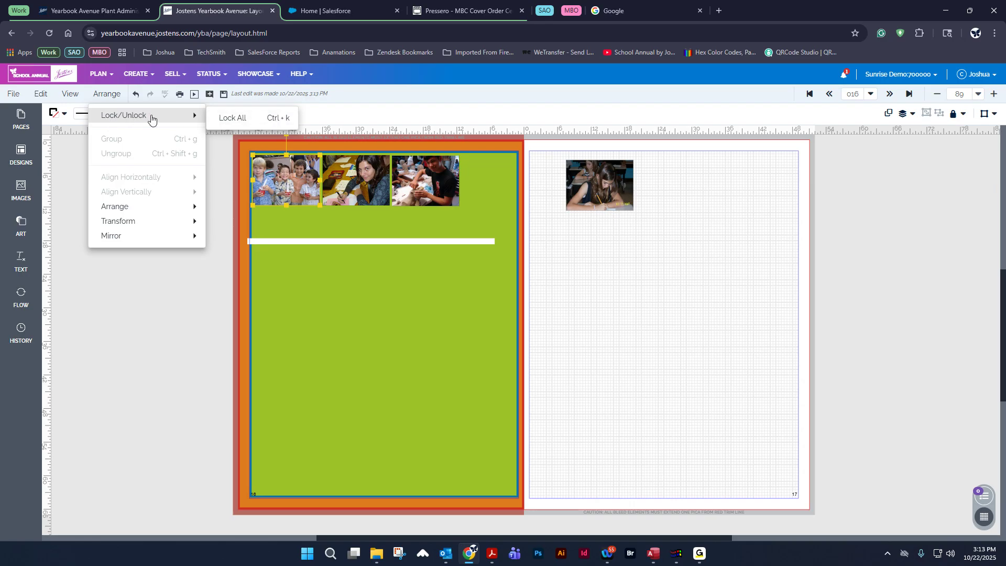
click(231, 118)
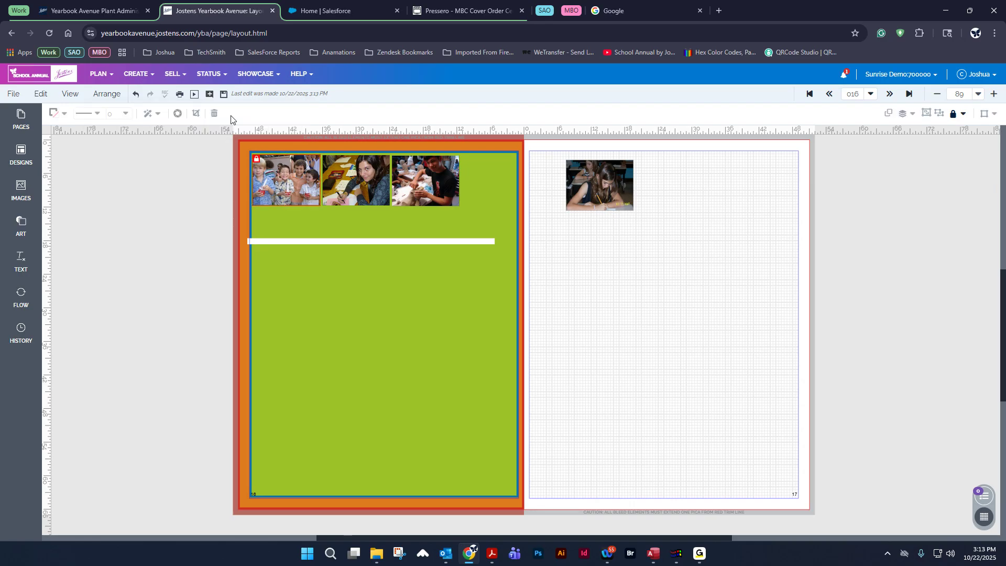
mouse_move(257, 164)
right_click(291, 175)
click(292, 184)
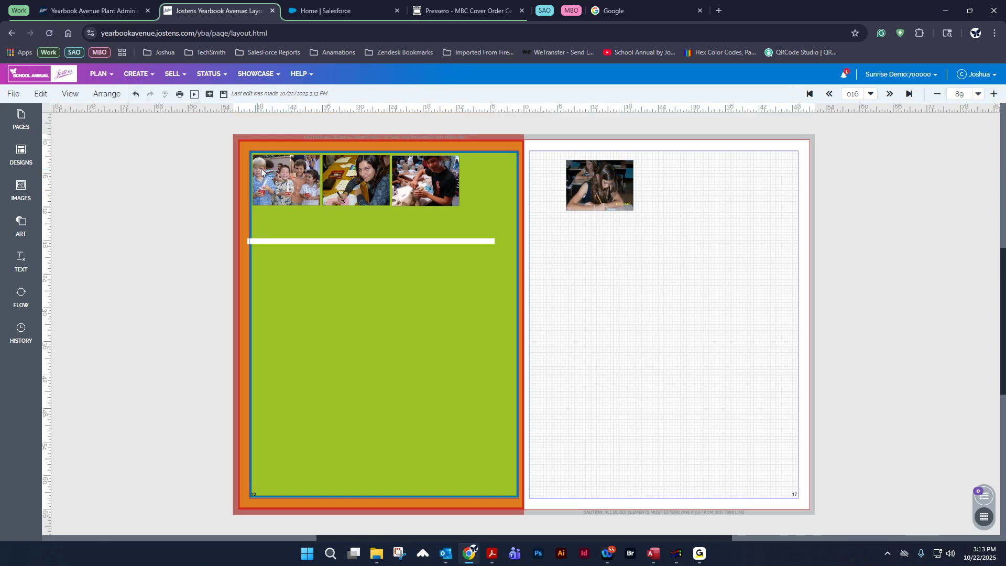
Unlock the photo of the young boys and test that it can be moved
click(108, 94)
mouse_move(173, 115)
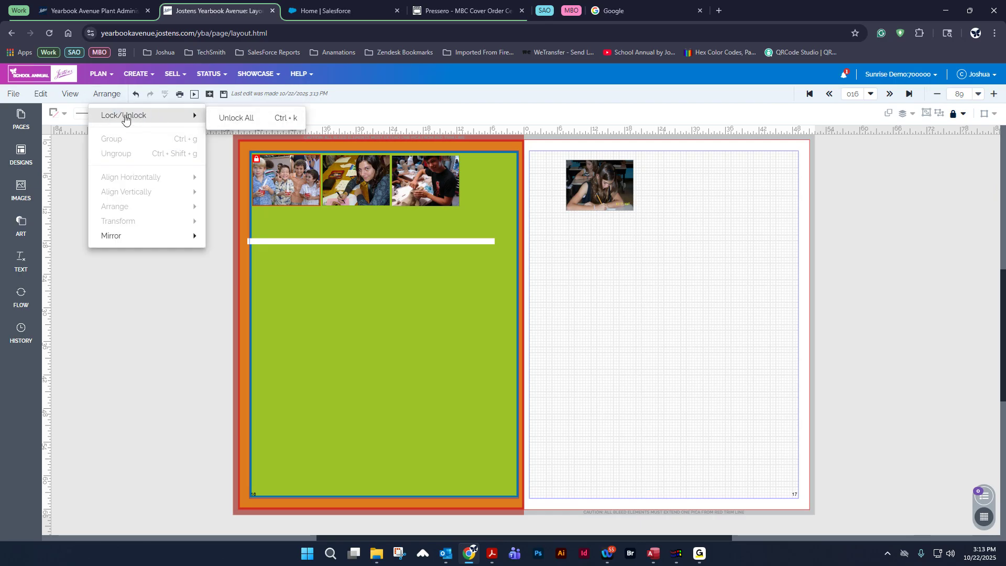
click(242, 119)
click(163, 214)
mouse_move(277, 176)
mouse_down()
mouse_move(283, 192)
mouse_move(277, 176)
mouse_up()
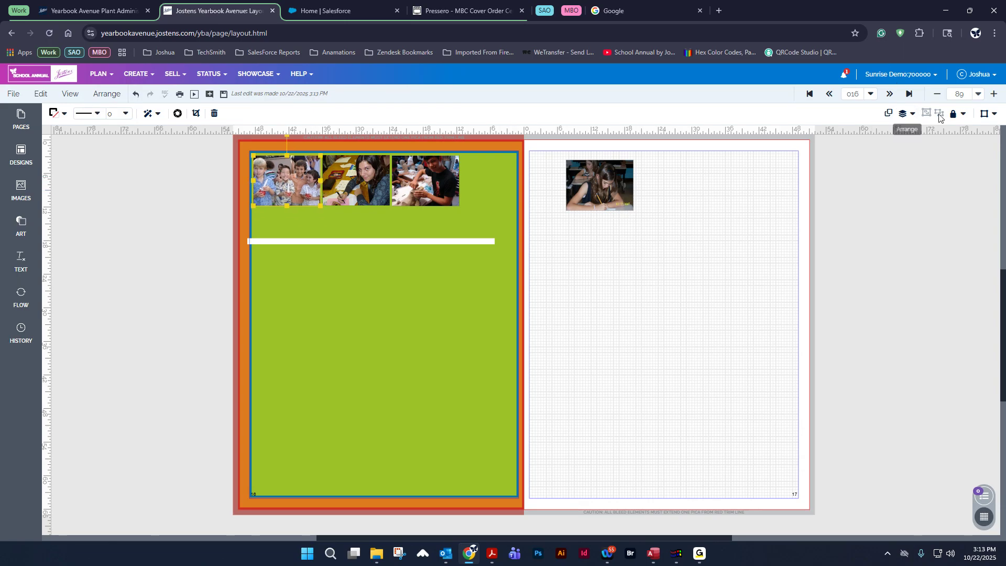
Turn Lock All on for the photo of the young boys, and turn it off again
click(954, 114)
click(884, 159)
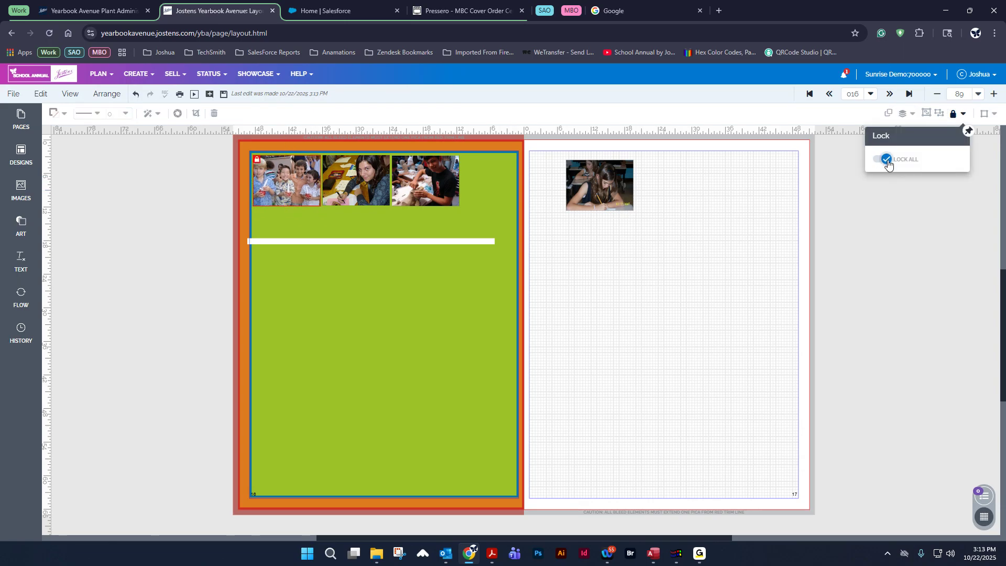
click(884, 159)
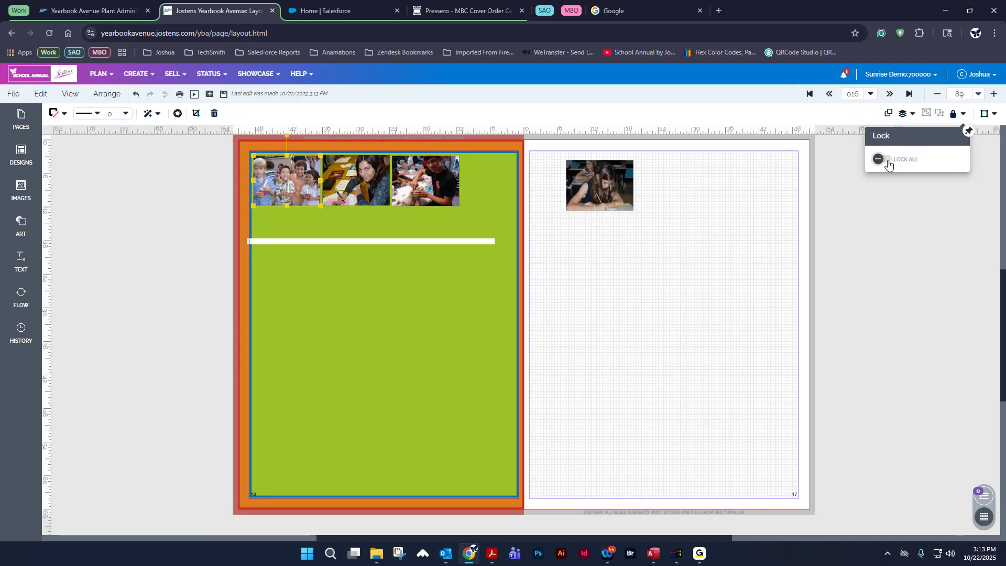
Select the three photos in the row on page 16 and group them
click(107, 94)
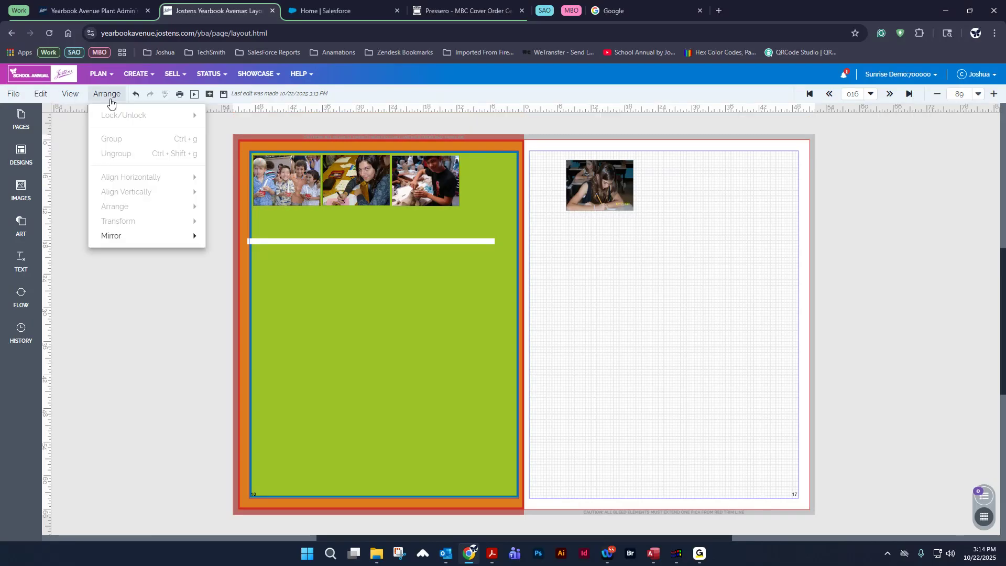
click(281, 194)
click(460, 182)
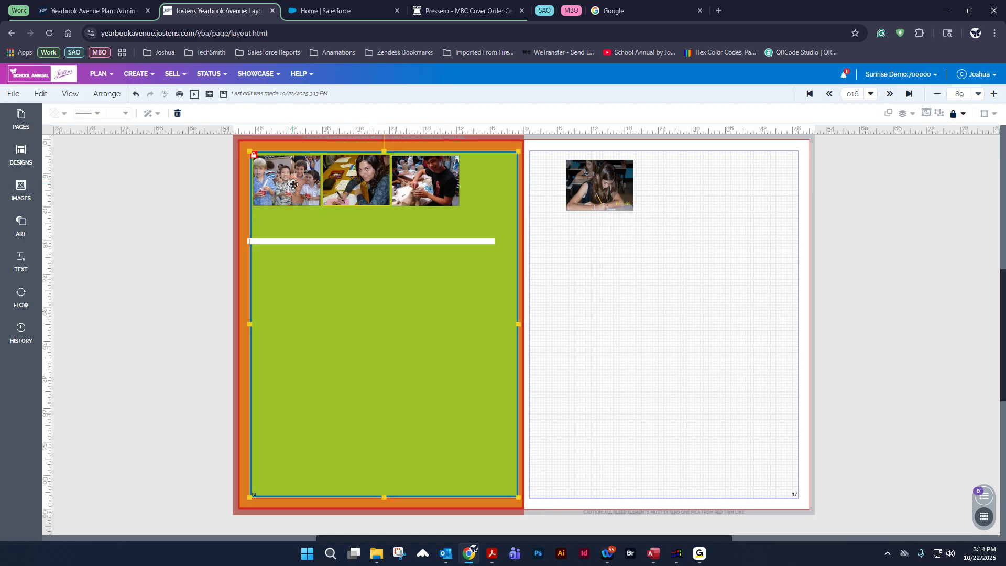
click(220, 205)
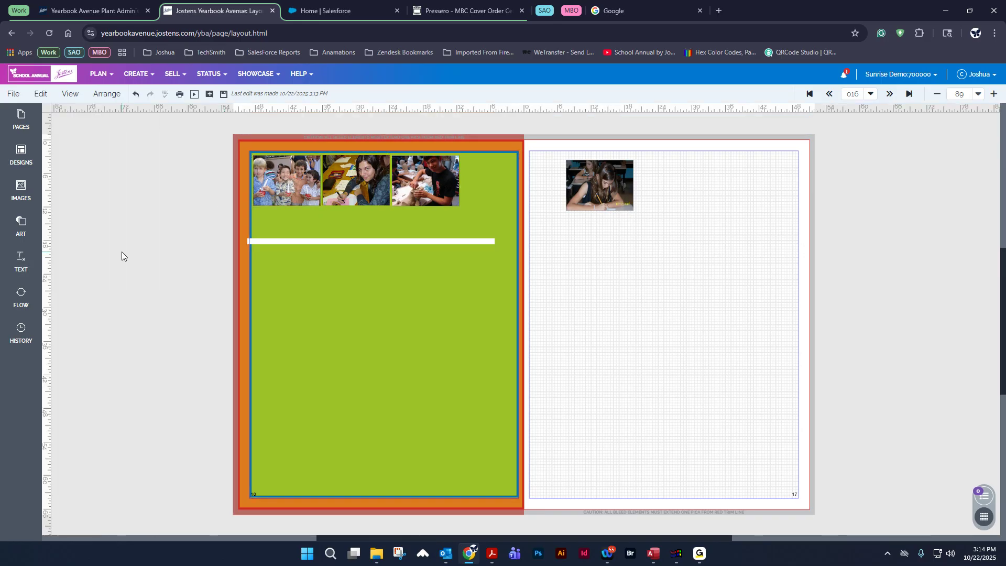
click(288, 187)
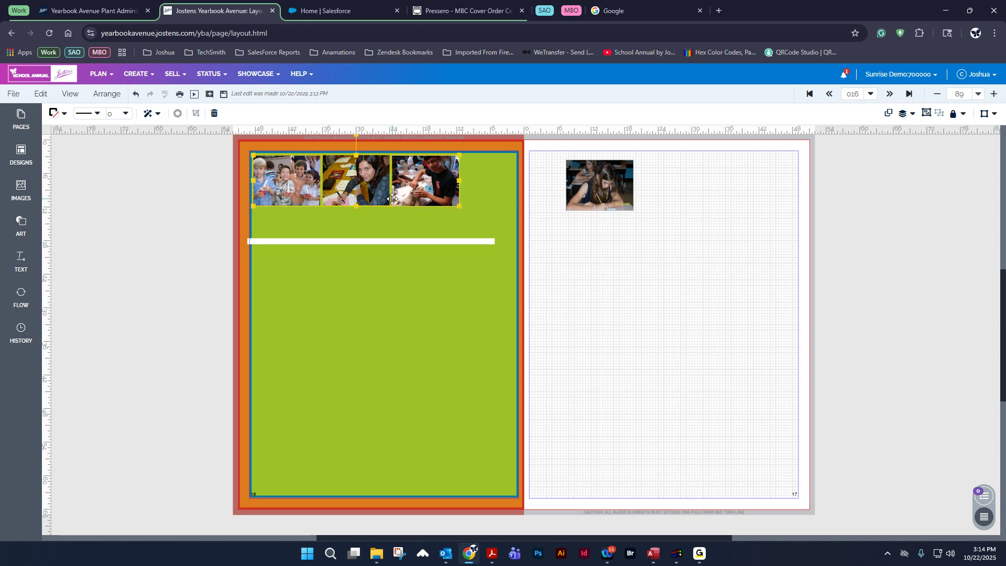
click(106, 93)
mouse_move(124, 190)
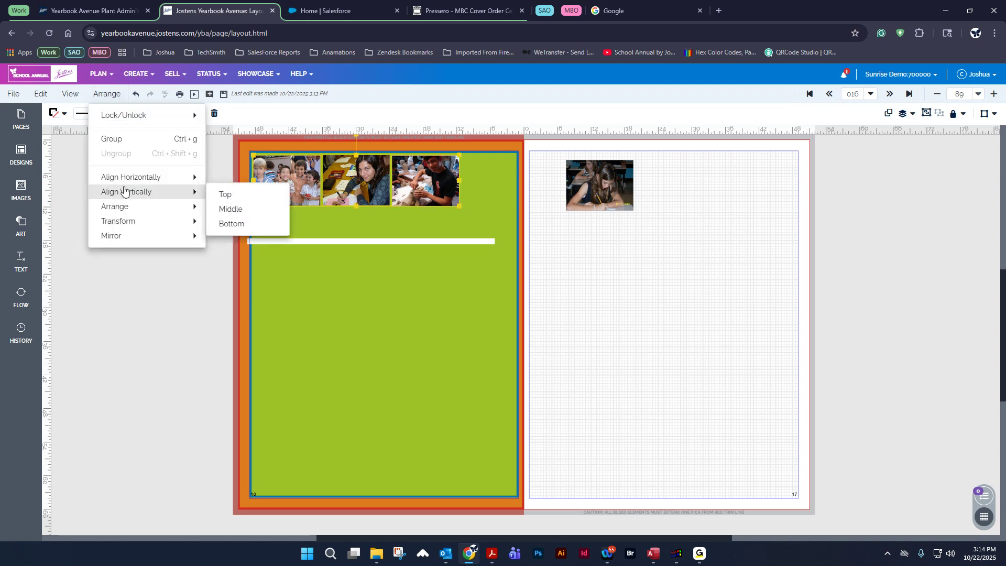
click(119, 139)
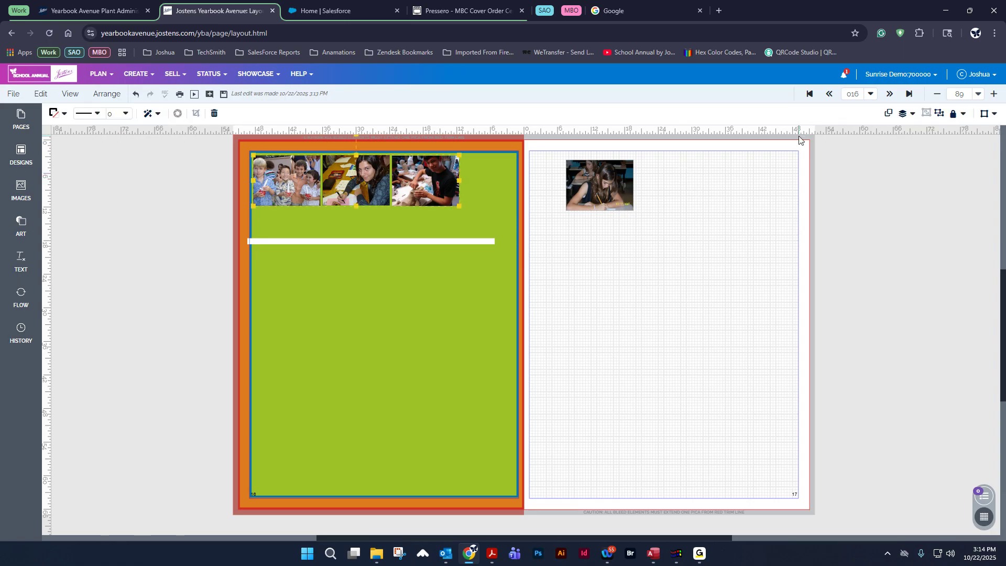
Move the grouped photos at 500% zoom about 7 picas toward the gutter and slightly down, and fit the spread in view again
click(978, 94)
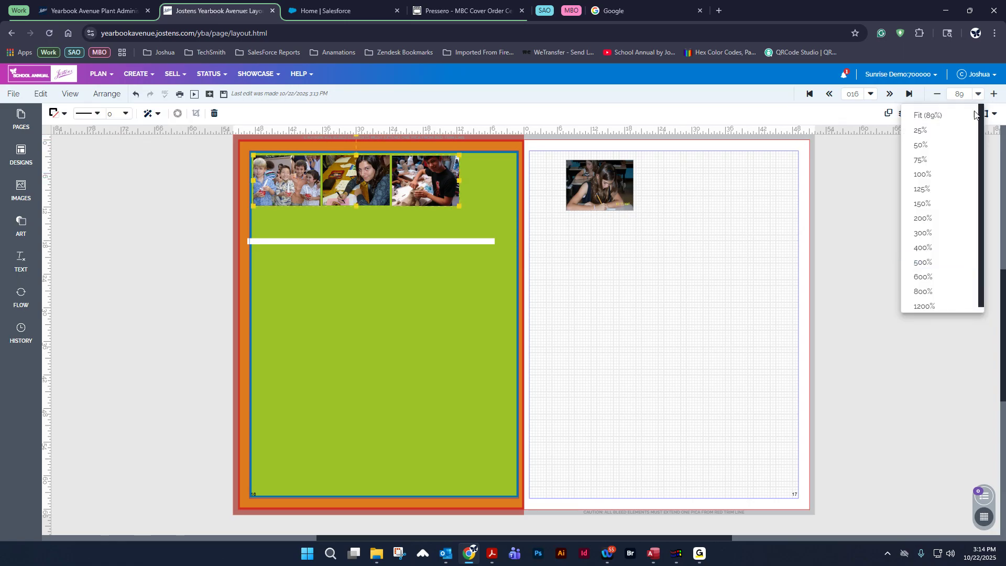
click(947, 262)
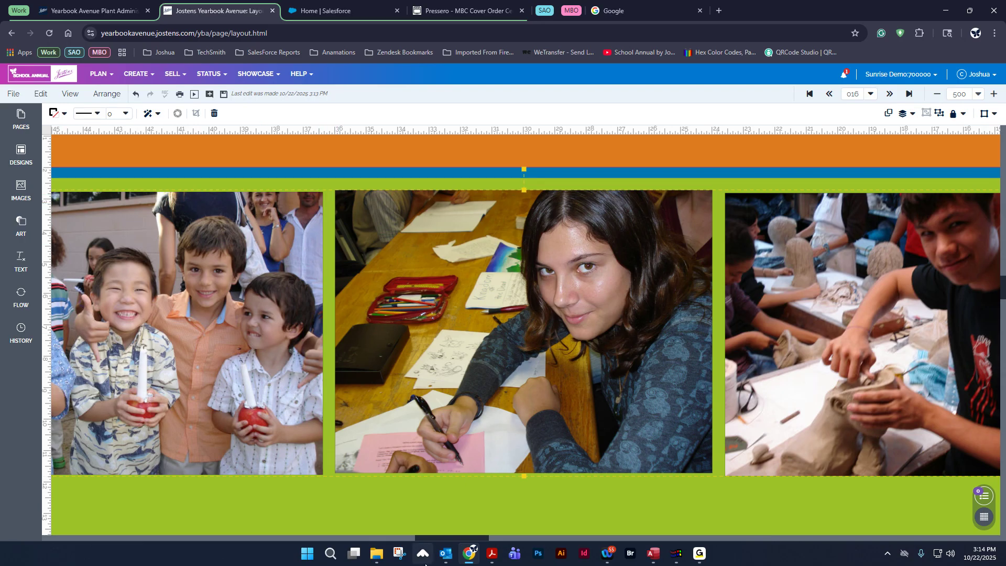
drag(435, 536, 507, 539)
drag(69, 305, 643, 374)
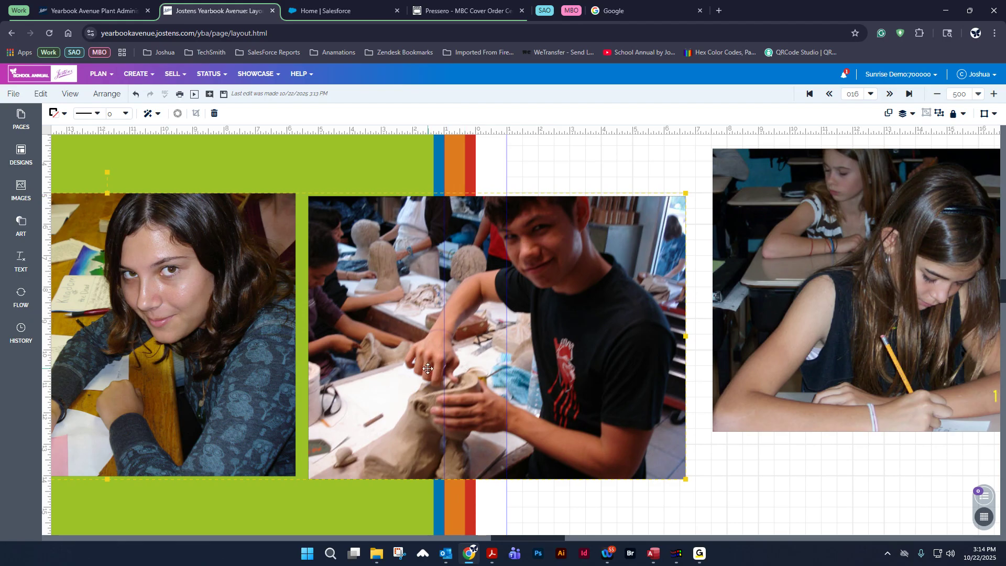
drag(660, 374, 308, 335)
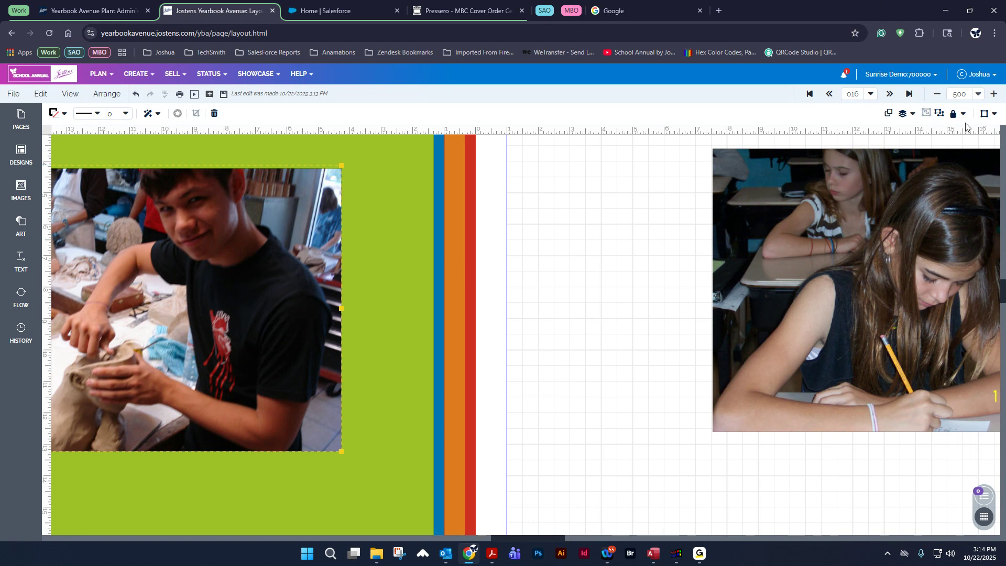
click(978, 94)
click(937, 116)
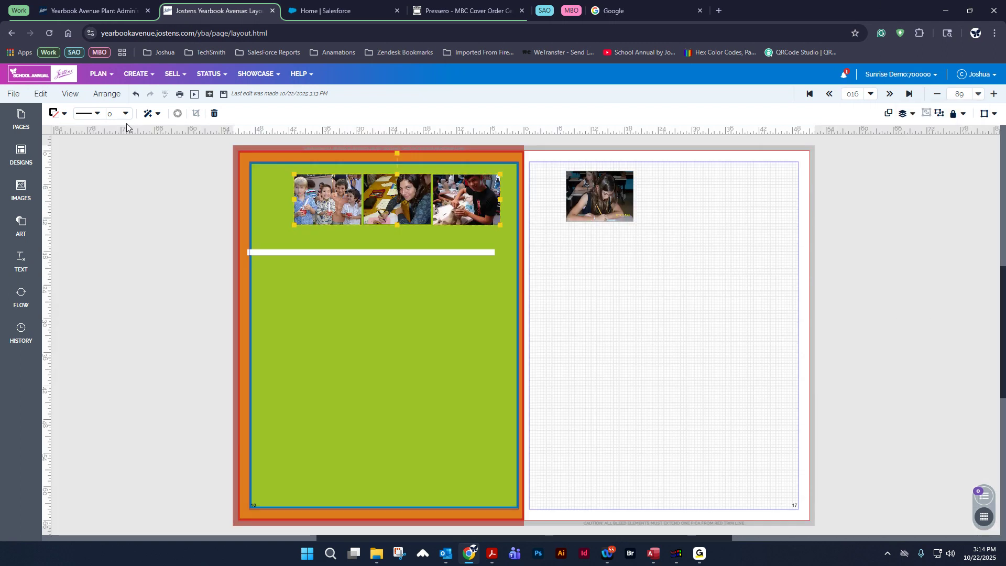
Ungroup the three photos and move the middle one about 18 picas left and 4.5 picas down, overlapping the photo of the boys
click(106, 93)
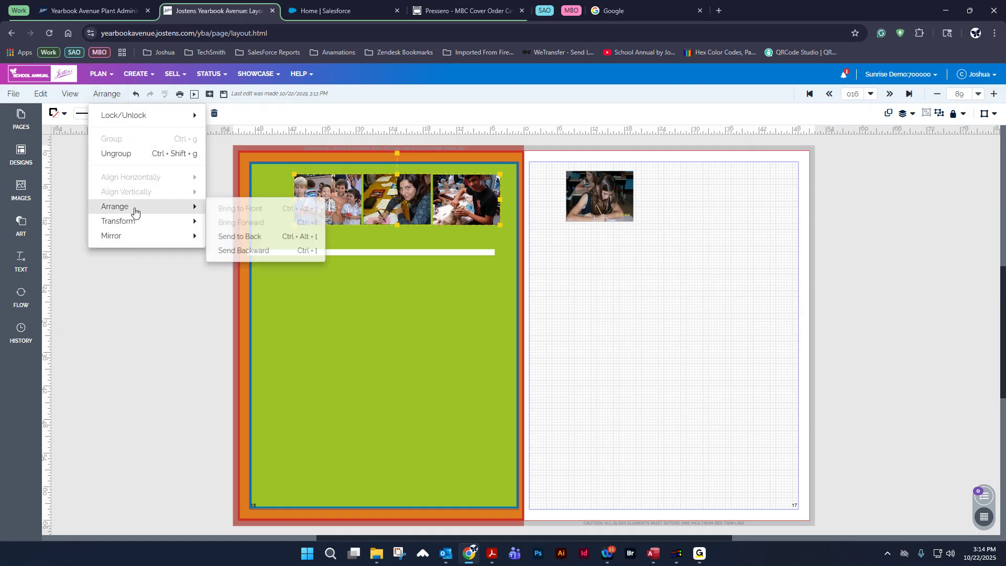
mouse_move(127, 212)
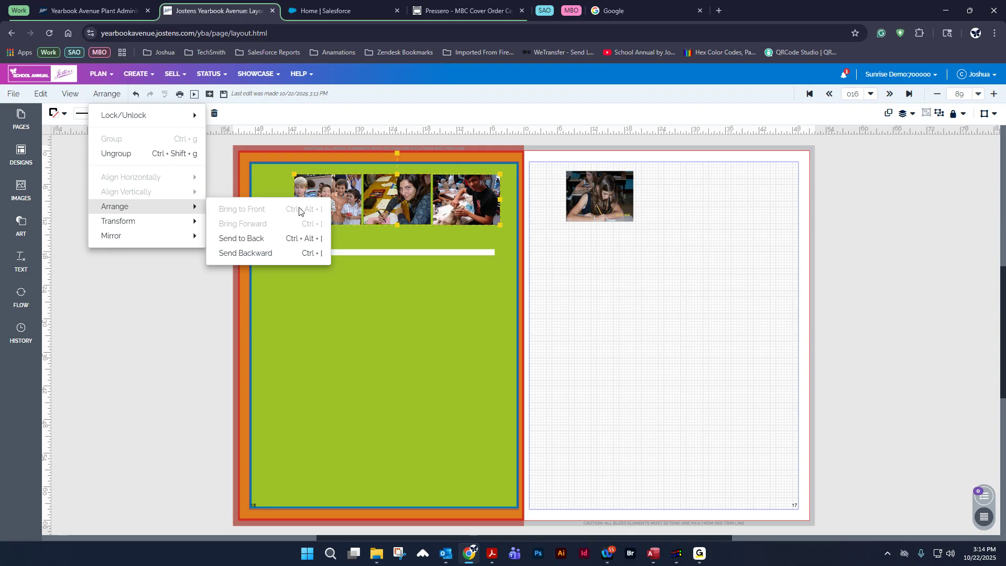
click(141, 346)
click(371, 209)
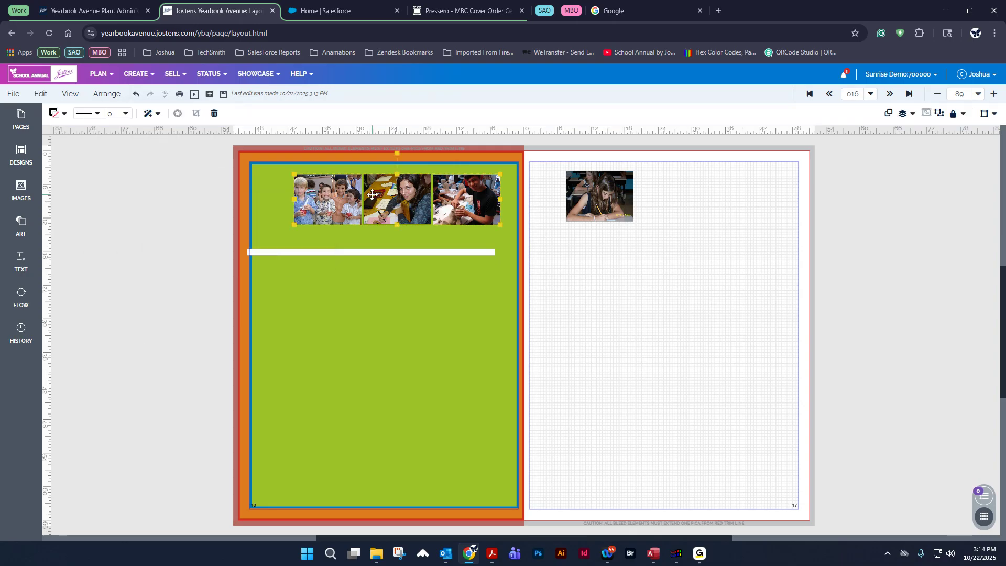
click(937, 114)
click(21, 295)
click(410, 202)
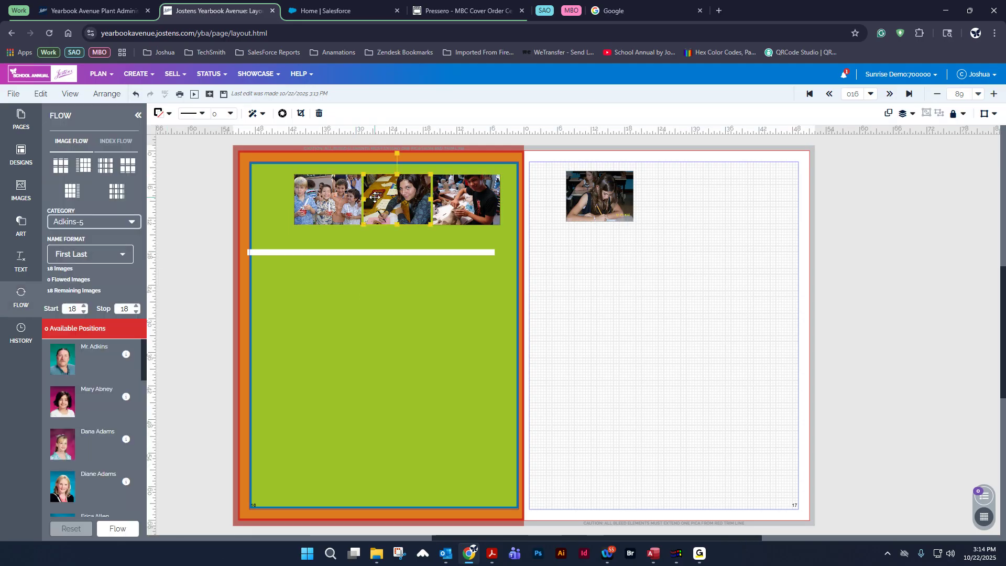
drag(409, 202, 314, 227)
click(8, 307)
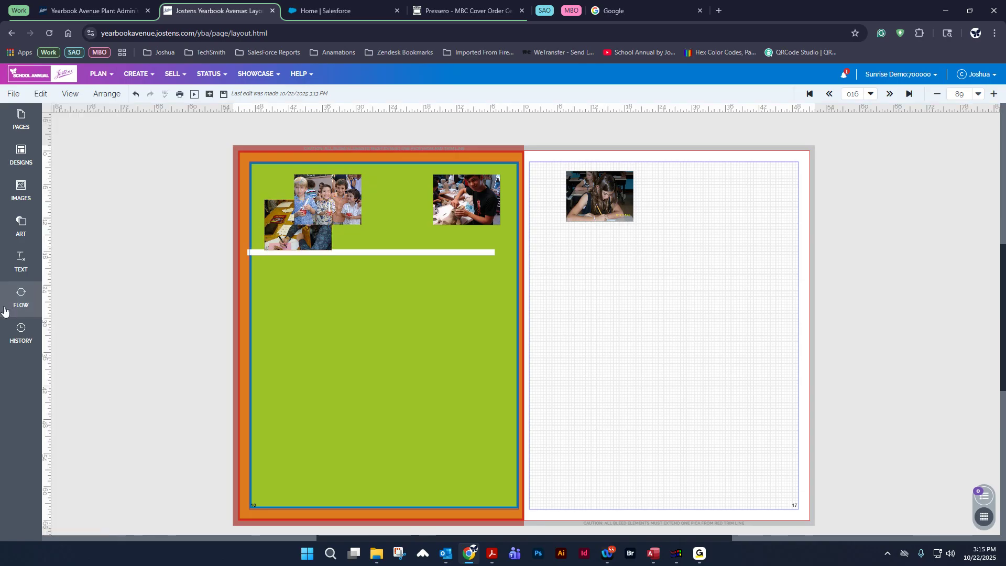
Bring the photo of the writing girl forward over the photo of the boys, and dismiss the mail notification
click(314, 217)
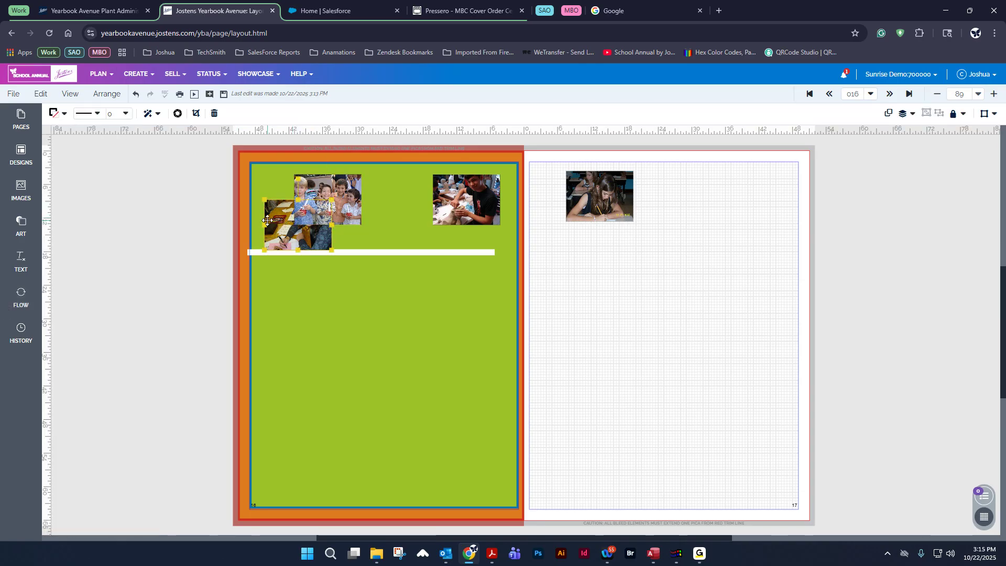
click(107, 94)
mouse_move(141, 212)
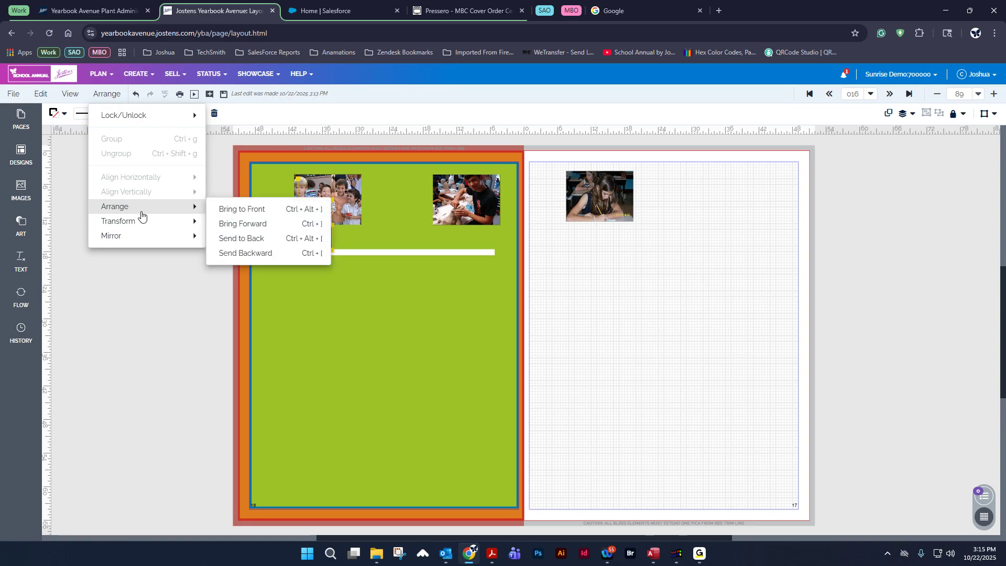
click(249, 229)
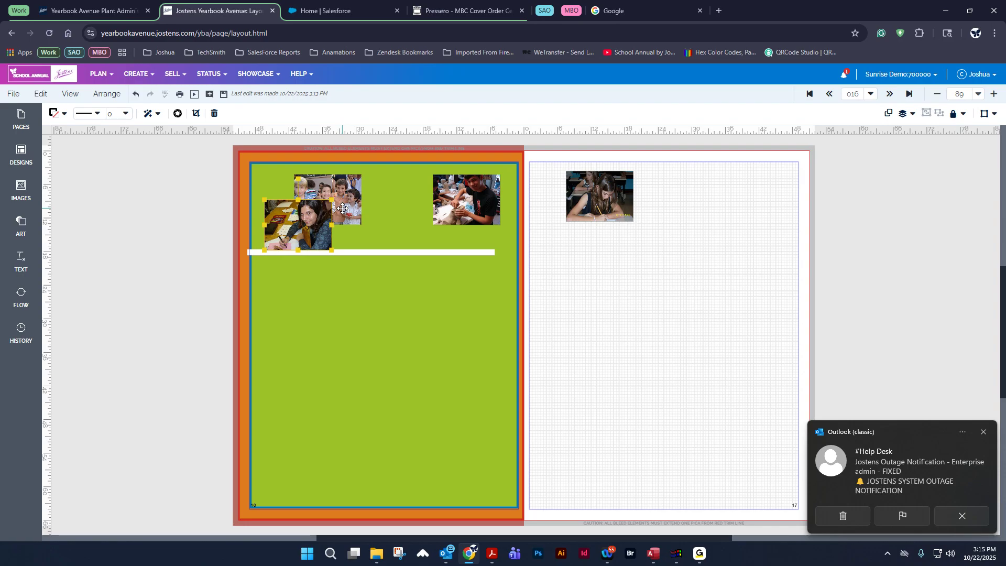
click(983, 432)
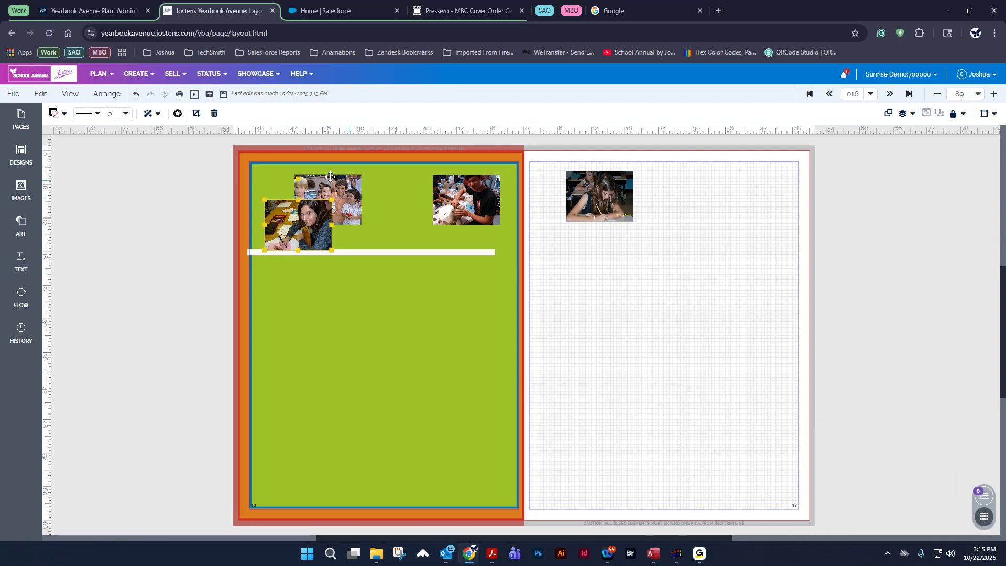
Select the overlapping elements on page 16 in turn, and send the photo of the writing girl to the back
click(268, 172)
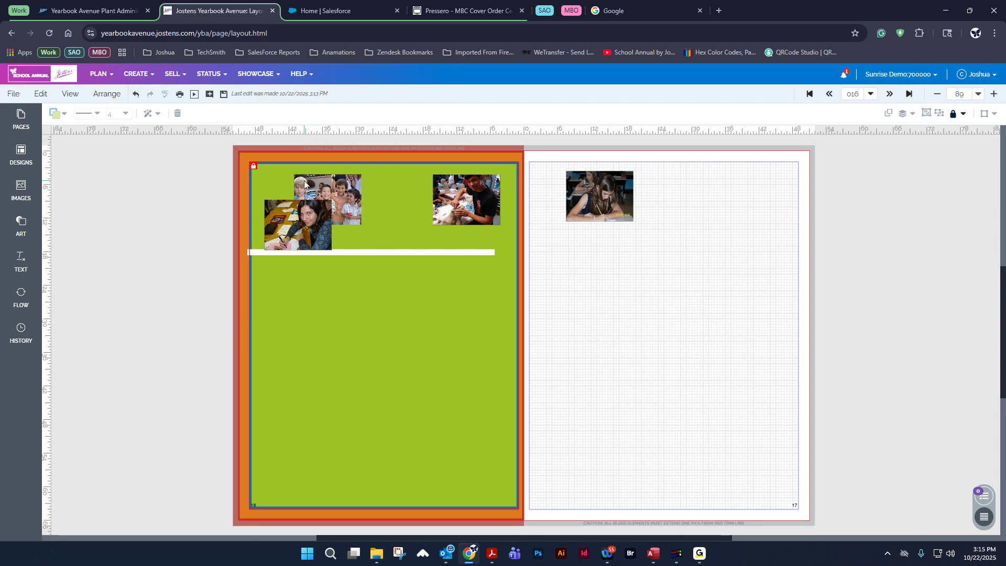
click(359, 190)
click(320, 216)
click(388, 253)
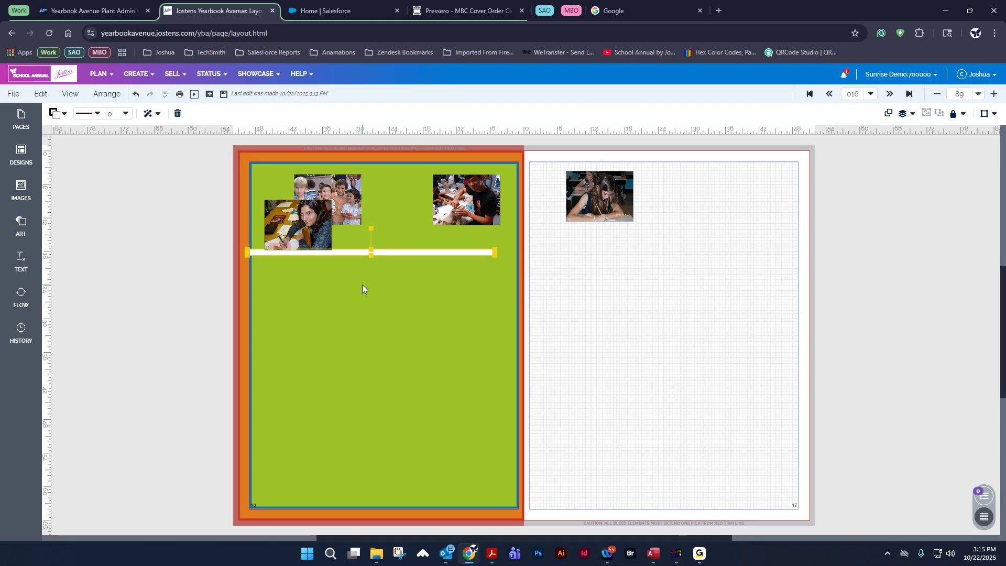
click(287, 217)
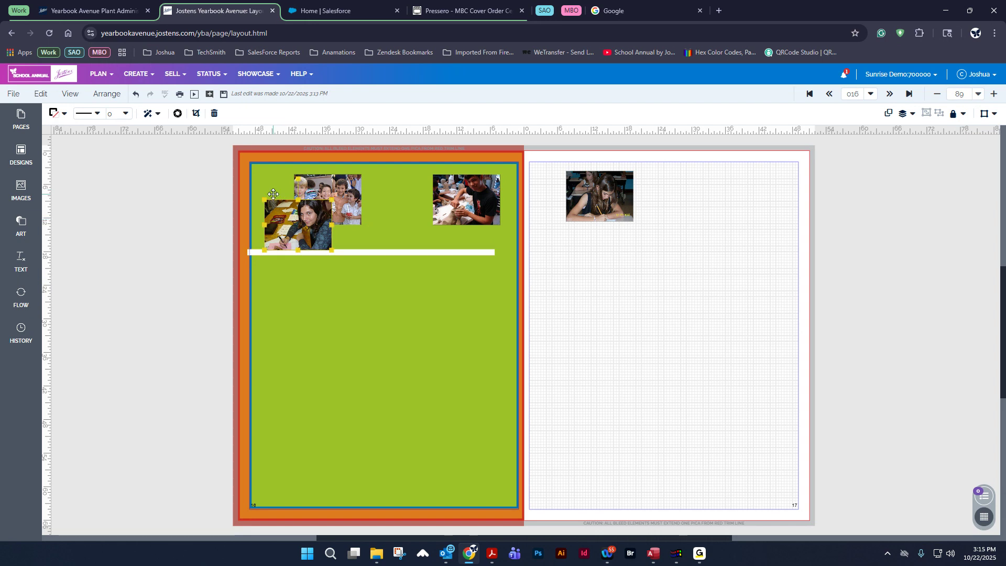
click(107, 94)
mouse_move(178, 206)
click(242, 238)
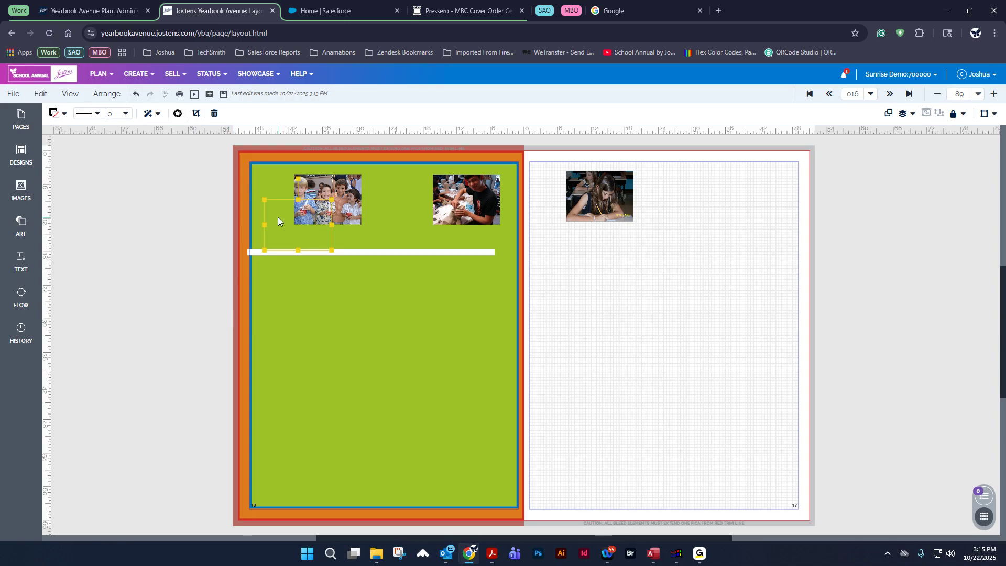
Select the locked orange and green background elements on page 16 in turn to examine them
click(267, 166)
click(263, 153)
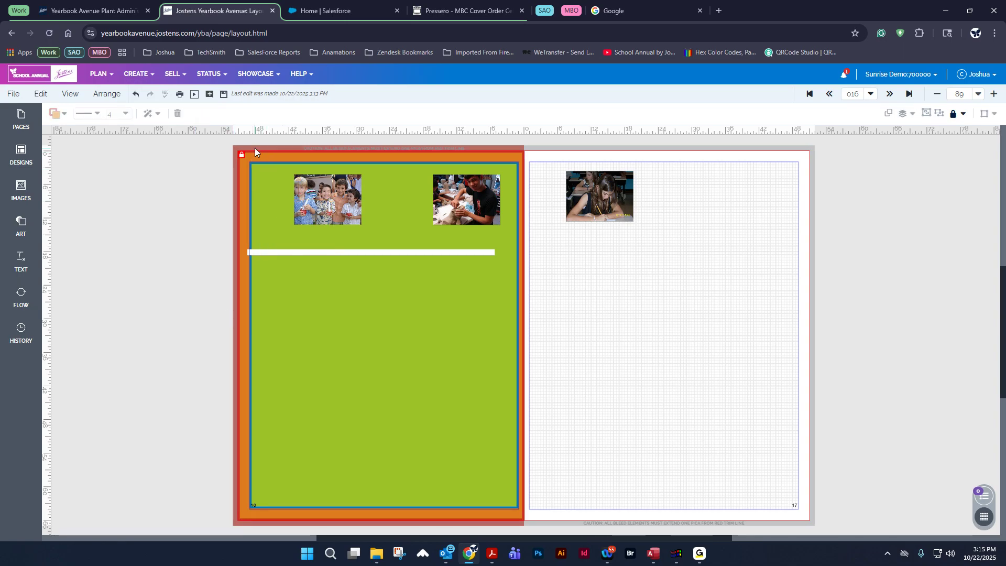
click(255, 148)
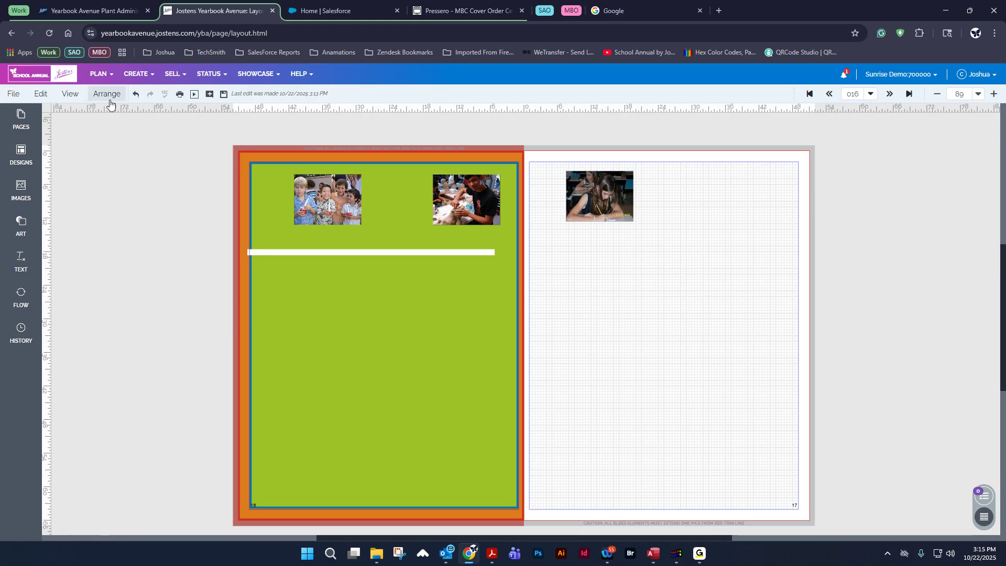
click(286, 248)
click(140, 265)
click(244, 287)
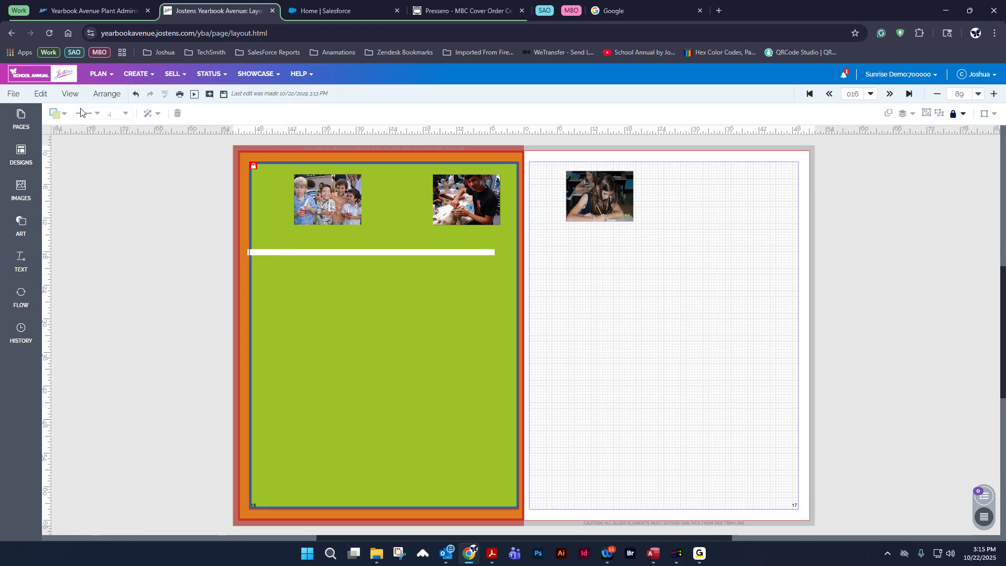
click(107, 94)
click(194, 261)
Flip the photo of the boys on page 16 horizontally
click(346, 181)
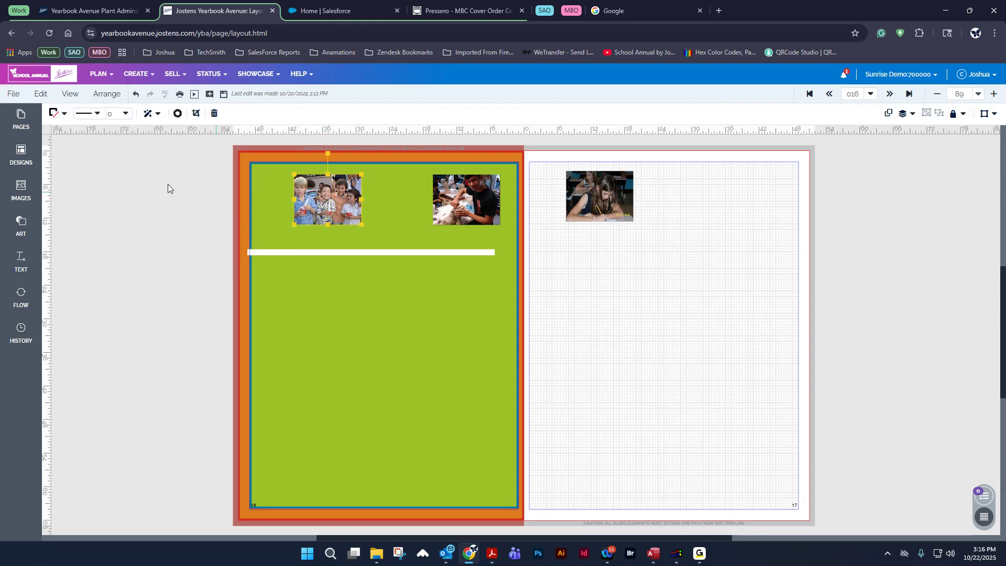
click(107, 95)
mouse_move(130, 225)
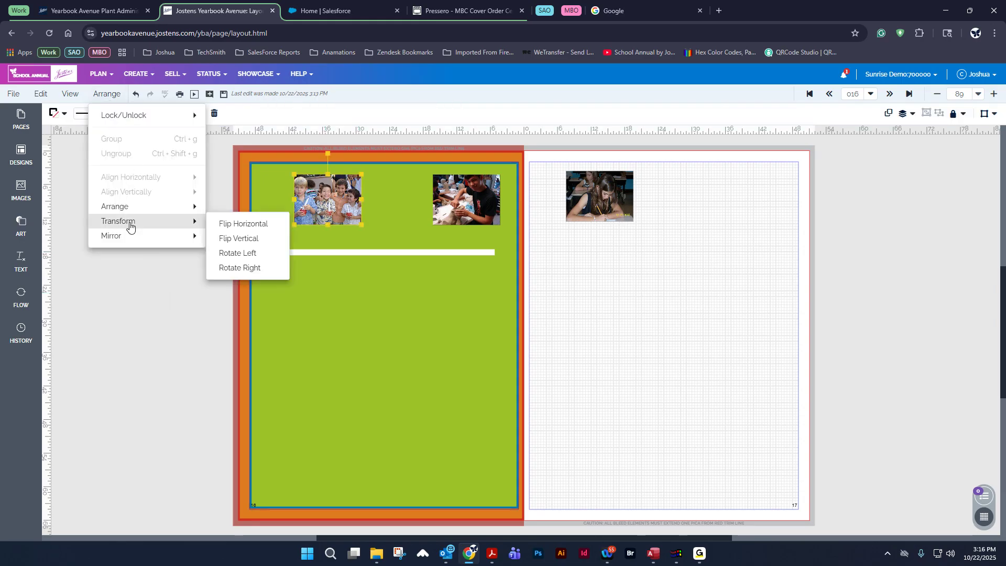
click(238, 225)
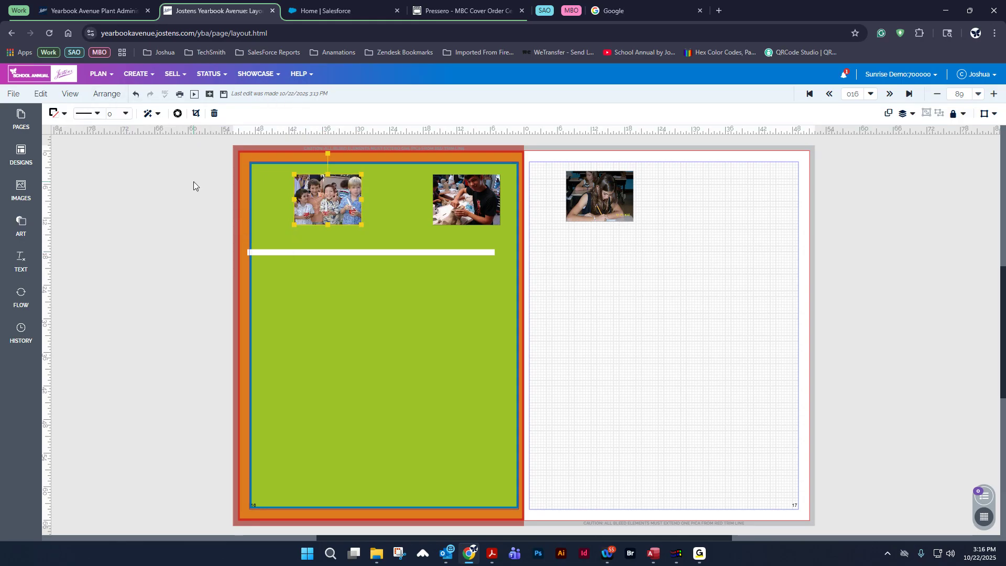
Rotate the photo of the boys left by a quarter turn
click(106, 95)
mouse_move(178, 236)
mouse_move(148, 223)
click(222, 253)
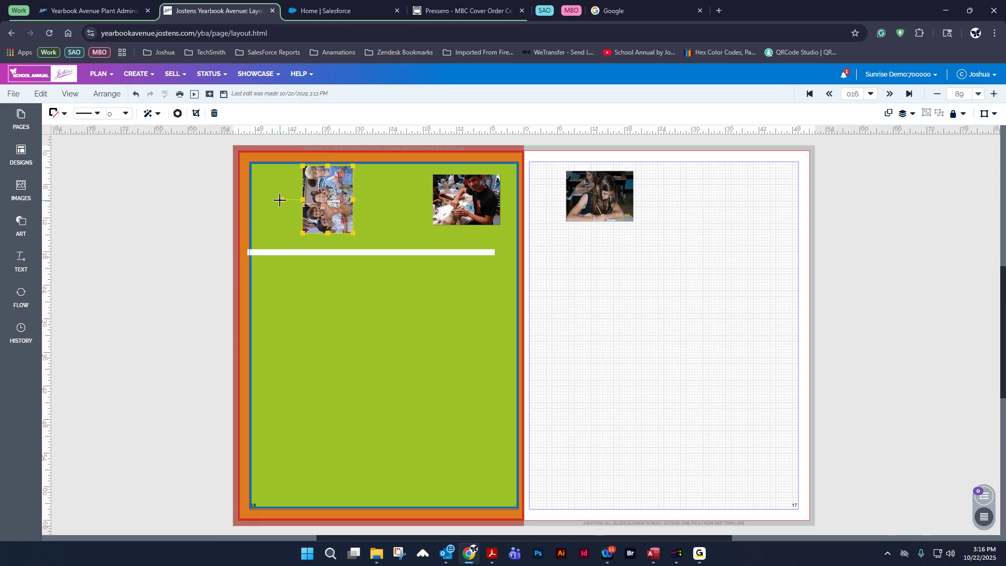
Rotate the photo of the boys freehand to a slight counterclockwise tilt and move it about 6 picas left
drag(280, 199, 321, 174)
drag(341, 208, 306, 208)
Tilt the photo of the boy in the black shirt slightly clockwise, move it about 2 picas toward the gutter, and deselect it
click(462, 195)
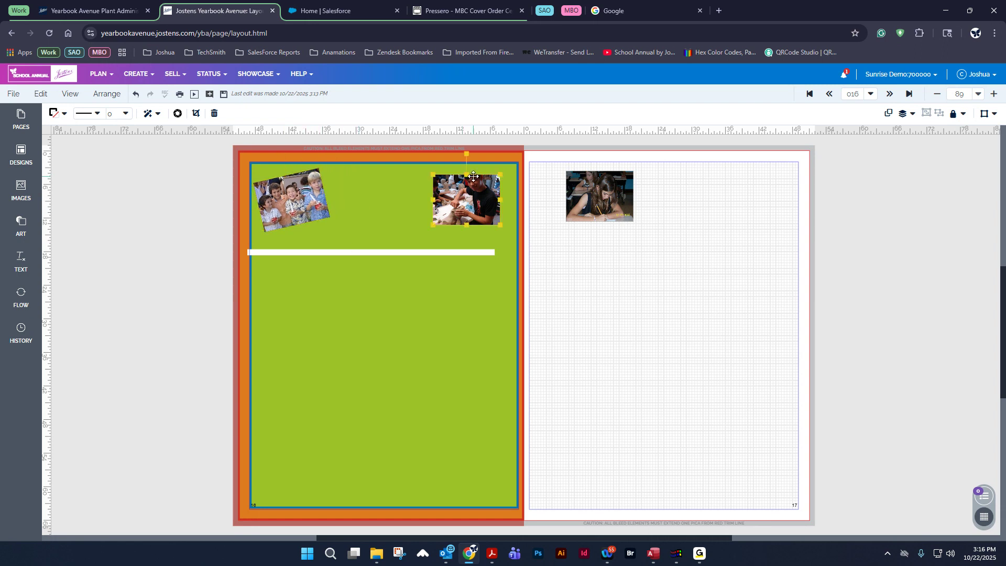
click(467, 155)
click(462, 178)
drag(466, 157, 479, 156)
drag(477, 198, 487, 198)
click(115, 284)
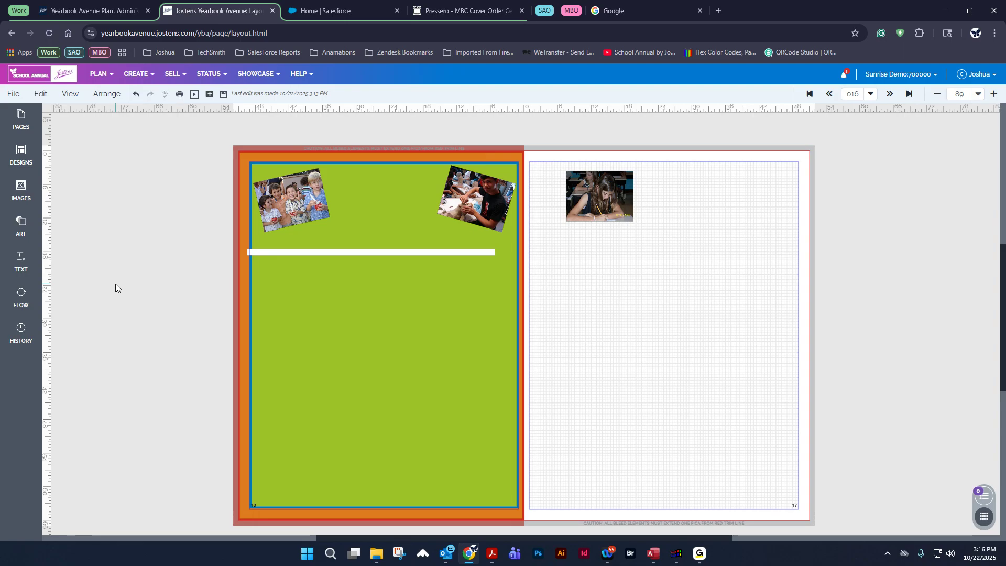
Undo and redo the last move of the tilted photo near the gutter, and clear the selection
click(136, 95)
click(150, 95)
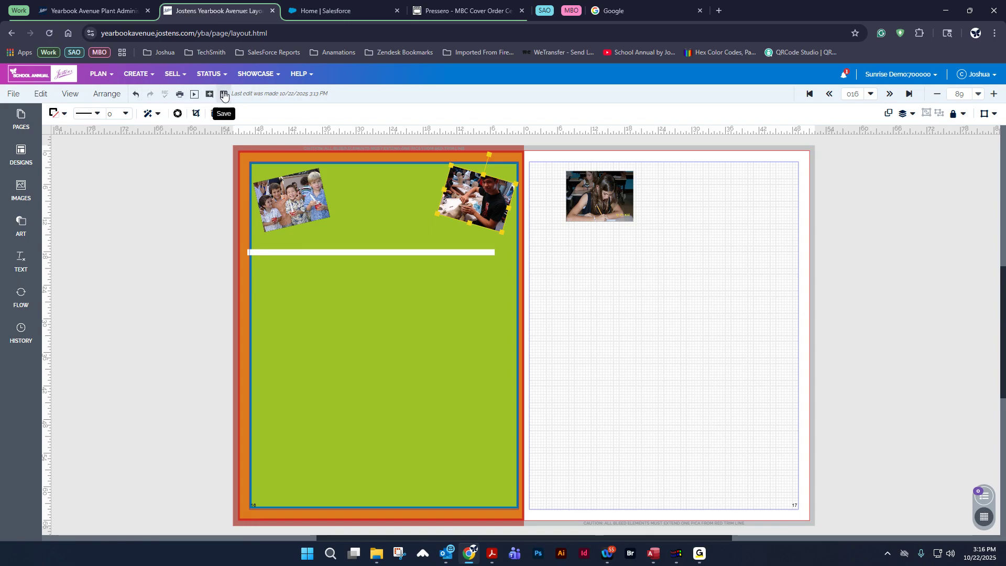
click(160, 187)
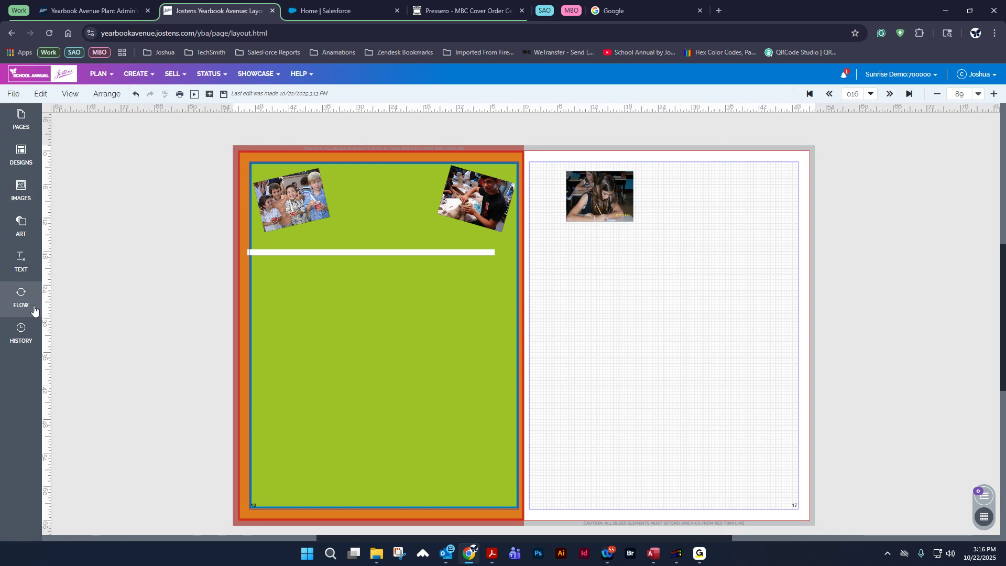
Browse the yearbook page thumbnails, open the spread of pages 12 and 13, and return to page 16
click(20, 117)
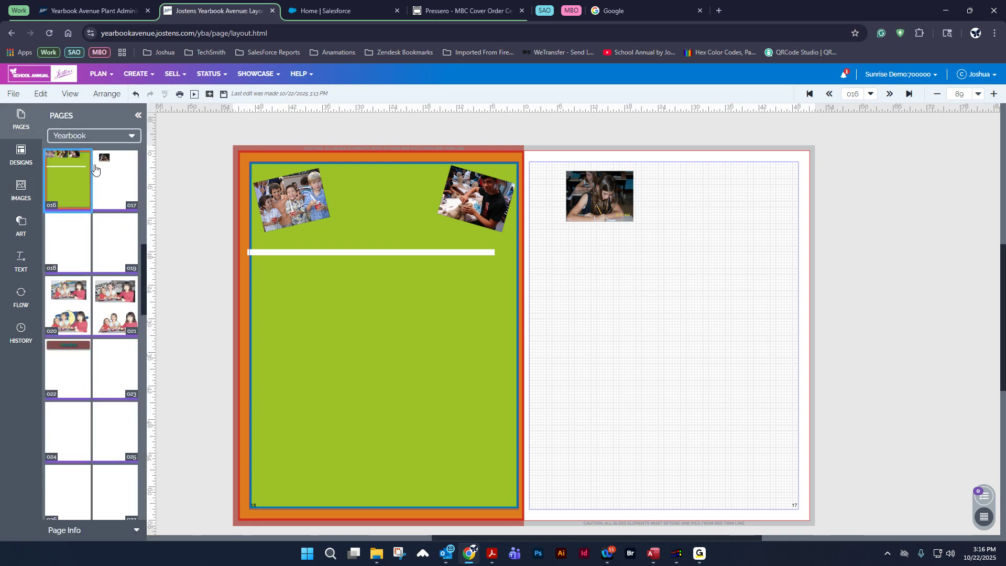
scroll(100, 178, down, 5)
scroll(81, 366, up, 10)
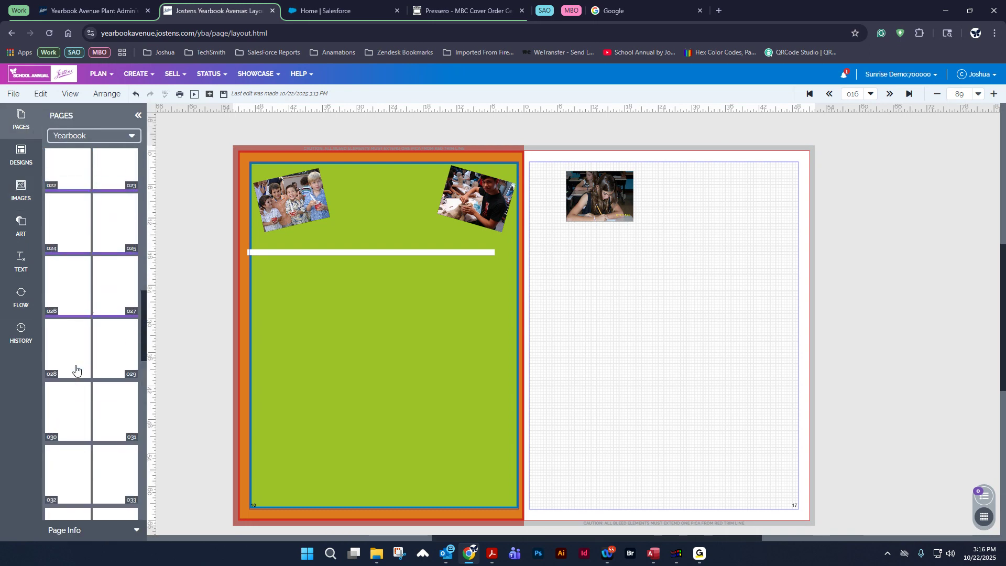
scroll(82, 367, down, 3)
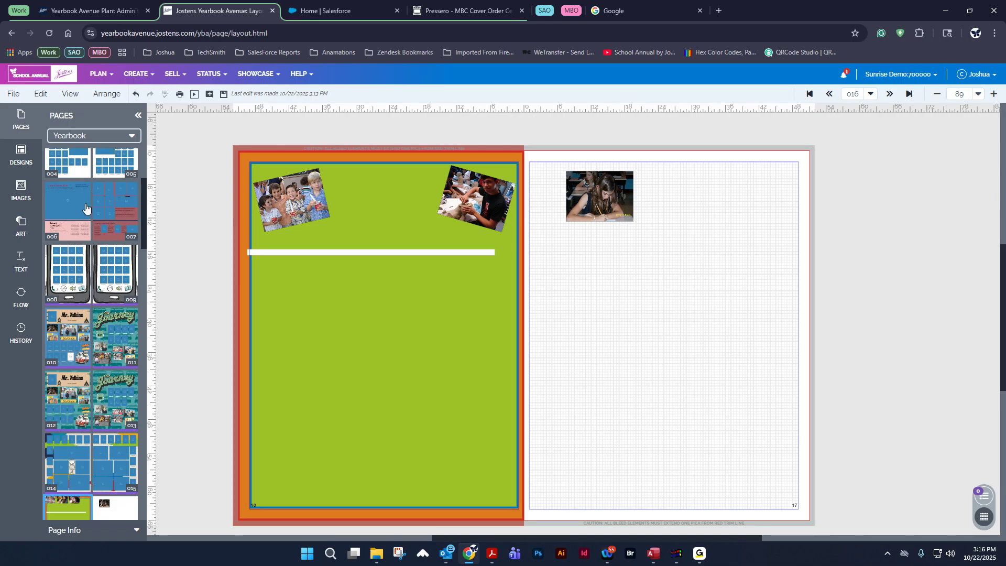
mouse_move(87, 200)
scroll(86, 200, down, 3)
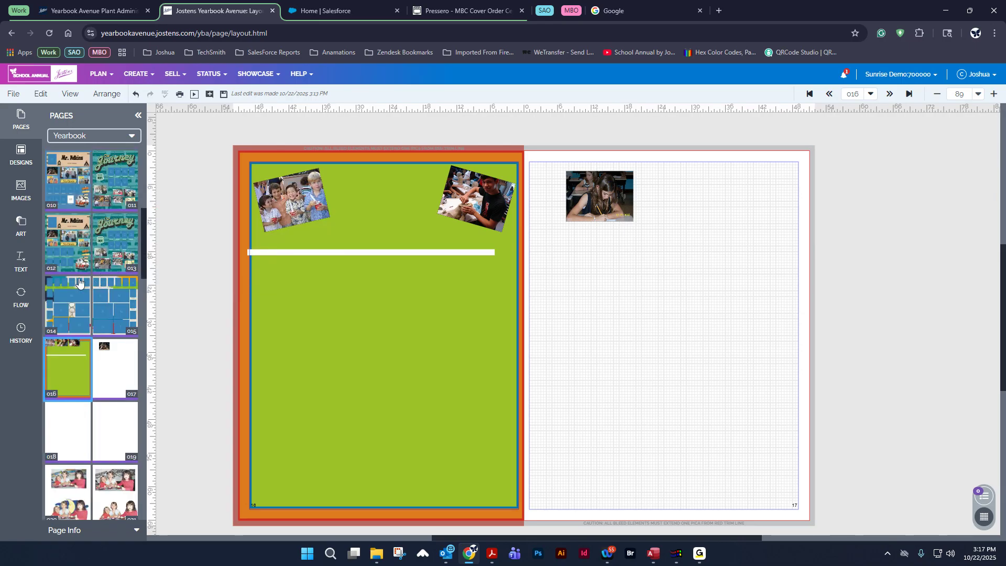
click(81, 222)
click(556, 327)
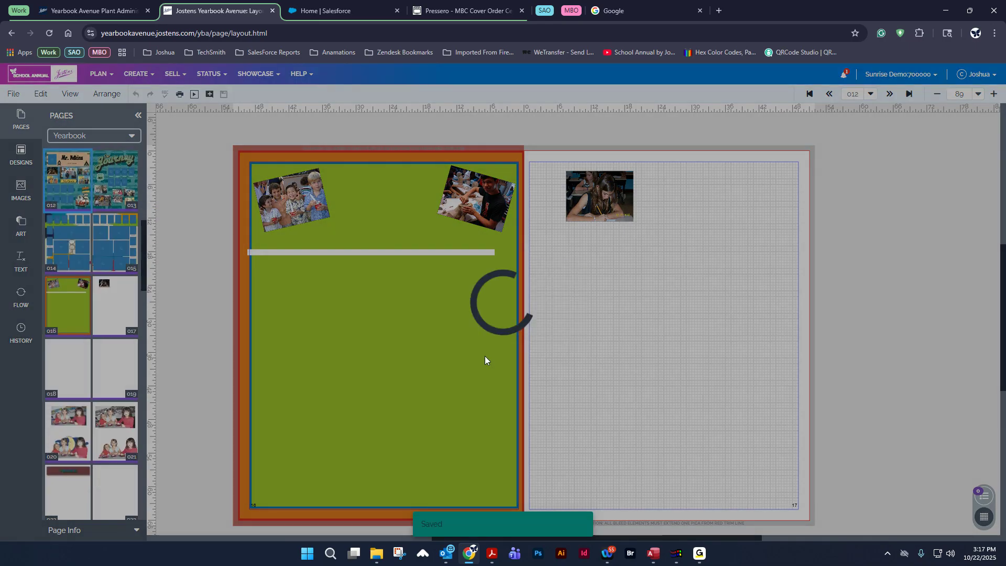
mouse_move(100, 309)
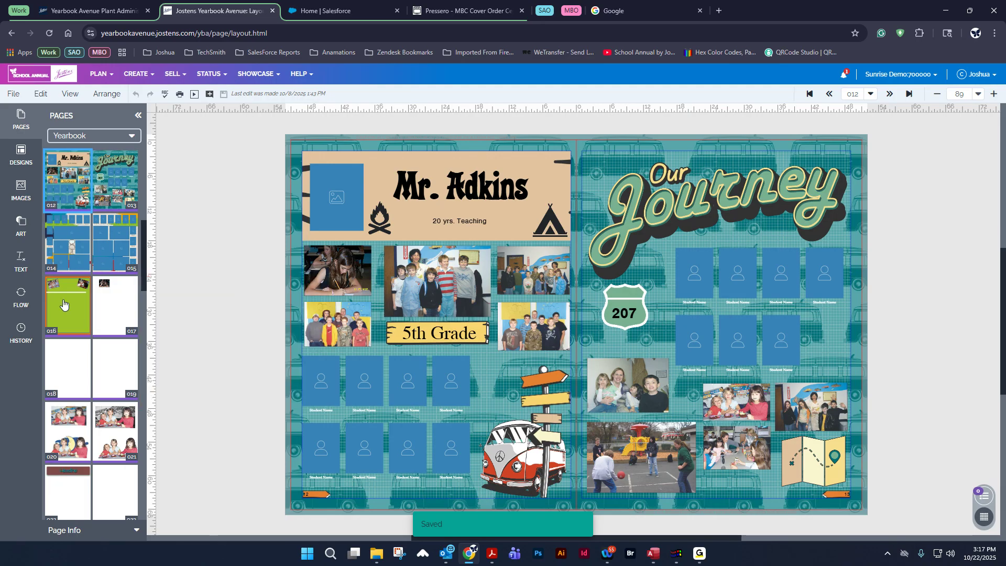
click(65, 306)
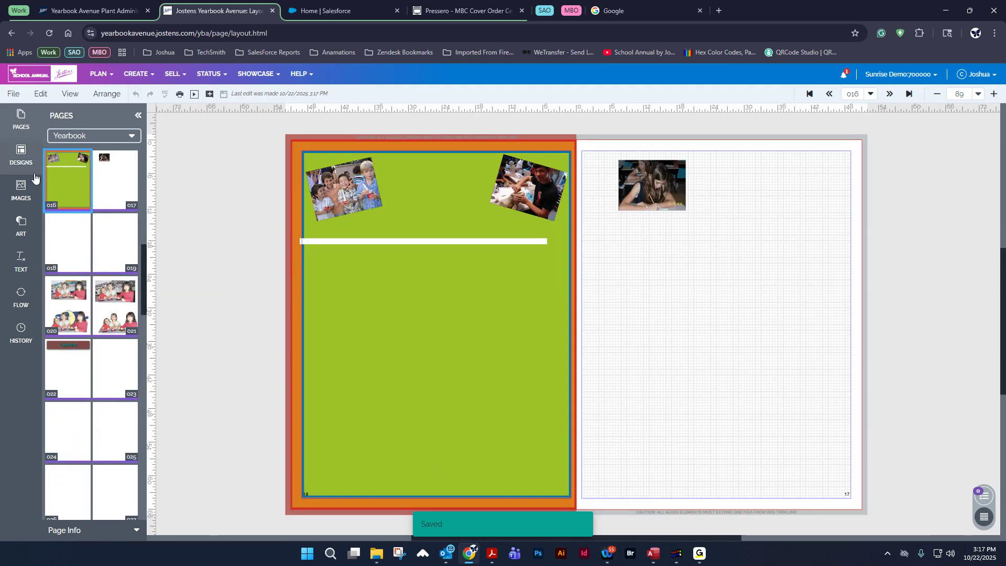
Review the template design categories, and browse the Academics, Ads and Clubs And Organizations image folders
click(21, 155)
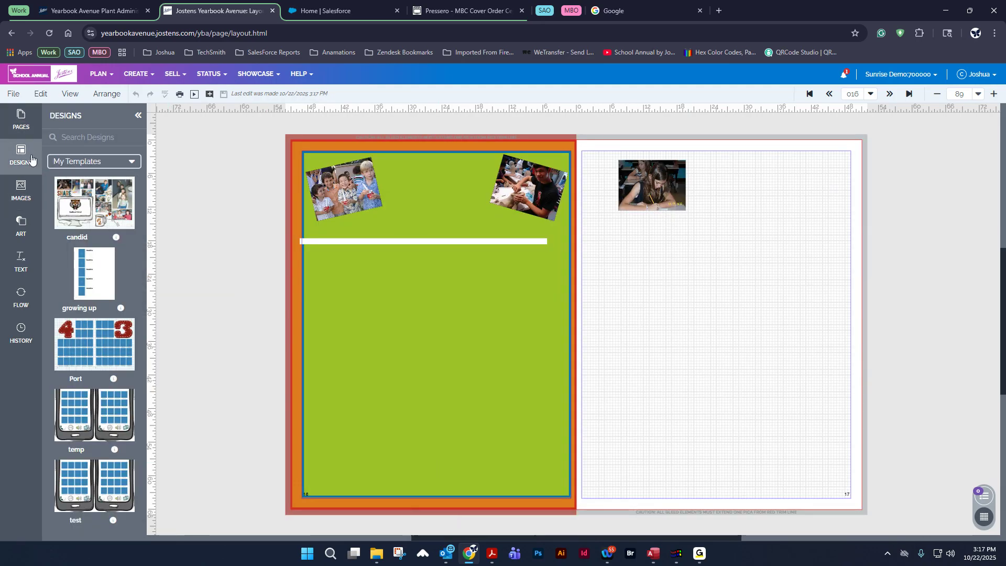
click(59, 159)
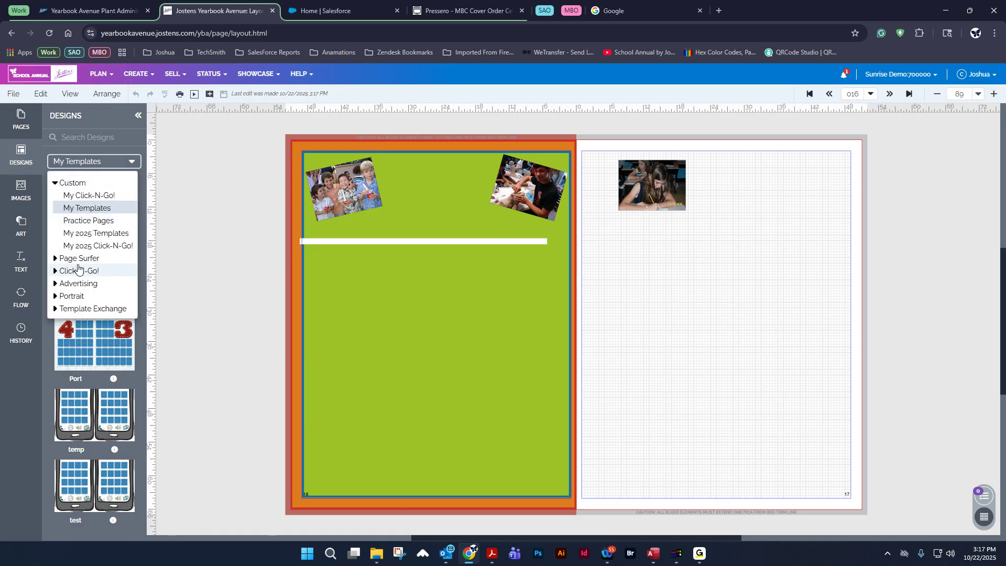
click(21, 186)
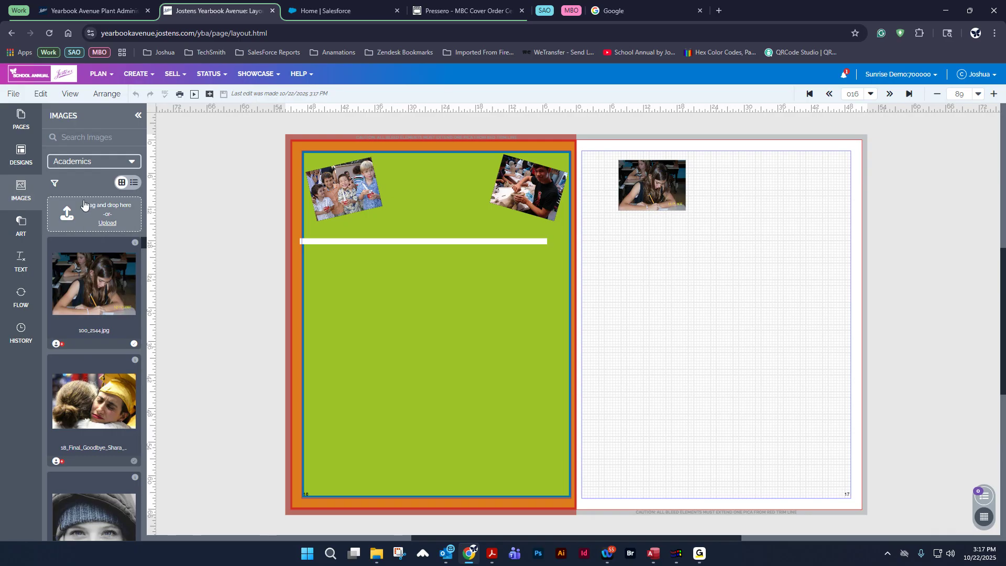
click(90, 161)
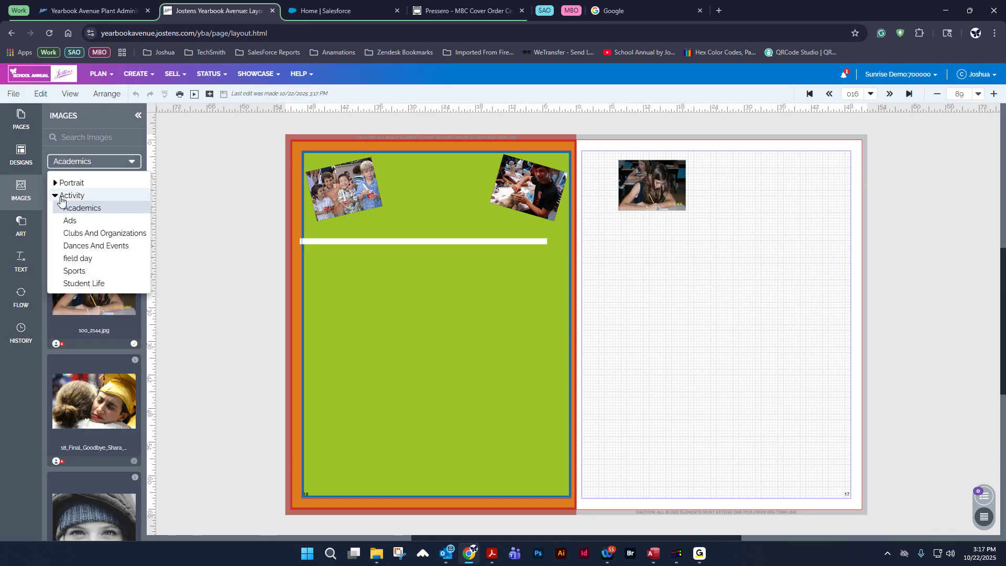
click(78, 221)
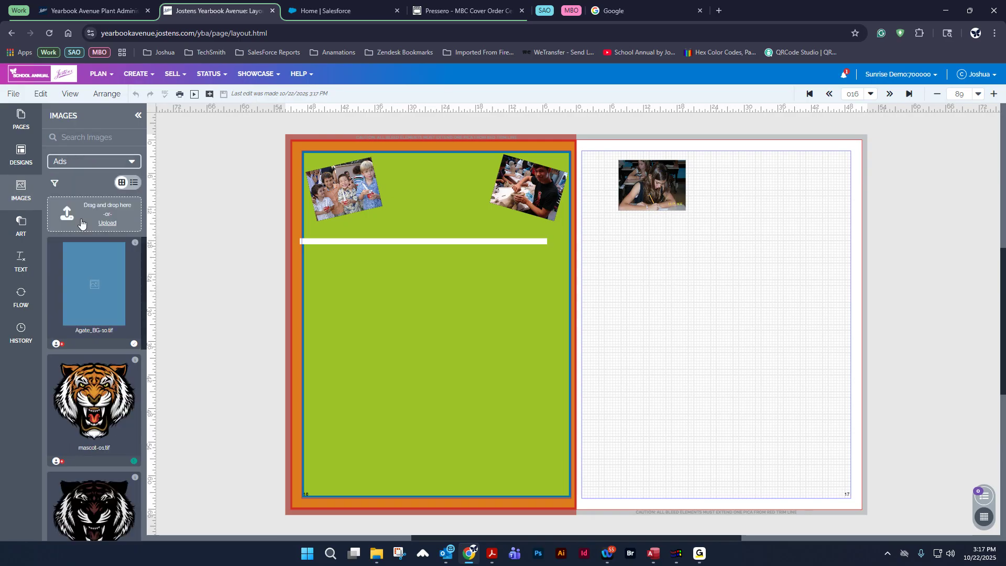
click(83, 164)
click(88, 233)
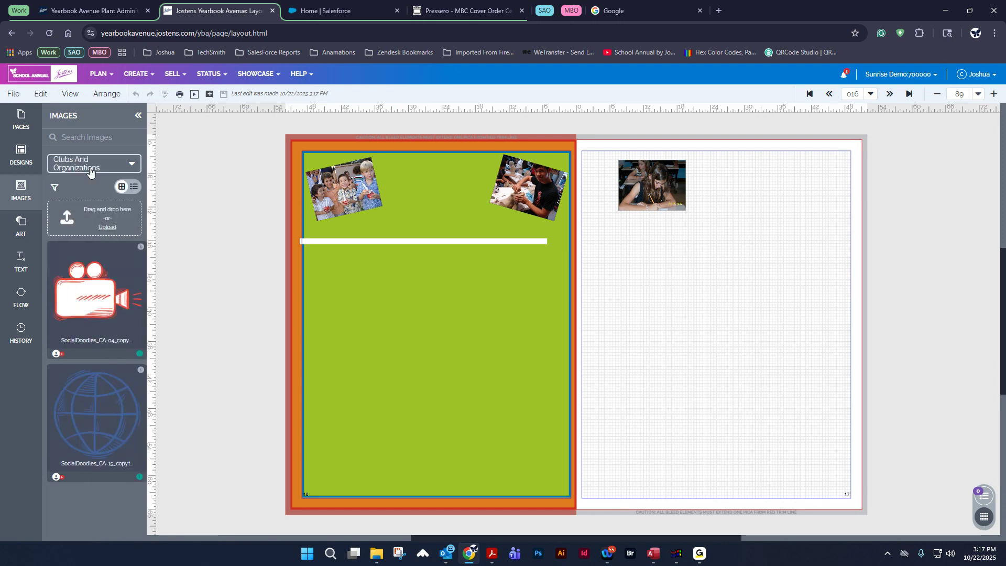
Place the red camera doodle from Clubs And Organizations on page 17 and undo the placement
mouse_move(98, 254)
mouse_down()
mouse_move(89, 291)
mouse_move(670, 335)
mouse_move(674, 301)
mouse_up()
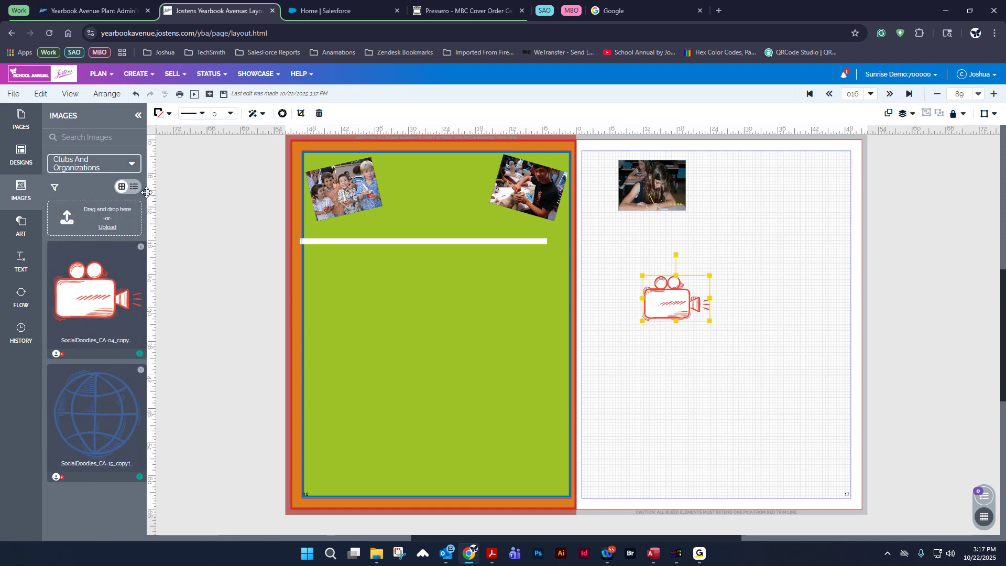
click(135, 94)
Add a square image frame below the white bar on page 16, enlarge it to about 28 by 17 picas, and move it nearer the page's outer edge
click(19, 226)
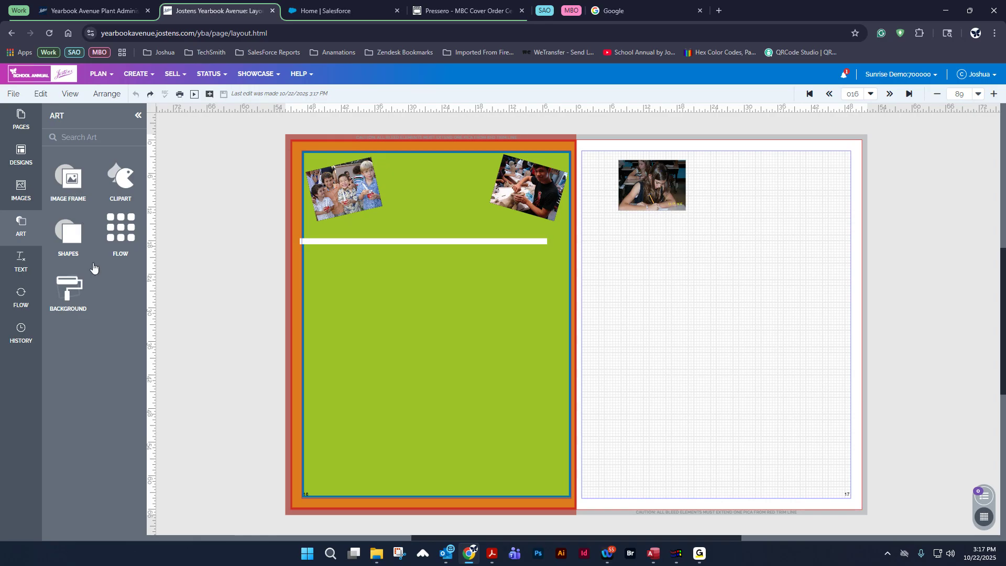
click(70, 185)
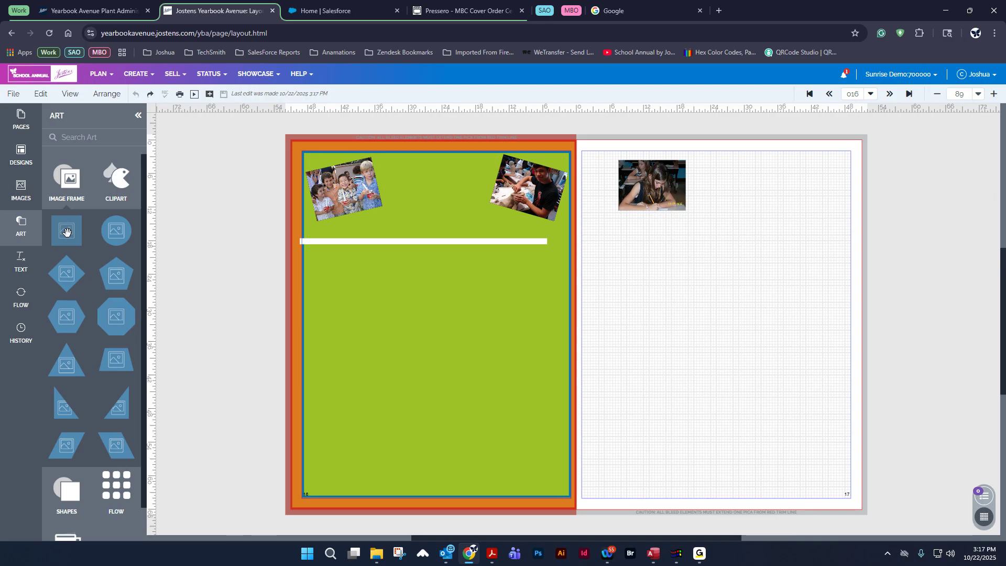
drag(66, 234, 353, 294)
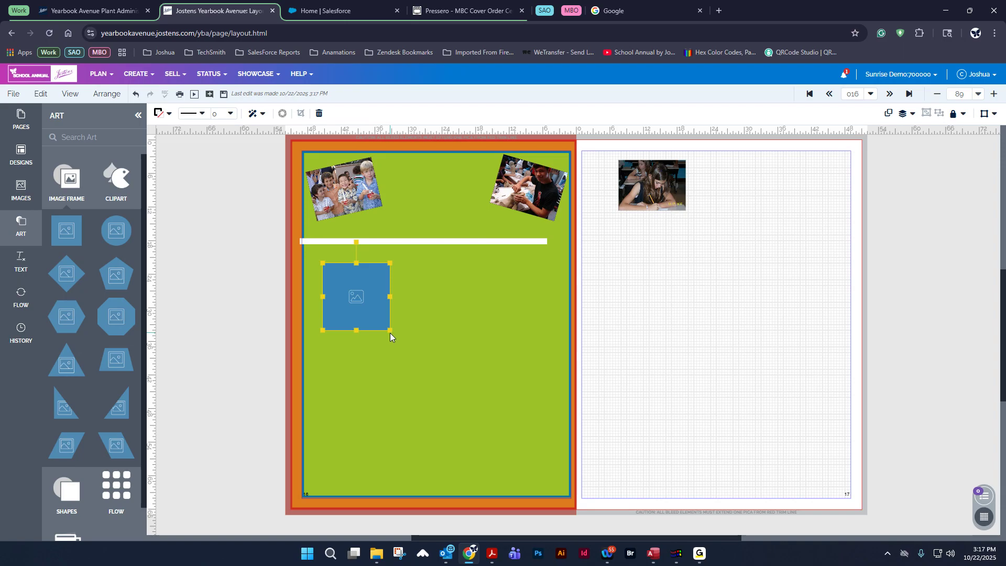
drag(389, 330, 478, 356)
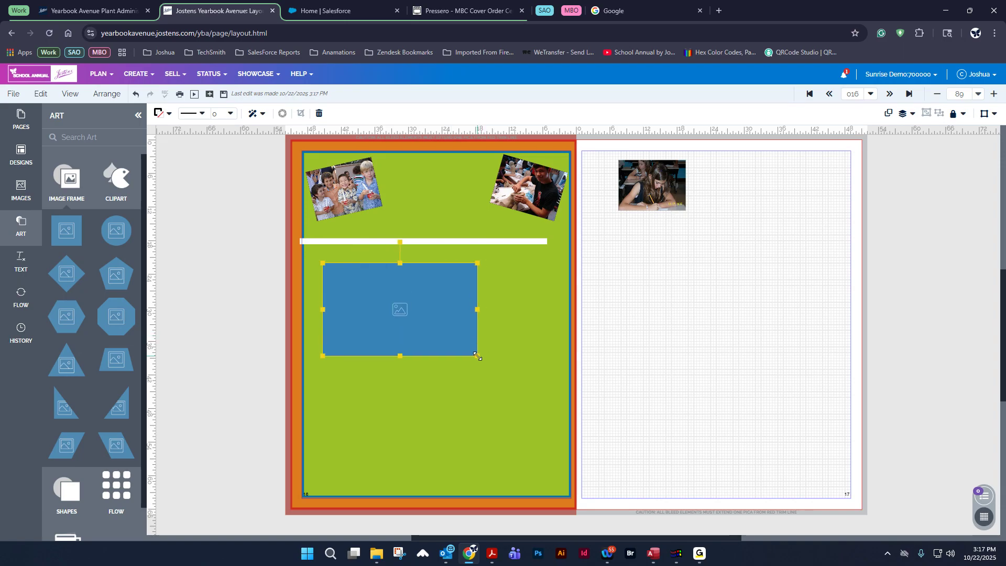
drag(438, 312, 422, 300)
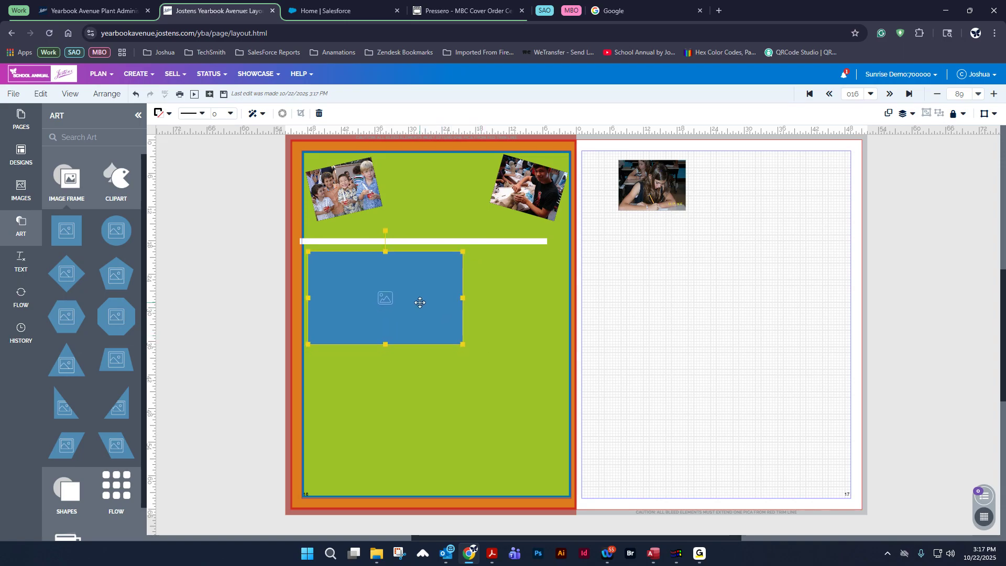
Fill the image frame on page 16 with the red camera doodle and undo the fill
click(21, 190)
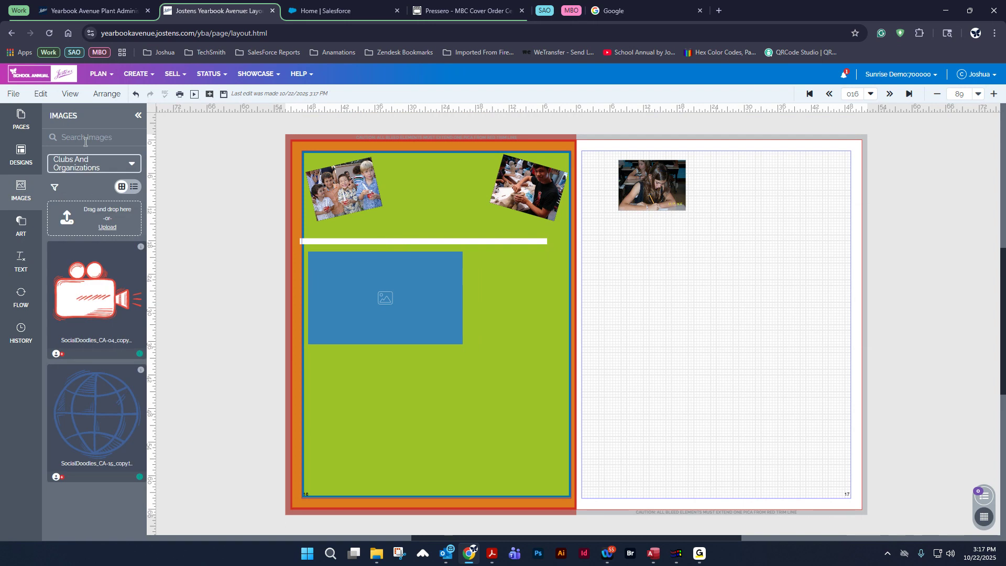
drag(86, 294, 392, 297)
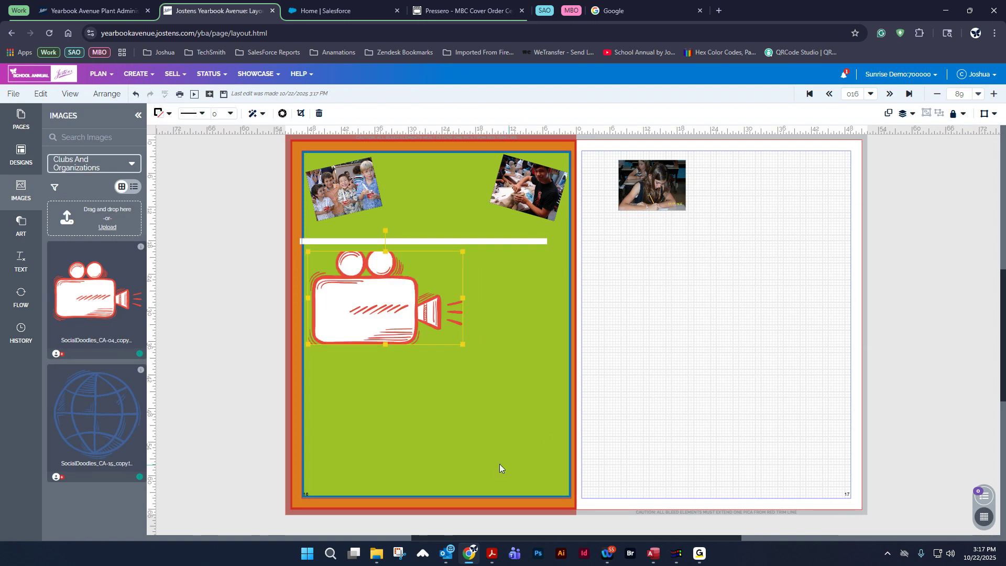
click(136, 95)
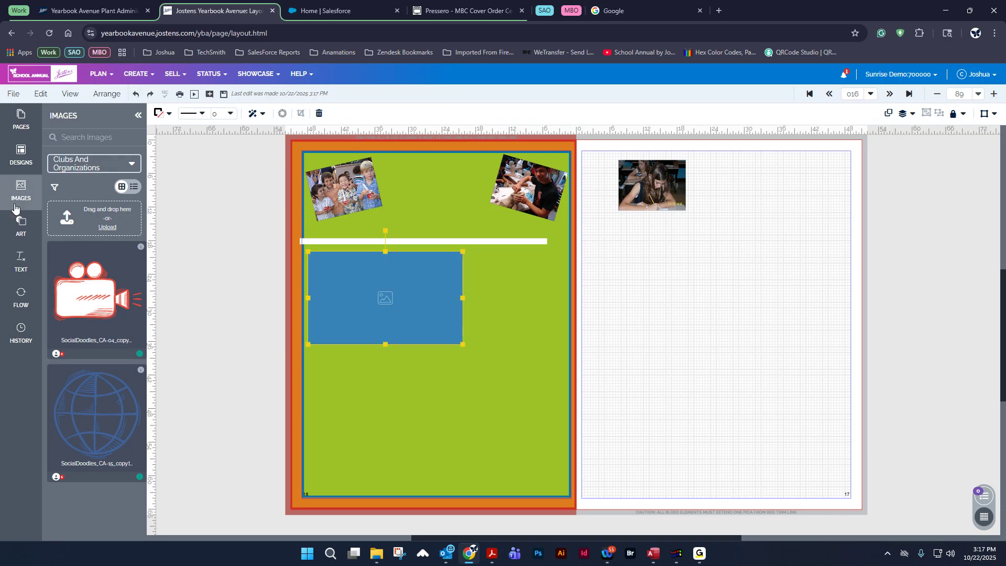
Fill the image frame on page 16 with mascot-01.tif from the Ads image folder
click(93, 163)
click(90, 225)
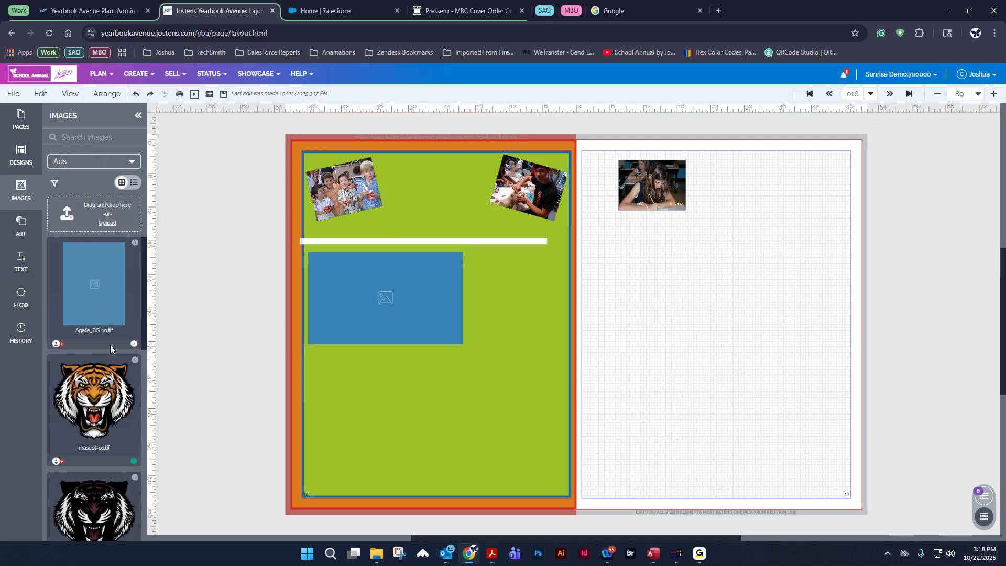
drag(91, 396, 376, 291)
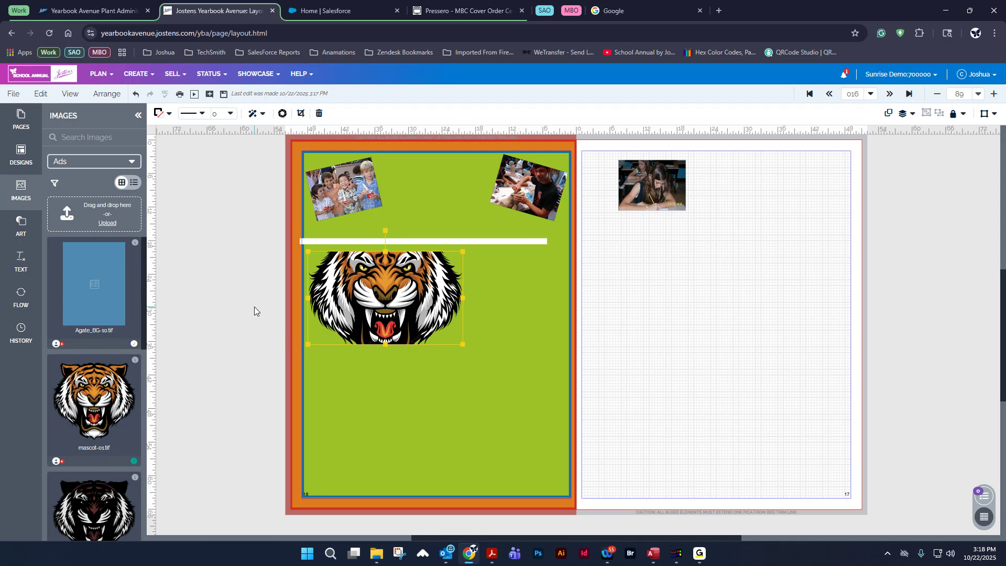
Undo the image frame's fill and place mascot-01.tif as a separate picture lower on page 16, enlarged to about 33 by 31 picas
key(ctrl+z)
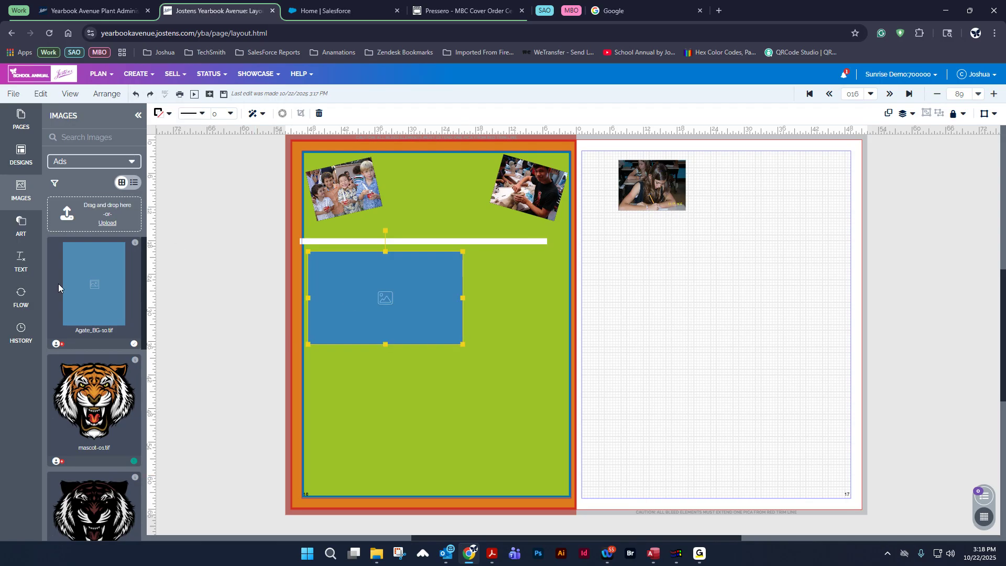
drag(87, 393, 362, 307)
drag(396, 339, 516, 451)
drag(424, 347, 435, 365)
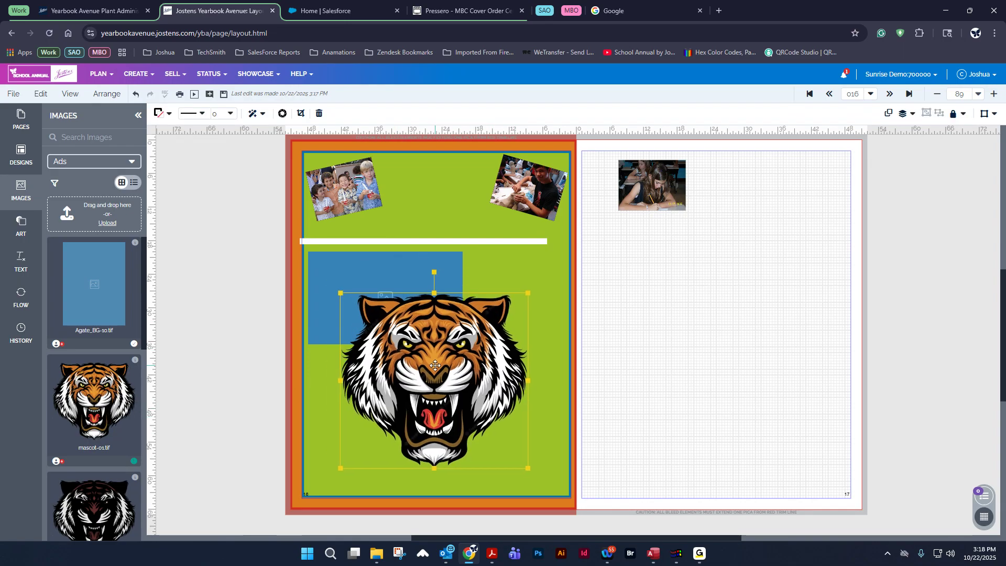
Save the layout and remove the tiger image from its frame on page 16
click(224, 95)
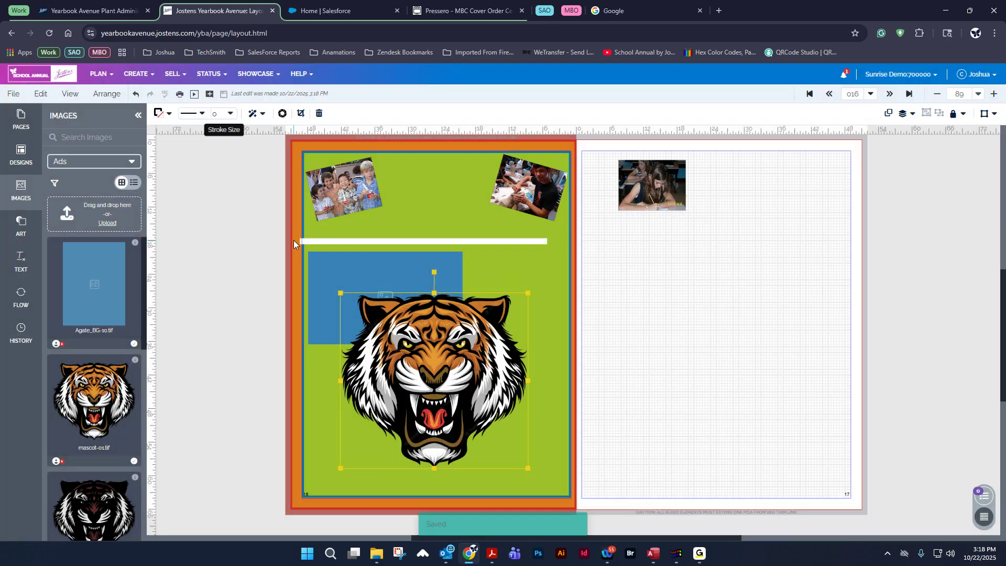
click(319, 113)
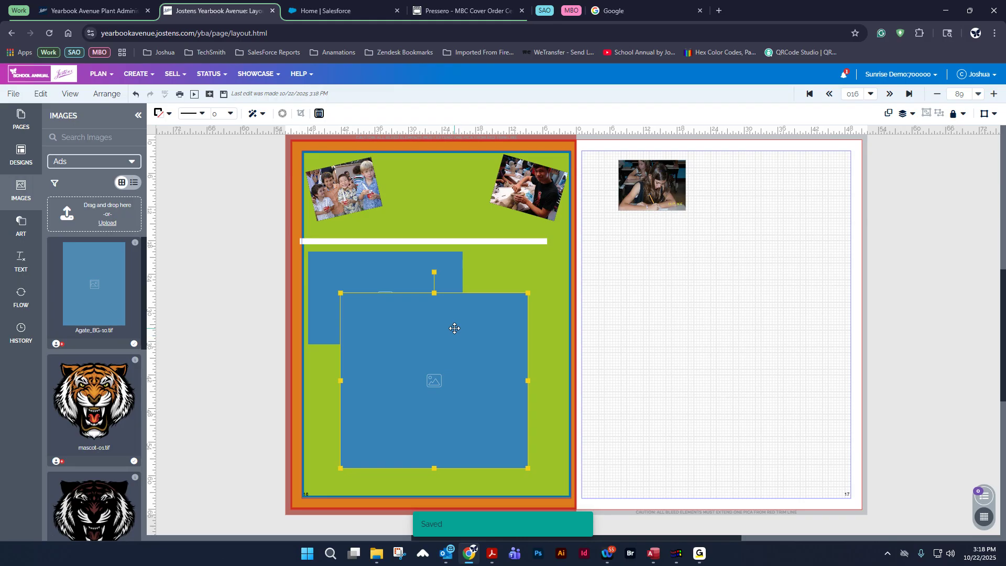
Move the smaller empty frame to page 17 and add a circular frame about 19 picas wide and an octagonal one about 36 by 24 picas
click(335, 265)
drag(411, 265, 798, 166)
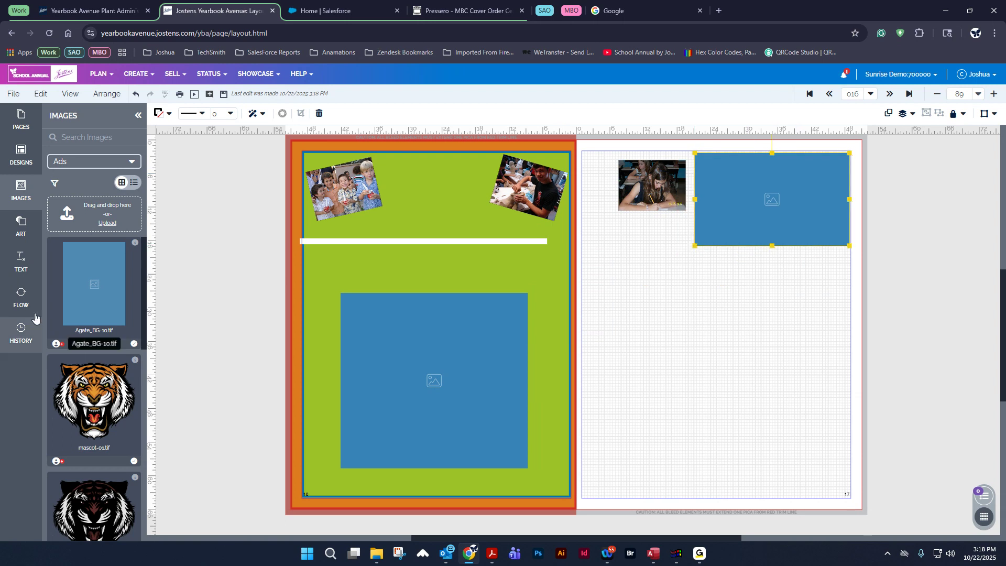
click(21, 226)
drag(116, 230, 688, 254)
drag(116, 316, 816, 406)
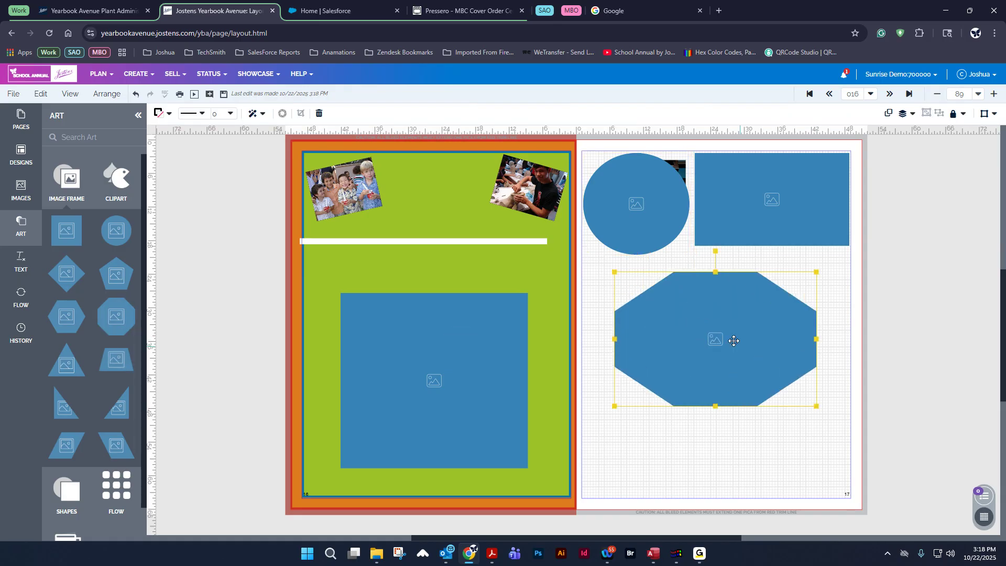
drag(725, 334, 764, 312)
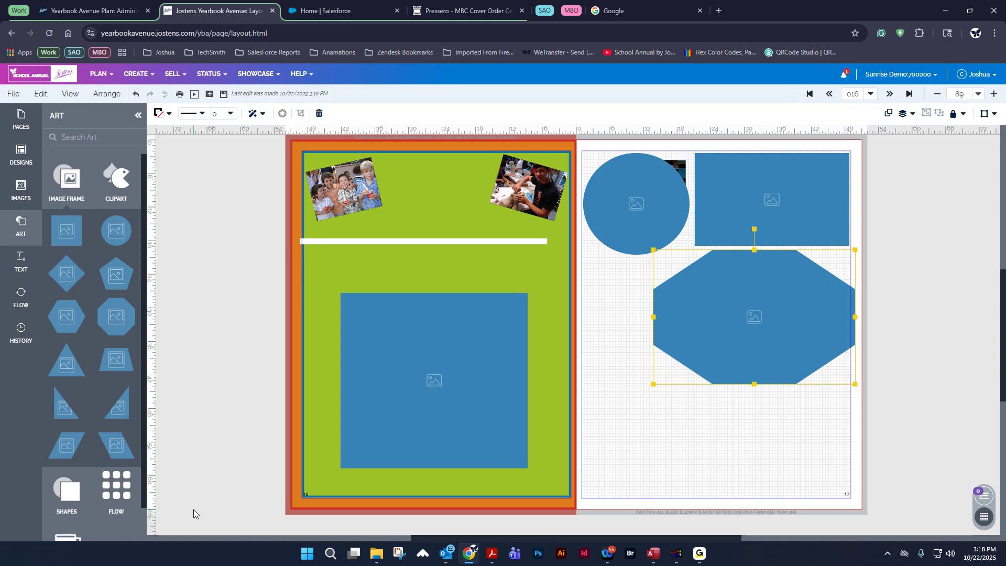
Narrow page 17's rectangular image frame and fit a square shape, resized to about 8.5 by 16 picas, between it and the circular frame
click(77, 201)
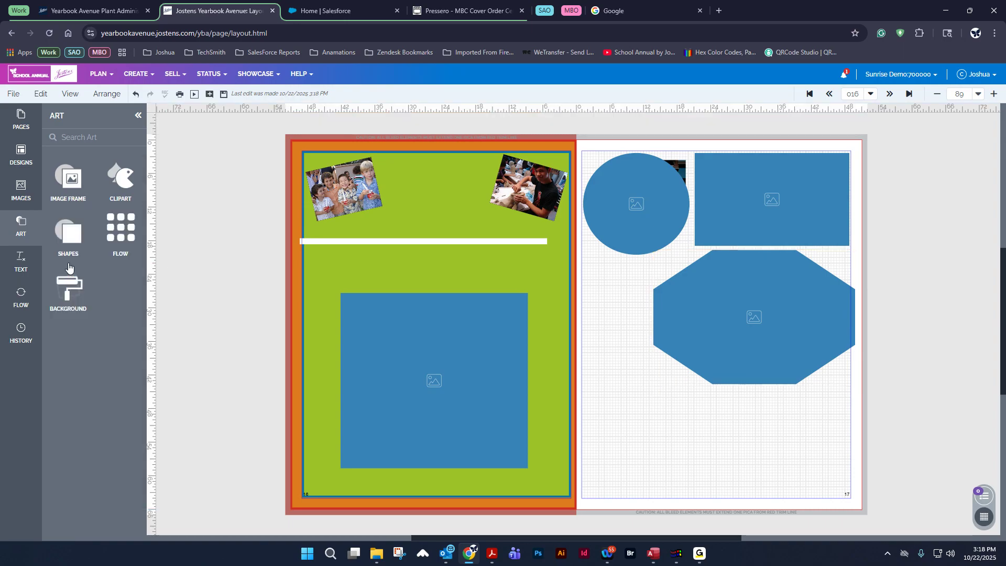
click(62, 240)
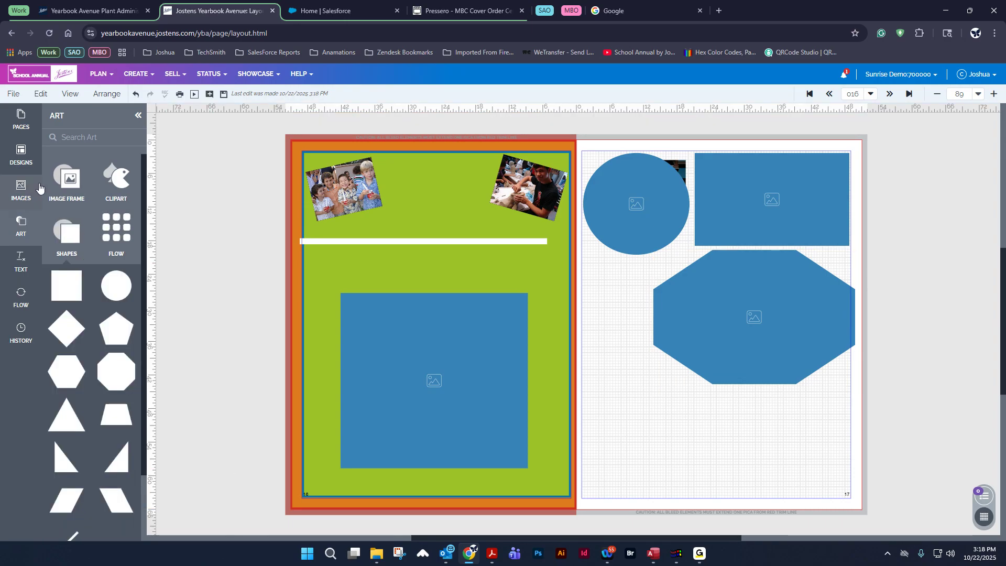
drag(65, 285, 575, 264)
click(720, 199)
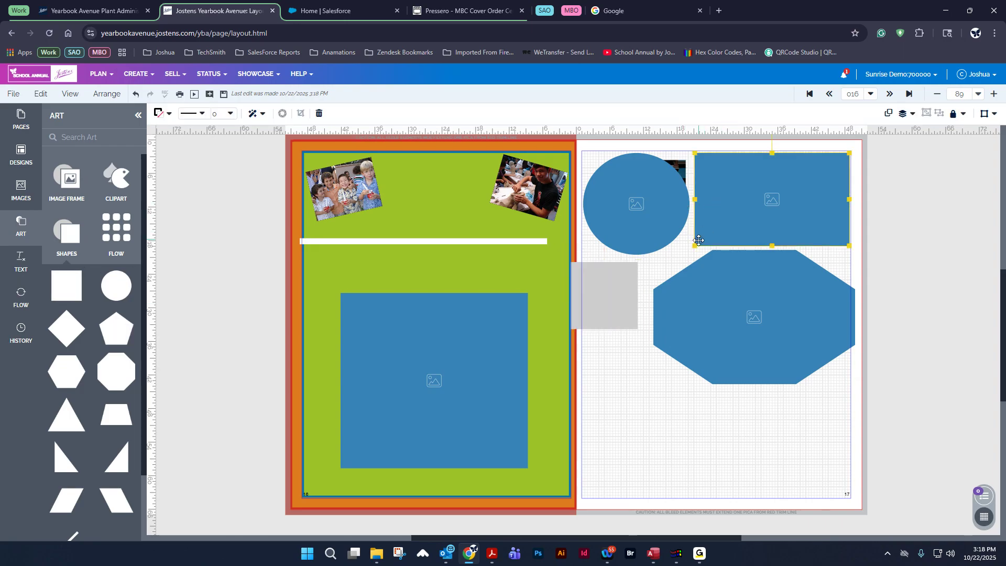
drag(694, 245, 740, 244)
drag(603, 324, 692, 188)
drag(715, 221, 715, 245)
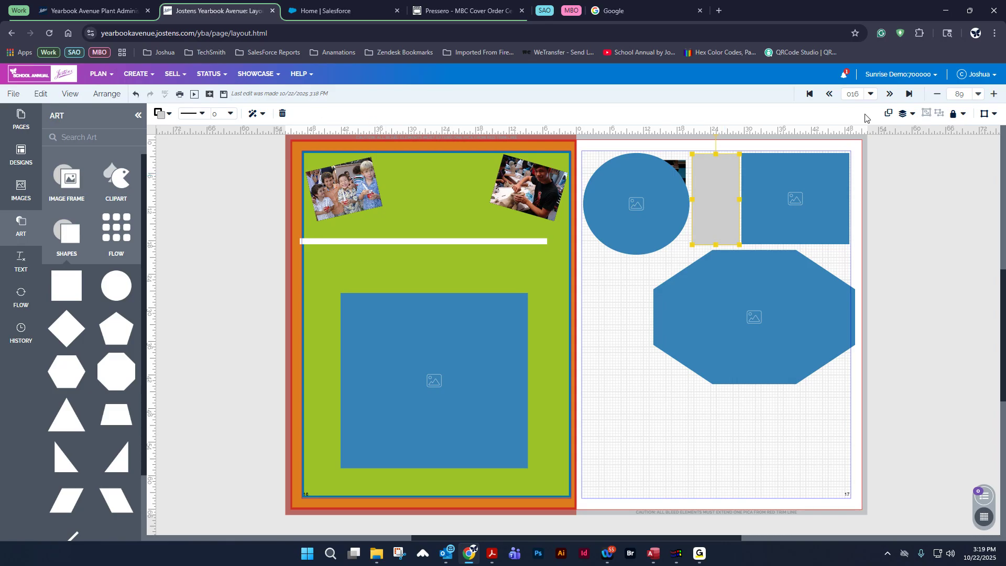
Try blue and black fills from the page's used colors on the gray rectangle on page 17
click(228, 234)
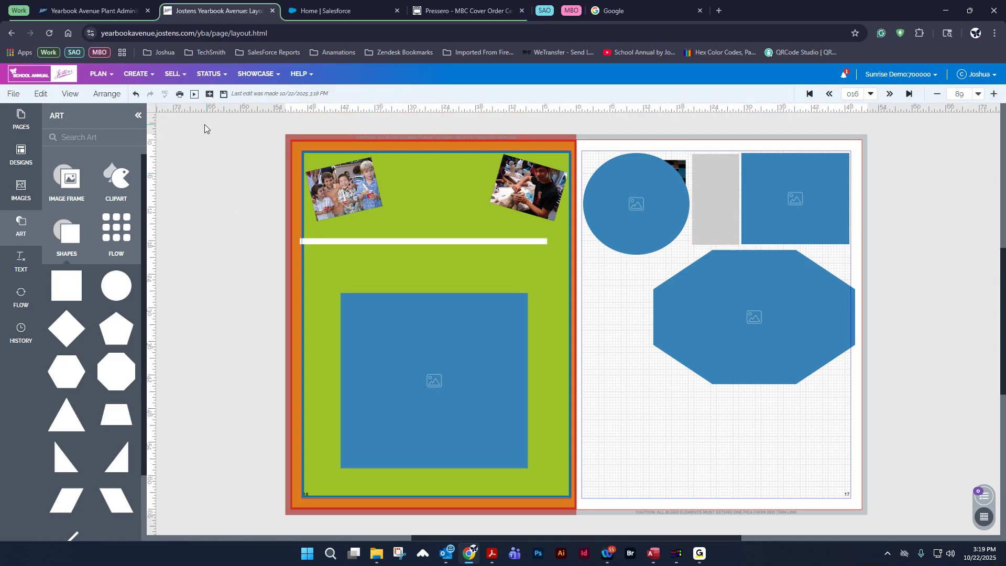
click(720, 178)
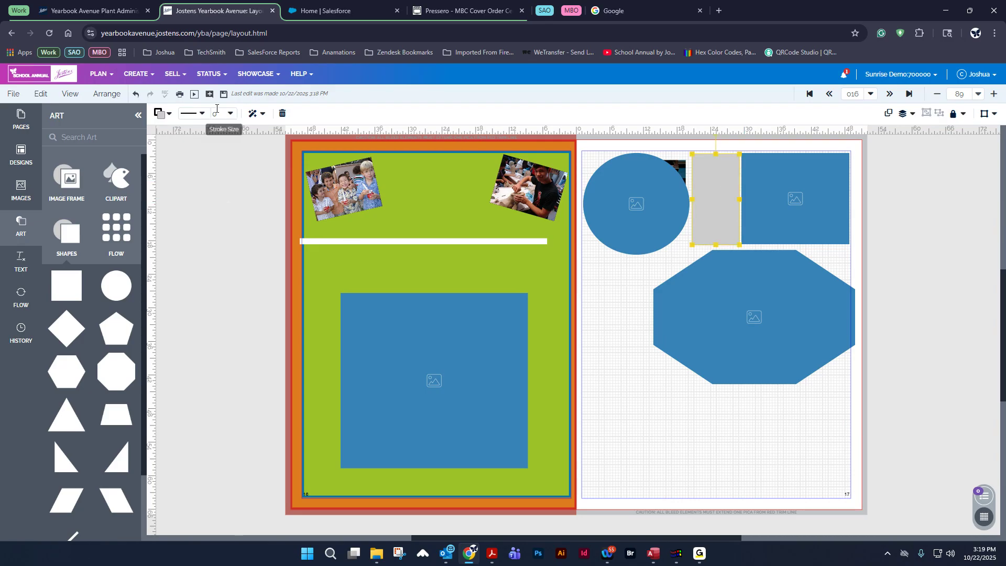
click(169, 115)
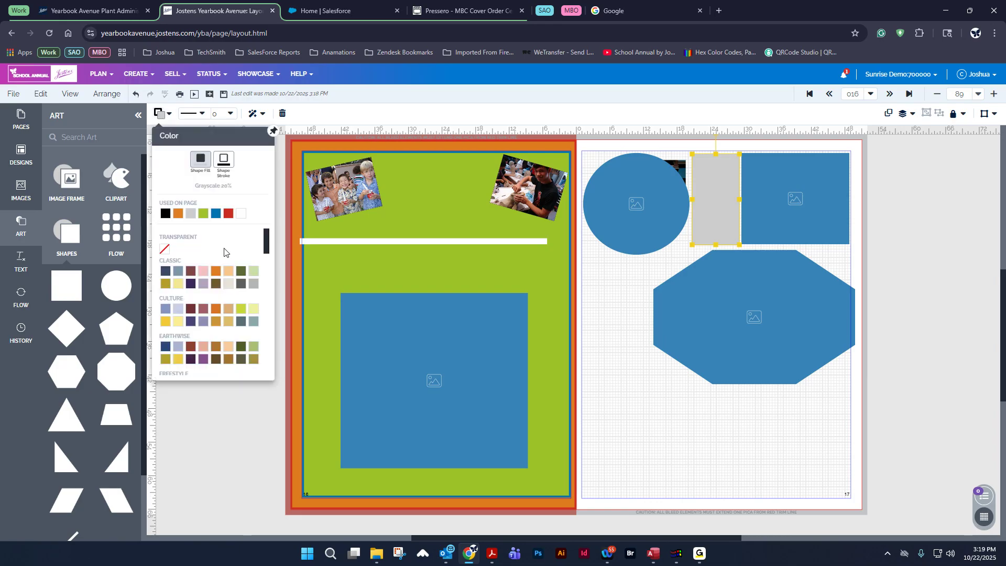
click(214, 213)
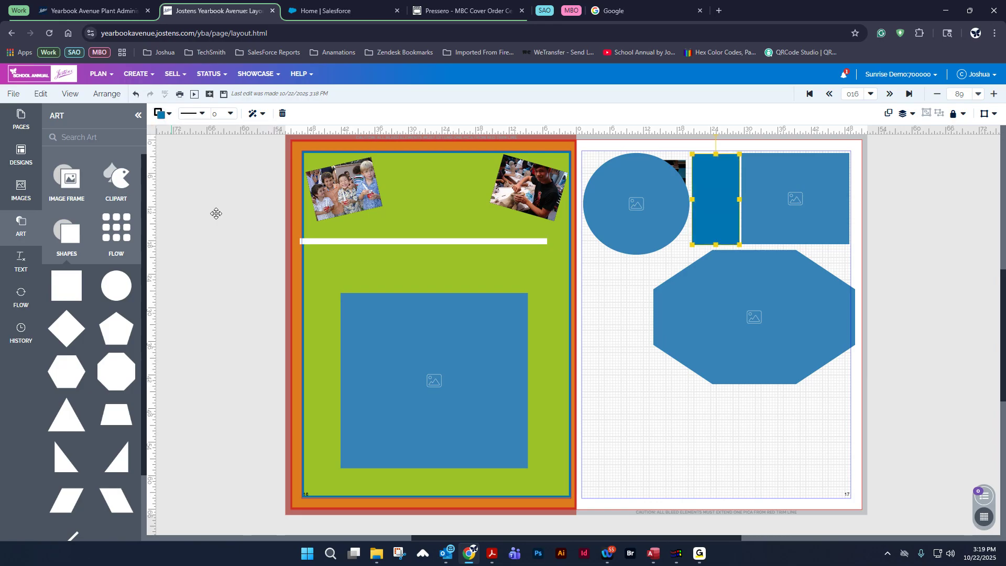
click(169, 115)
click(171, 213)
Fill the narrow rectangle on page 17 with the orange from the Vibrant color group
click(170, 119)
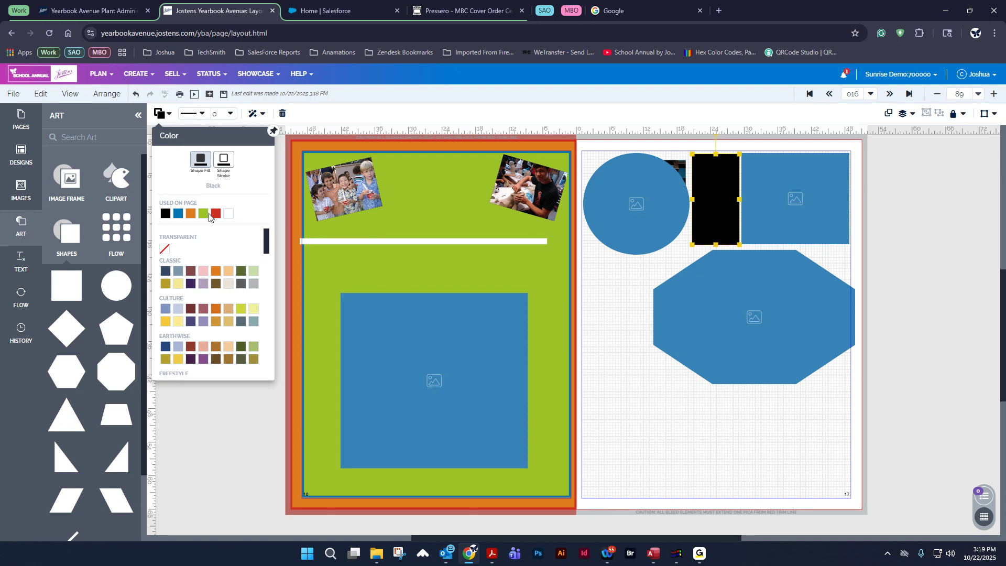
scroll(207, 322, down, 5)
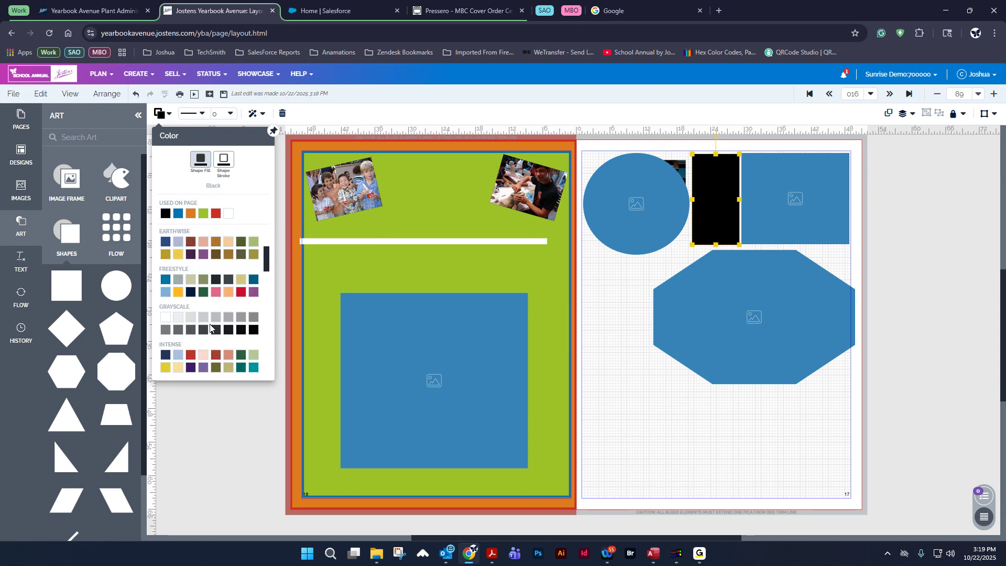
scroll(213, 328, down, 5)
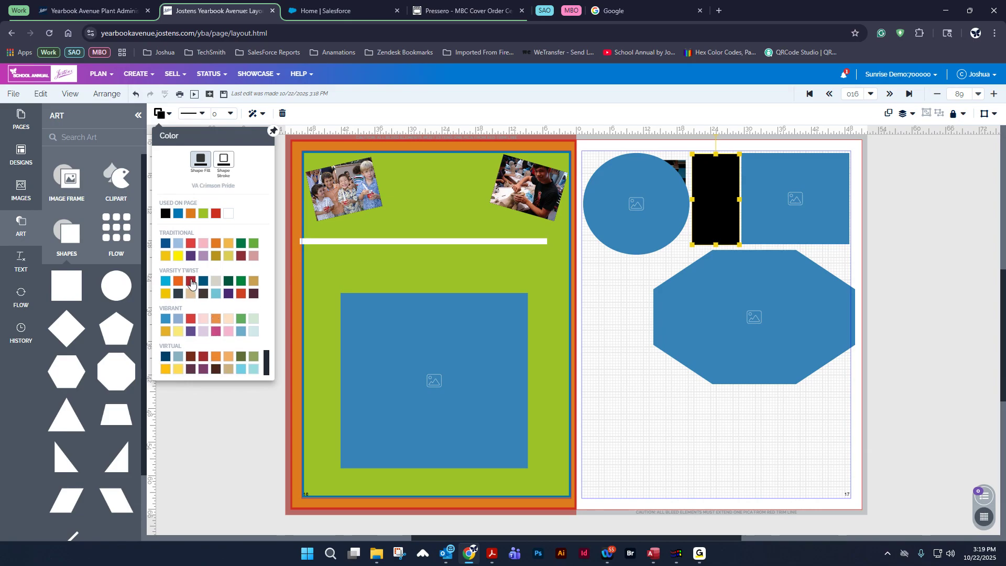
click(215, 319)
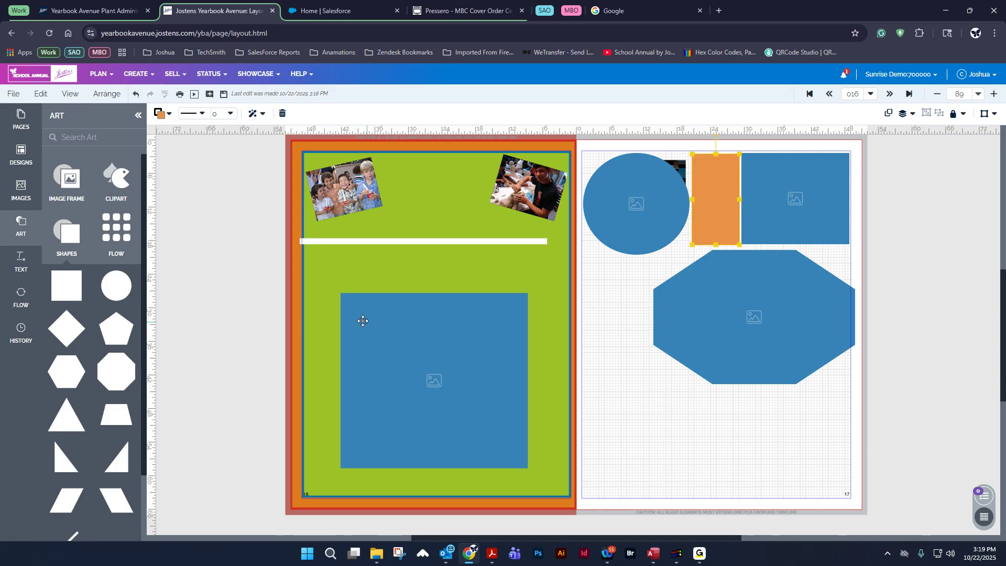
Try solid and short-dashed outlines on the orange rectangle, and settle on a long-dashed 4 pt stroke
click(193, 117)
click(223, 155)
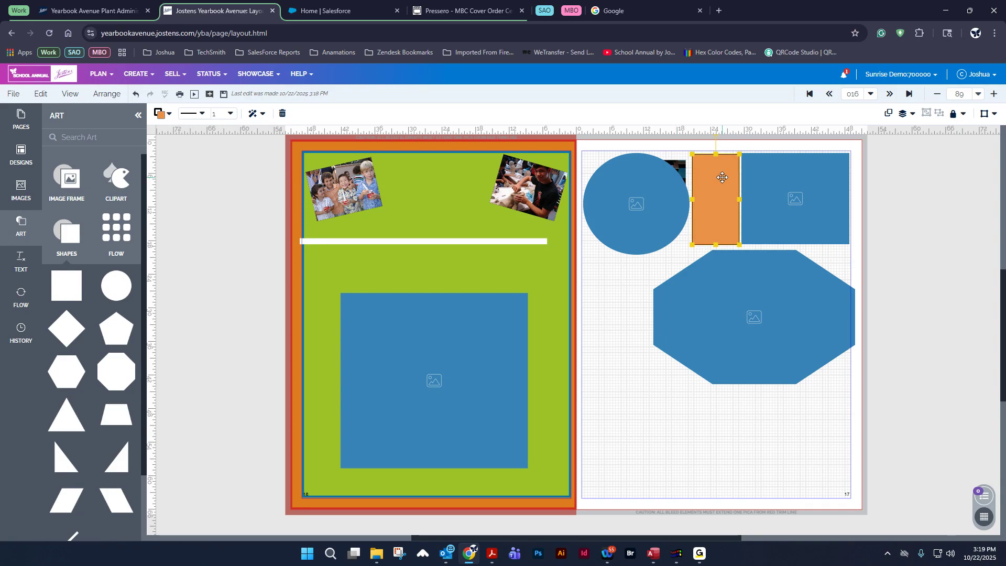
click(193, 114)
click(218, 175)
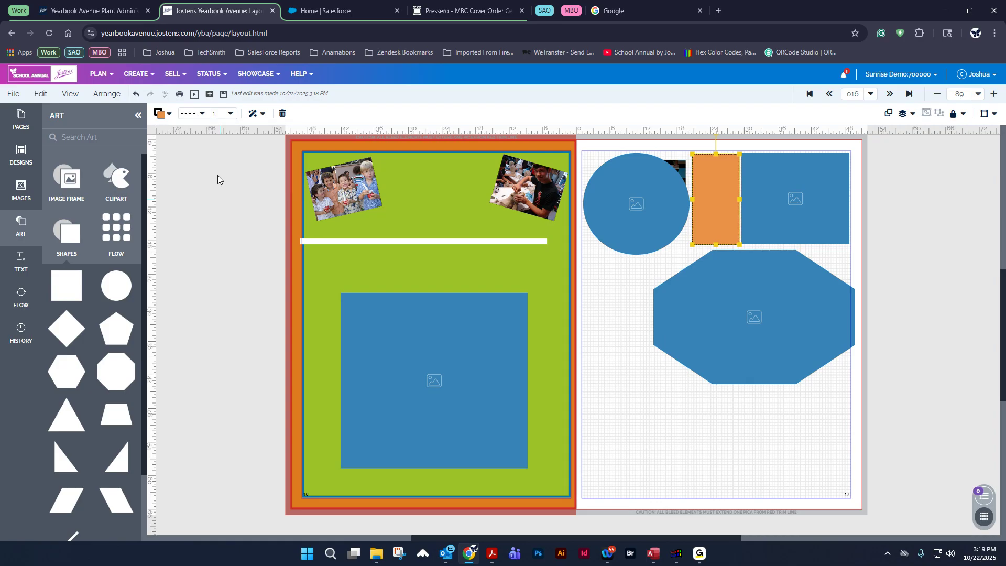
click(195, 113)
click(233, 200)
click(232, 114)
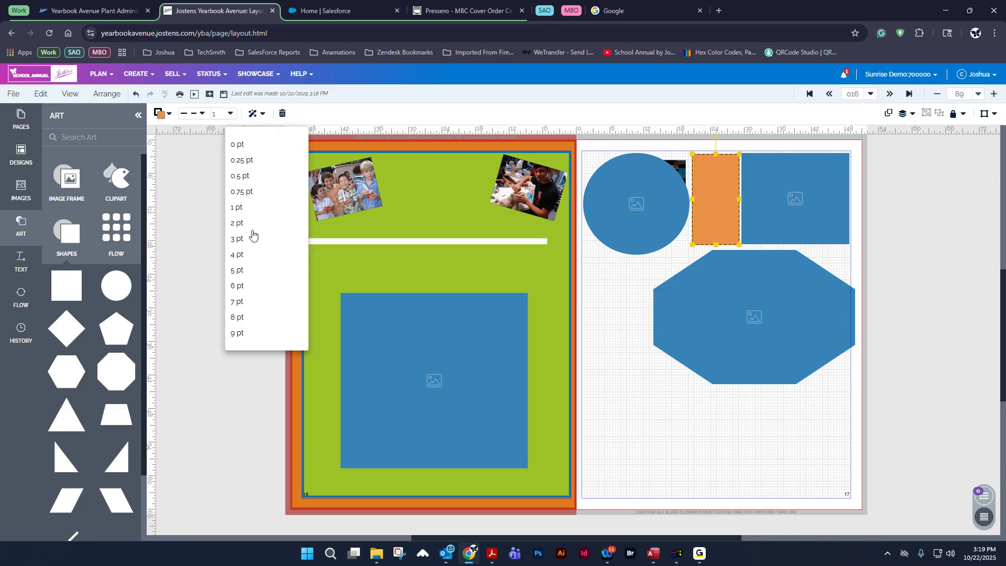
click(237, 255)
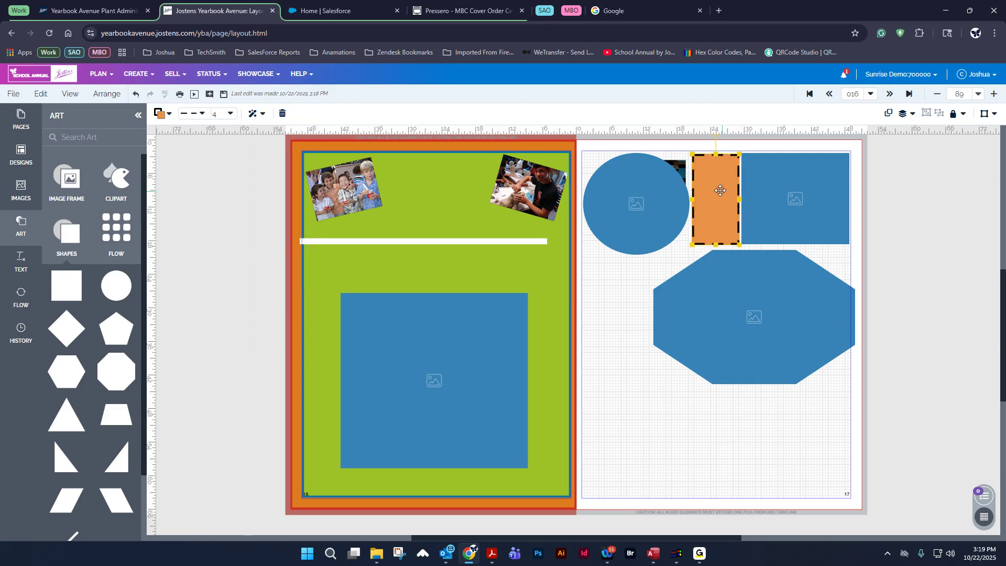
Set the orange rectangle's rounded corners to 13, leaving its transparency and tint at 0
click(256, 115)
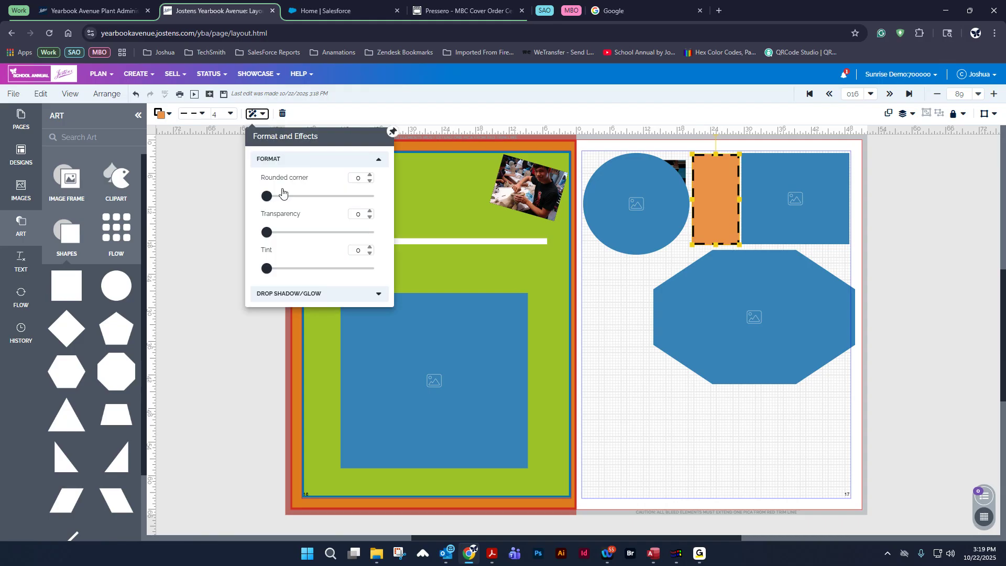
drag(270, 196, 306, 197)
mouse_move(267, 232)
mouse_down()
mouse_move(292, 235)
mouse_move(266, 234)
mouse_up()
mouse_move(267, 268)
mouse_down()
mouse_move(292, 270)
mouse_move(264, 269)
mouse_up()
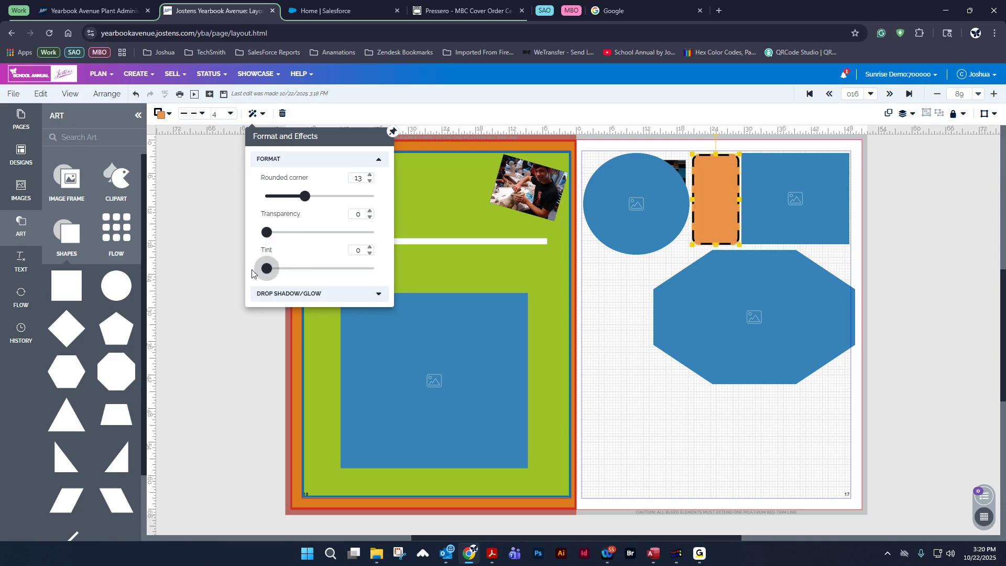
Add a black drop shadow to the orange rectangle with its distance set to 7
click(278, 294)
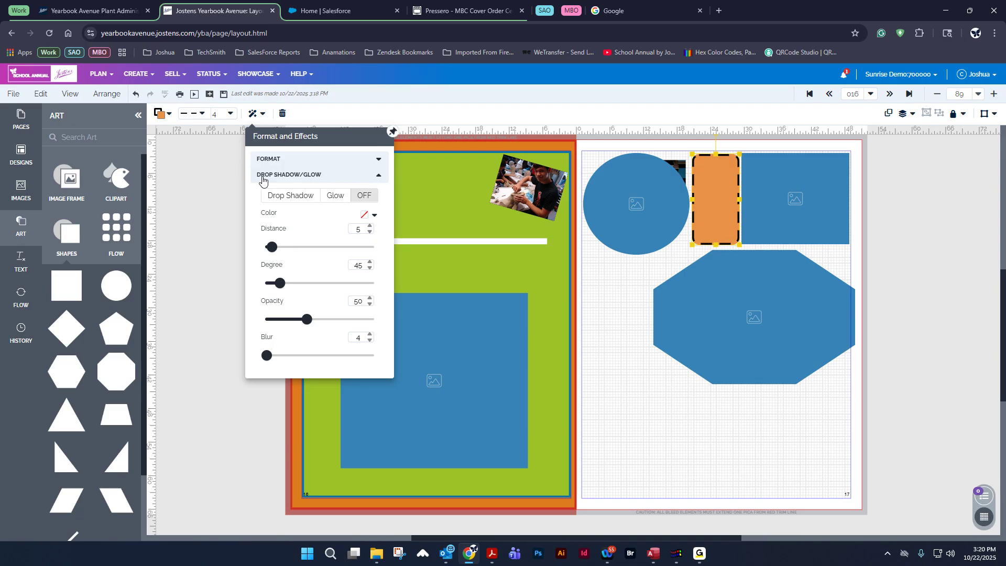
click(321, 178)
click(276, 176)
click(278, 249)
drag(279, 252, 282, 252)
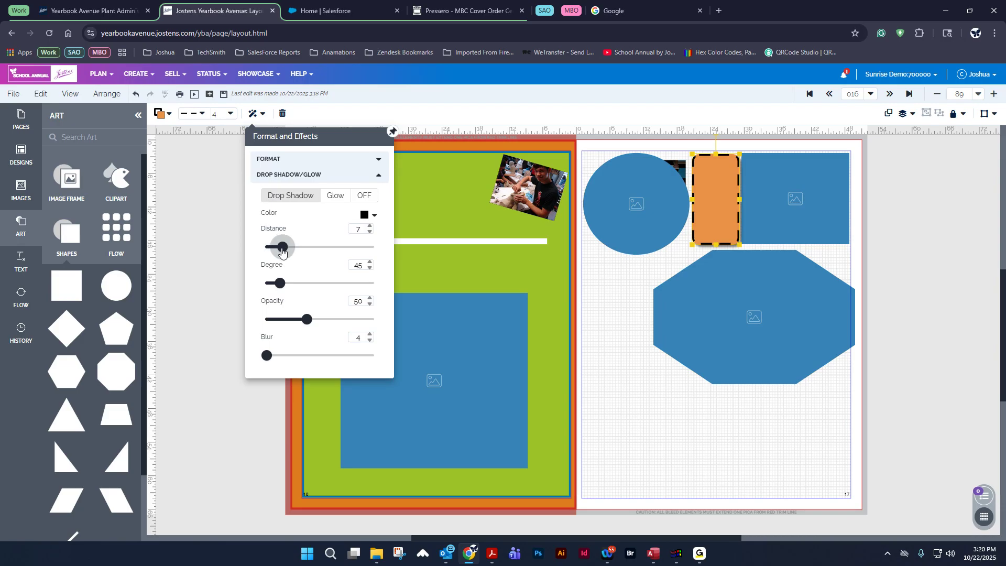
click(716, 201)
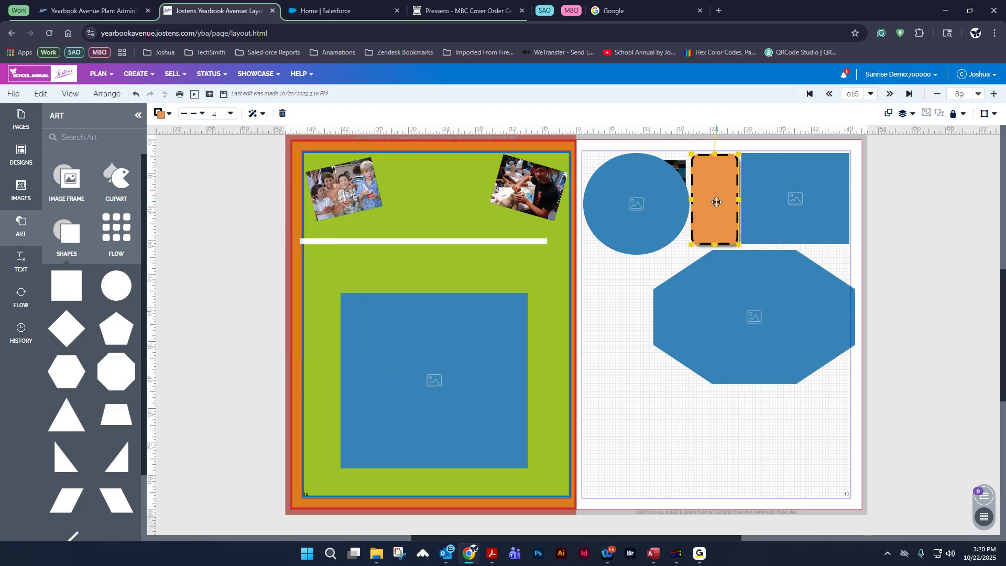
Set the orange rectangle's drop shadow to degree 46 and distance 12
click(257, 113)
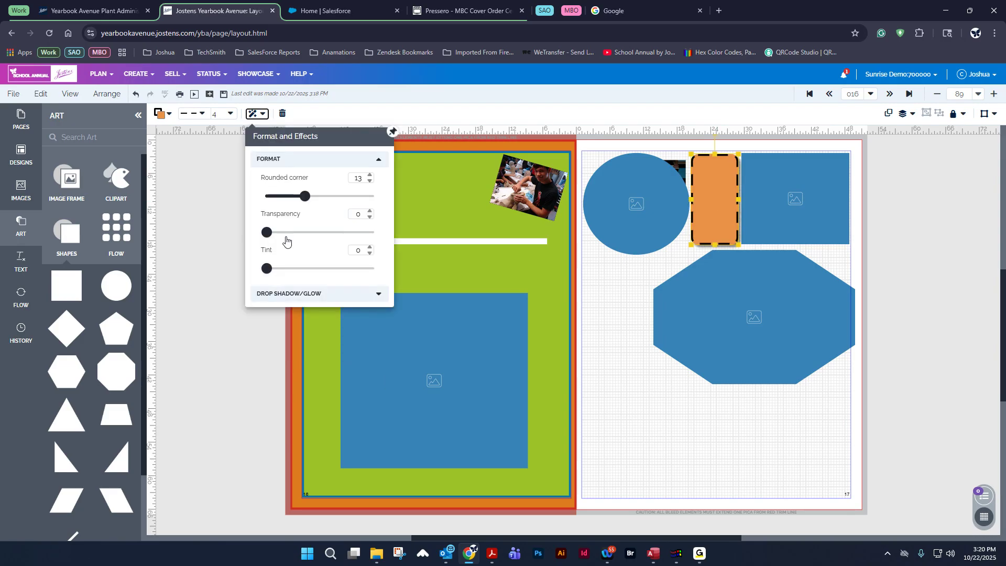
click(270, 293)
mouse_move(279, 284)
mouse_down()
mouse_move(360, 284)
mouse_move(287, 284)
mouse_move(281, 295)
mouse_up()
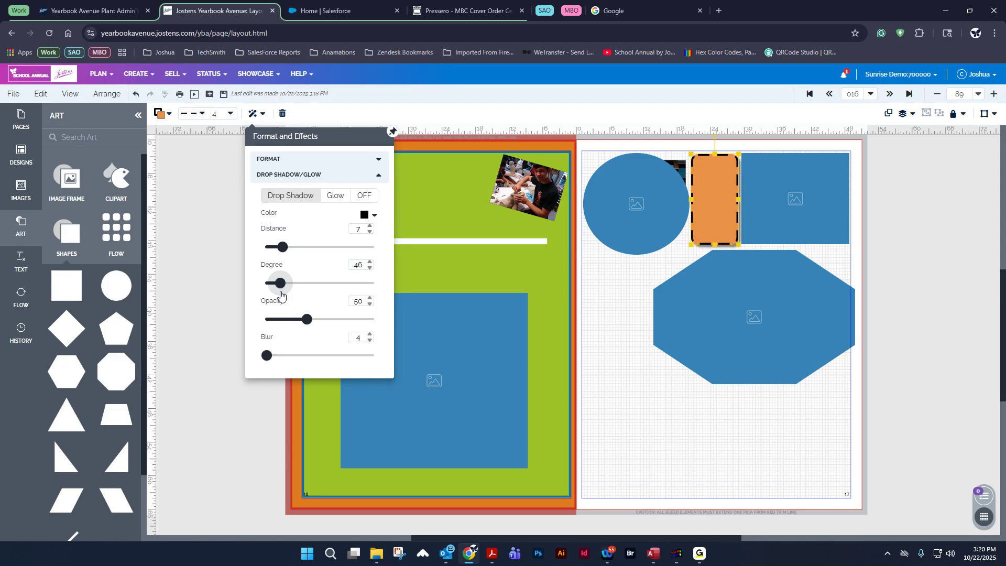
drag(283, 247, 312, 267)
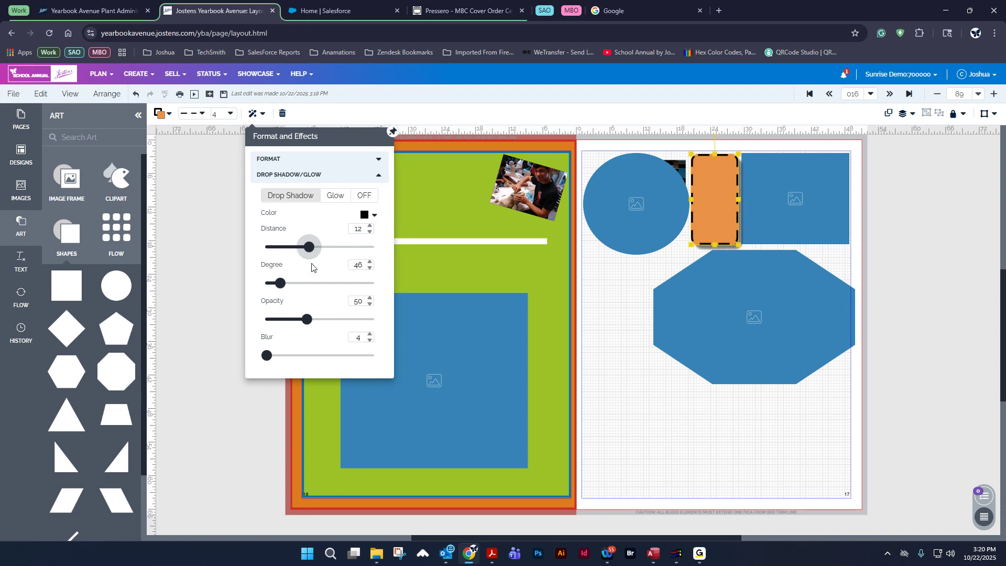
Color the rectangle's drop shadow with the page's red, set its opacity to 99, and increase its blur
click(371, 217)
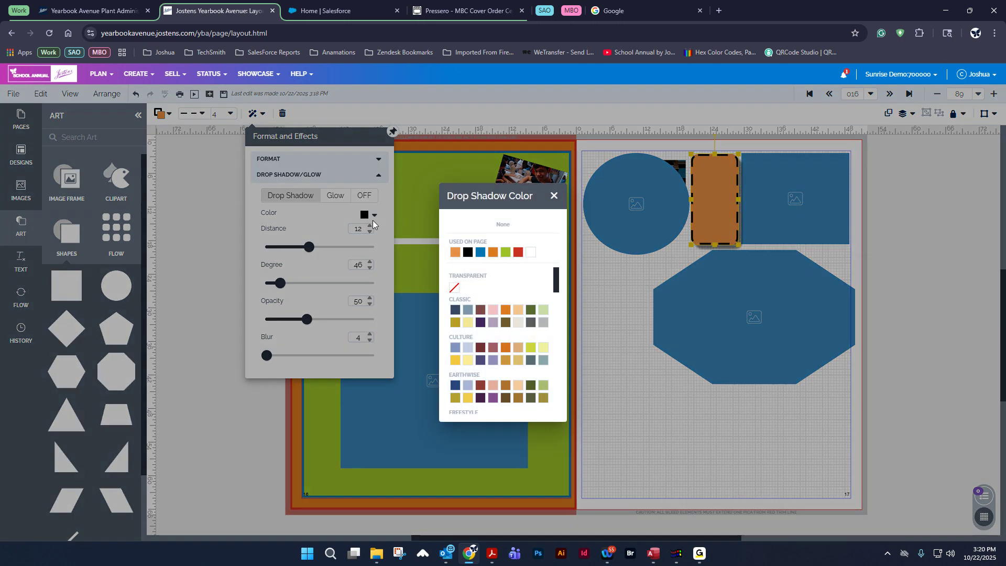
click(518, 252)
drag(308, 320, 419, 330)
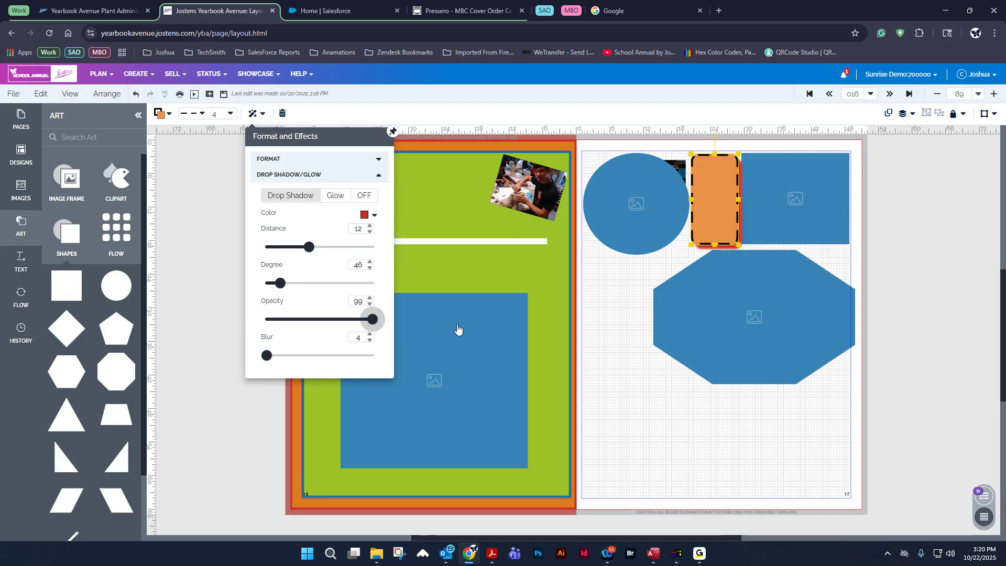
drag(267, 355, 287, 370)
click(535, 256)
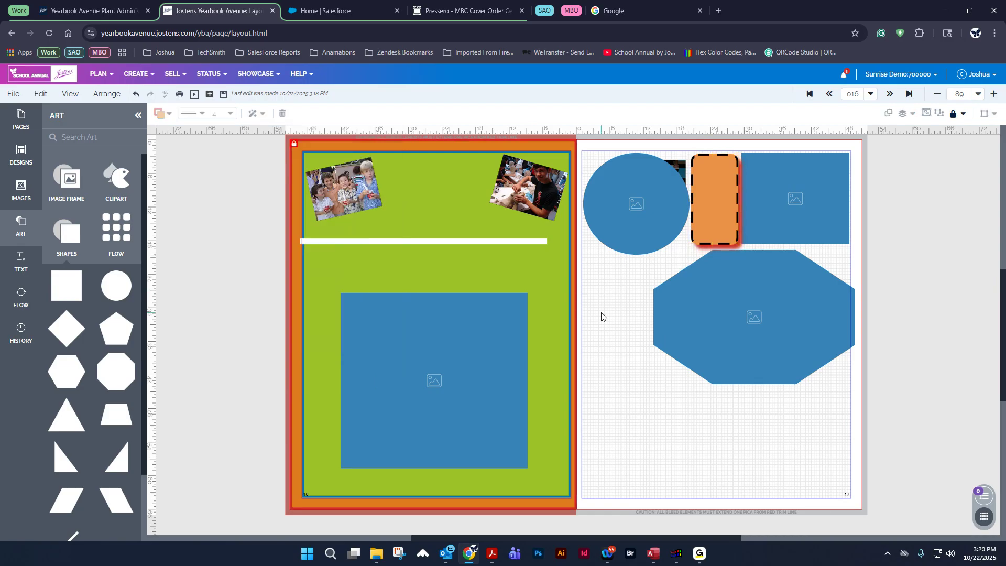
Move the orange rectangle over the inner side of the circular image frame on page 17
click(717, 203)
drag(718, 202, 609, 199)
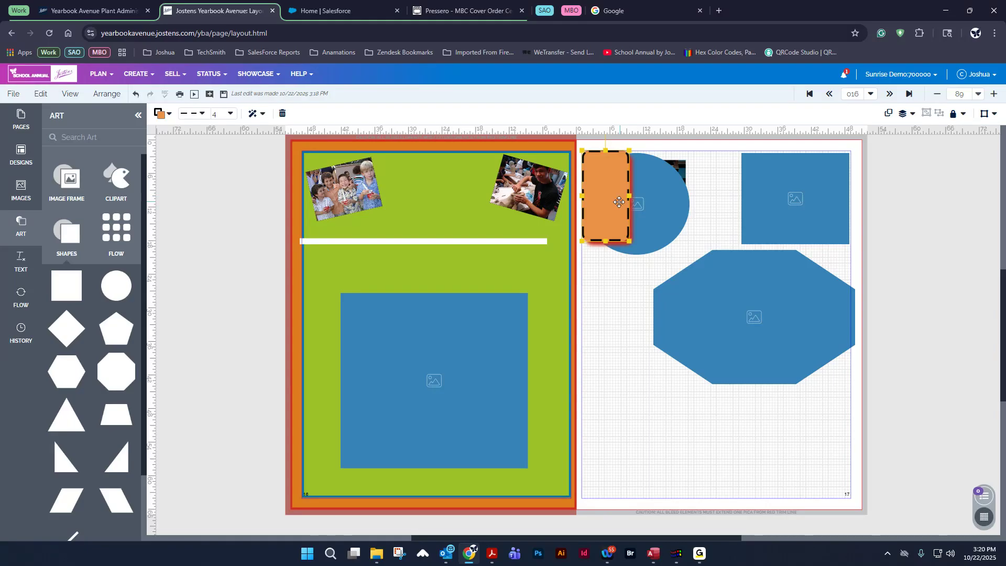
Straighten the tilted photo near page 16's inner edge and cover it with the resized orange rectangle
drag(525, 191, 493, 206)
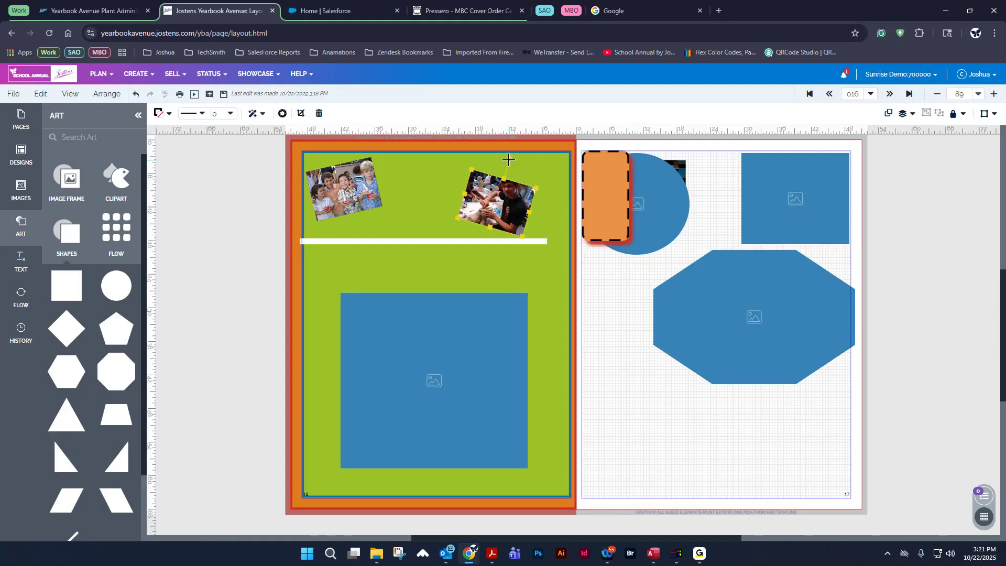
drag(508, 159, 495, 160)
drag(605, 173, 478, 192)
drag(477, 263, 530, 199)
right_click(531, 199)
click(484, 194)
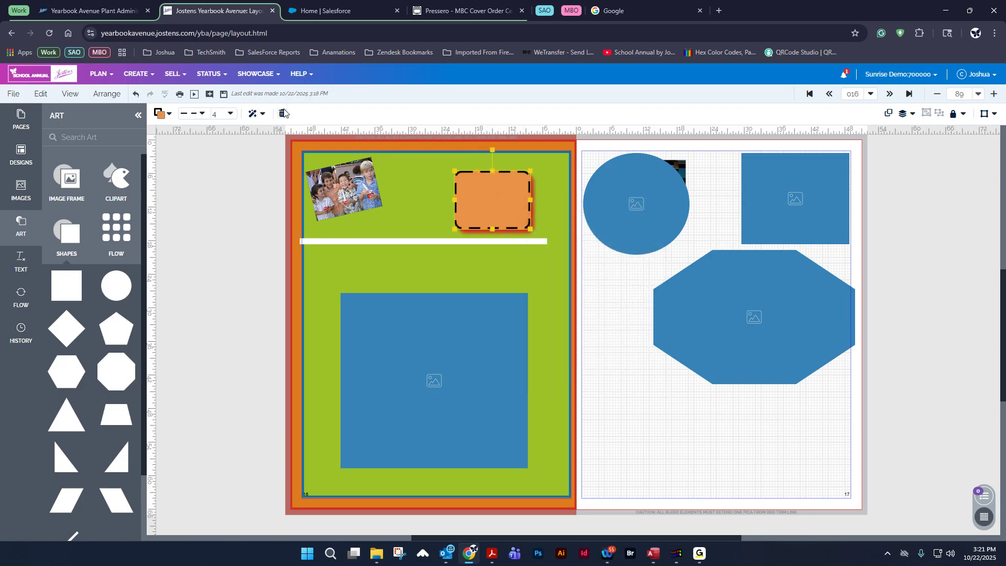
Arrange the orange rectangle behind the straightened photo so it frames the picture
click(906, 116)
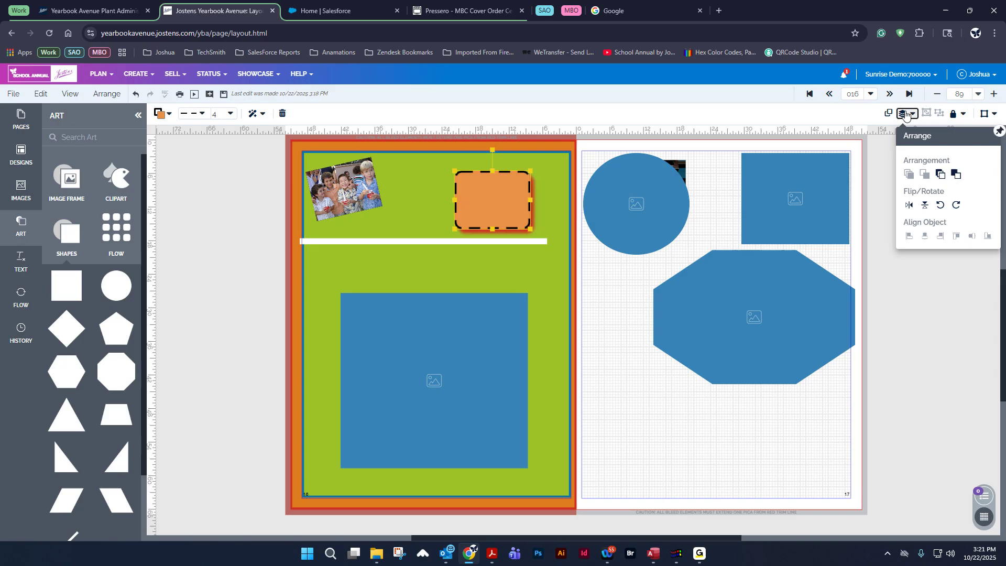
click(960, 178)
click(493, 203)
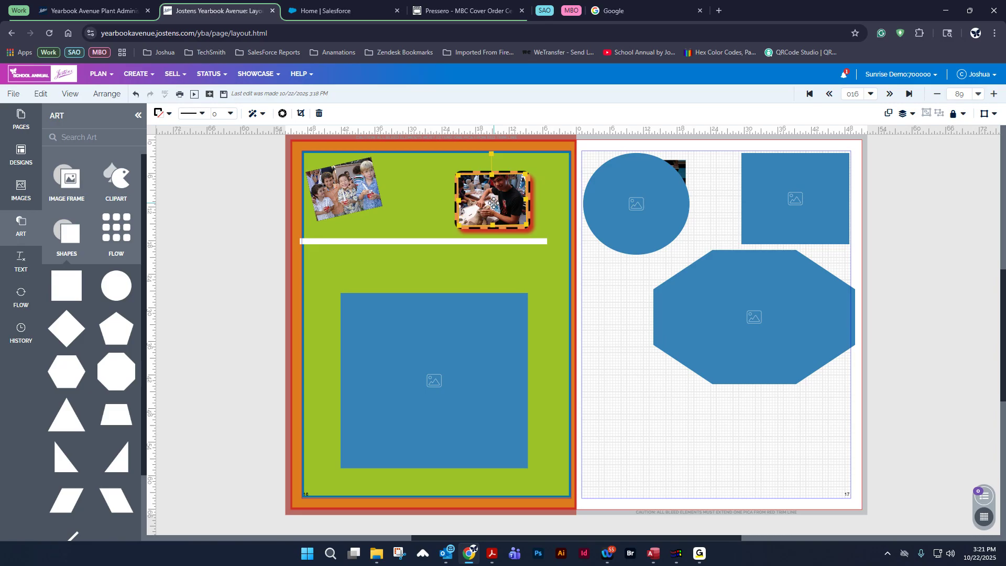
click(612, 285)
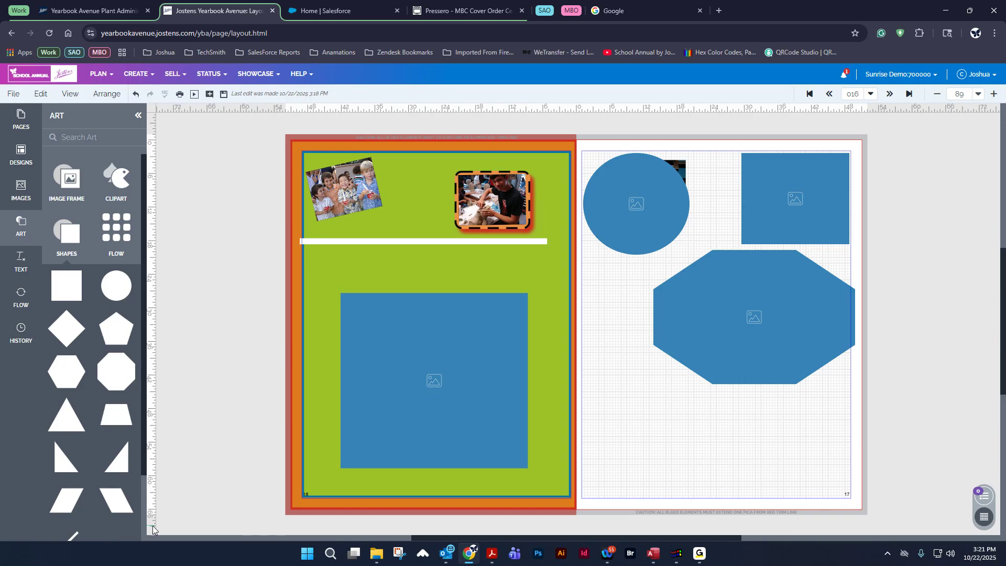
Add a horizontal black line across page 16 just above the white bar
drag(75, 535, 562, 264)
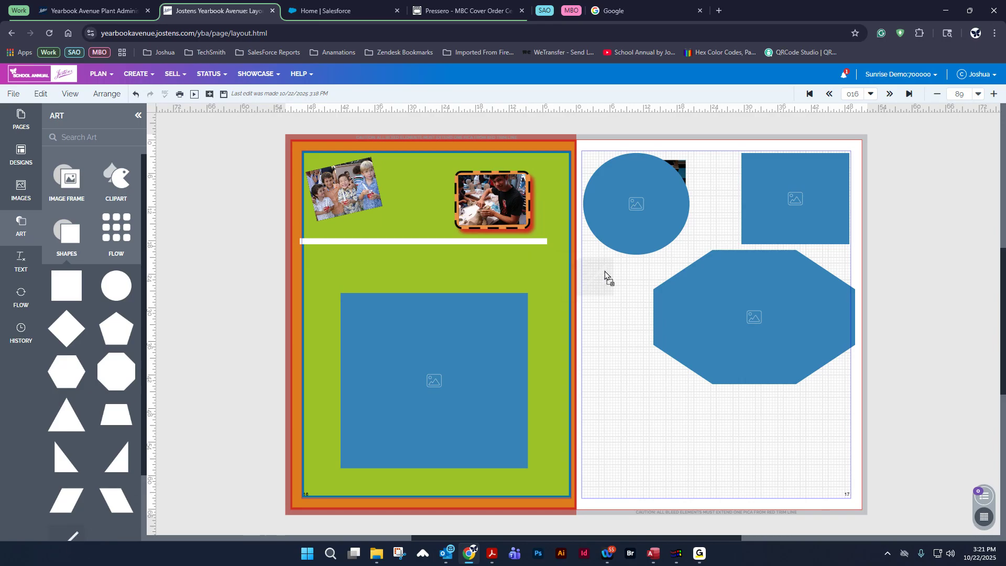
drag(468, 269, 566, 234)
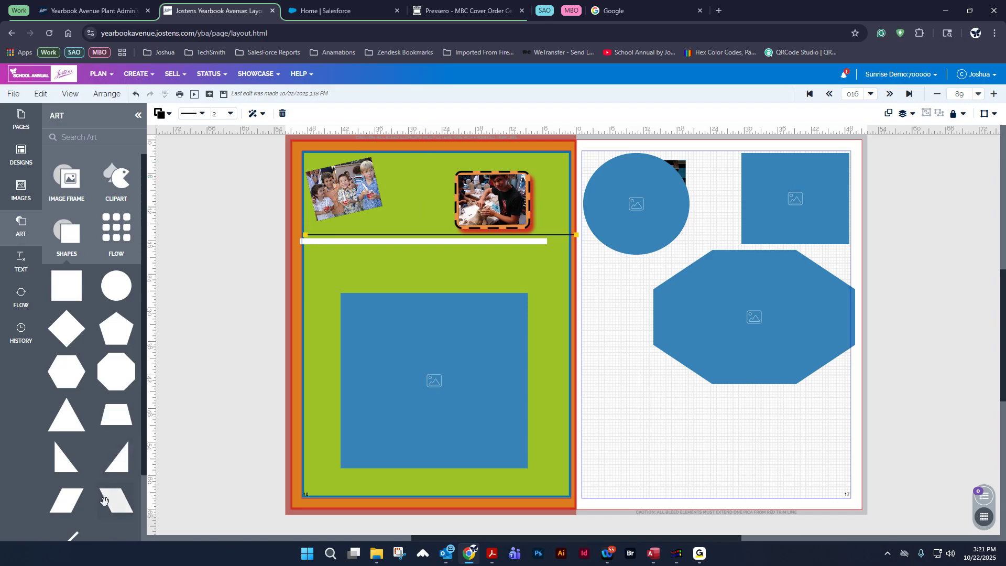
Add a vertical line on page 16 running from the horizontal line down to the bottom margin
click(68, 543)
drag(73, 535, 347, 284)
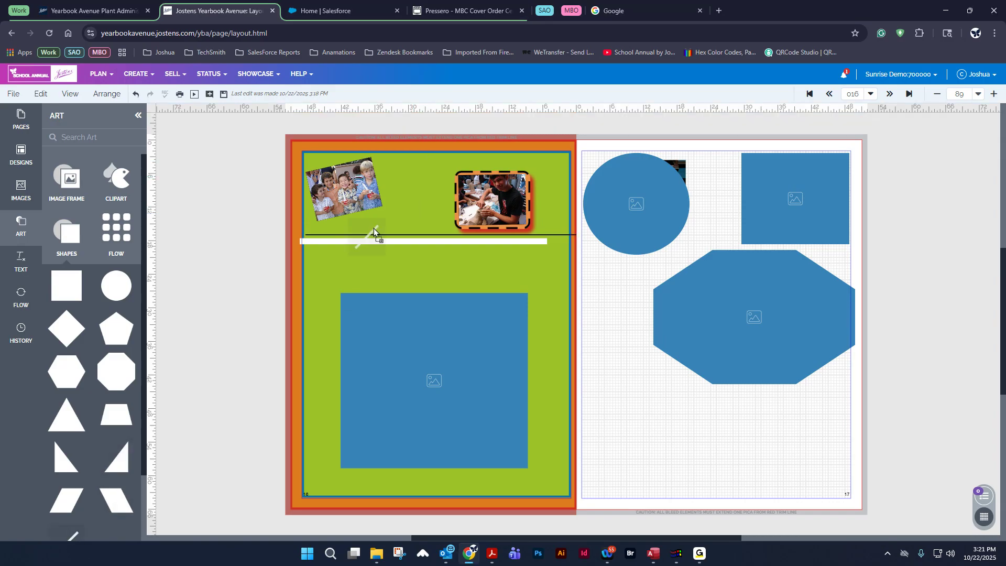
drag(383, 243, 414, 237)
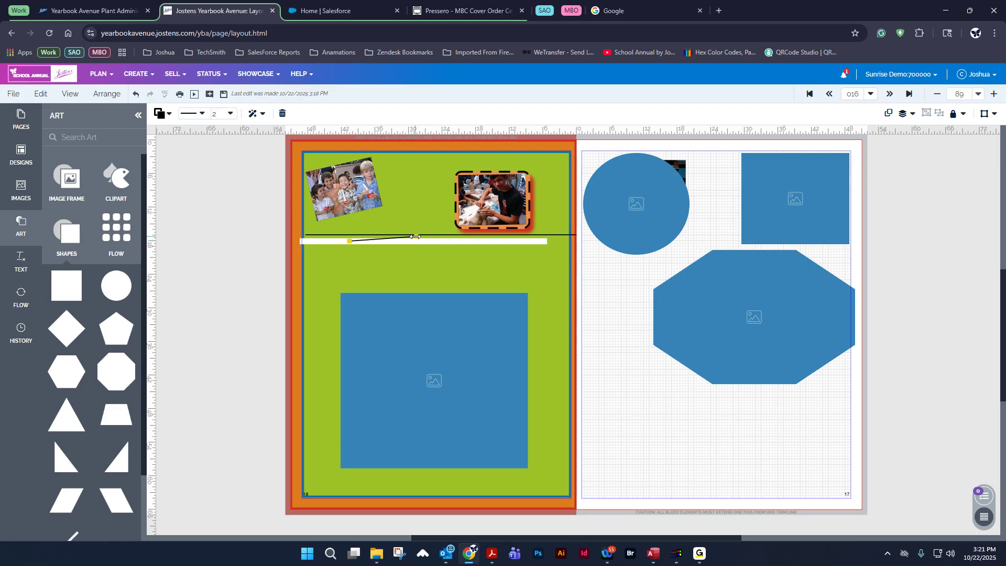
drag(350, 241, 417, 507)
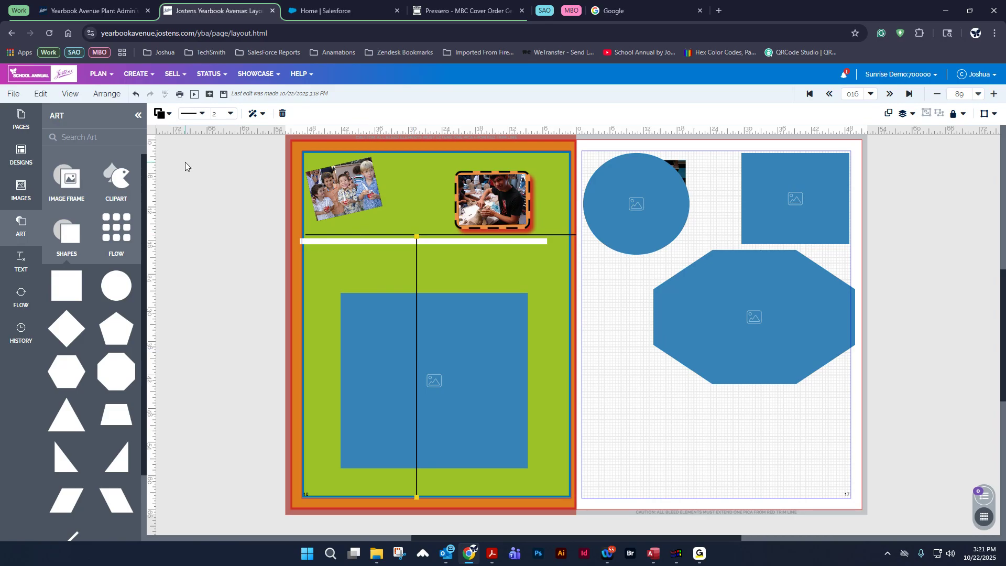
Set the vertical line's thickness to 8 pt and the horizontal line's thickness to 6 pt
click(230, 113)
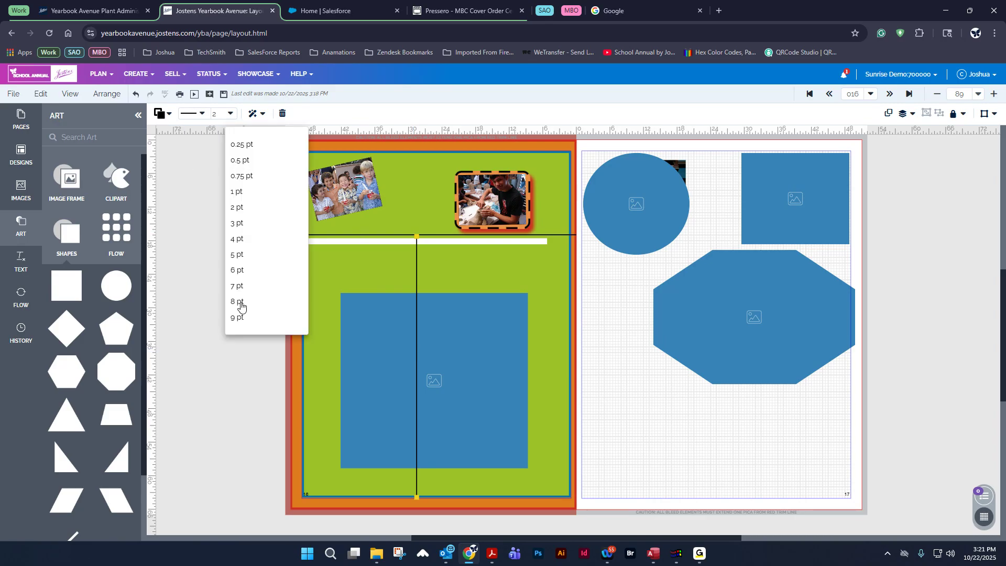
click(237, 301)
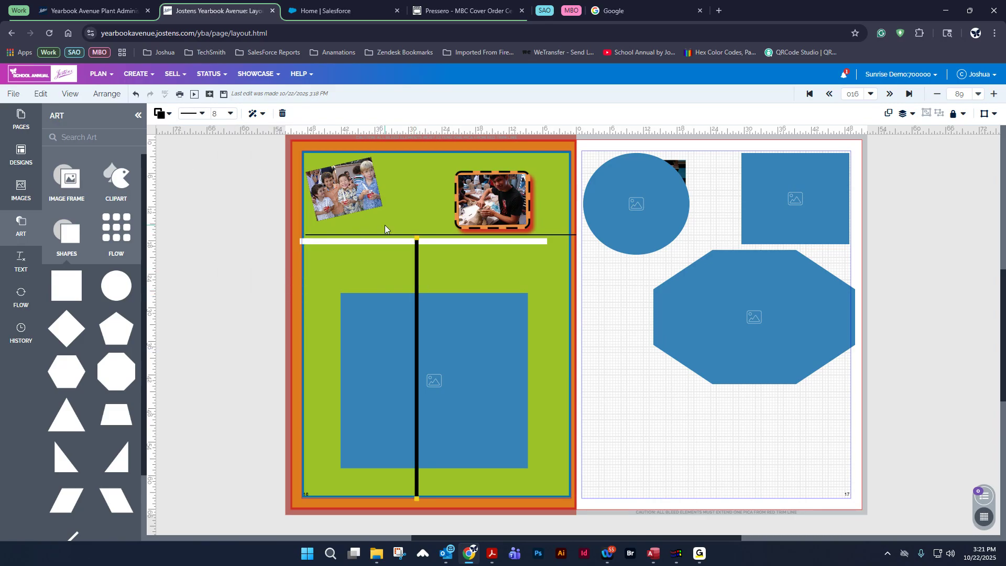
click(230, 113)
click(244, 269)
click(229, 262)
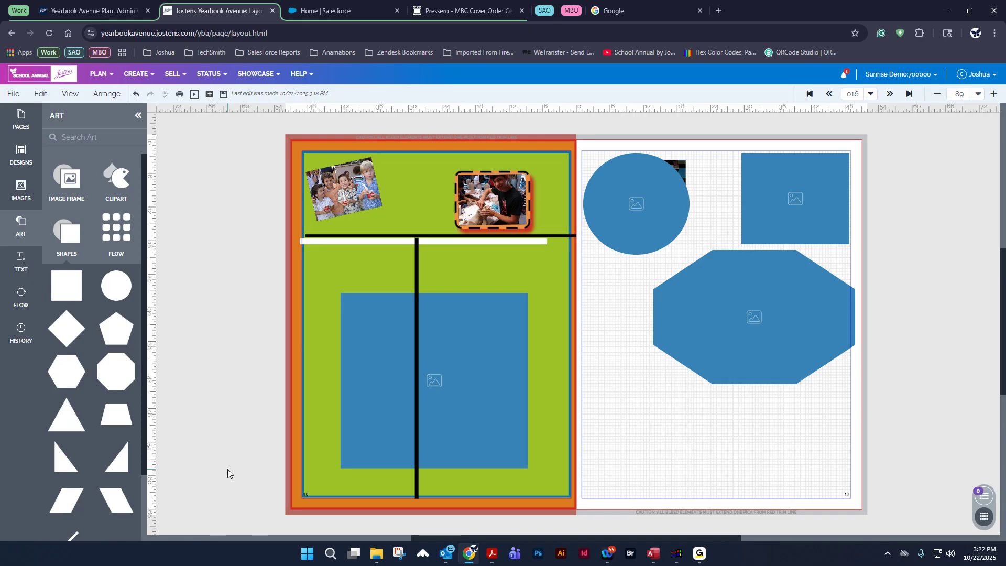
Place a Headline-style text box on the lower part of page 17 and enlarge its frame
click(22, 265)
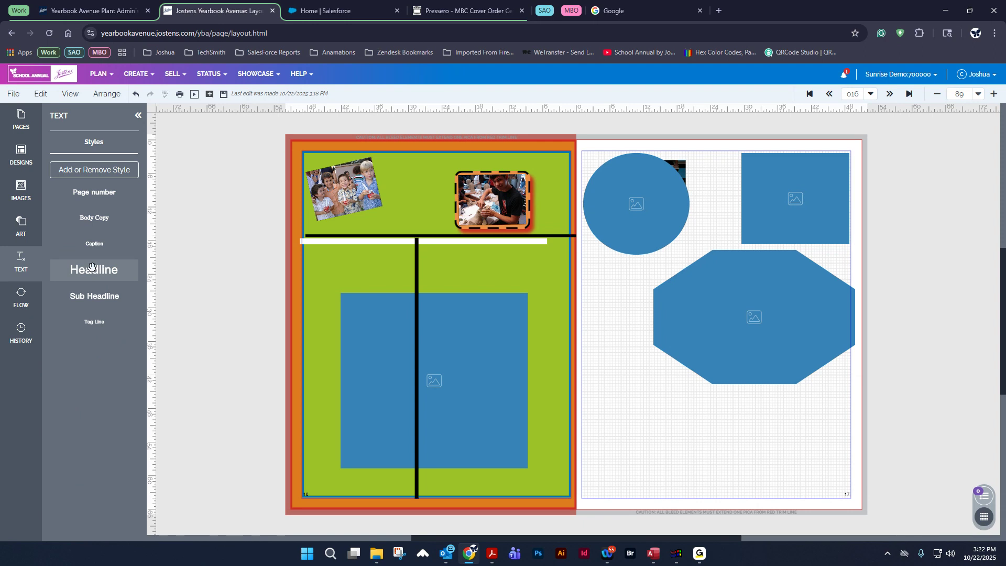
drag(92, 269, 642, 389)
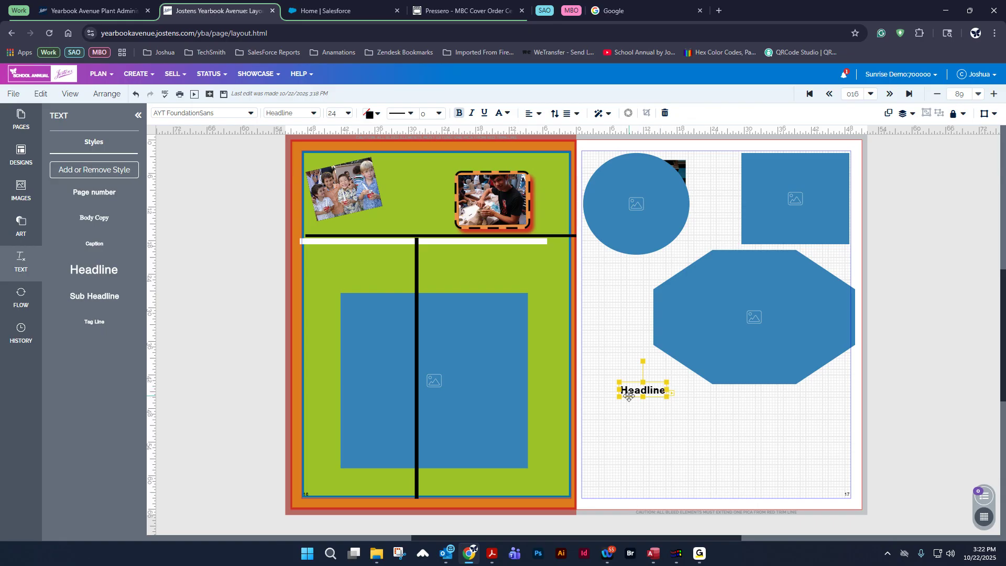
drag(666, 397, 837, 477)
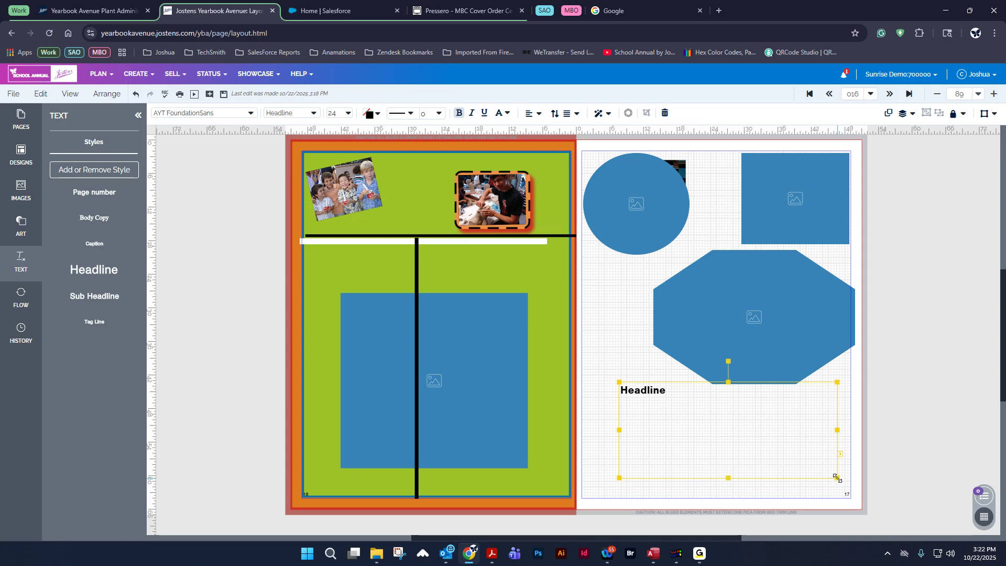
drag(762, 454, 745, 425)
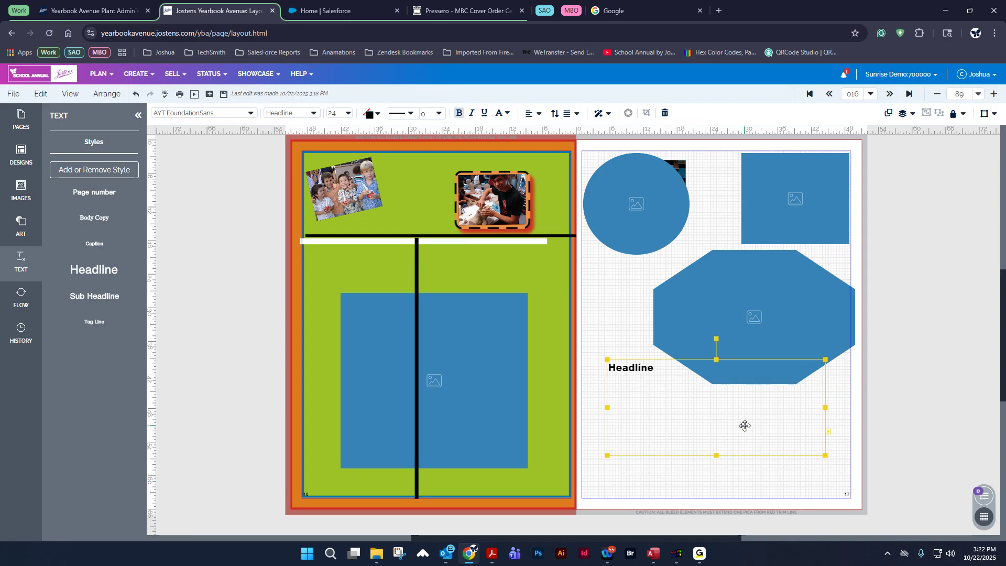
drag(825, 455, 770, 434)
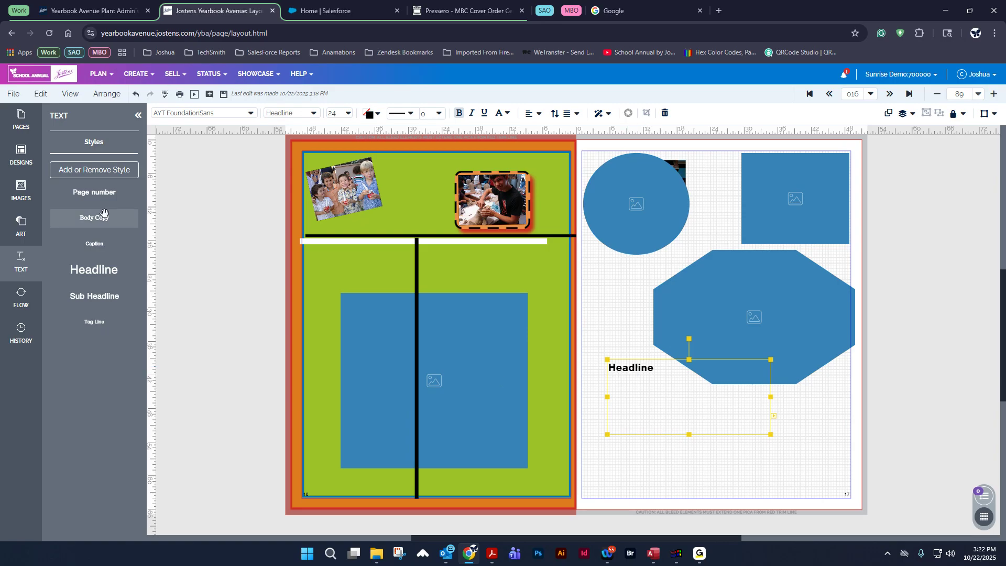
click(100, 74)
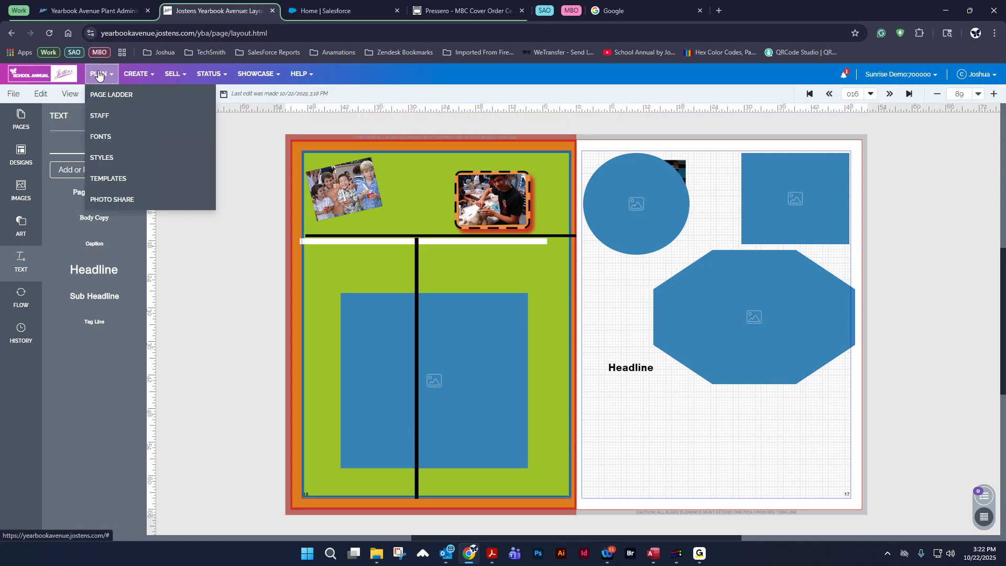
click(643, 368)
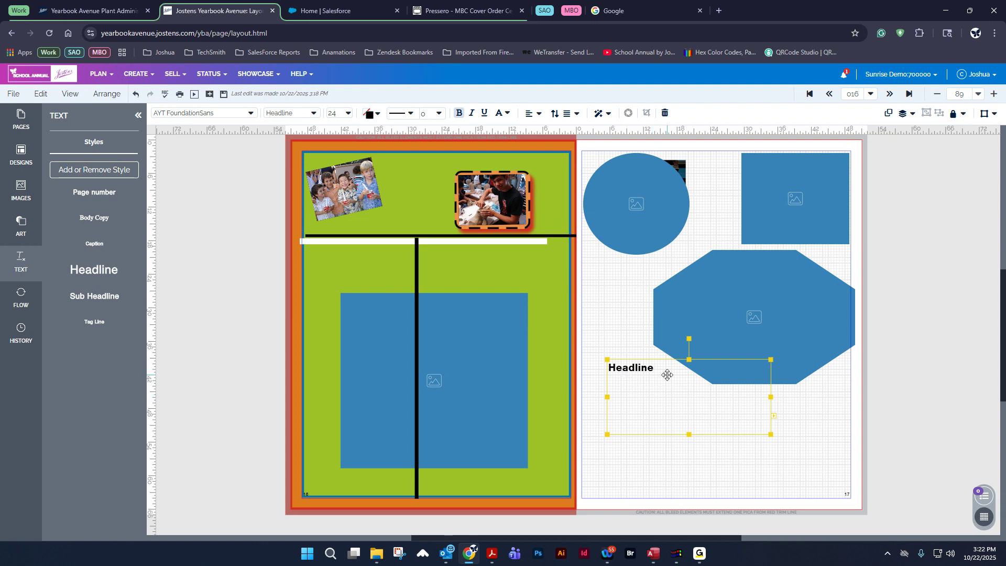
double_click(639, 368)
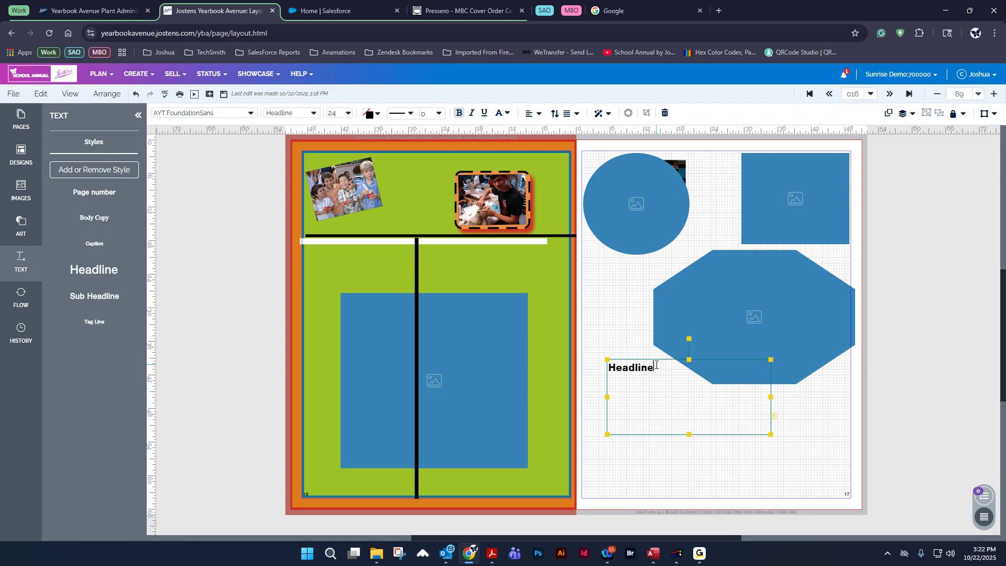
click(593, 363)
Change the headline's font to AYT Clarence
click(640, 366)
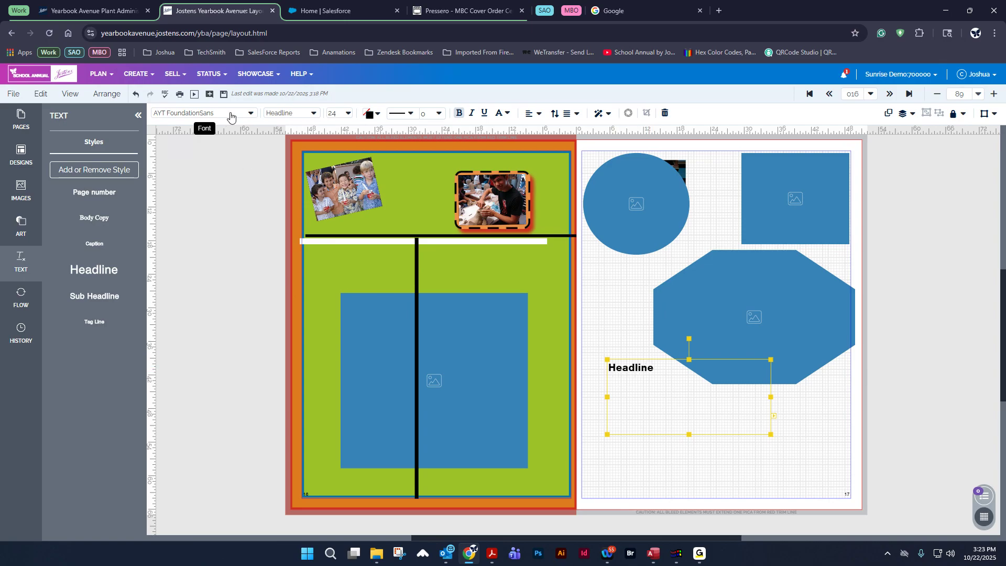
click(198, 117)
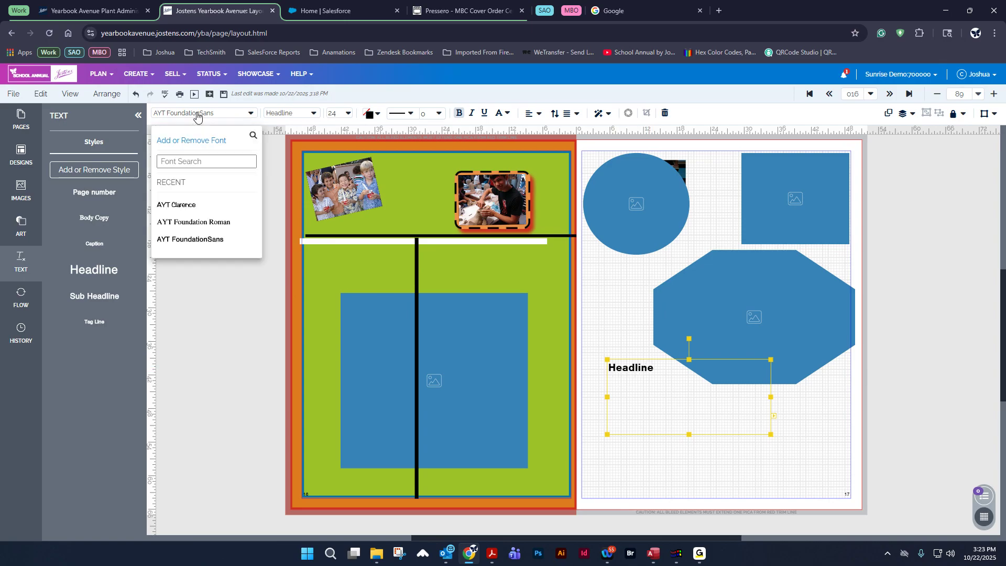
click(187, 205)
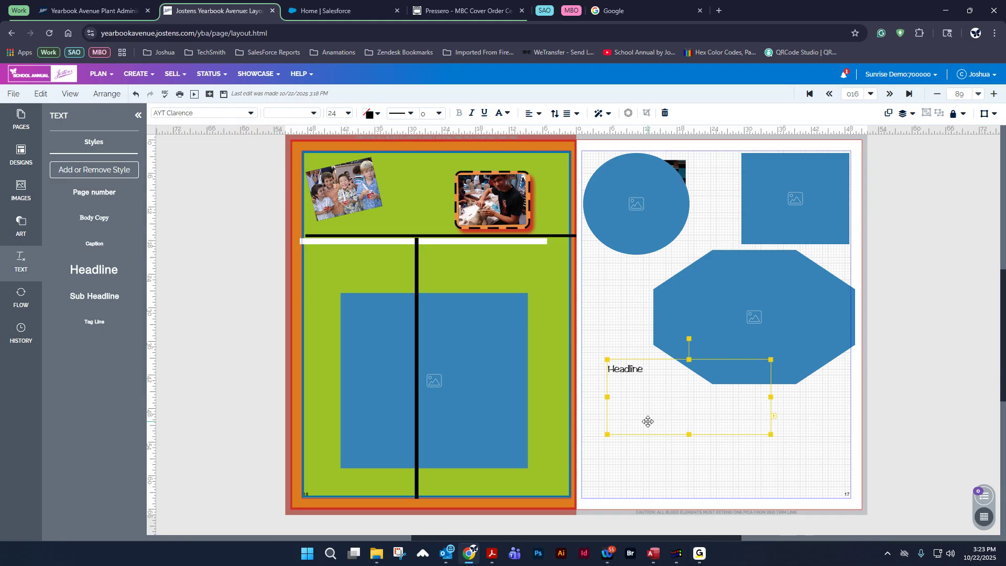
Set the headline's font size to 148 and enlarge its frame until the whole word fits below the octagon
click(338, 114)
scroll(387, 325, down, 5)
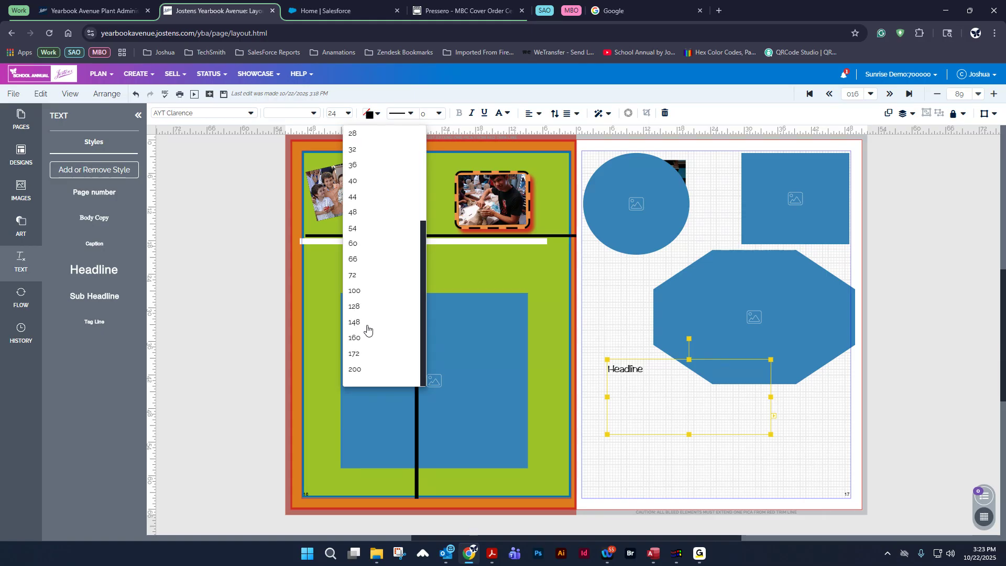
click(359, 326)
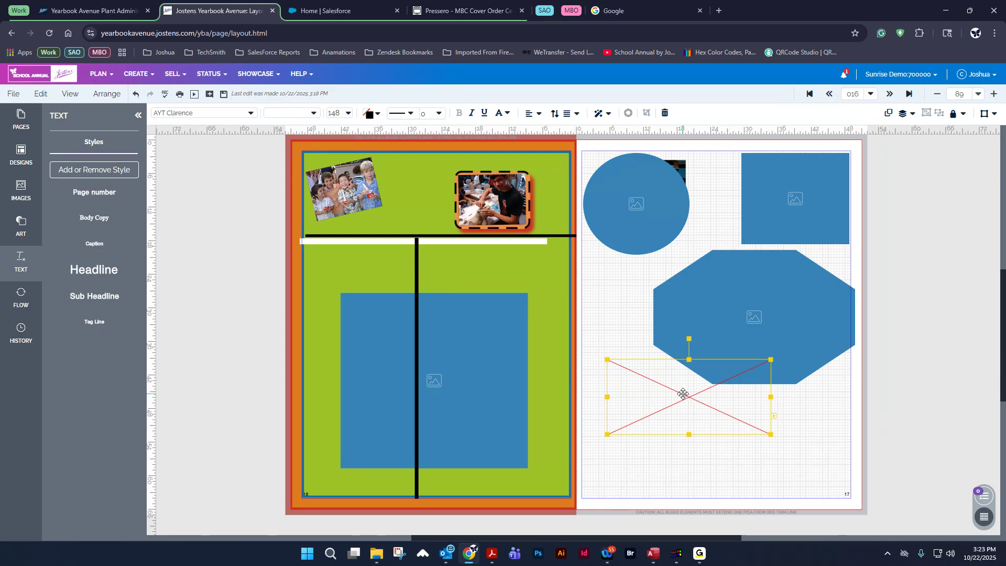
drag(770, 434, 834, 459)
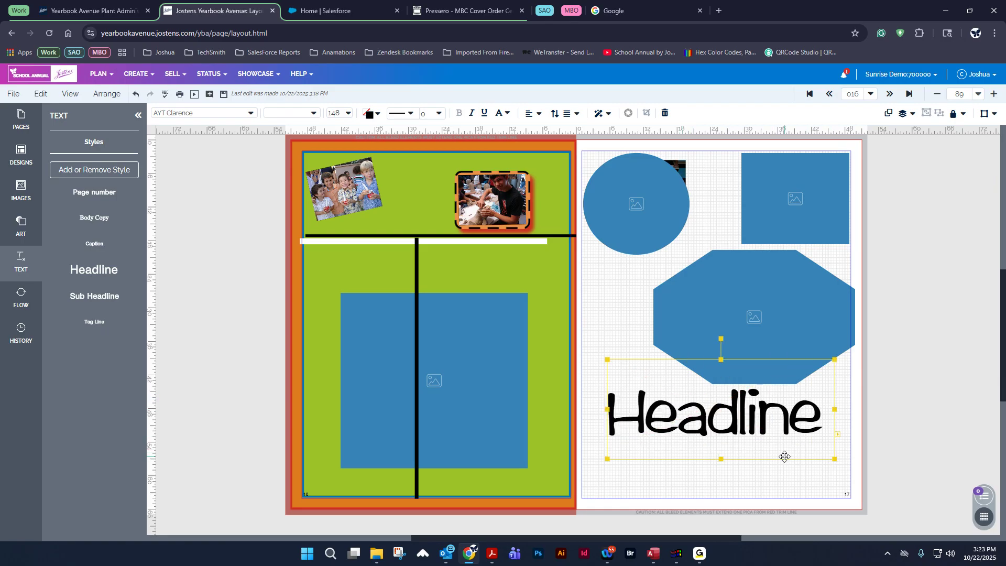
drag(762, 427, 749, 427)
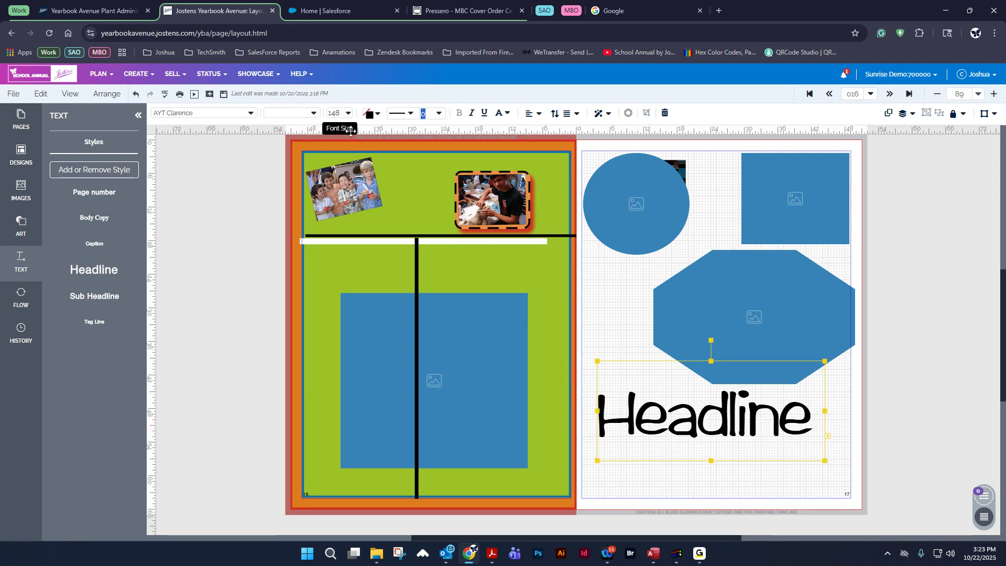
Reduce the headline's font size to 72
click(351, 118)
scroll(382, 366, down, 5)
click(361, 275)
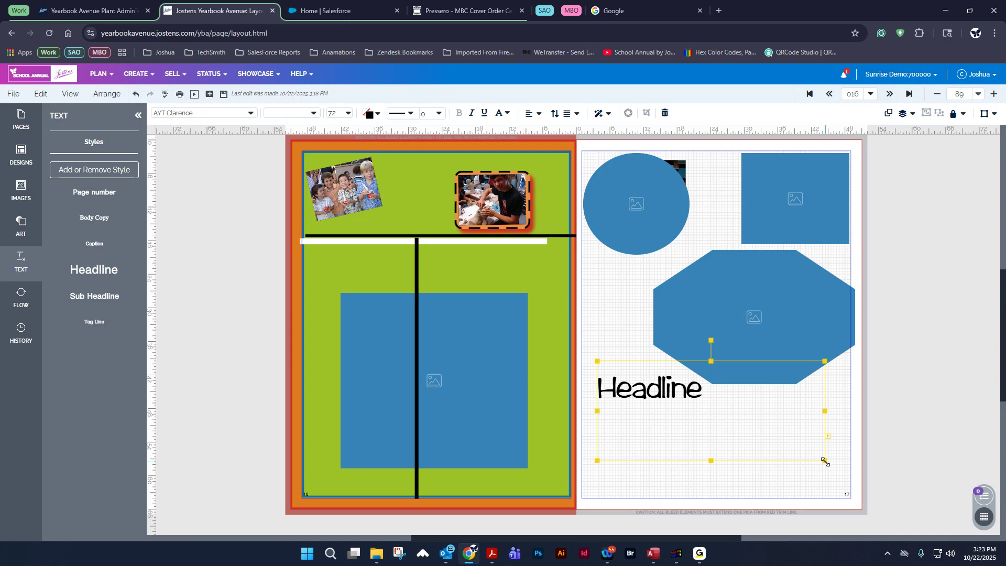
Try the page's red as the headline's text fill, and replace it with the page's lime green
click(371, 116)
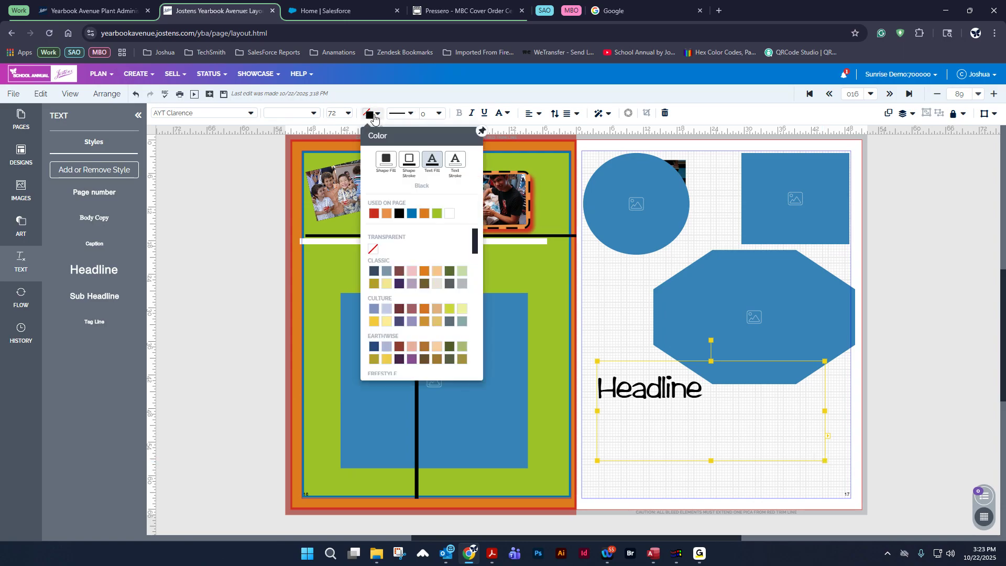
click(373, 213)
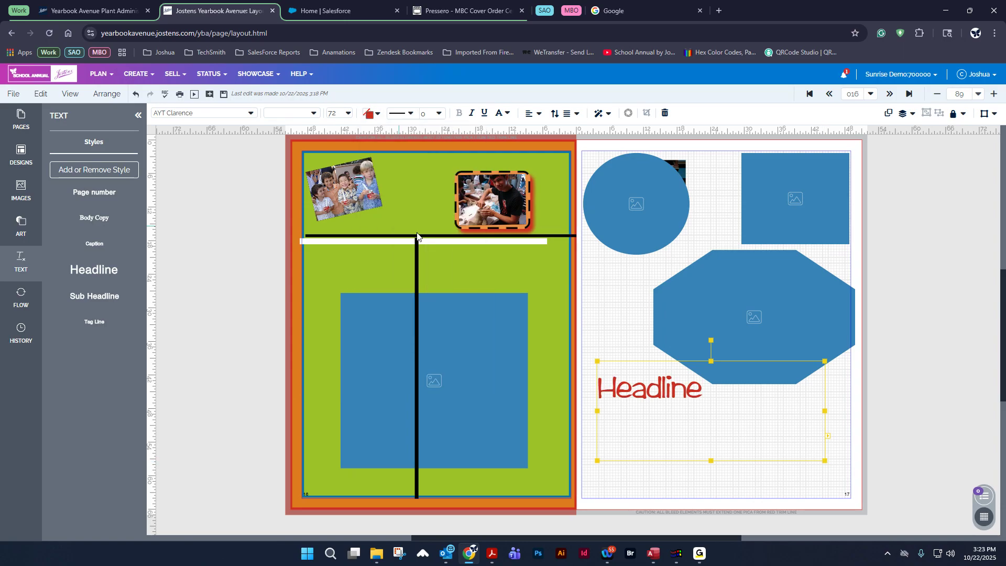
click(383, 120)
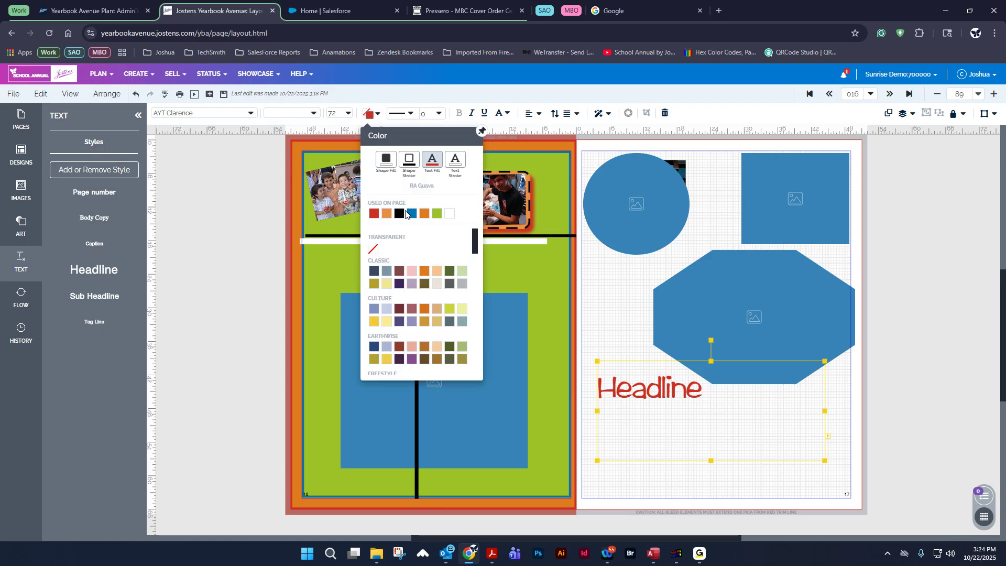
click(436, 213)
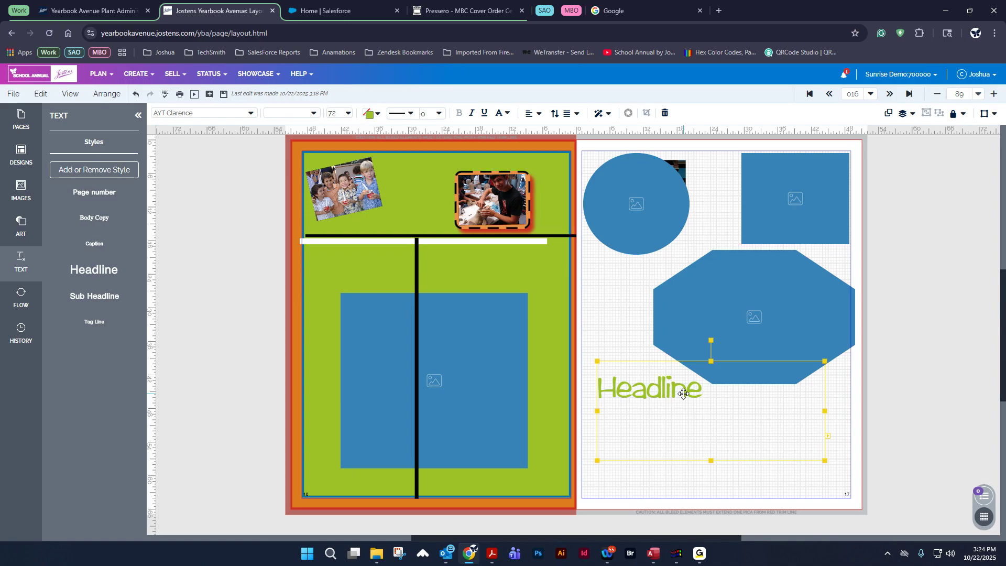
Move the headline onto the green page and try the page's red and light orange as its text fill
drag(683, 393, 408, 266)
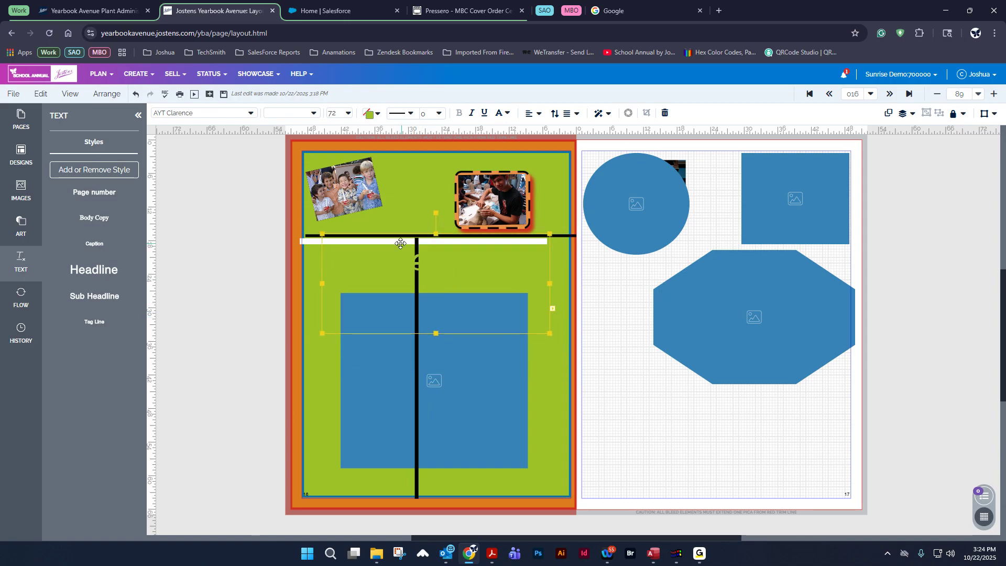
click(373, 113)
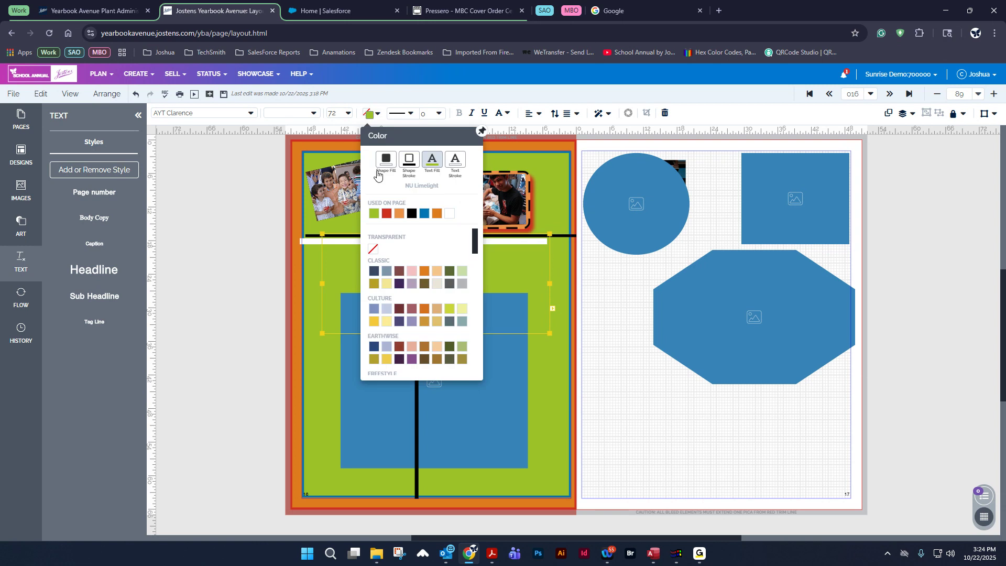
click(386, 224)
click(373, 113)
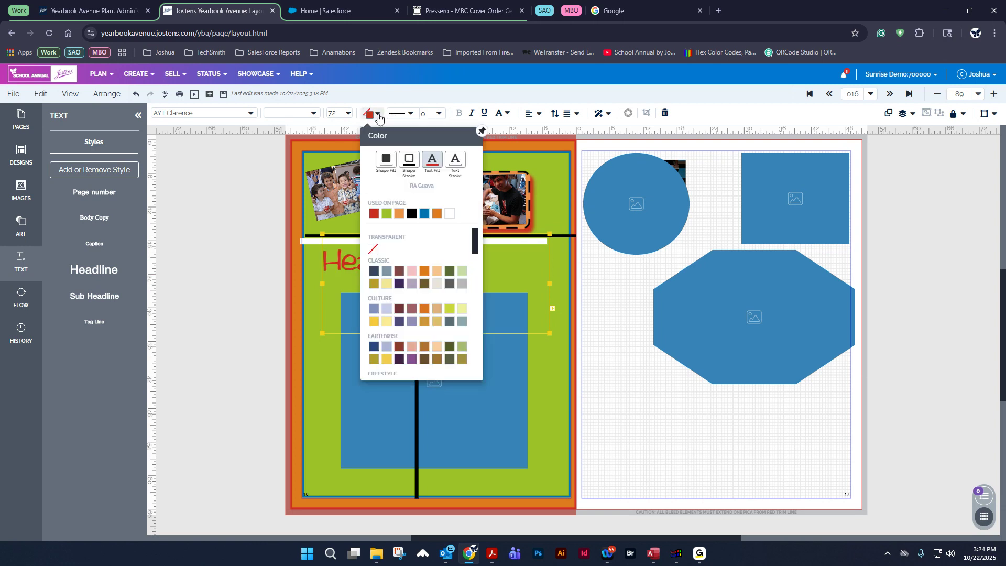
click(399, 213)
drag(380, 267, 364, 270)
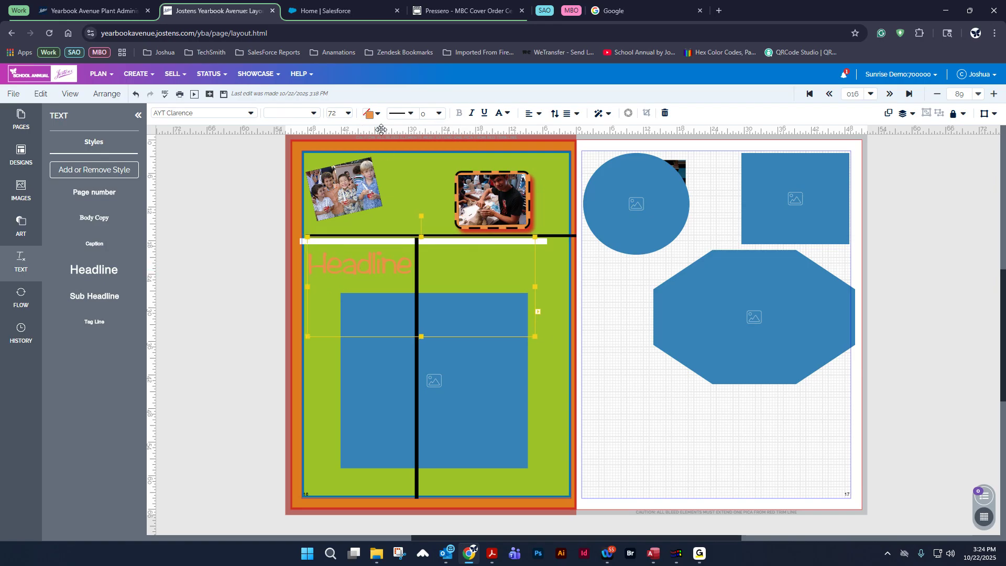
Set the headline's text fill to RA Freshwater blue and move it back below the octagon on page 17
click(373, 113)
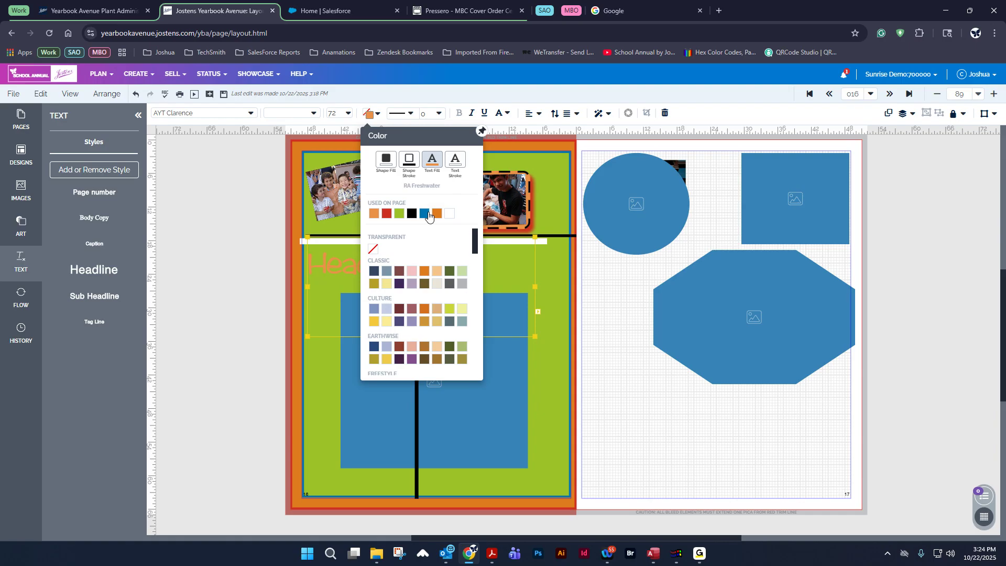
click(424, 213)
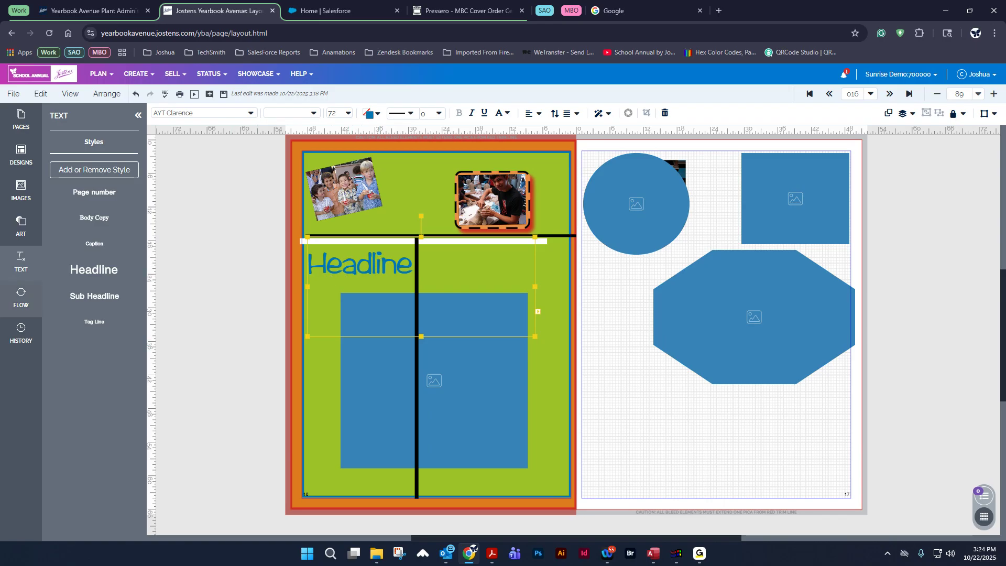
drag(365, 254, 660, 419)
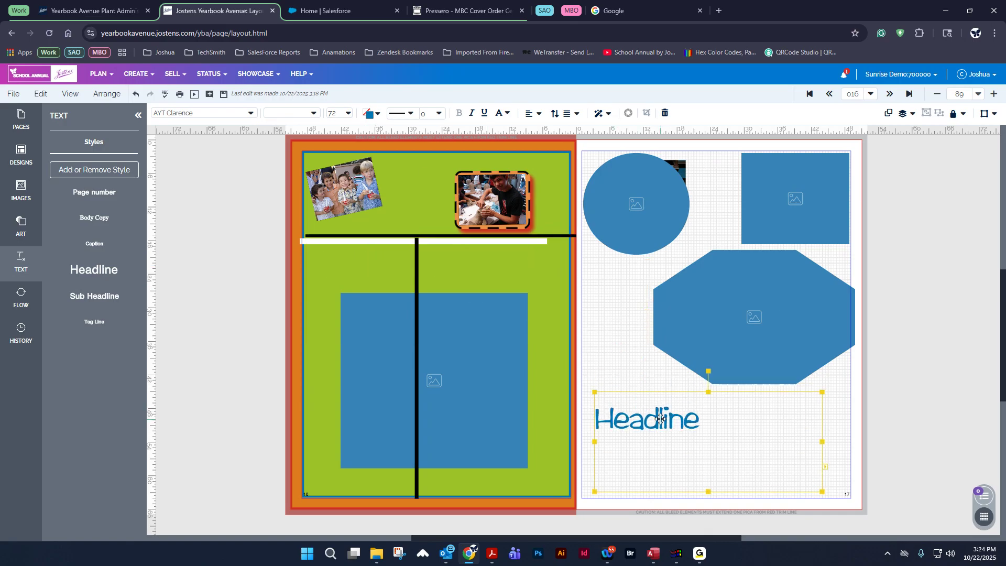
Try a solid stroke of weight 1 around the headline's frame, and set the weight back to 0
click(402, 117)
click(416, 157)
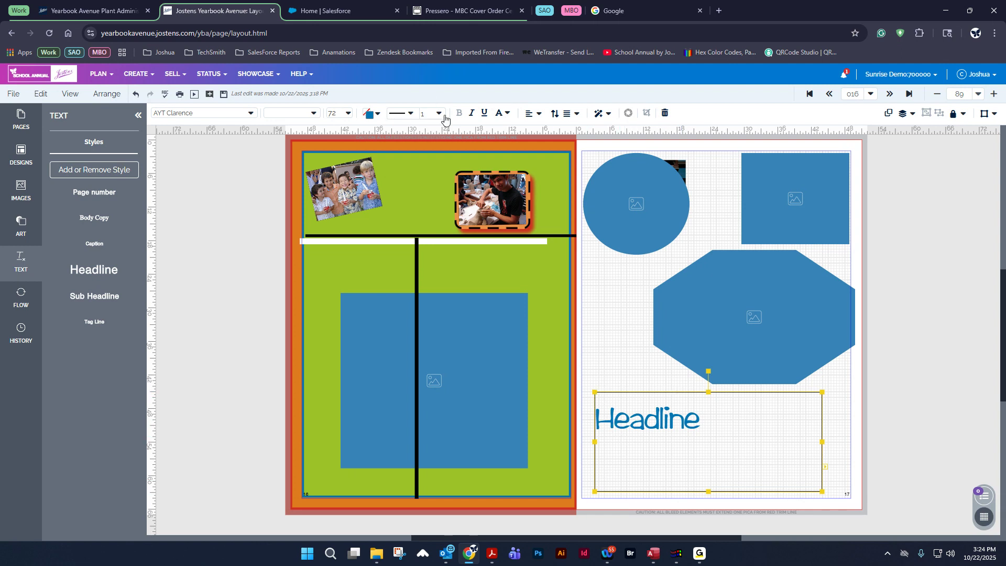
click(445, 120)
click(442, 142)
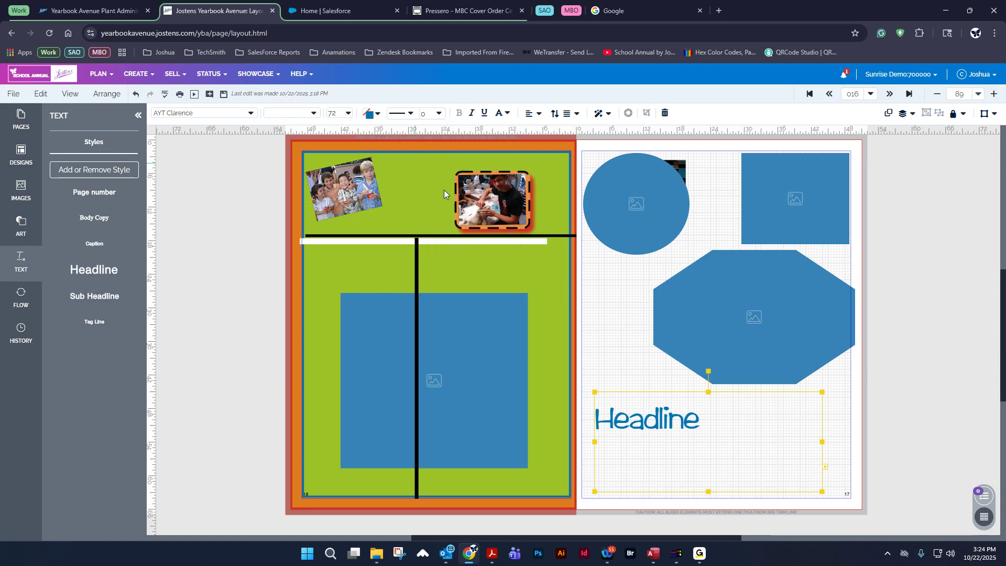
Outline the headline's letters with a text stroke in the page's red, and try to move the headline across the gutter
click(669, 423)
click(651, 332)
click(651, 406)
click(376, 115)
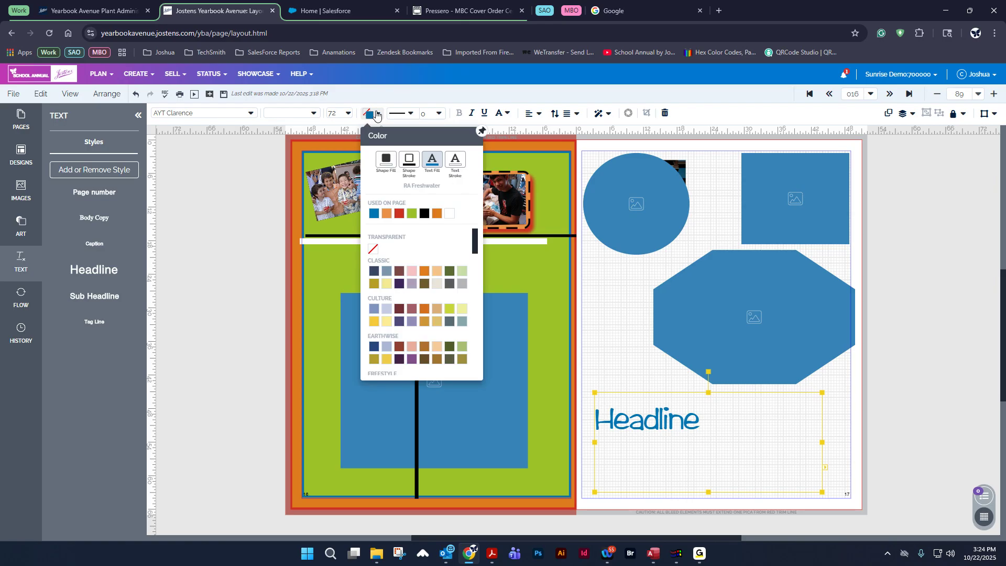
click(456, 163)
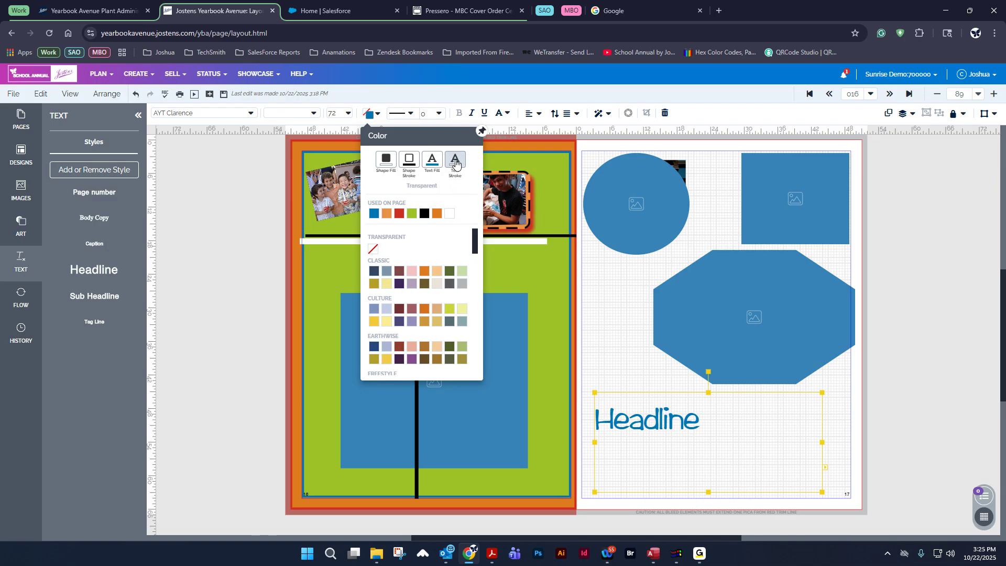
click(399, 213)
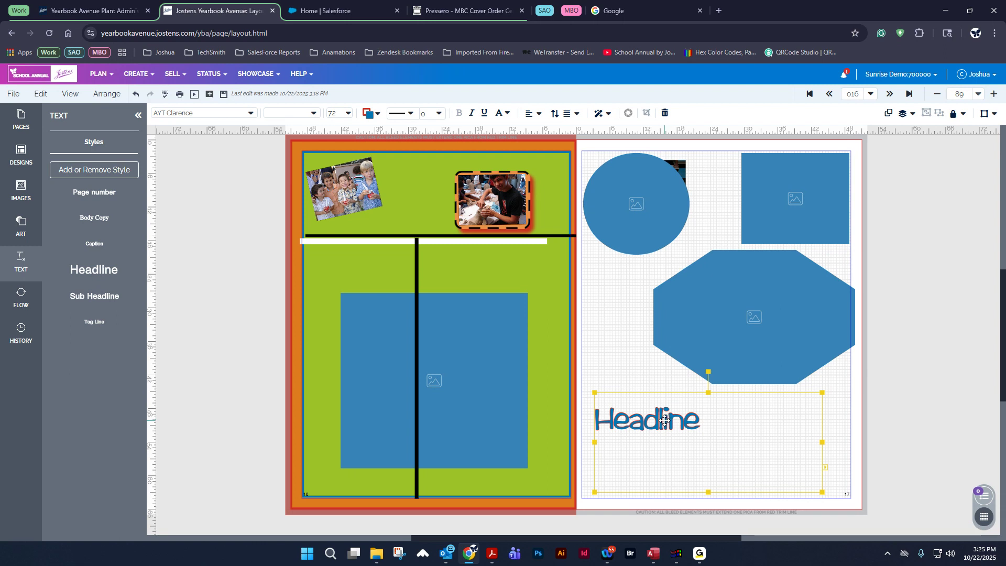
drag(664, 420, 505, 267)
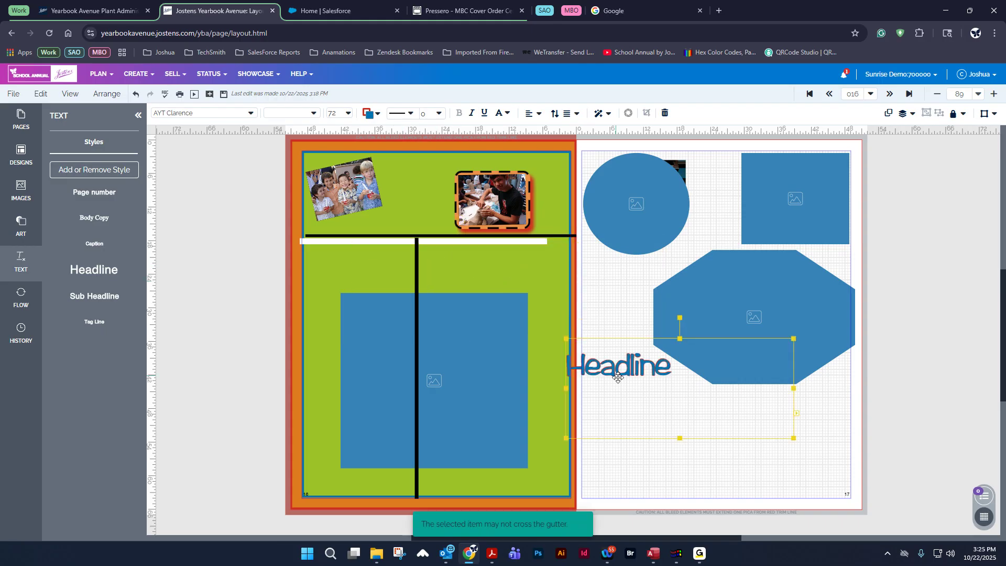
Give the headline's frame a black shape stroke and a shape fill in the page's red
click(369, 113)
click(409, 166)
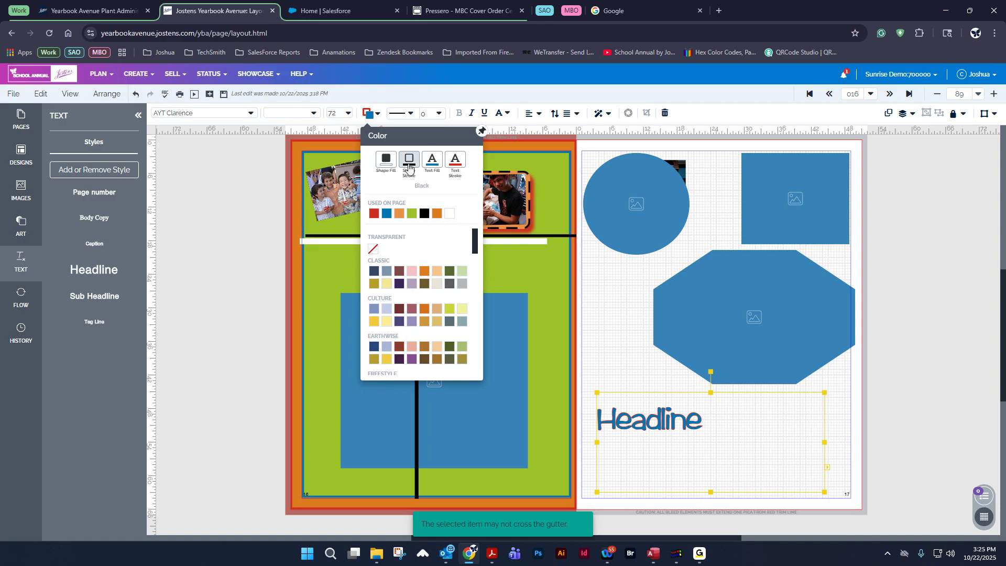
click(424, 215)
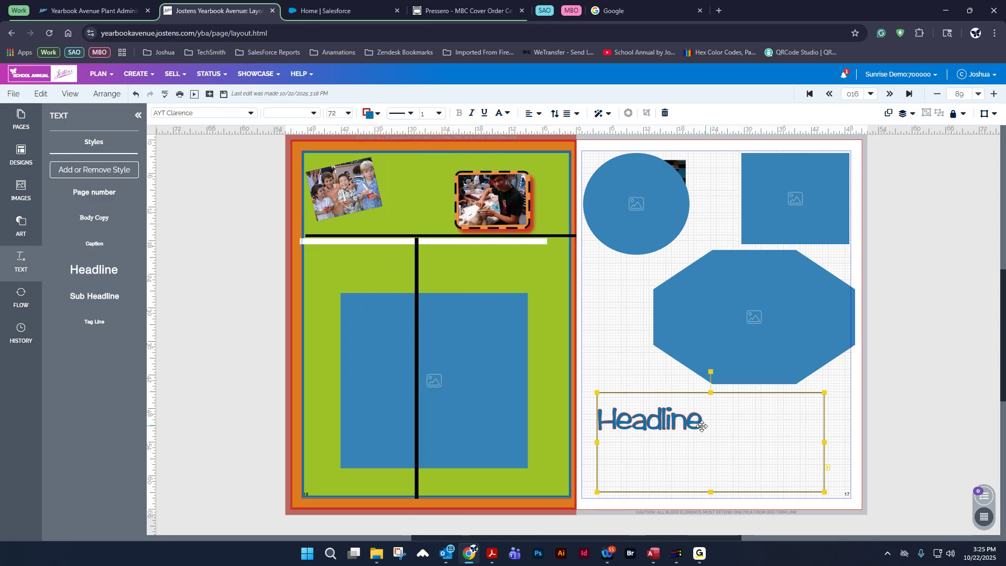
click(370, 113)
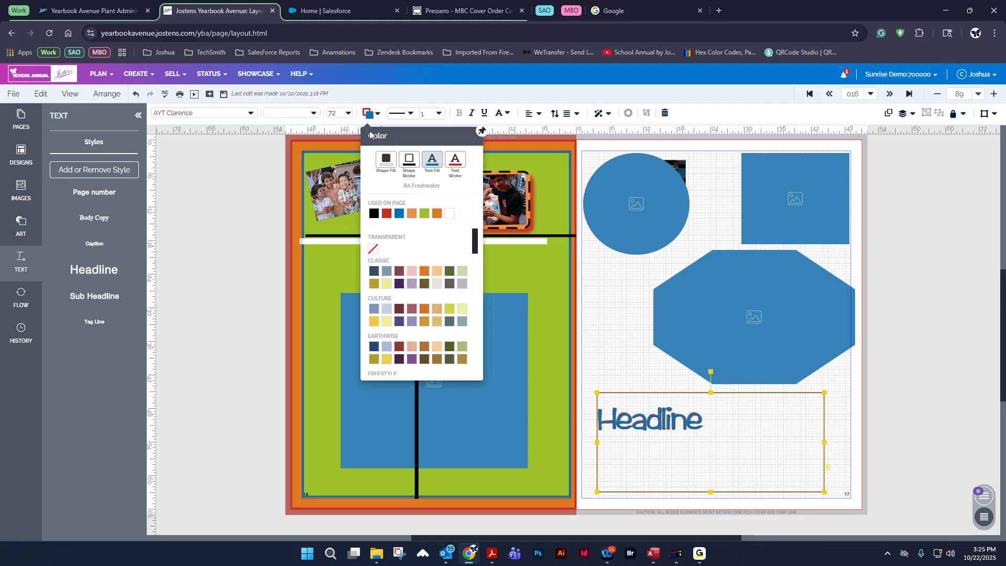
click(382, 166)
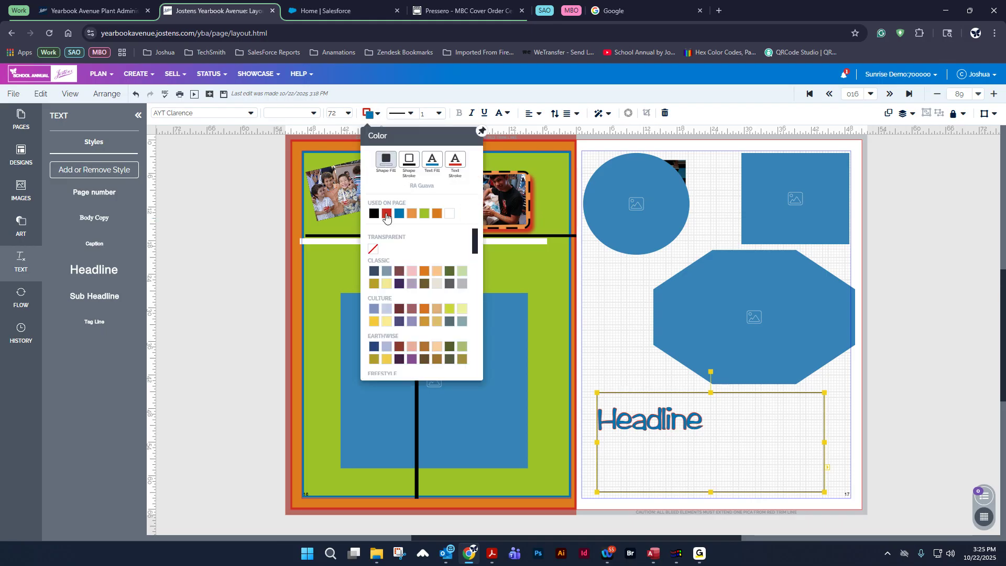
click(387, 213)
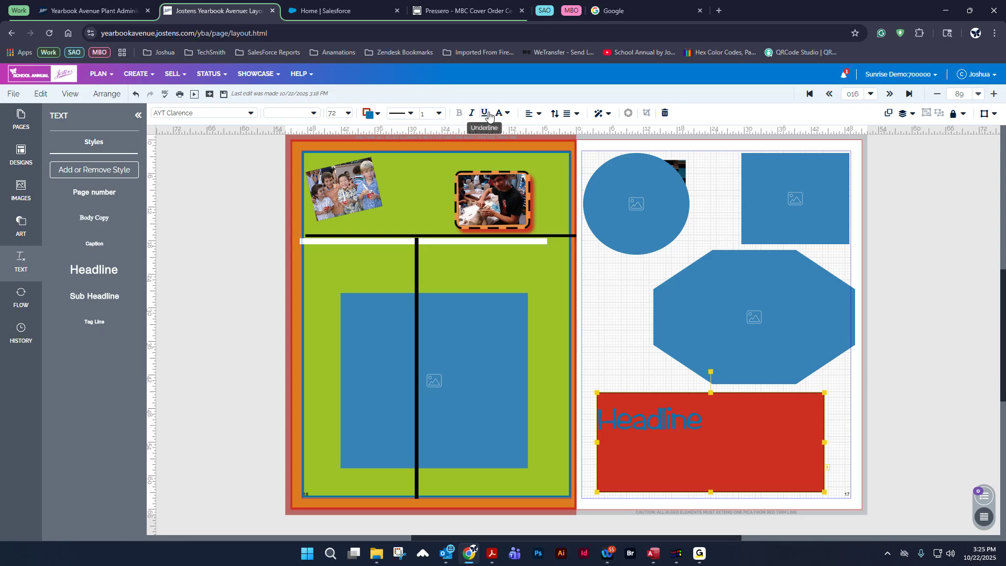
Try uppercase, capitalized and lowercase on the headline, and set it back to title case
click(504, 114)
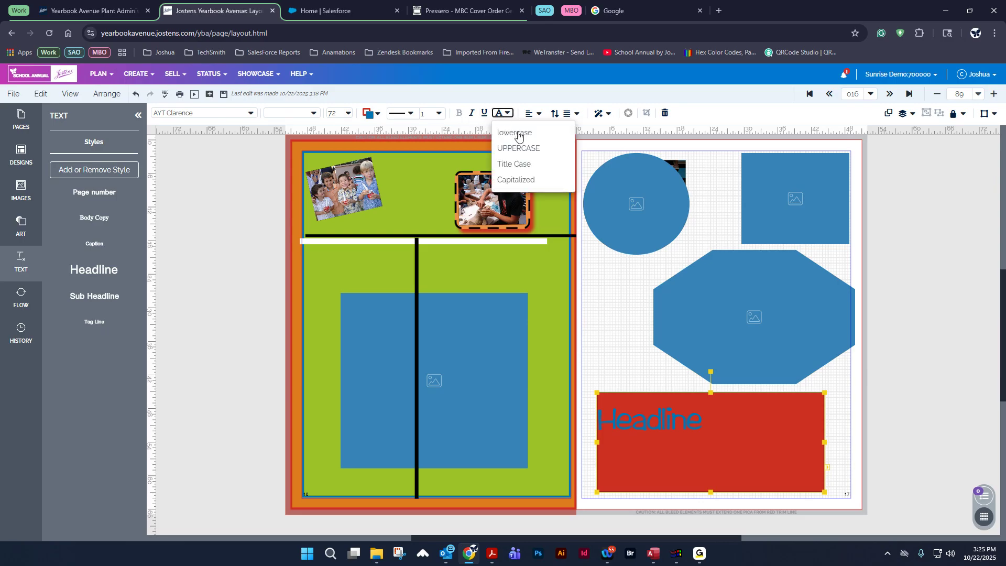
click(519, 149)
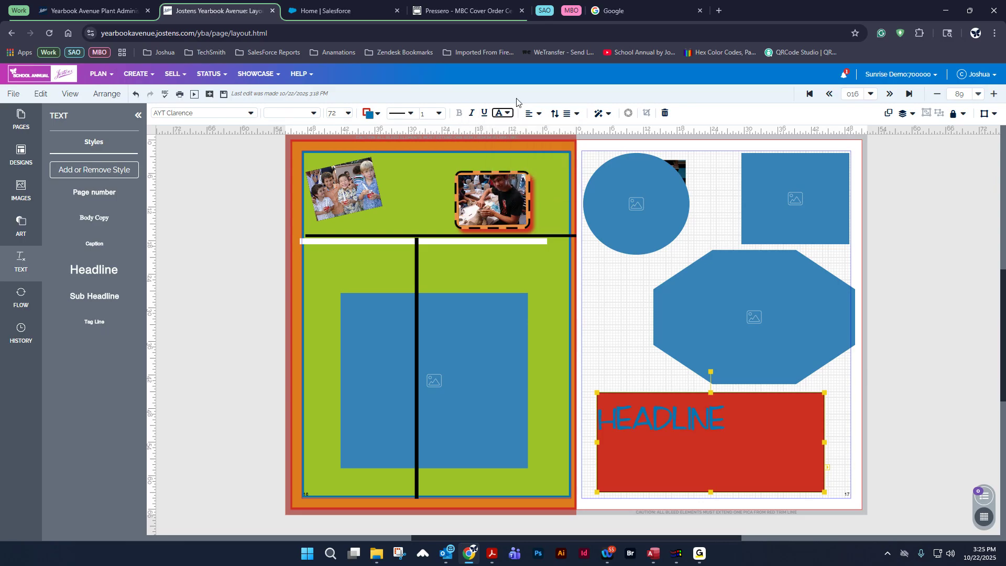
click(504, 113)
click(522, 181)
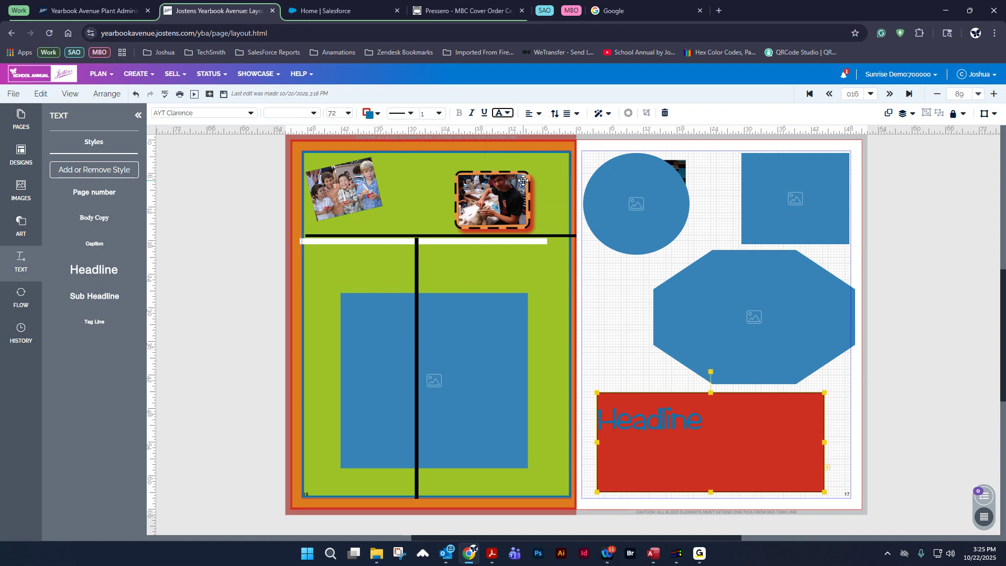
click(498, 113)
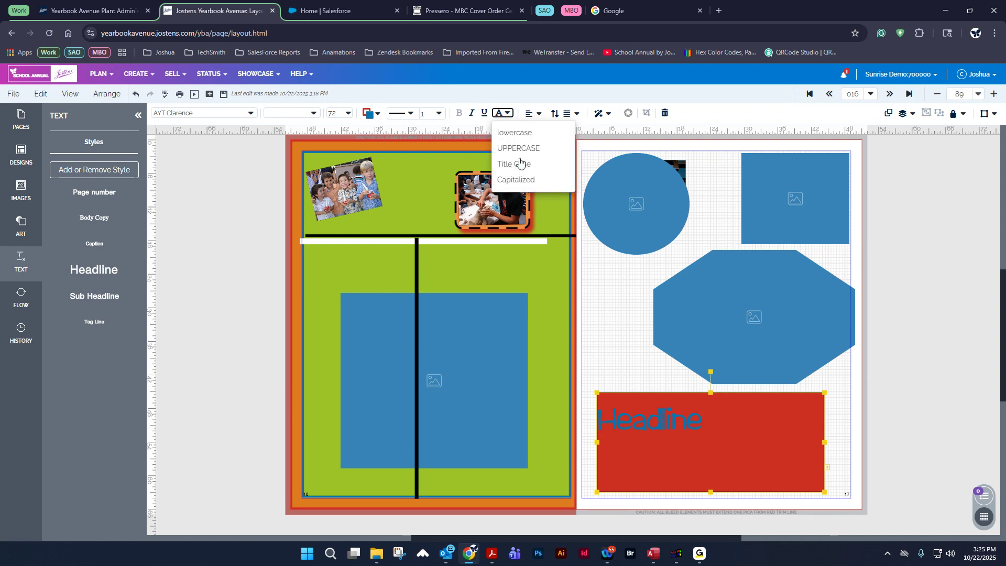
click(515, 133)
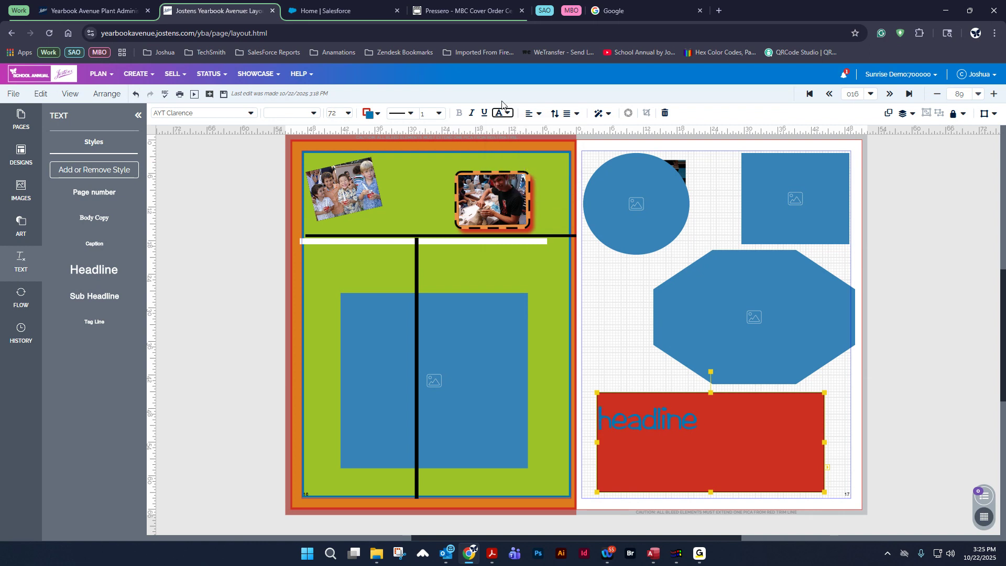
click(507, 113)
click(519, 164)
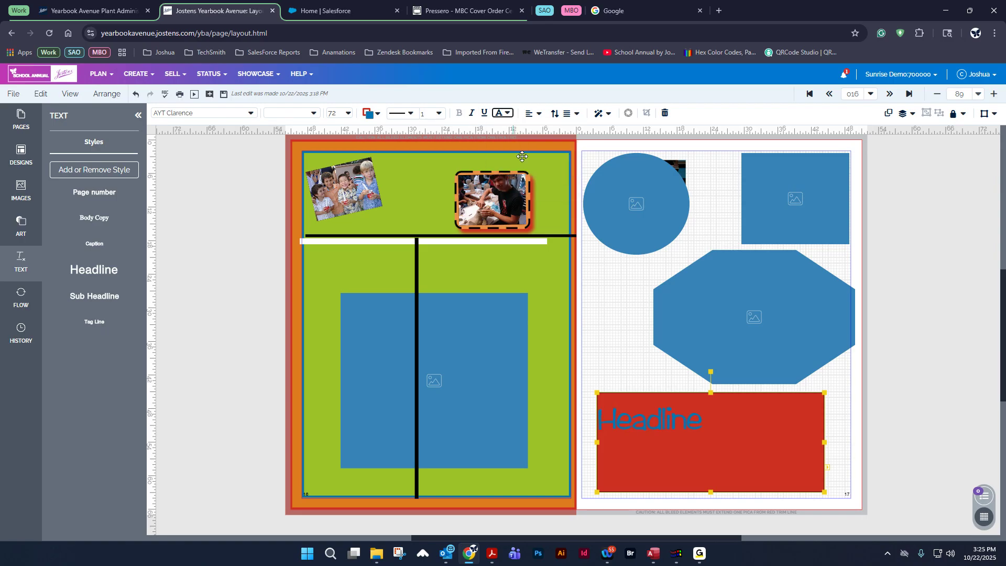
Center the headline text horizontally and vertically within its red frame
click(530, 119)
click(560, 163)
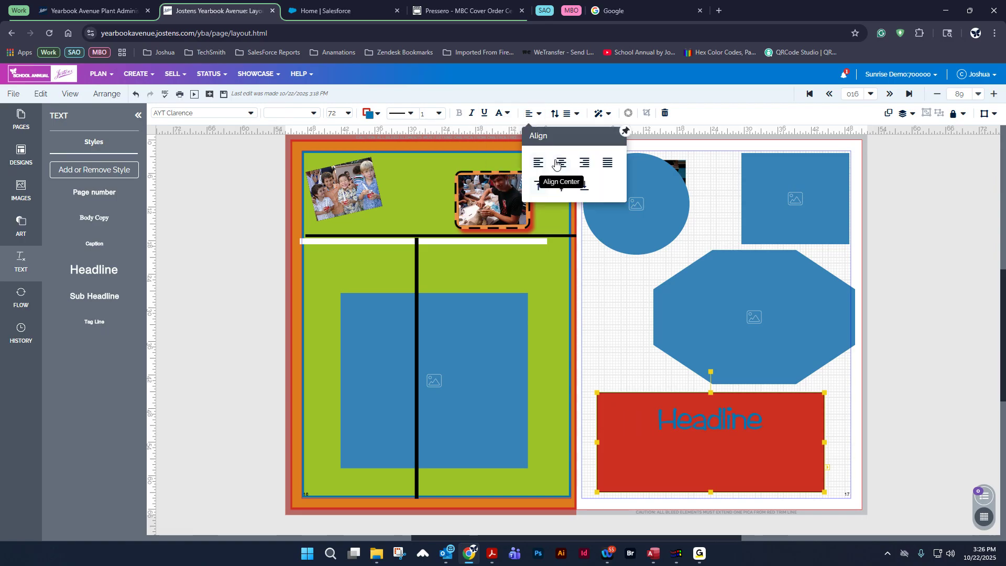
click(562, 188)
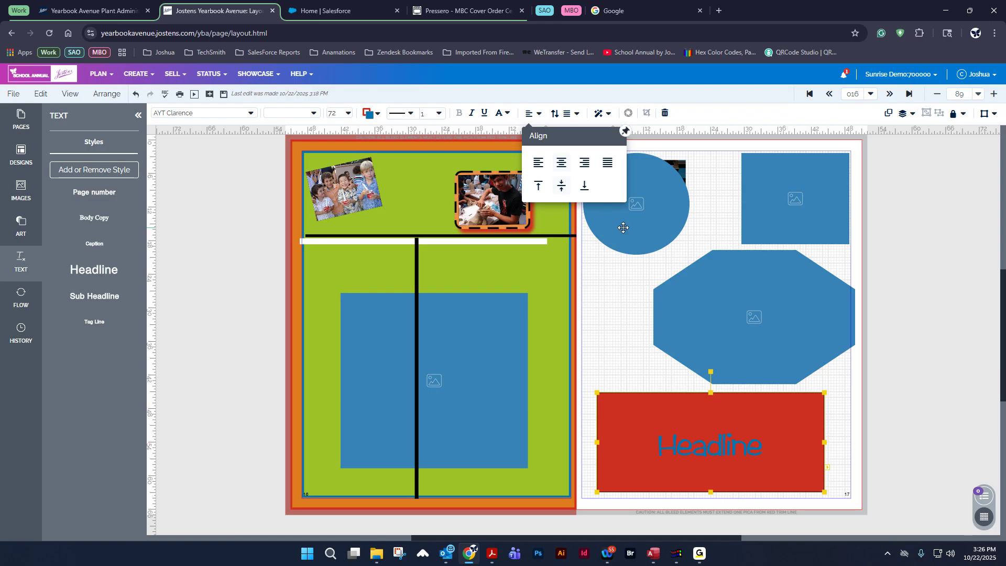
Try right, left and bottom alignment for the headline text, and return it to the center of its frame
click(589, 163)
click(538, 162)
click(581, 188)
click(561, 185)
click(584, 162)
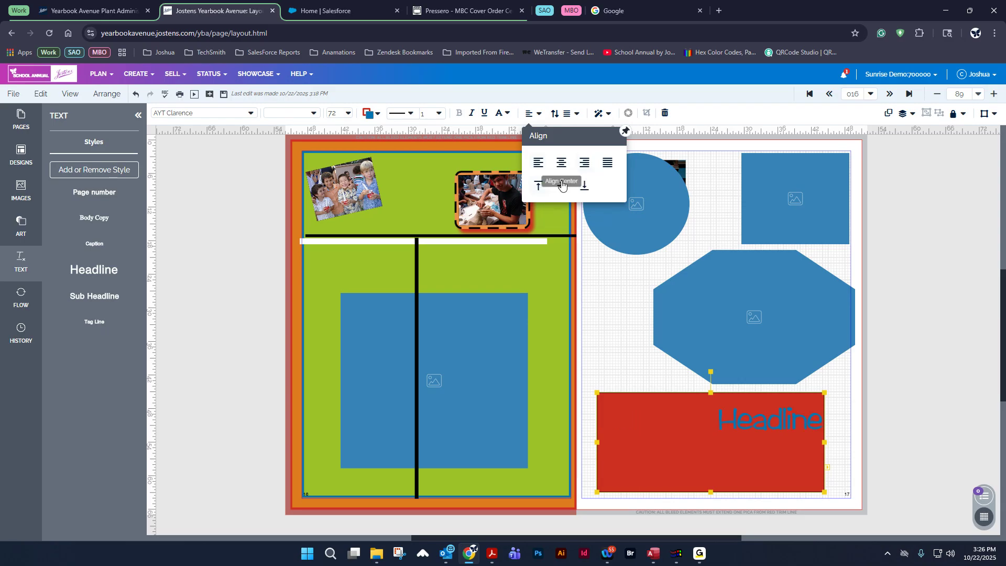
click(584, 189)
click(561, 164)
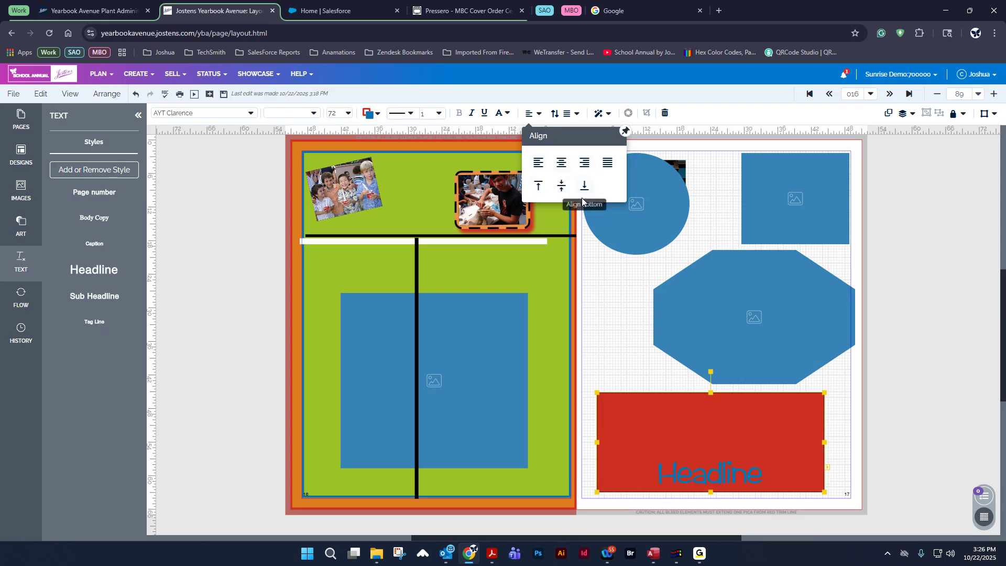
click(564, 193)
Reduce the headline's line spacing to 0.78
click(555, 113)
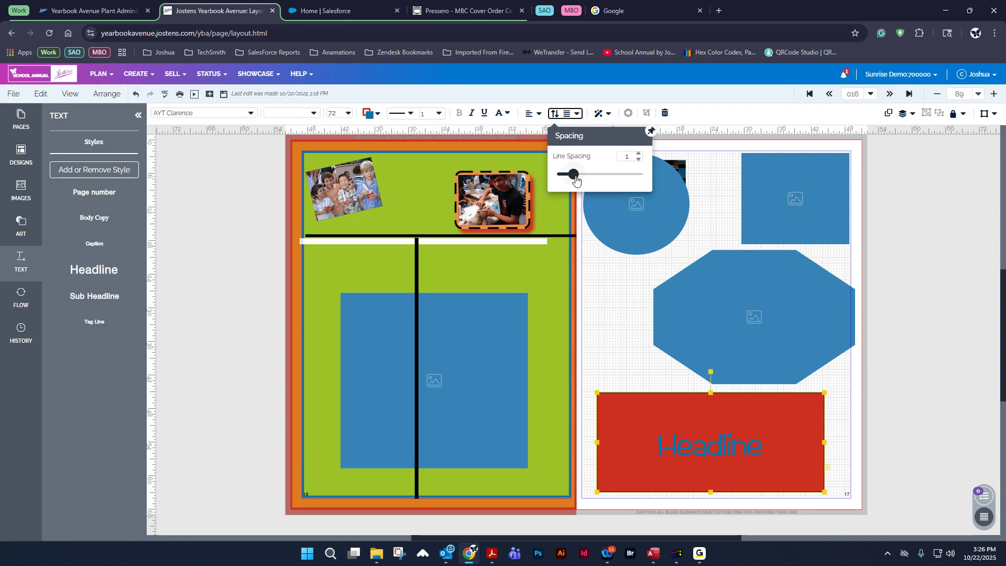
drag(574, 178, 496, 195)
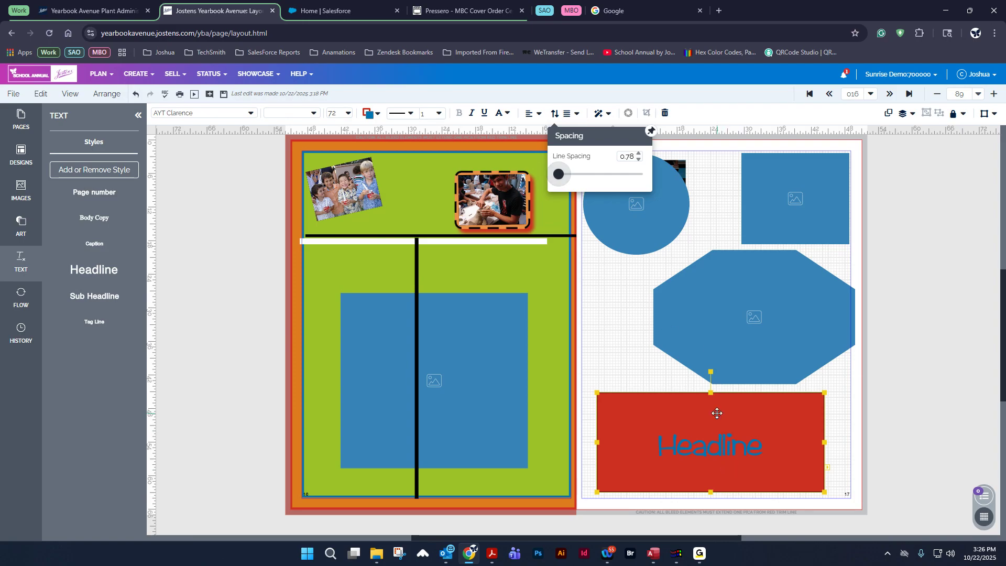
Add a black drop shadow to the headline's frame with distance 10, degree 84, opacity 54 and blur 11
click(599, 113)
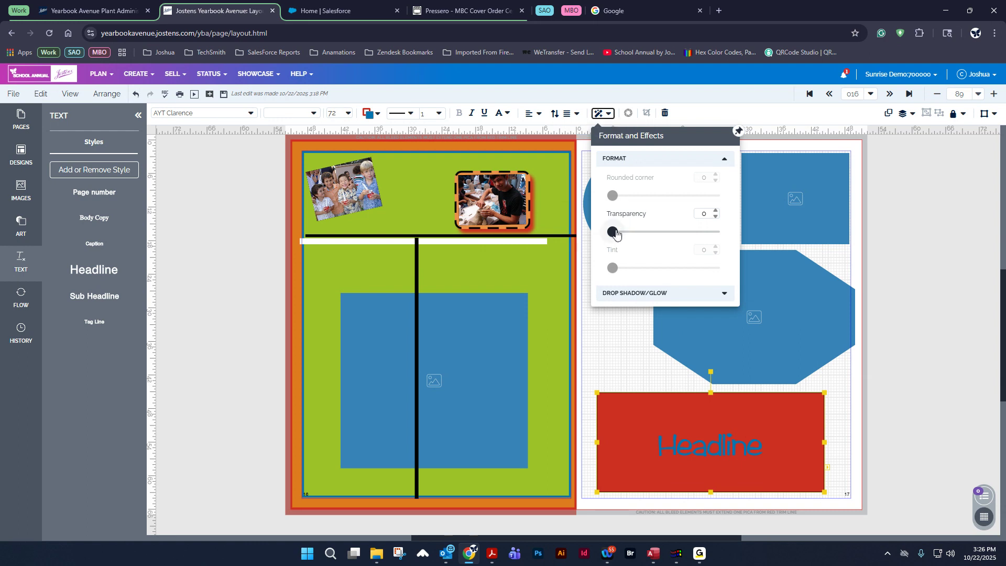
drag(613, 231, 637, 284)
click(652, 292)
drag(652, 319, 658, 319)
drag(613, 355, 651, 358)
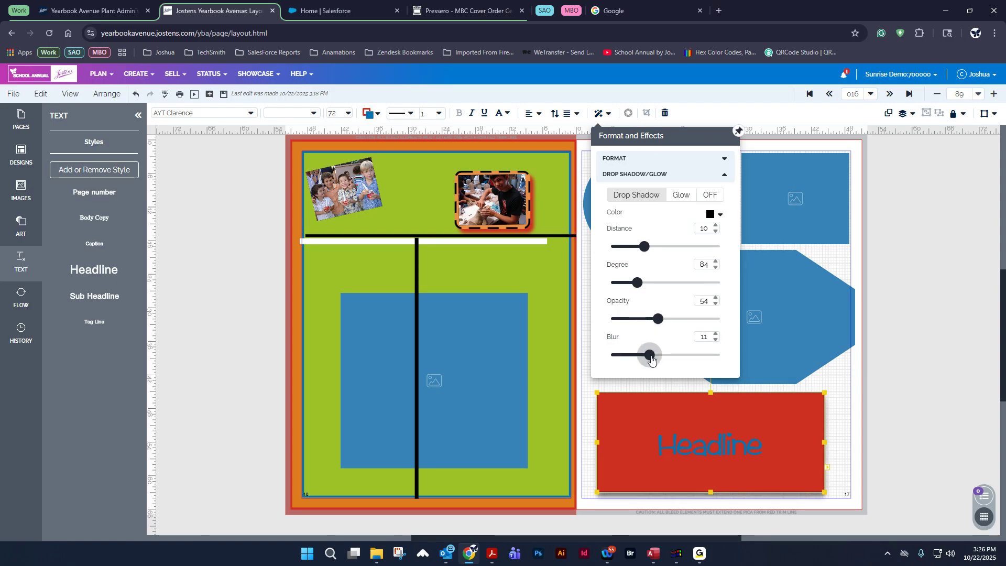
Make the shape fill of the headline's frame transparent
click(370, 113)
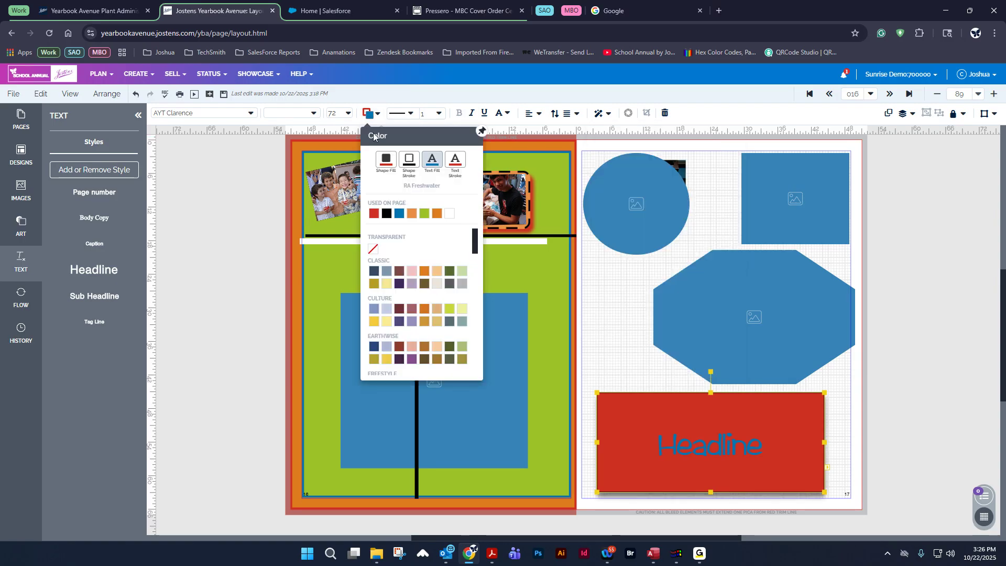
click(385, 160)
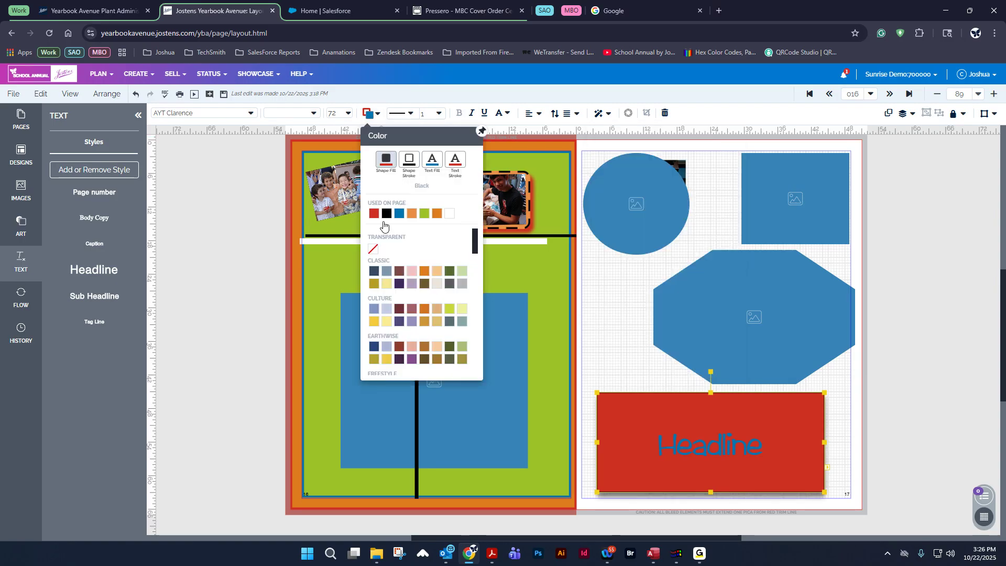
click(373, 250)
Make the shape stroke of the headline's frame transparent and move the headline up over the lower part of the octagon
click(377, 118)
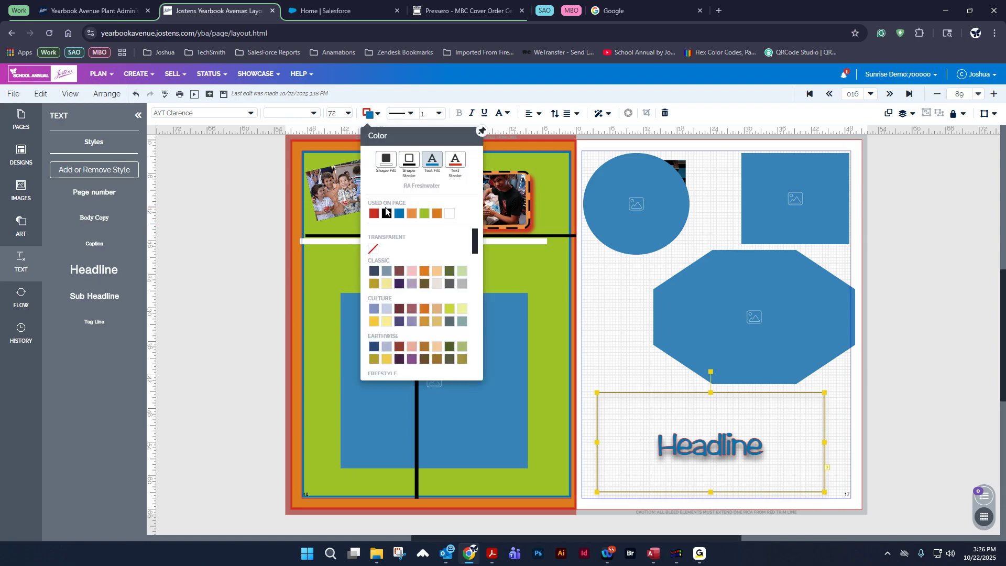
click(403, 159)
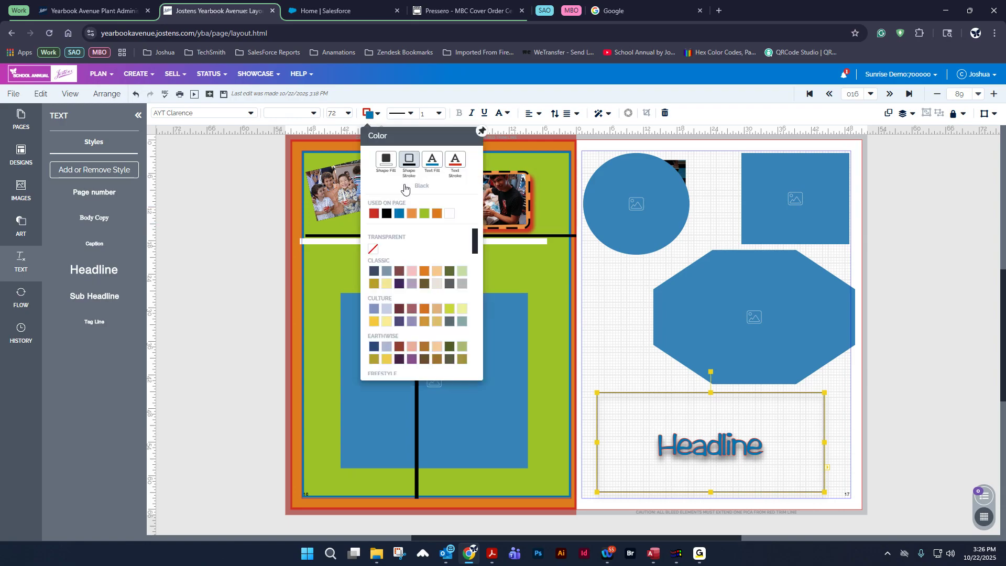
click(373, 249)
click(613, 348)
drag(702, 447, 671, 411)
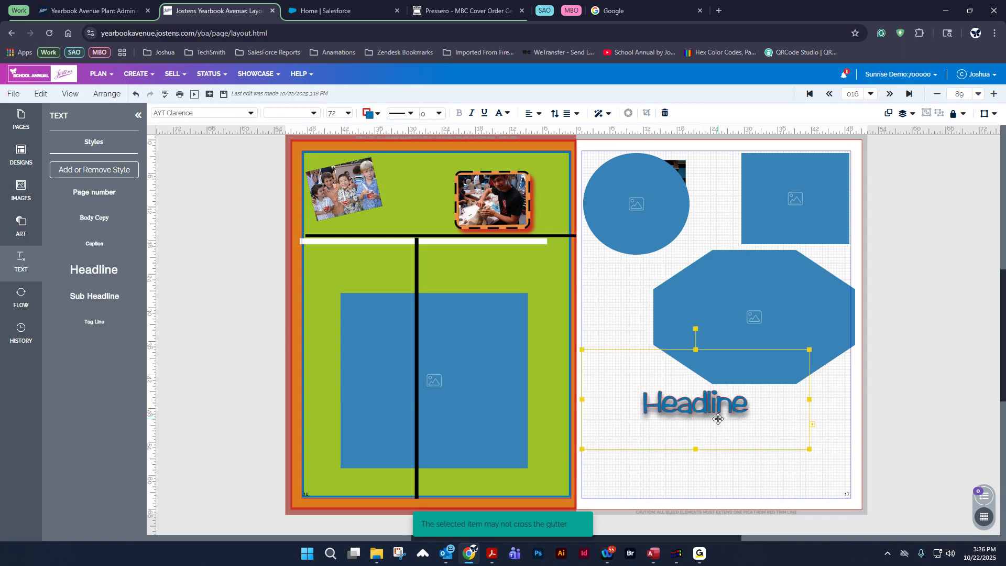
Set the headline's drop shadow to opacity 74 and blur 10
click(599, 113)
click(644, 293)
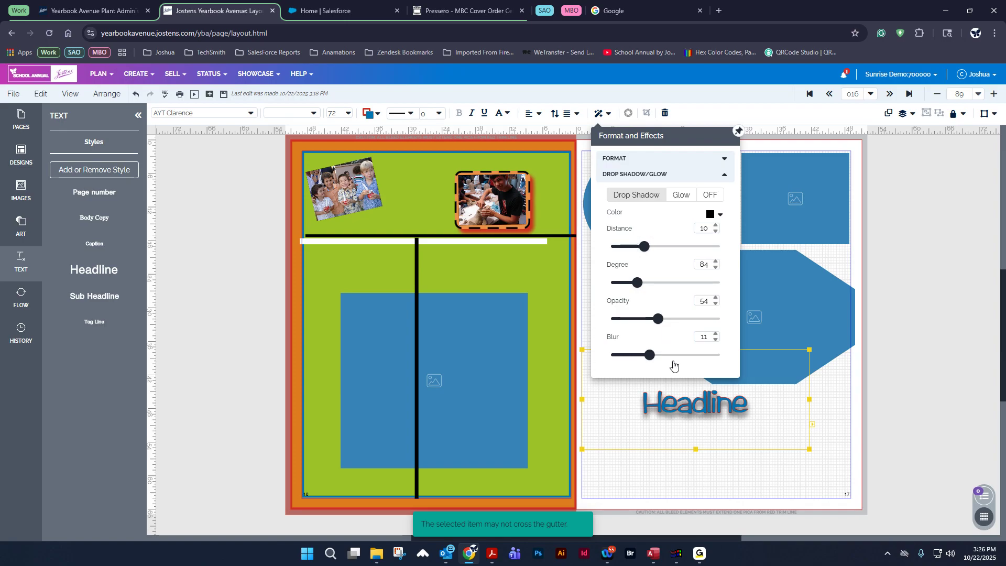
mouse_move(650, 355)
mouse_down()
mouse_move(672, 354)
mouse_move(649, 358)
mouse_up()
drag(657, 319, 684, 318)
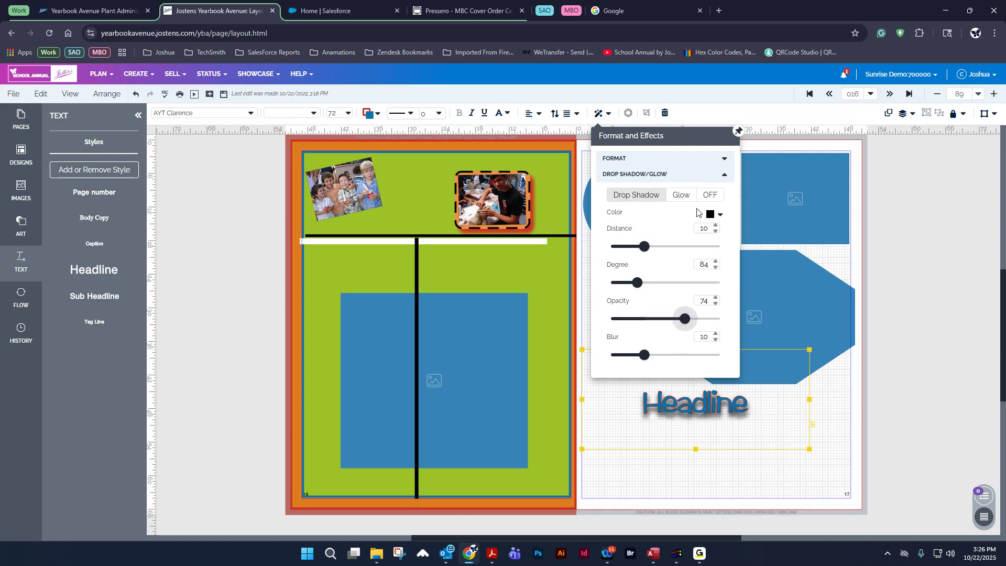
Replace the headline's drop shadow with an NU Limelight green glow at opacity 99 and blur 24
click(676, 195)
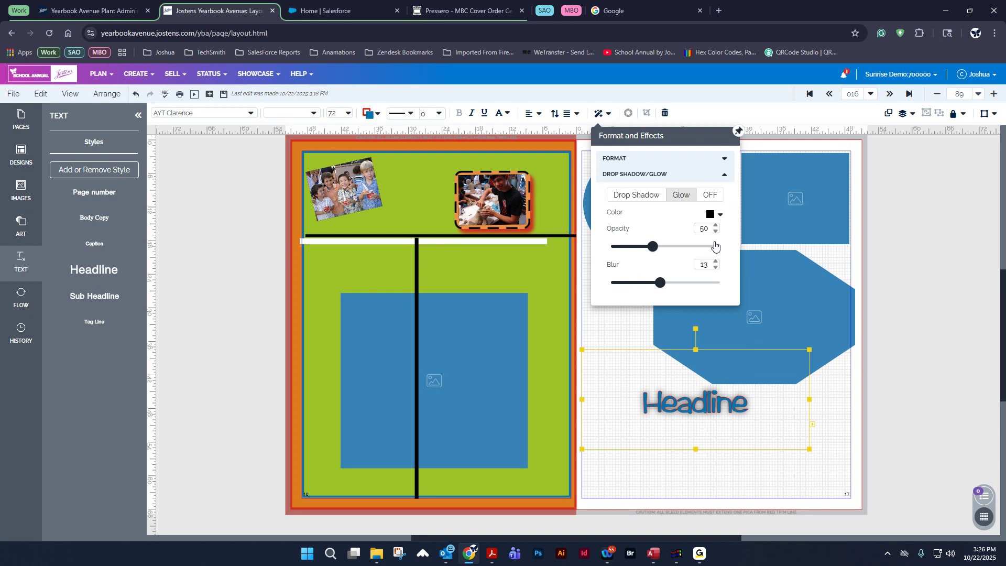
drag(652, 246, 719, 246)
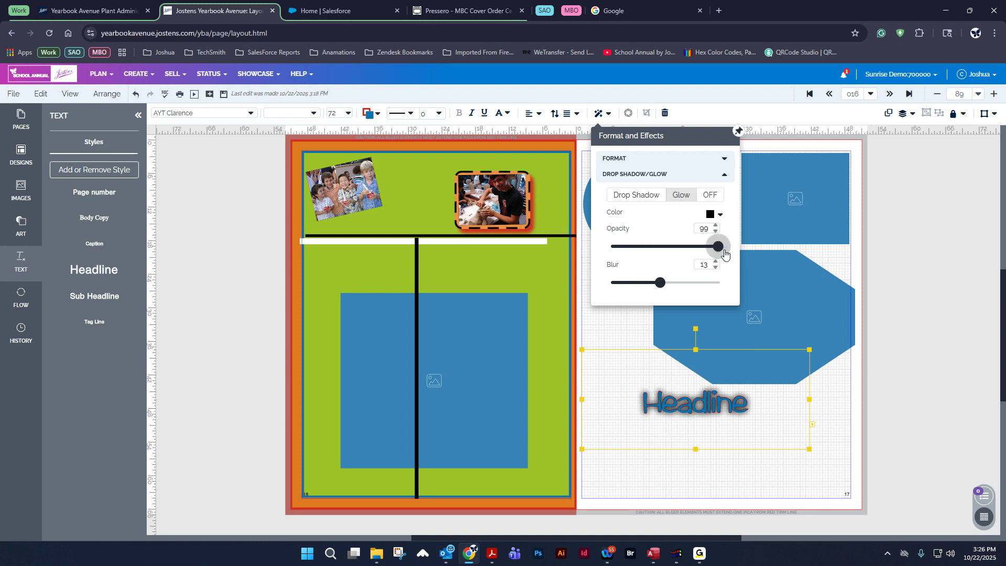
drag(669, 285, 721, 287)
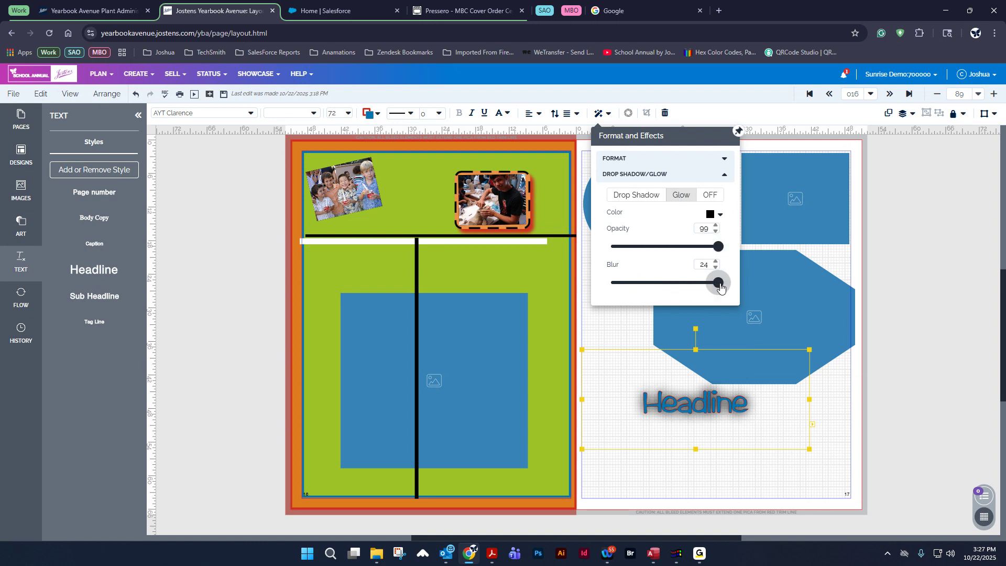
click(719, 216)
click(721, 217)
click(720, 215)
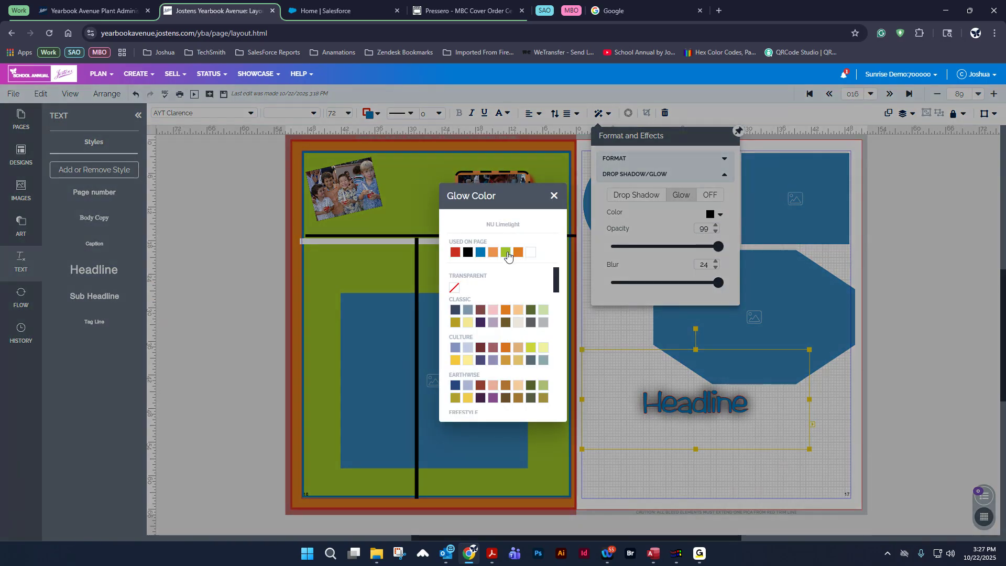
click(507, 252)
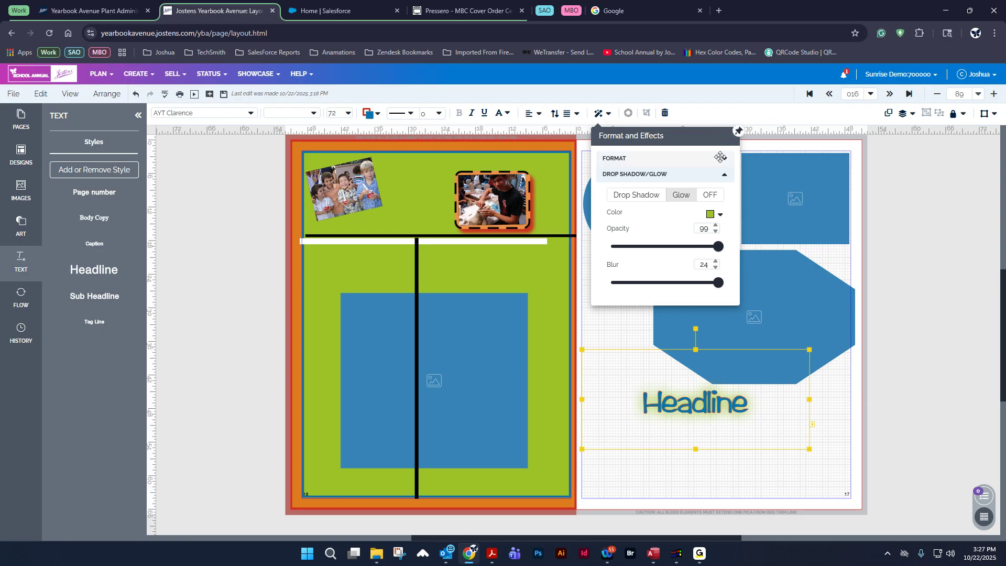
click(599, 115)
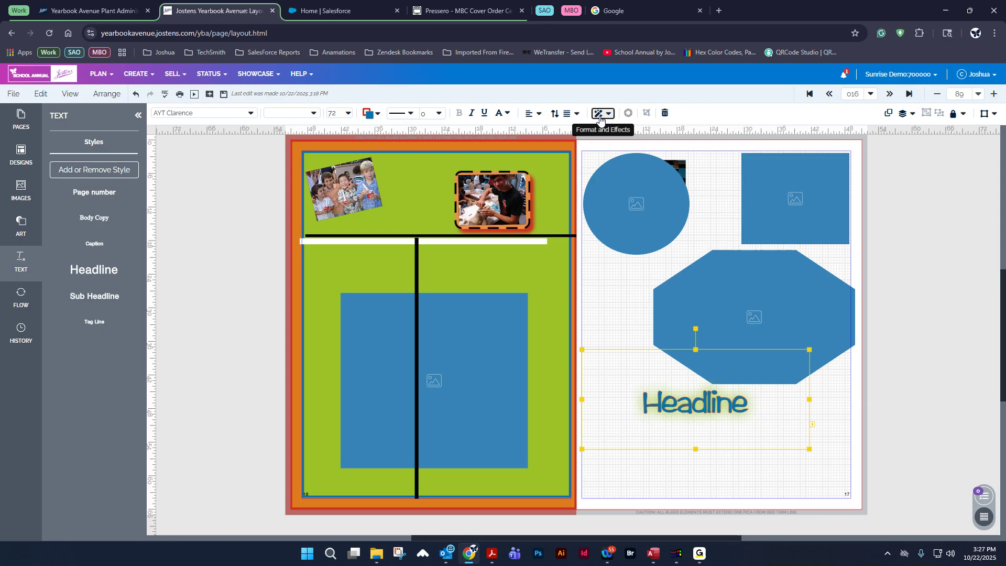
Deselect the headline, save the layout changes and go to the next spread, pages 18 and 19
click(212, 286)
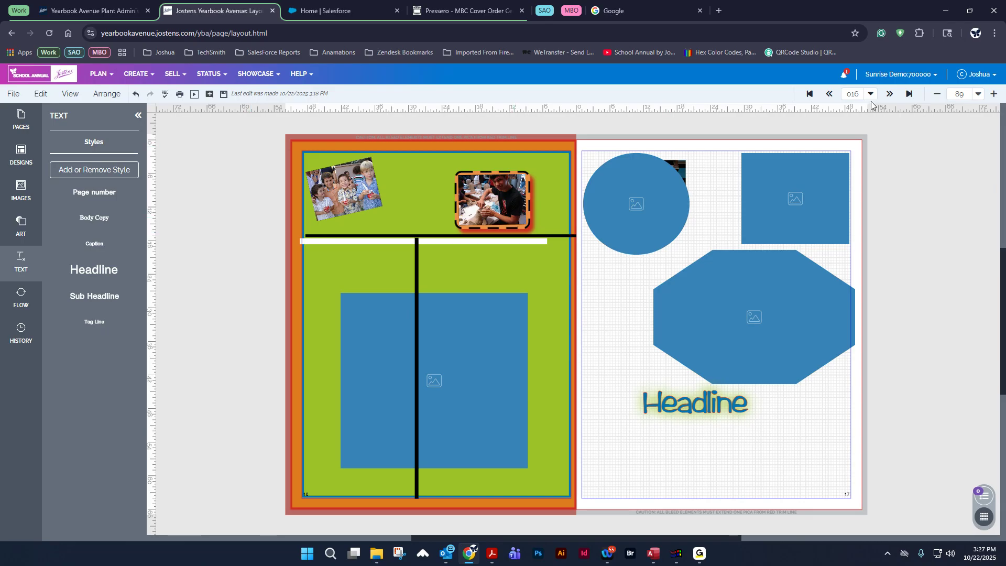
click(888, 94)
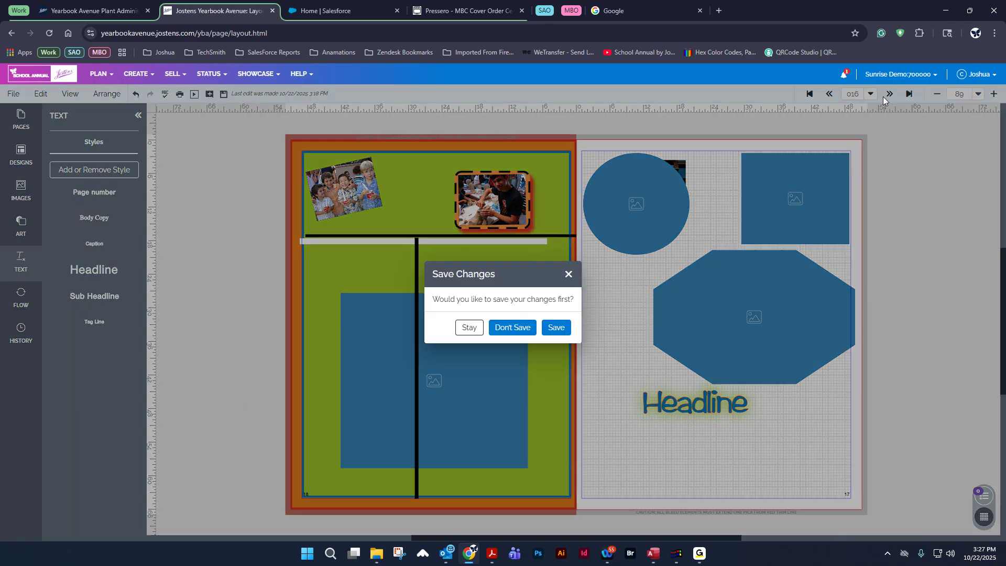
click(556, 328)
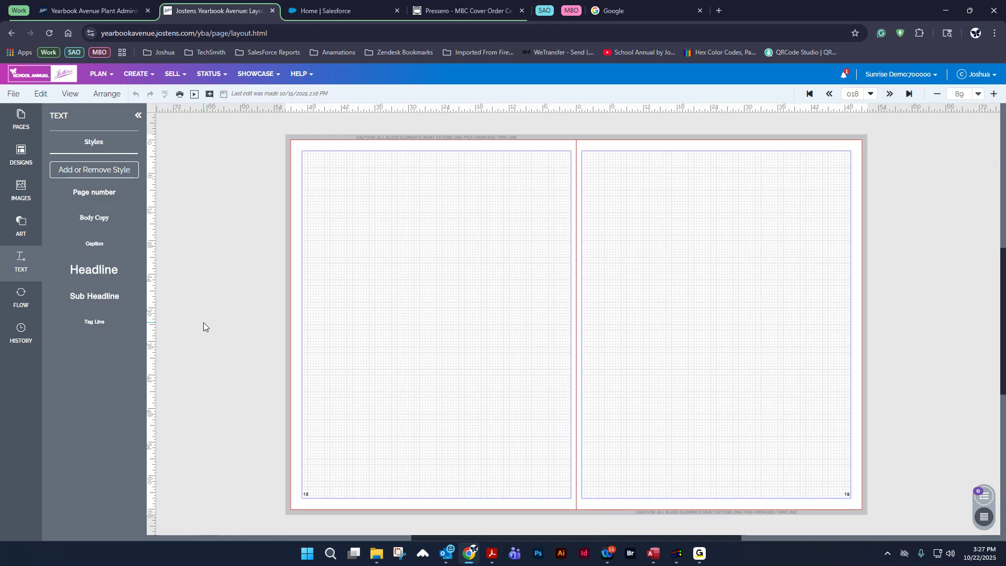
click(21, 261)
click(20, 194)
click(19, 226)
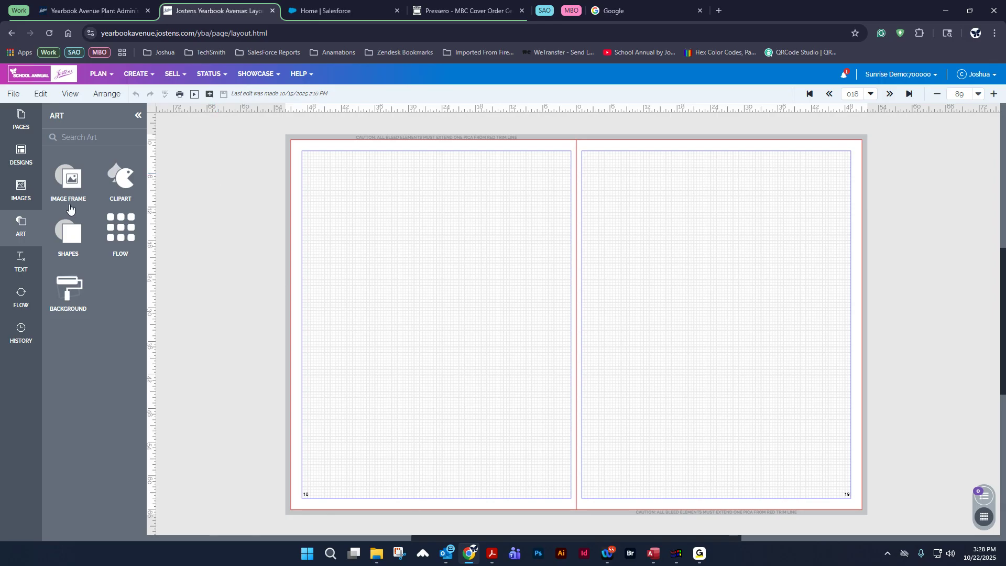
click(21, 226)
Open the Change Background settings, place them beside the spread and make the left page the target
click(44, 94)
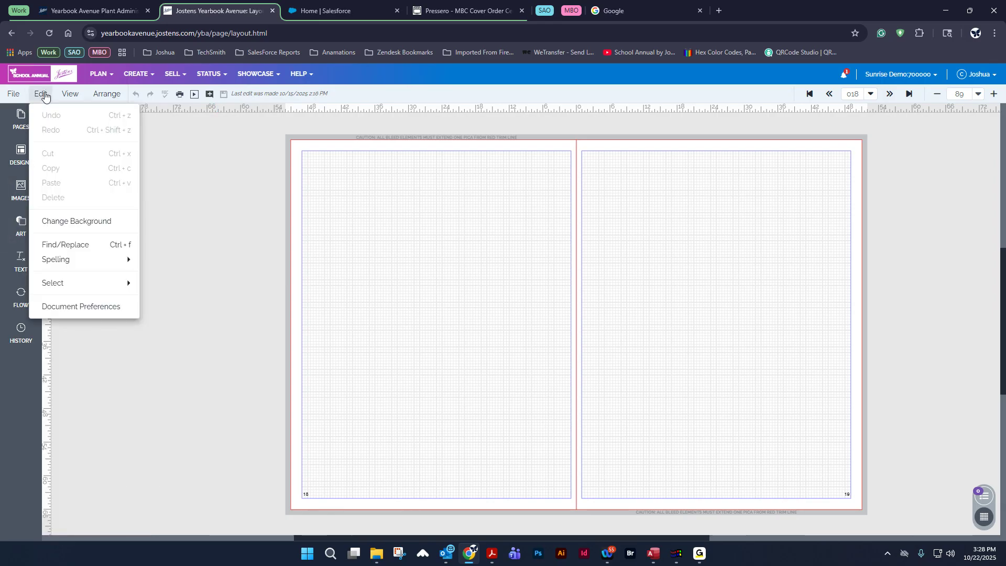
click(68, 222)
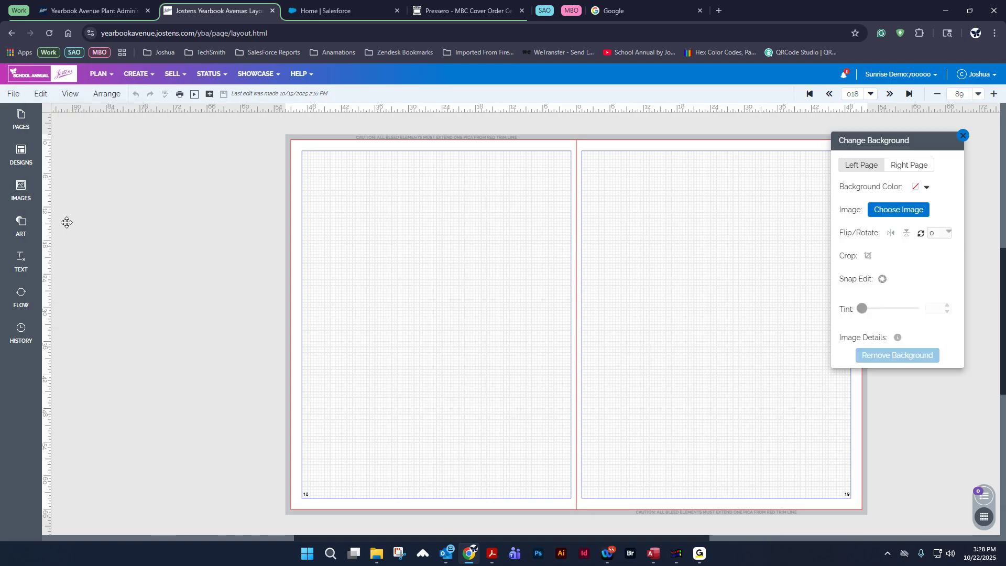
drag(905, 140, 209, 160)
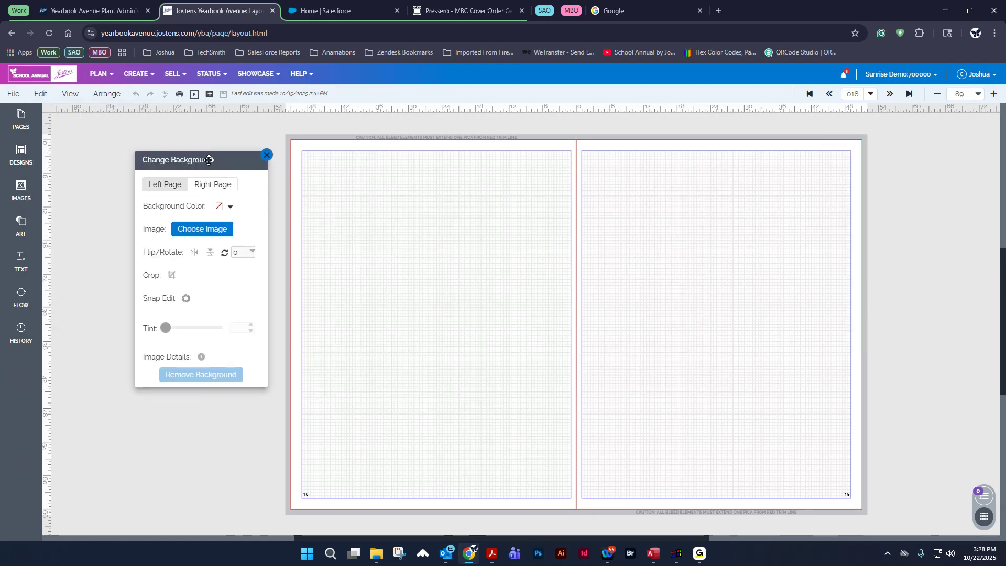
click(215, 189)
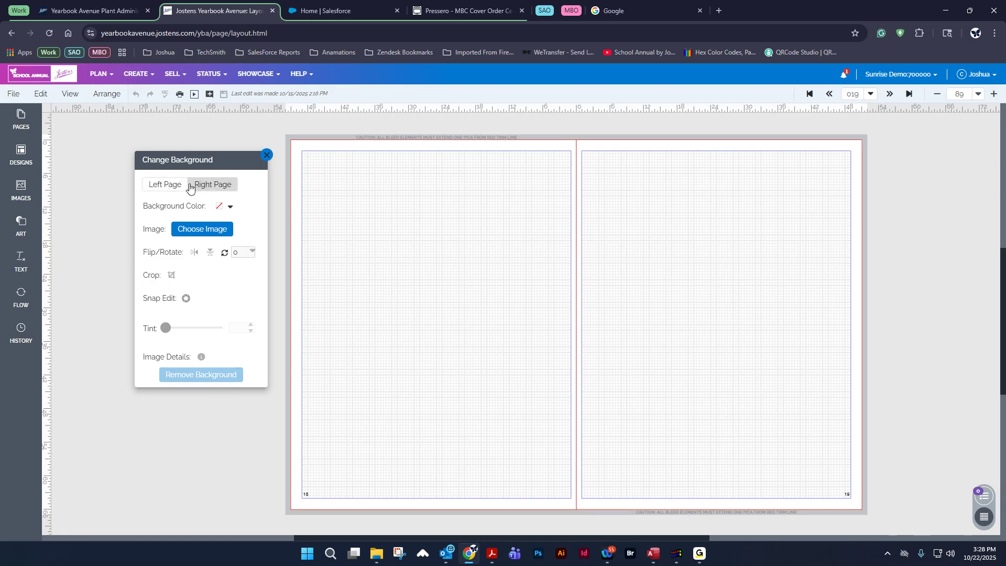
click(153, 186)
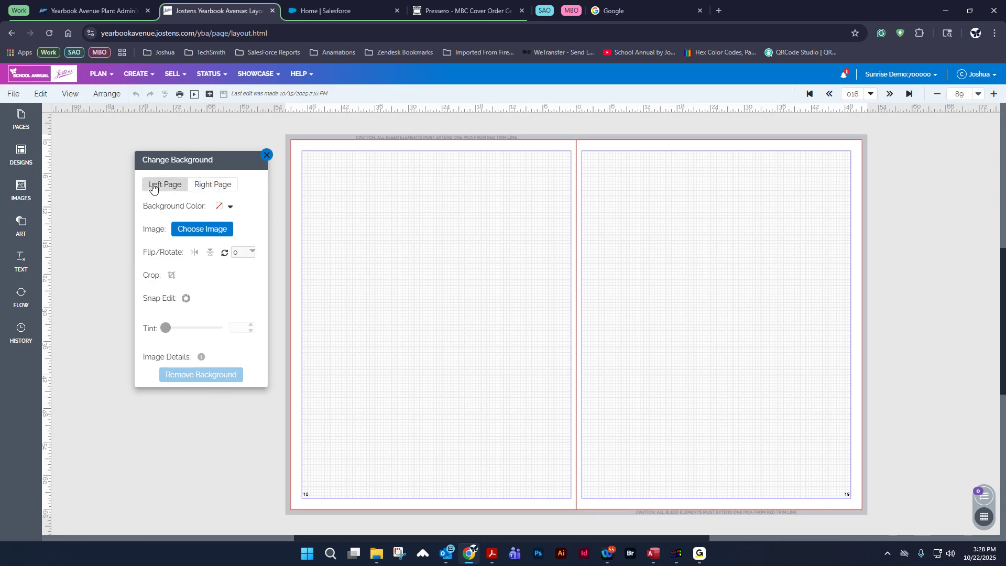
click(223, 187)
click(168, 189)
Try a red and a brown background color on the left page
click(230, 206)
scroll(295, 357, down, 3)
click(247, 349)
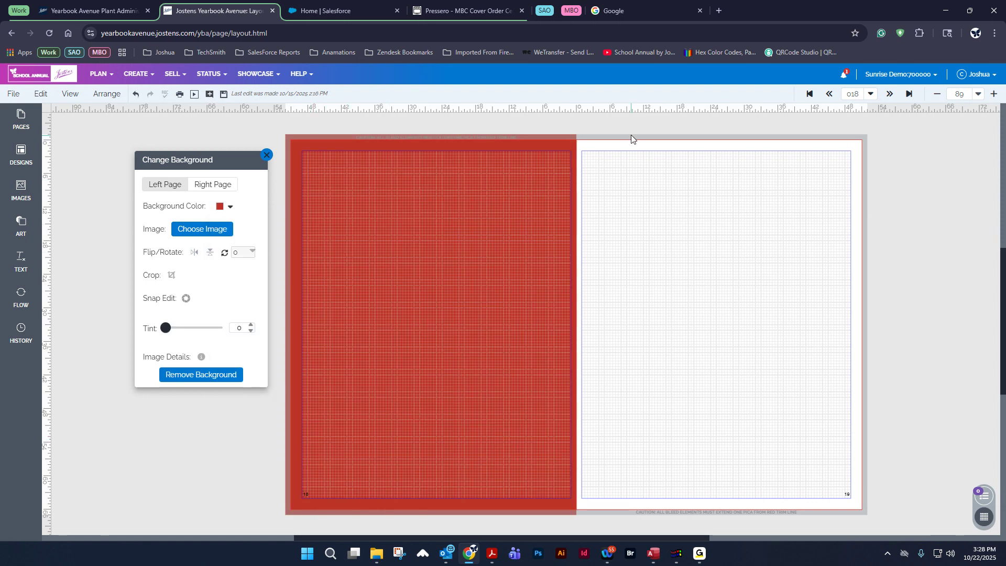
click(230, 206)
click(275, 324)
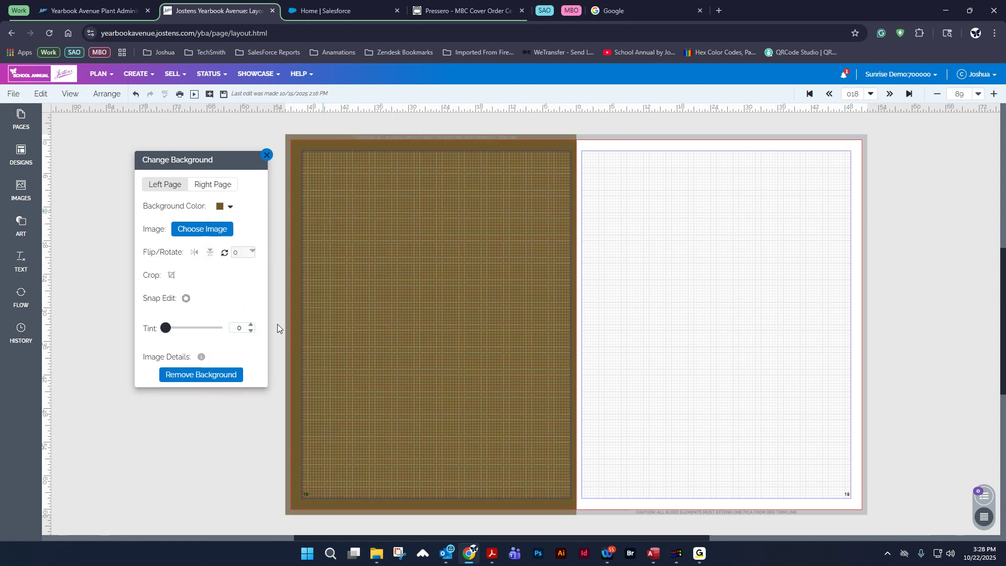
Open the background image library for the left page and show the Ads images from the Activity category
click(199, 230)
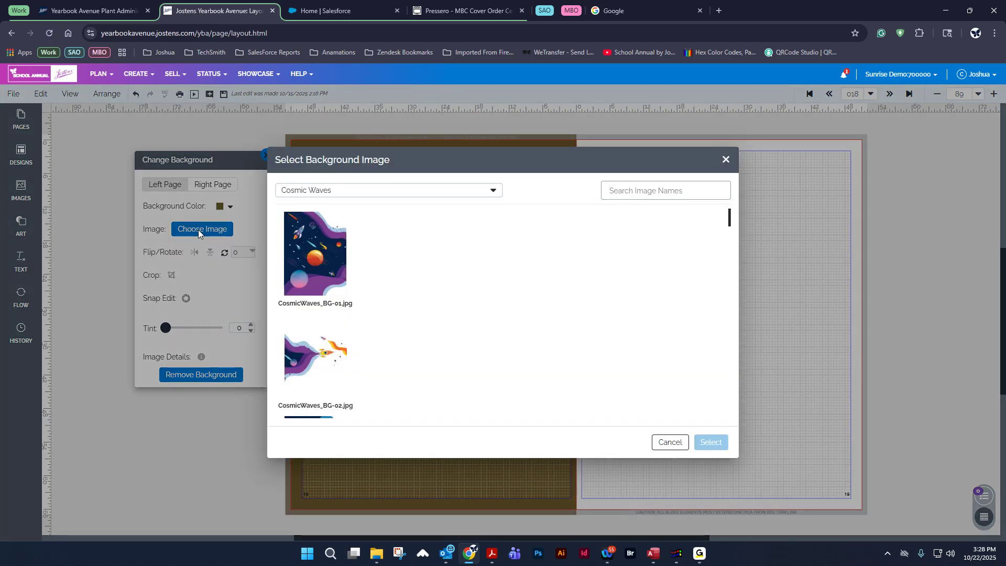
click(415, 189)
scroll(324, 281, up, 3)
scroll(323, 281, up, 2)
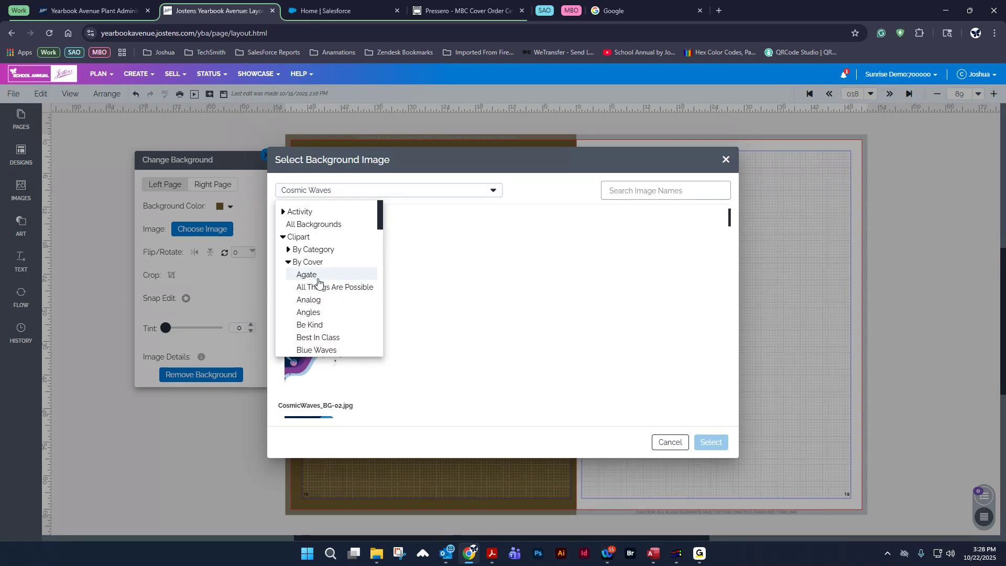
click(283, 213)
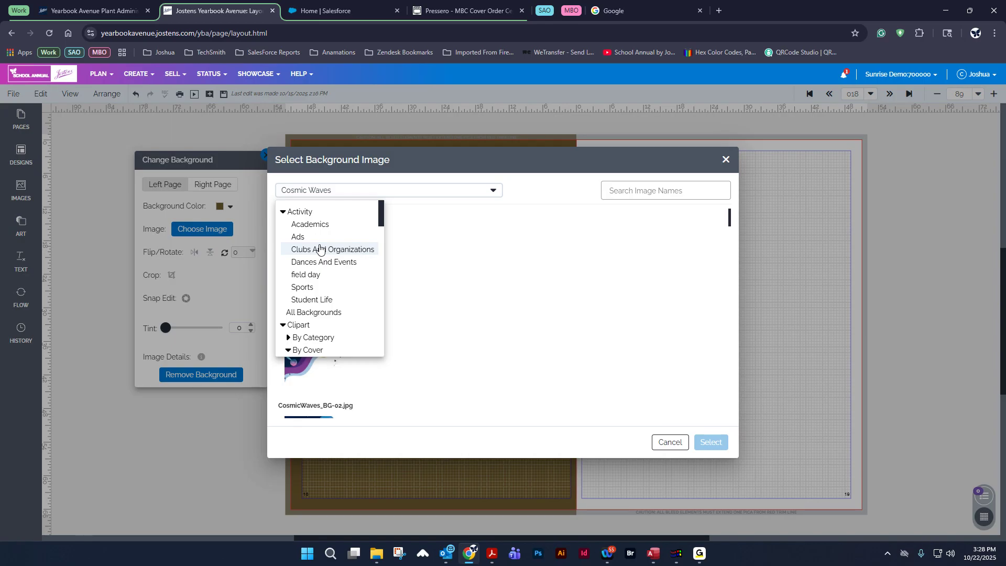
click(298, 237)
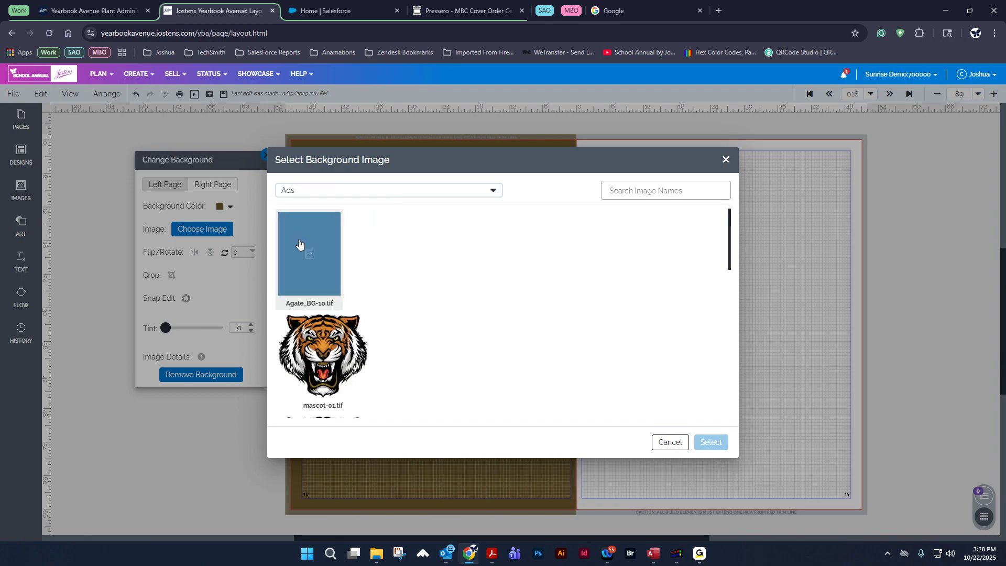
Look through the Ads images and apply mascot-01.tif as the left page's background
scroll(363, 285, down, 4)
scroll(379, 314, down, 3)
scroll(386, 319, up, 7)
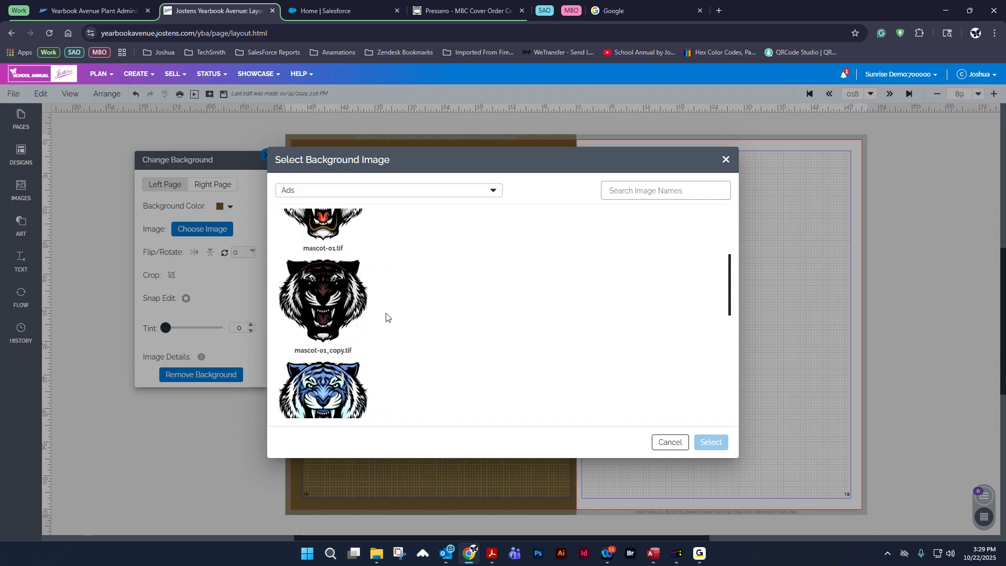
scroll(380, 318, down, 5)
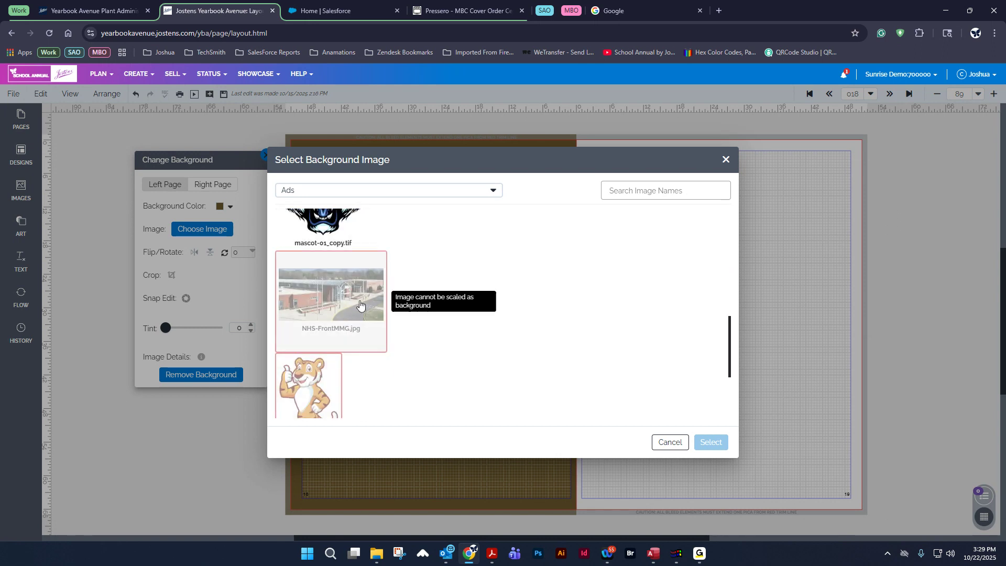
scroll(327, 383, down, 3)
scroll(367, 378, up, 8)
scroll(383, 376, down, 1)
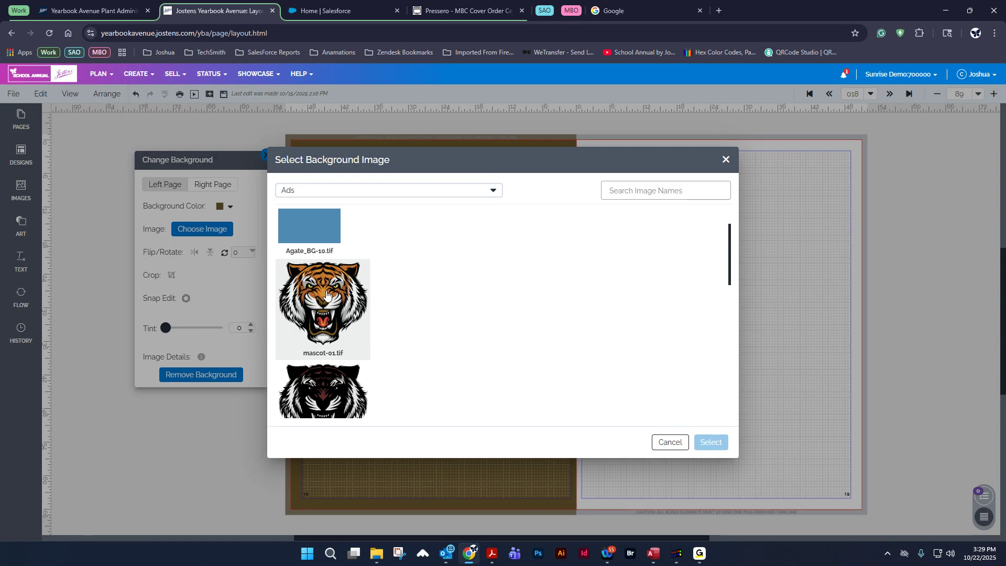
click(315, 303)
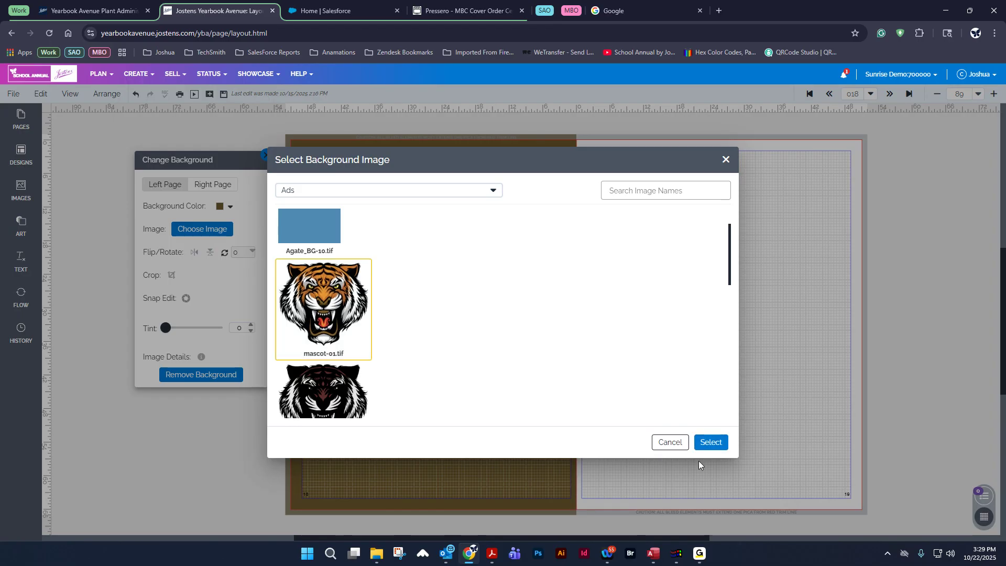
click(710, 442)
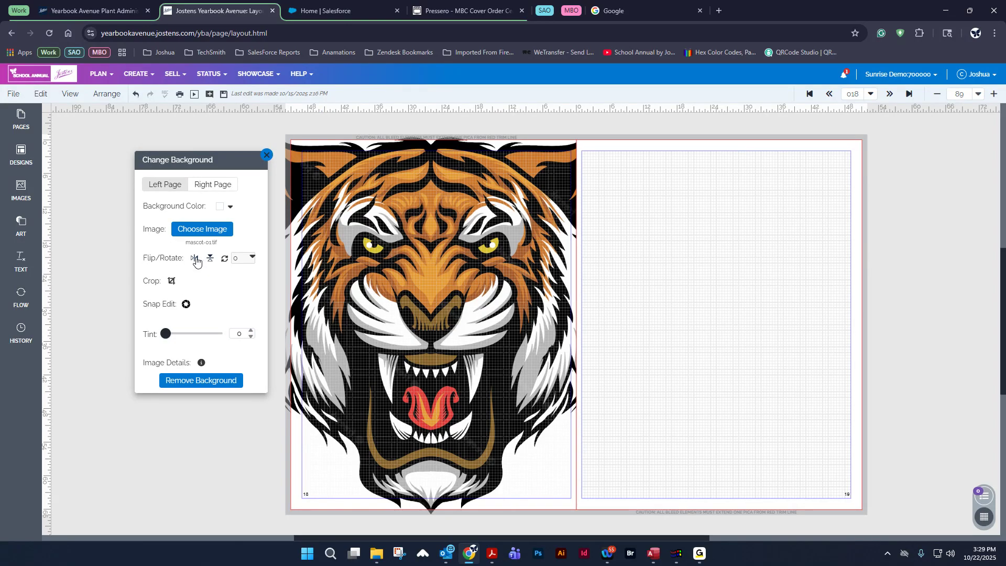
Flip the tiger background vertically and back to upright, and flip it horizontally
click(210, 259)
click(210, 259)
click(210, 260)
click(210, 260)
click(193, 258)
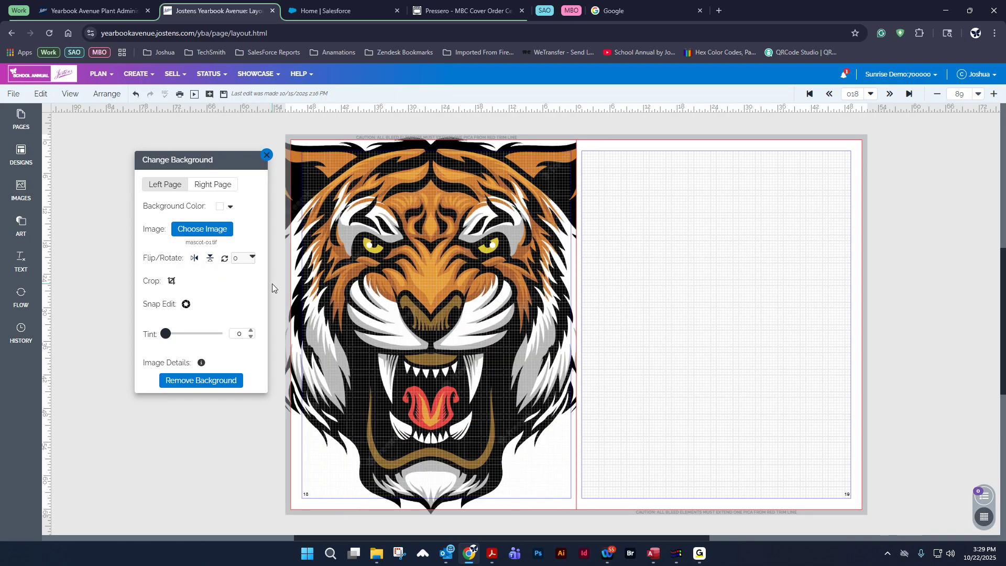
Try rotating the tiger background to 270 degrees and return the rotation to 0
click(250, 260)
click(276, 296)
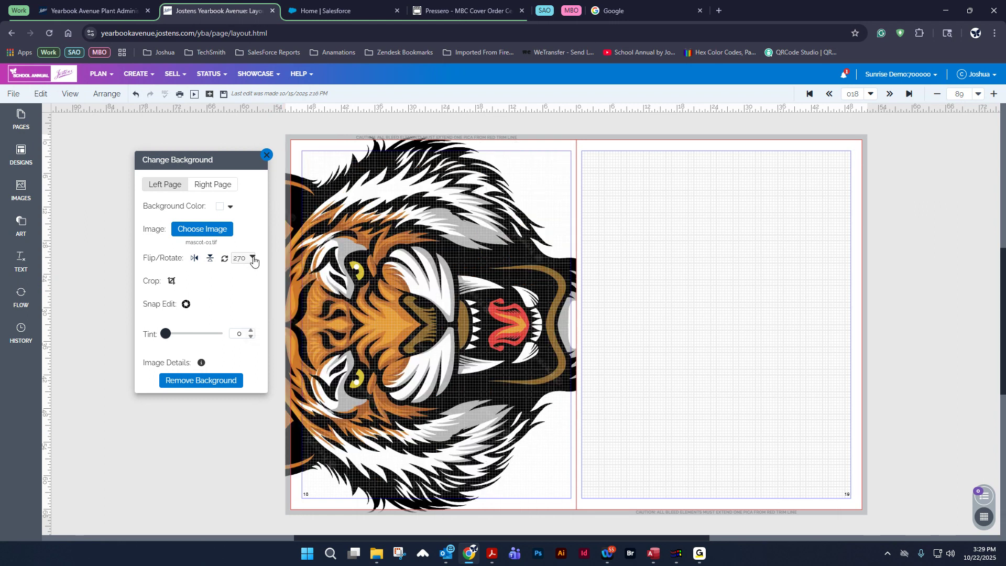
click(252, 259)
click(278, 308)
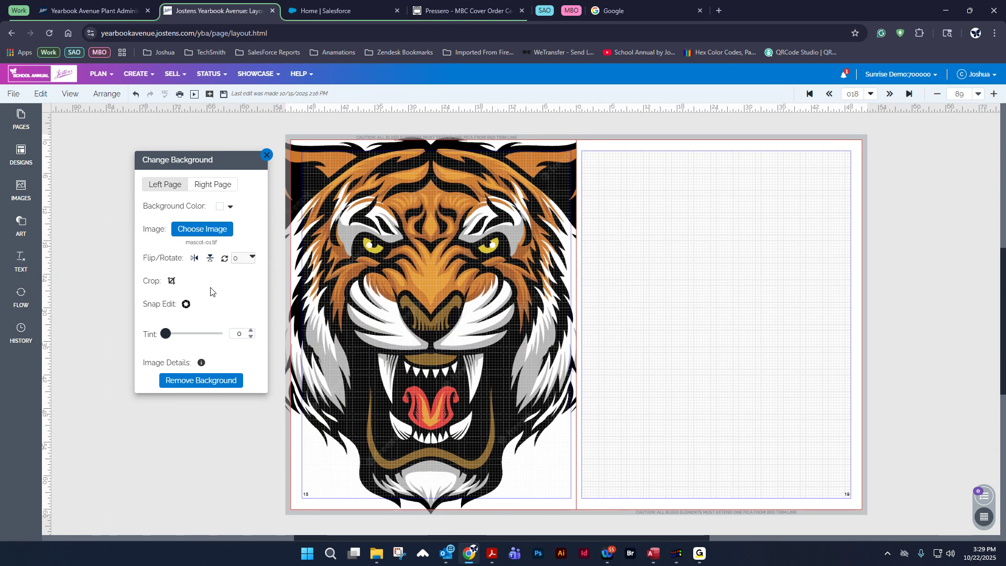
Crop the tiger background by shifting the image to the right within the left page
click(185, 302)
drag(440, 286, 499, 288)
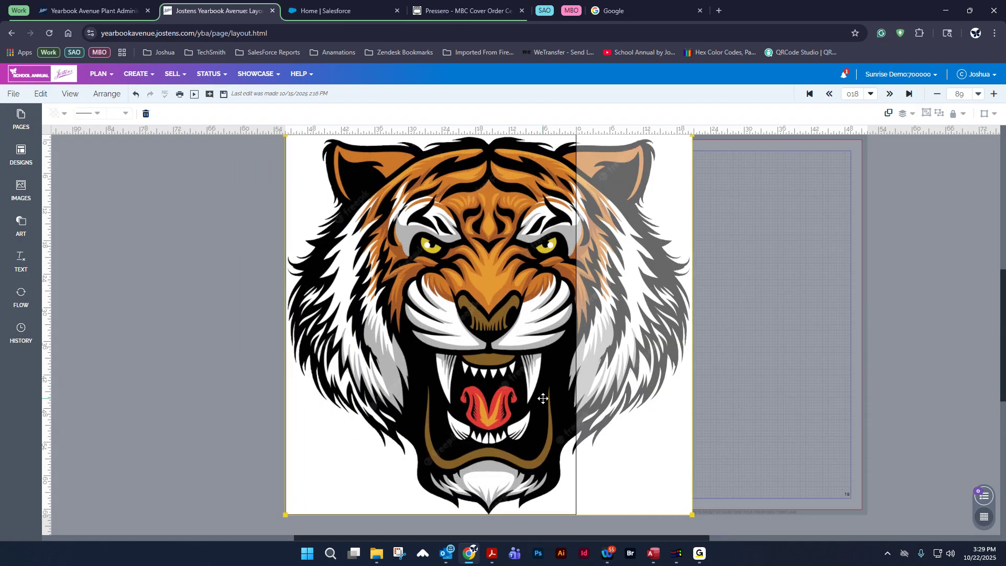
Shift the tiger background image sideways within its crop so the tiger's face fills the left page, and apply the crop
drag(540, 317, 422, 318)
click(144, 253)
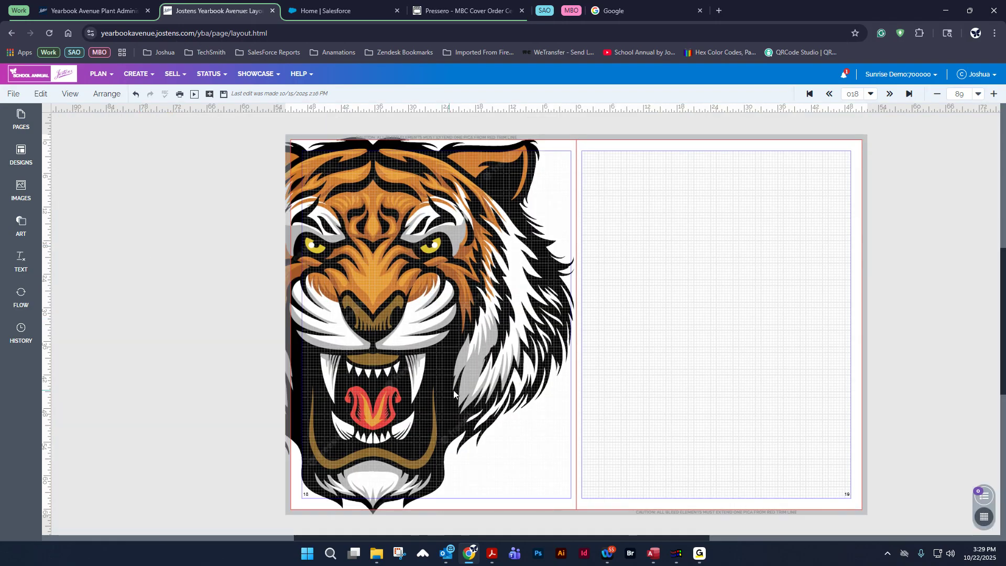
Open the left page's background settings and look over the Snap Edit options for the tiger image without saving
click(40, 93)
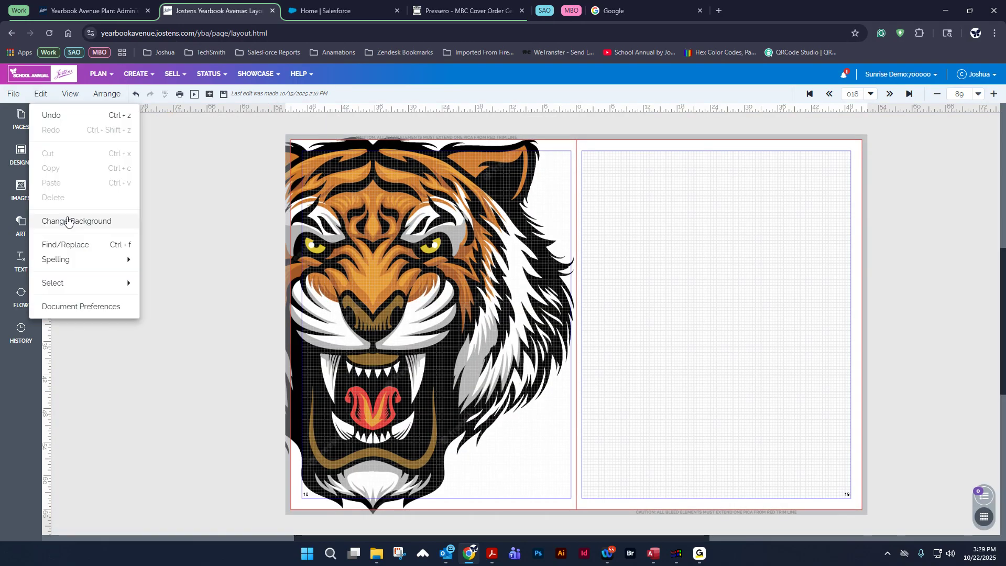
click(68, 223)
drag(902, 167, 213, 169)
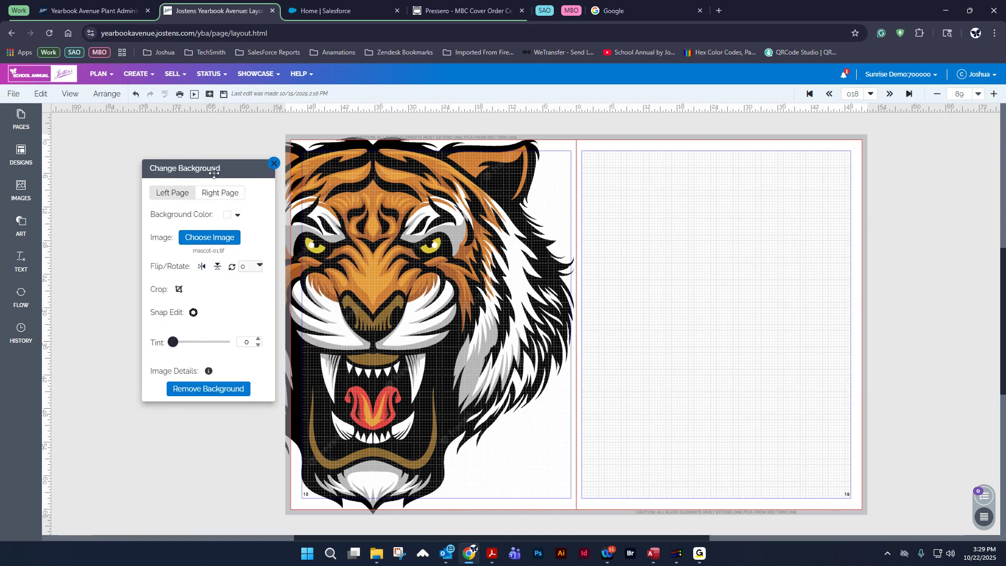
click(193, 310)
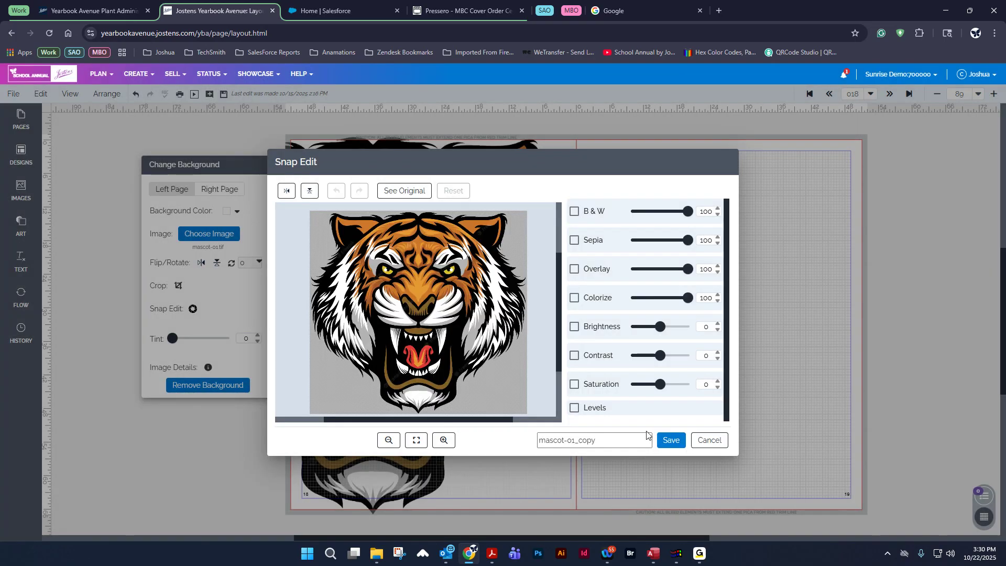
click(710, 439)
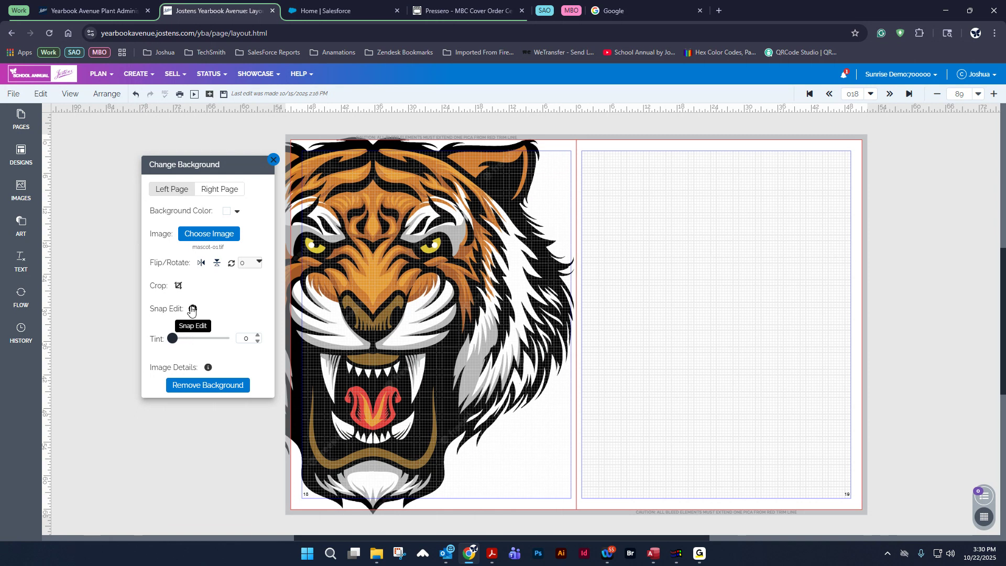
mouse_move(172, 338)
mouse_down()
mouse_move(200, 345)
mouse_move(172, 341)
mouse_up()
Give the right page an FS Rebel Red background colour with a tint of 28
click(220, 189)
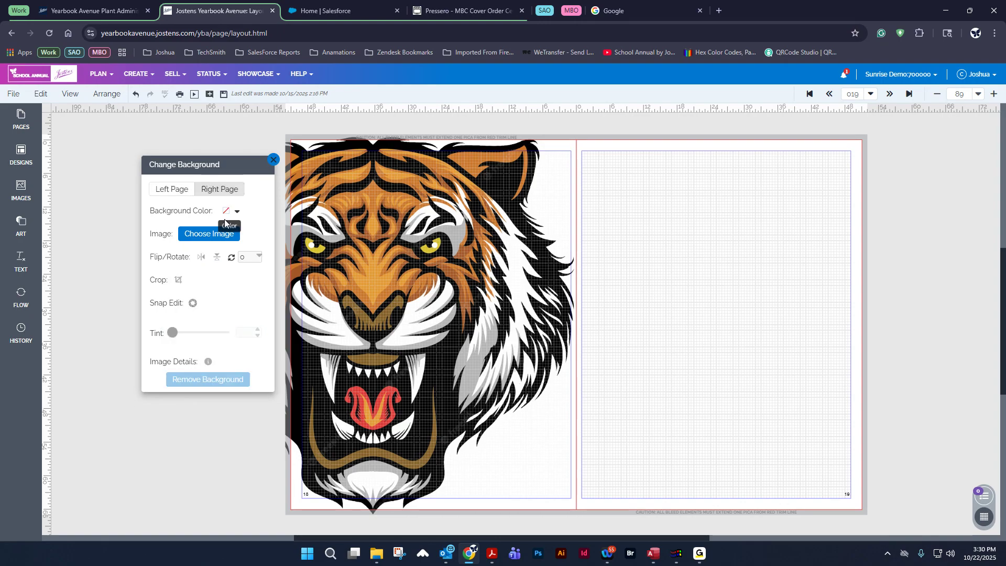
click(226, 211)
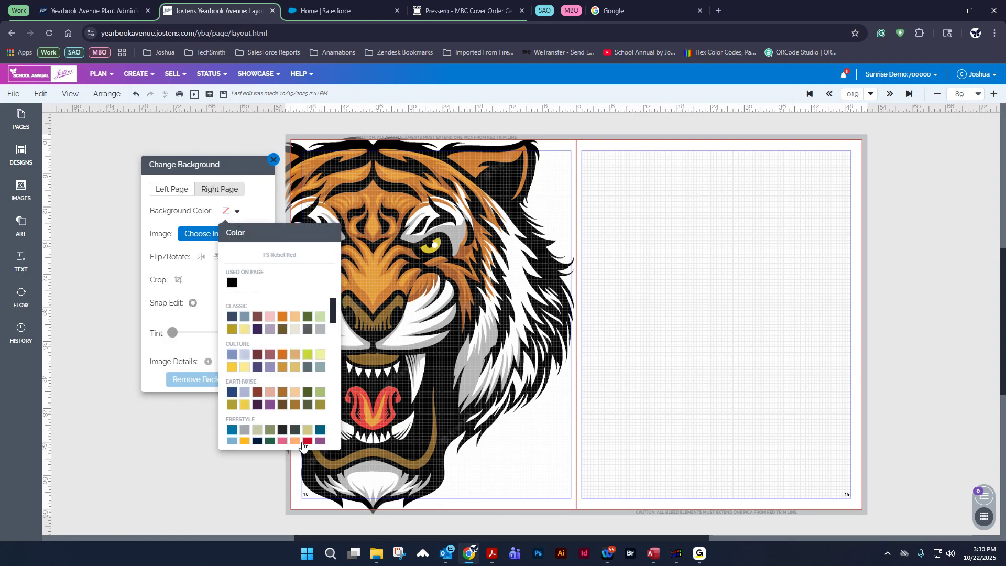
click(307, 441)
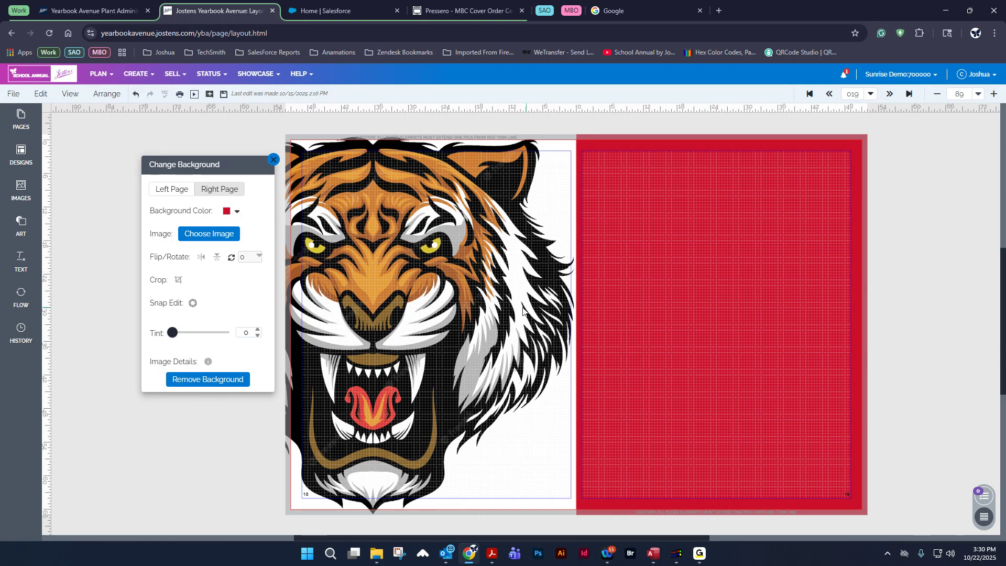
right_click(168, 335)
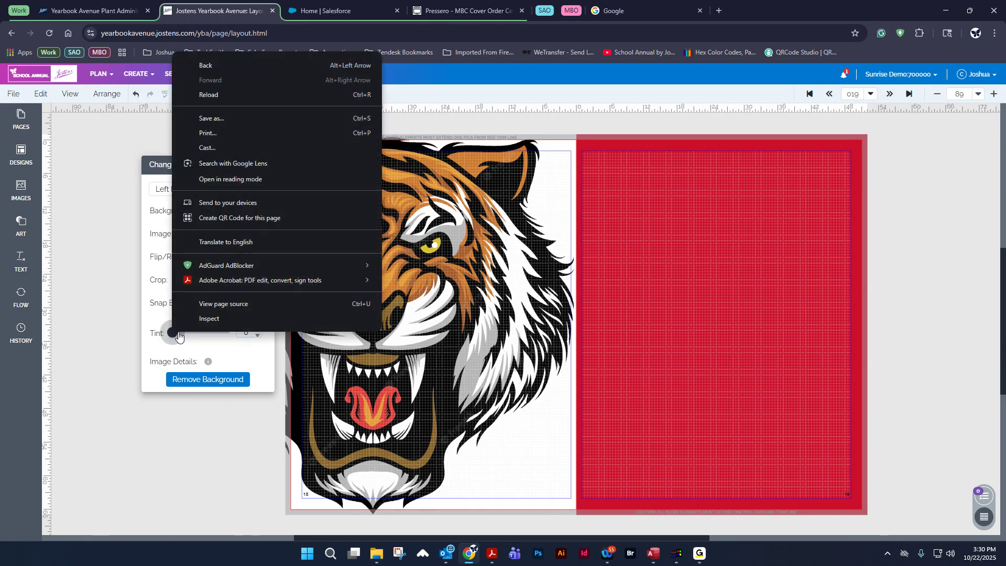
click(169, 335)
drag(169, 335, 189, 340)
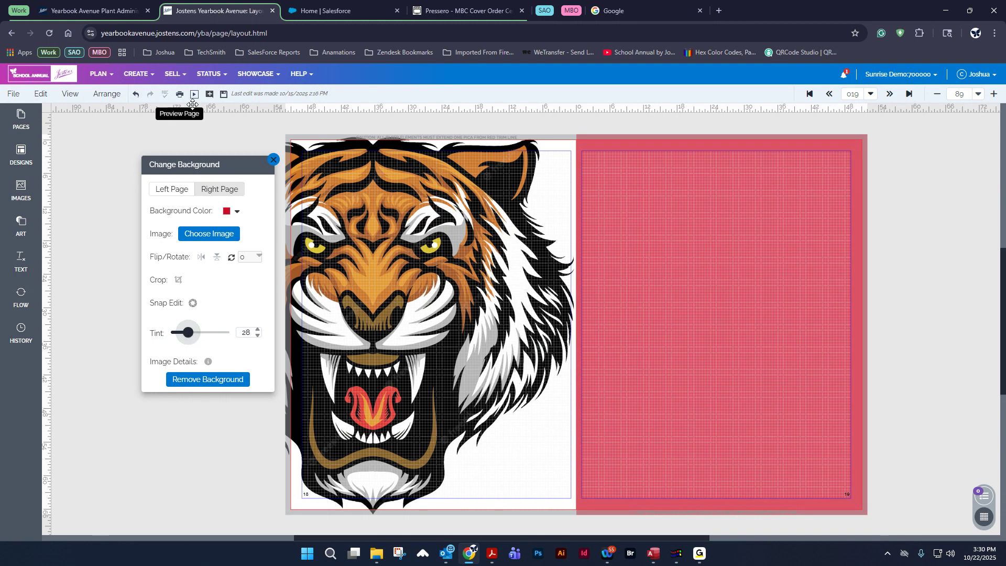
Save the spread, review both pages in the PDF proof, and return to the layout
click(223, 94)
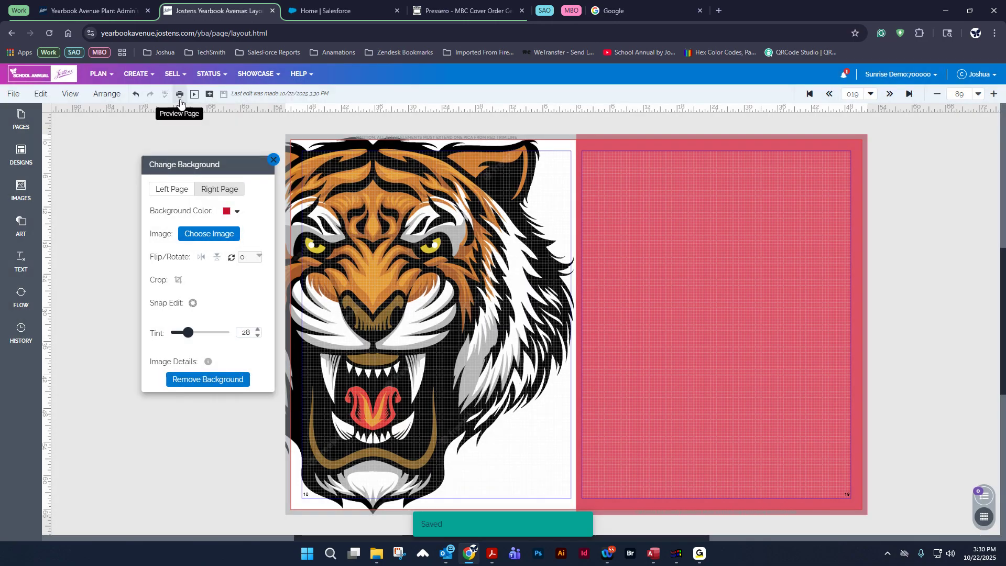
click(179, 94)
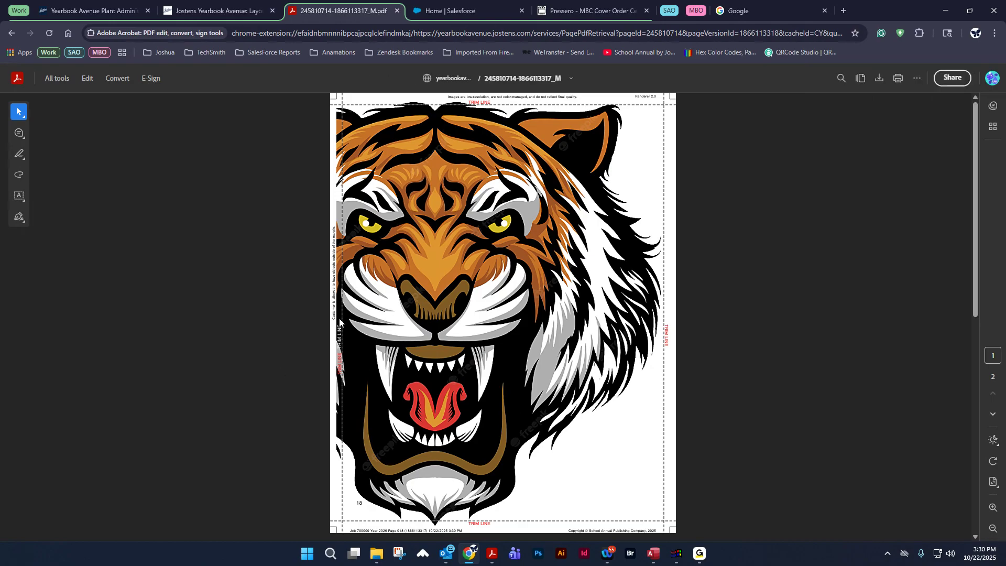
scroll(339, 322, down, 8)
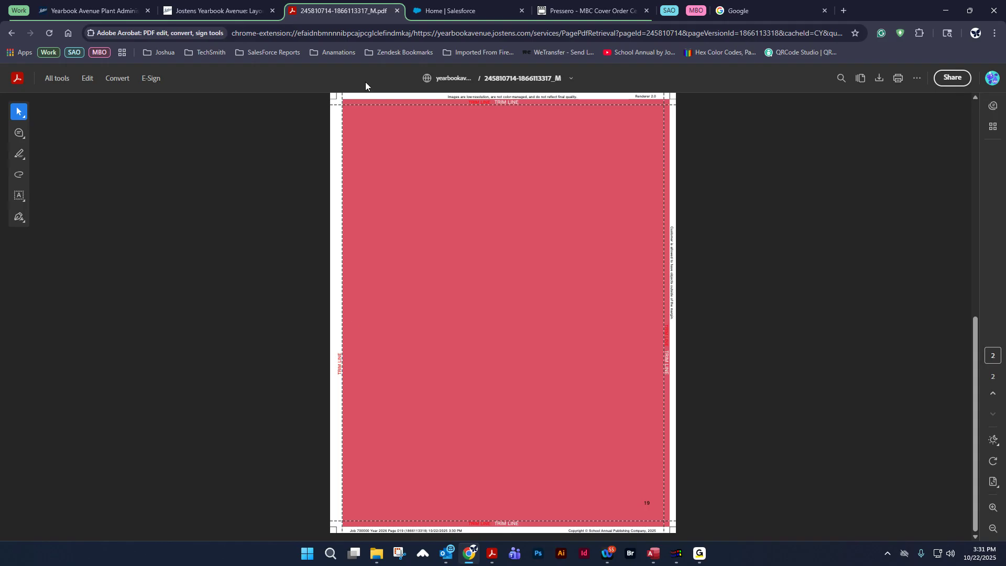
middle_click(345, 9)
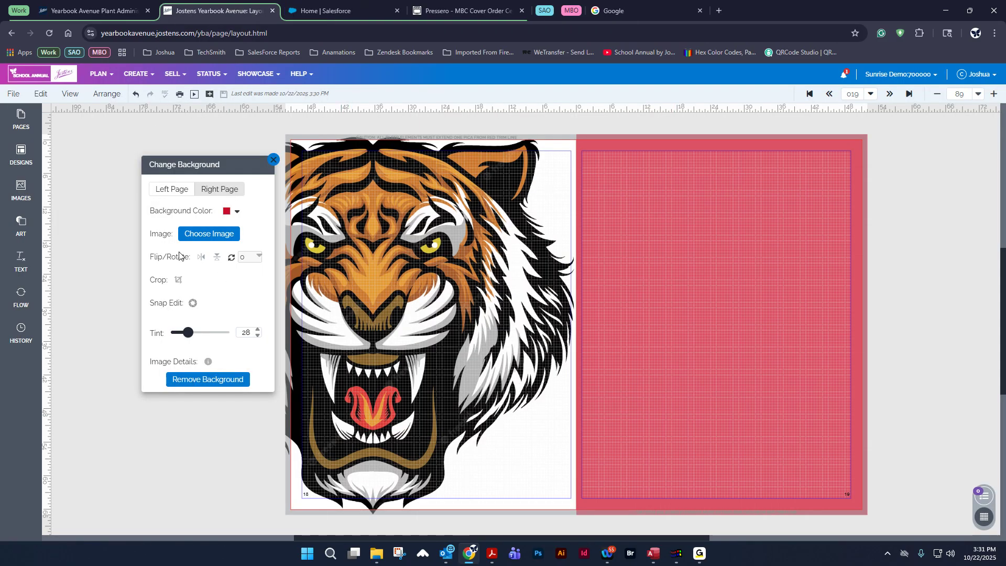
Remove the backgrounds from both the right and left pages and close the background settings
click(199, 381)
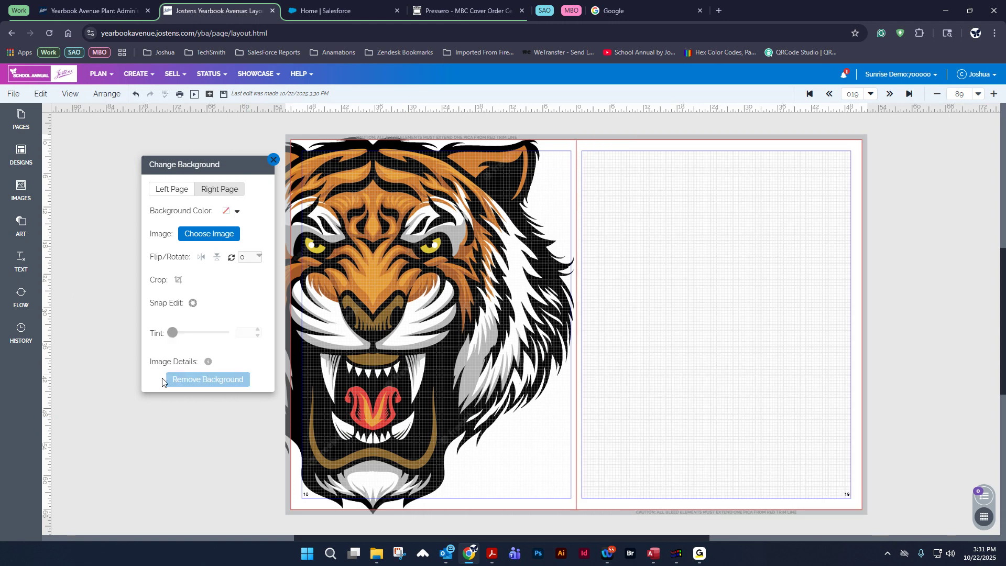
click(169, 191)
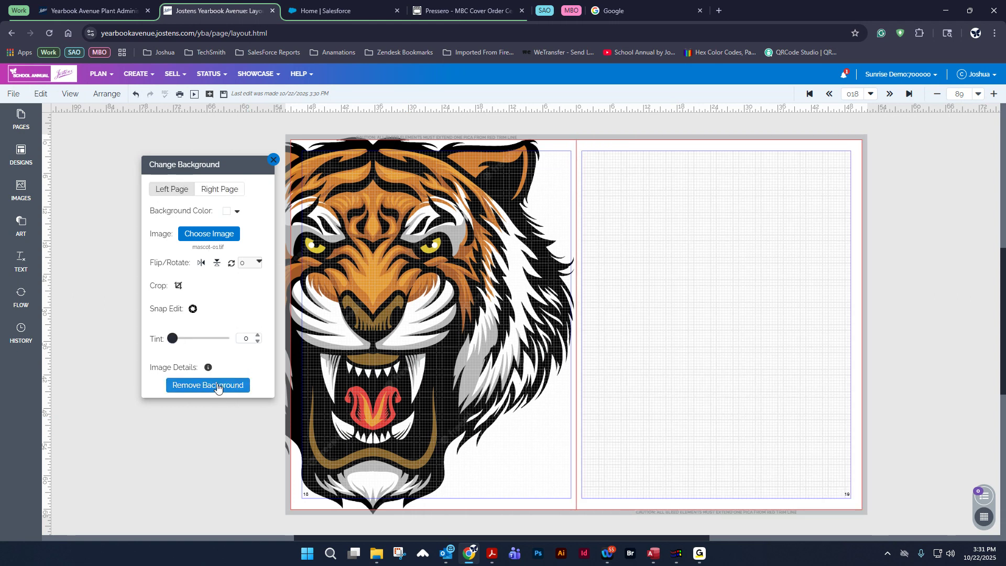
click(220, 381)
click(273, 160)
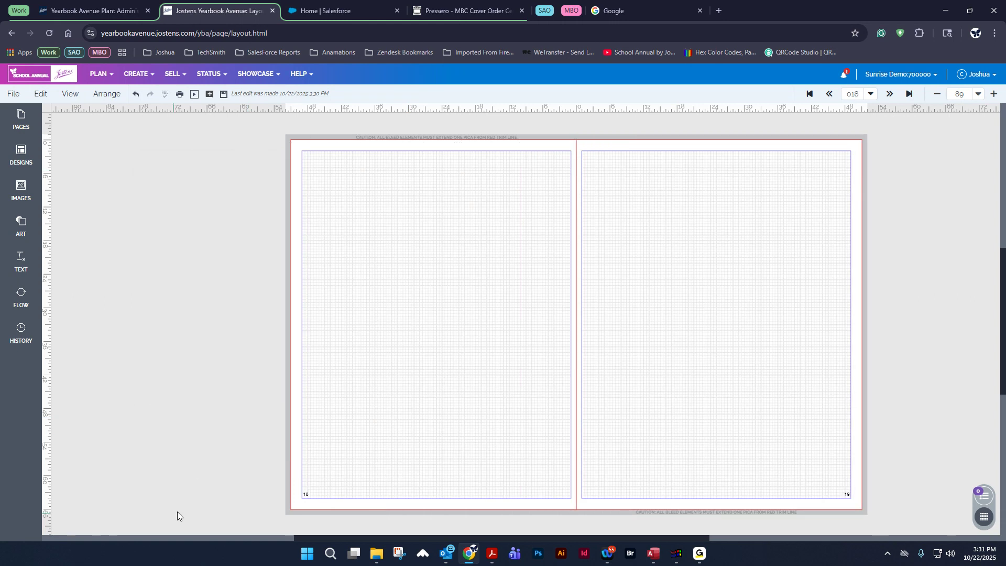
Browse the clipart categories by cover and show the Puzzle collection
click(25, 230)
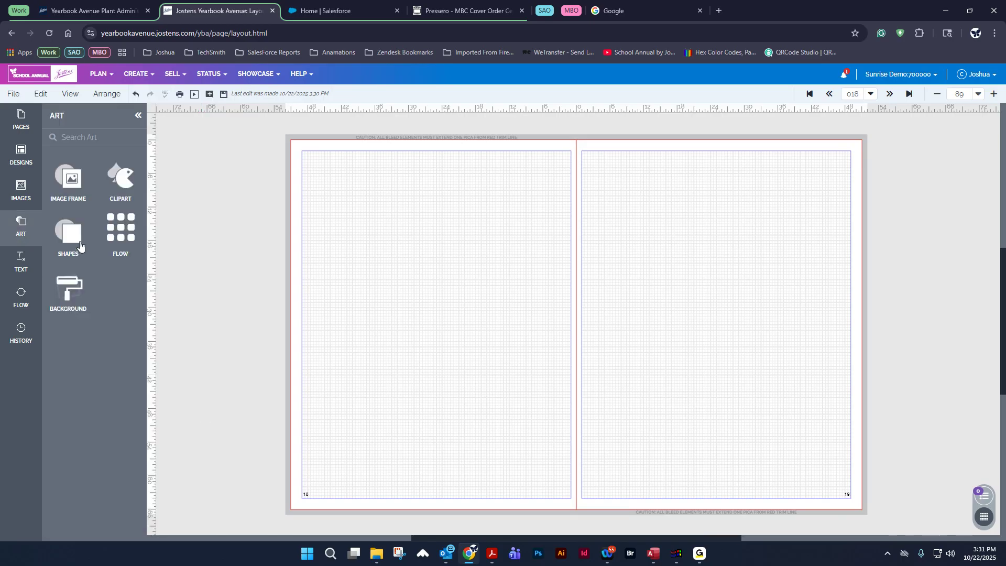
click(121, 194)
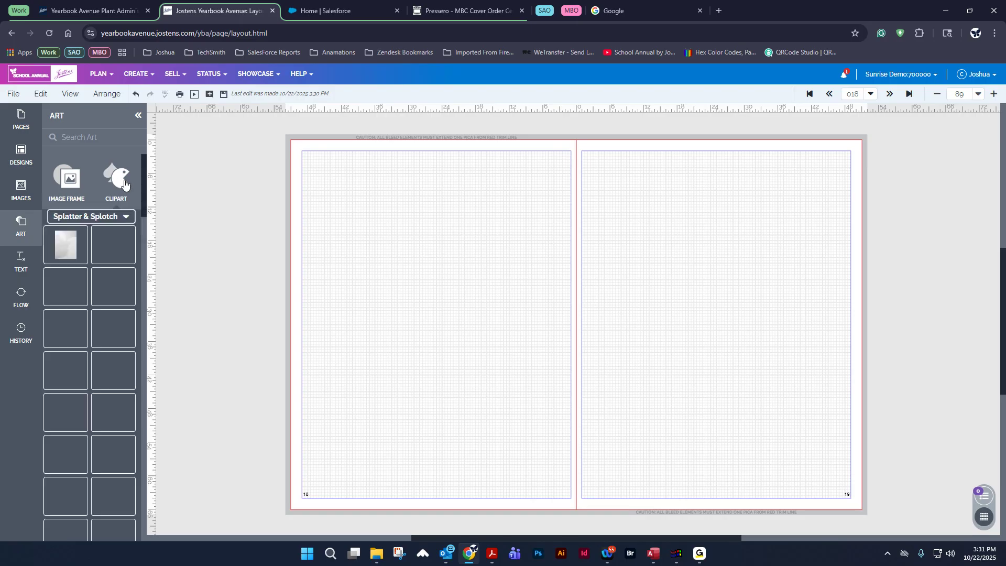
click(84, 216)
scroll(78, 283, down, 5)
scroll(79, 282, up, 15)
scroll(79, 281, up, 20)
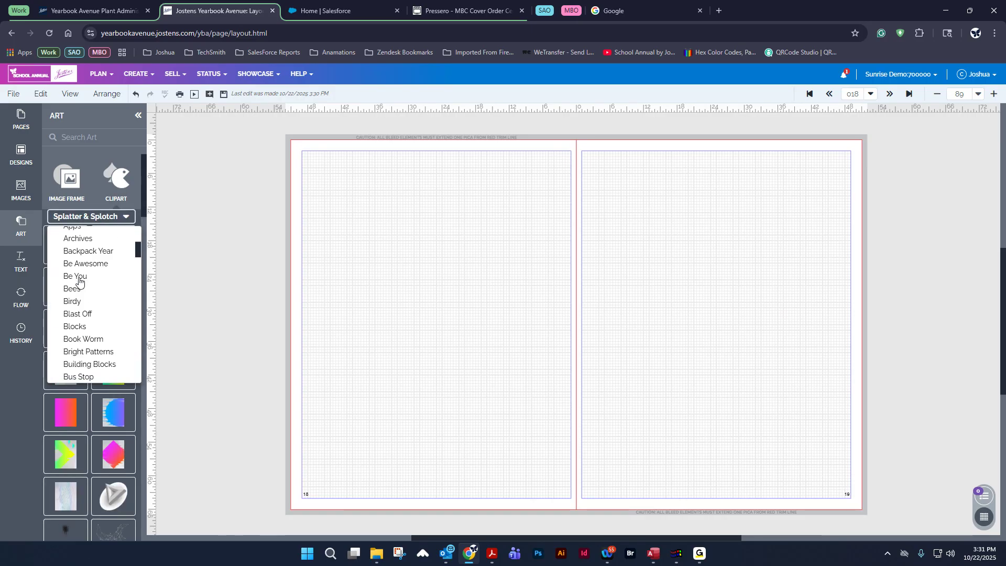
click(66, 264)
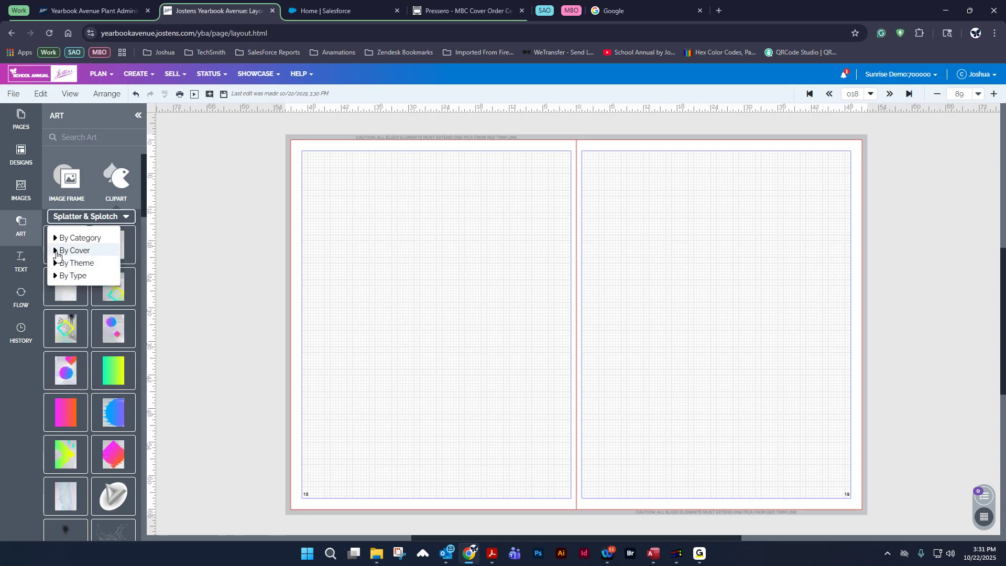
click(59, 251)
scroll(109, 342, down, 20)
scroll(105, 339, down, 5)
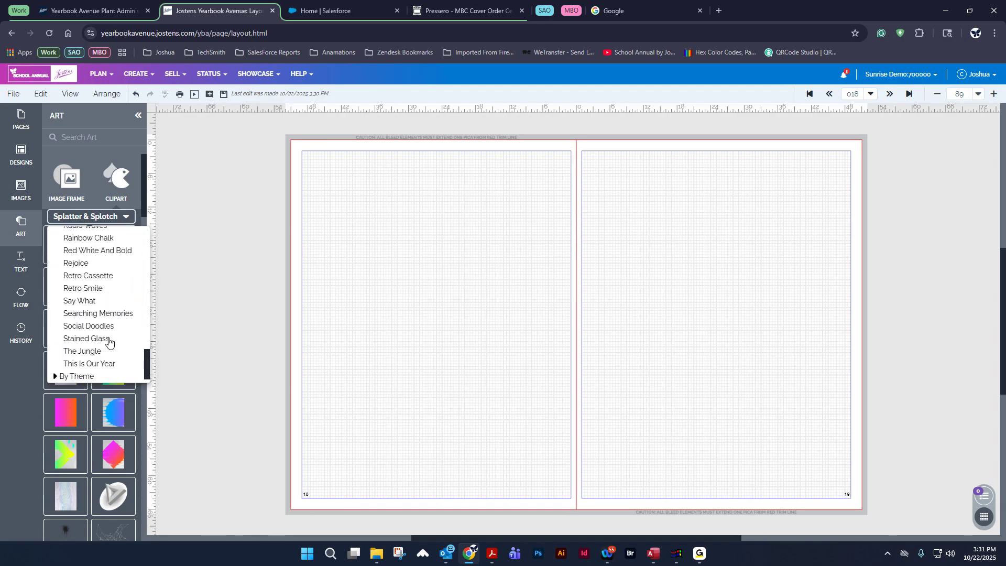
scroll(112, 338, up, 7)
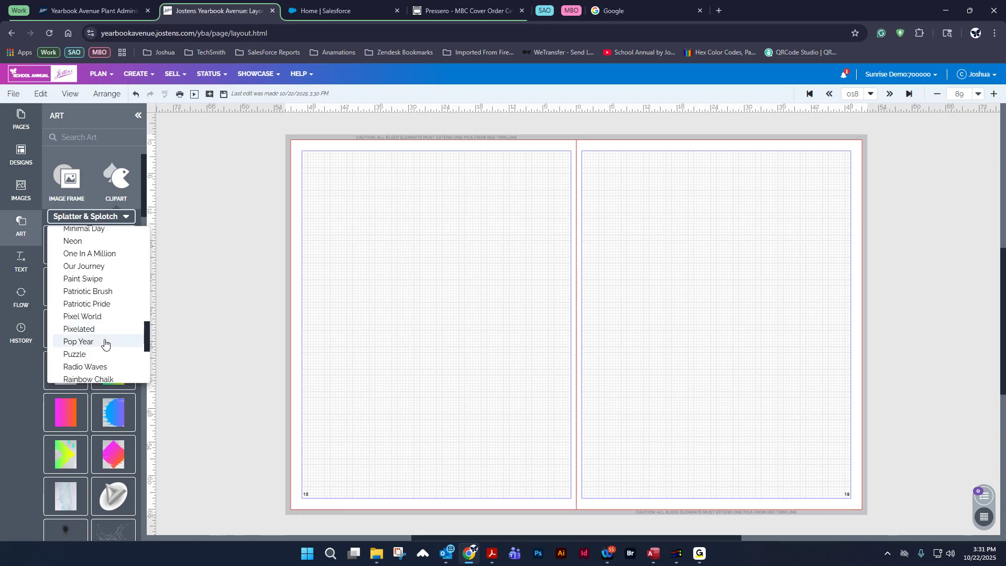
click(94, 354)
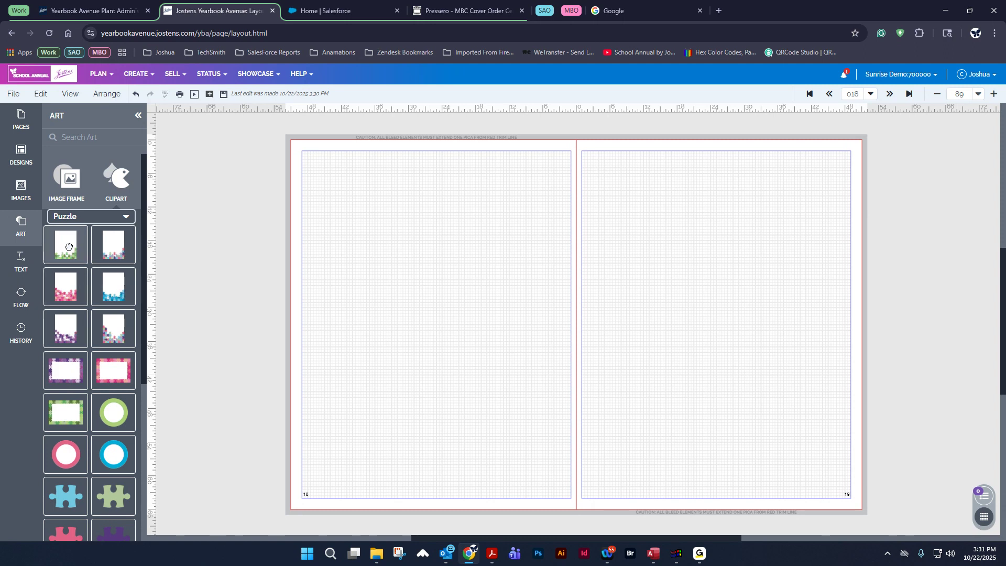
Place the green puzzle background on the left page and try selecting it on the layout
drag(418, 244, 418, 244)
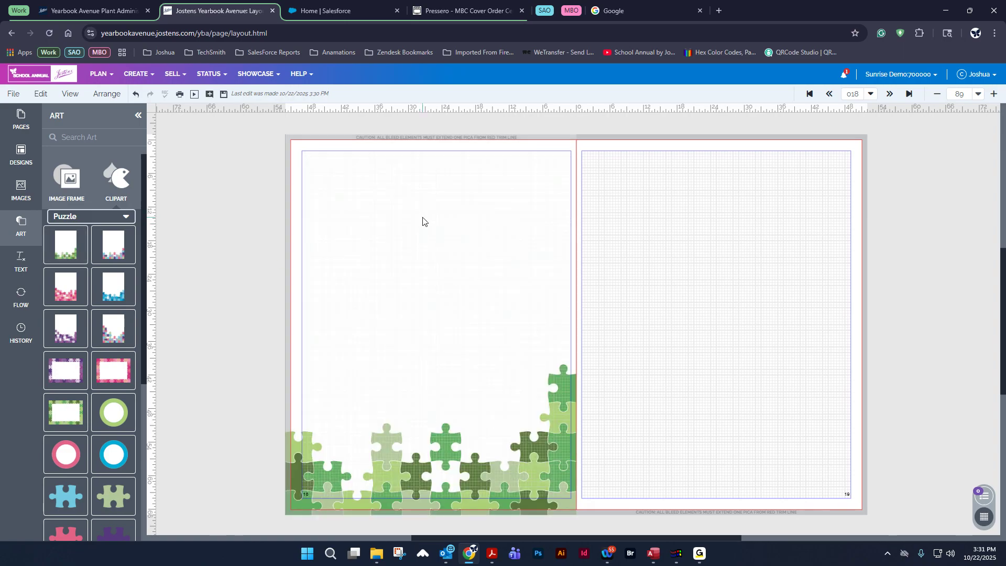
drag(366, 268, 617, 462)
right_click(542, 454)
click(457, 446)
scroll(457, 447, down, 1)
drag(398, 261, 496, 308)
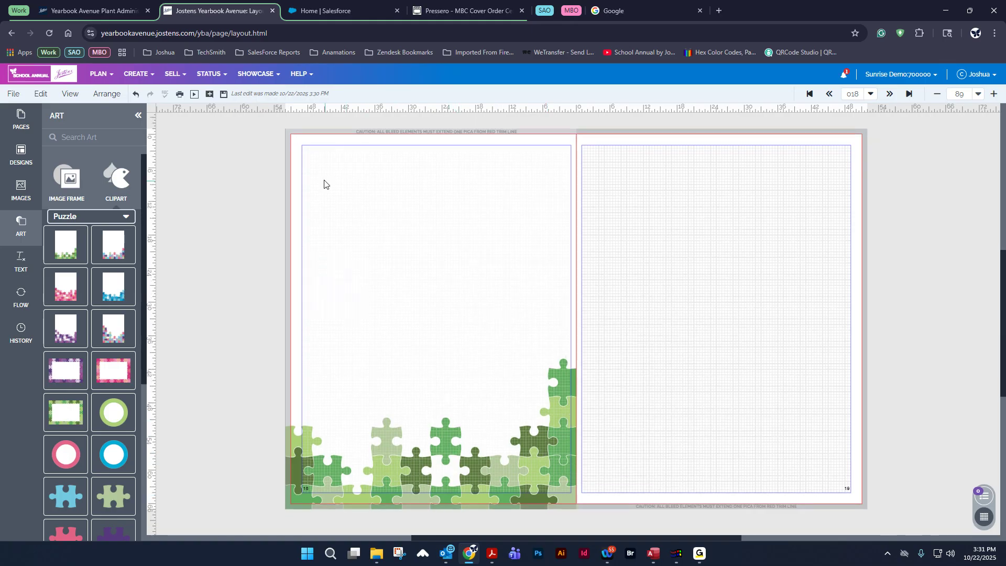
drag(438, 336, 588, 486)
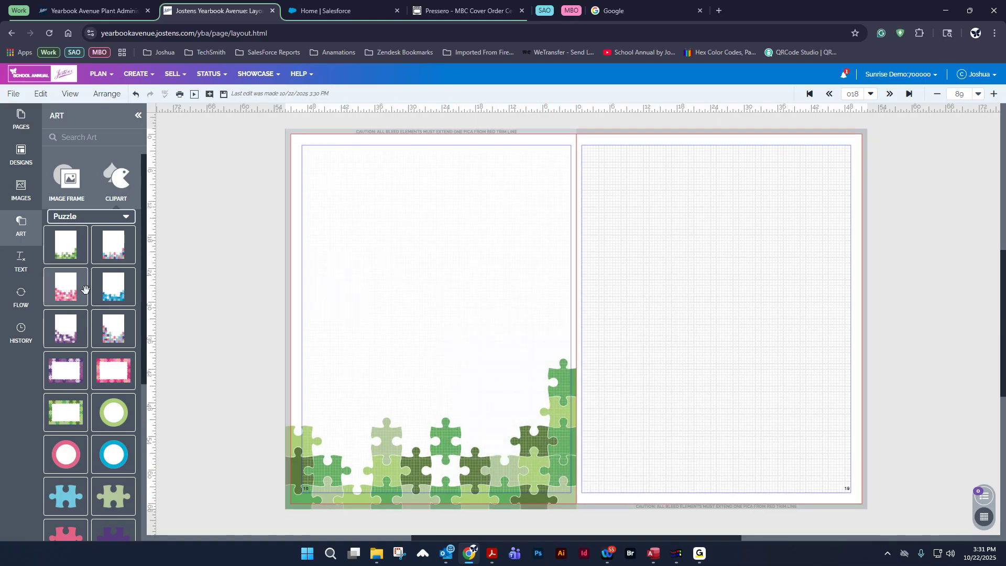
Place the pink puzzle background on the right page and try selecting it on the layout
drag(64, 289, 703, 273)
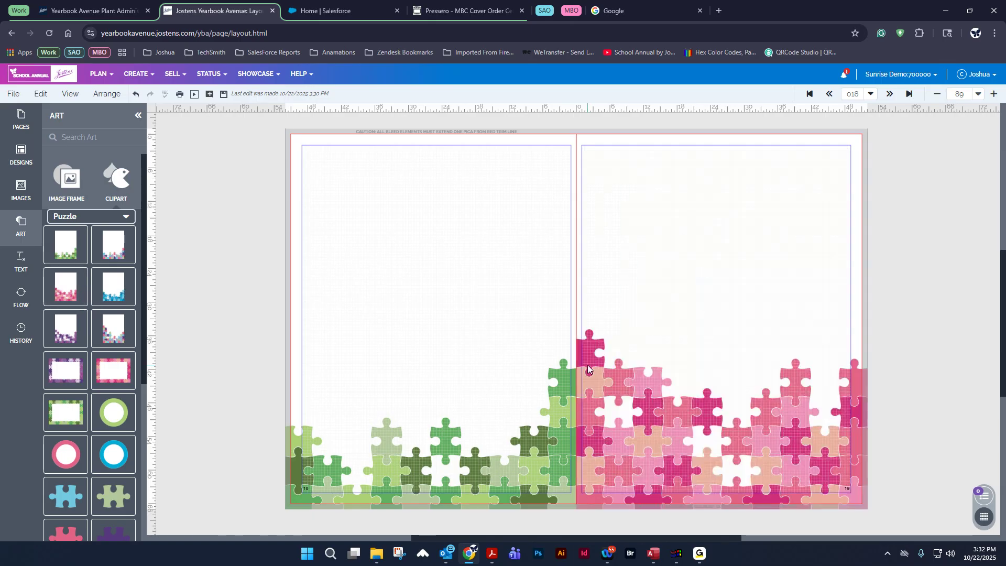
drag(586, 352, 752, 451)
scroll(688, 406, up, 1)
scroll(679, 401, down, 1)
click(420, 291)
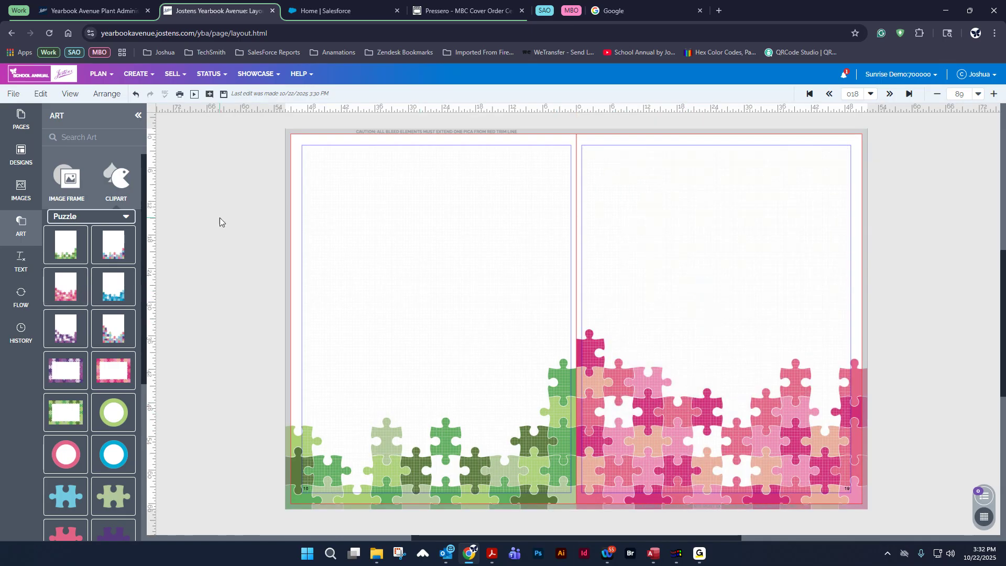
Replace the left page's background image with Agate_BG-10.tif from the Ads folder and close the background settings
click(41, 95)
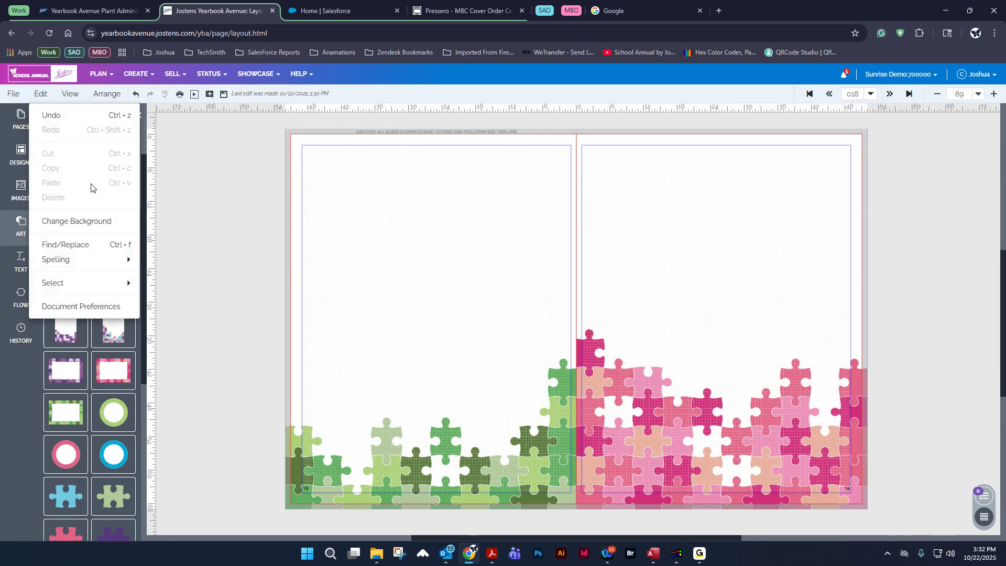
click(78, 222)
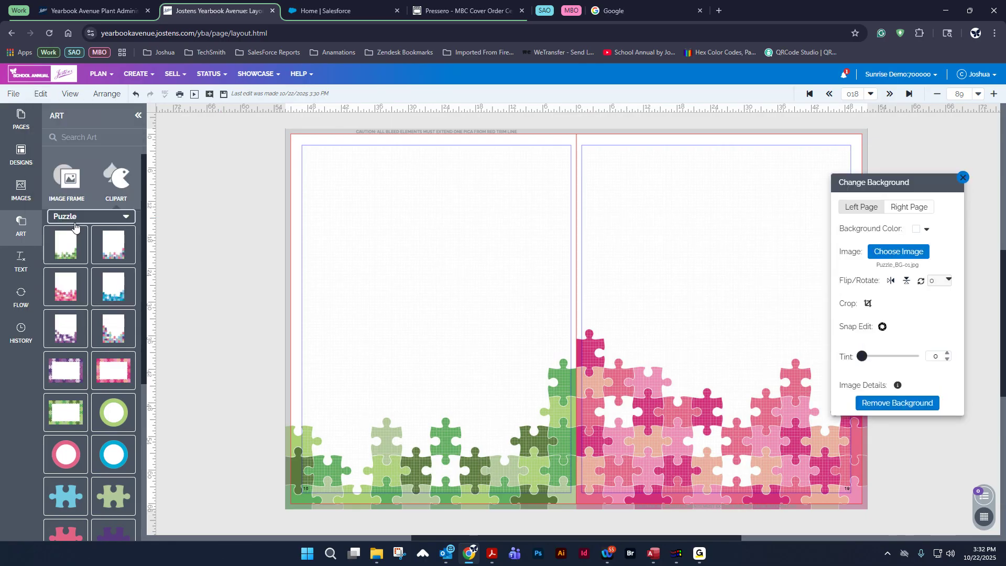
click(918, 252)
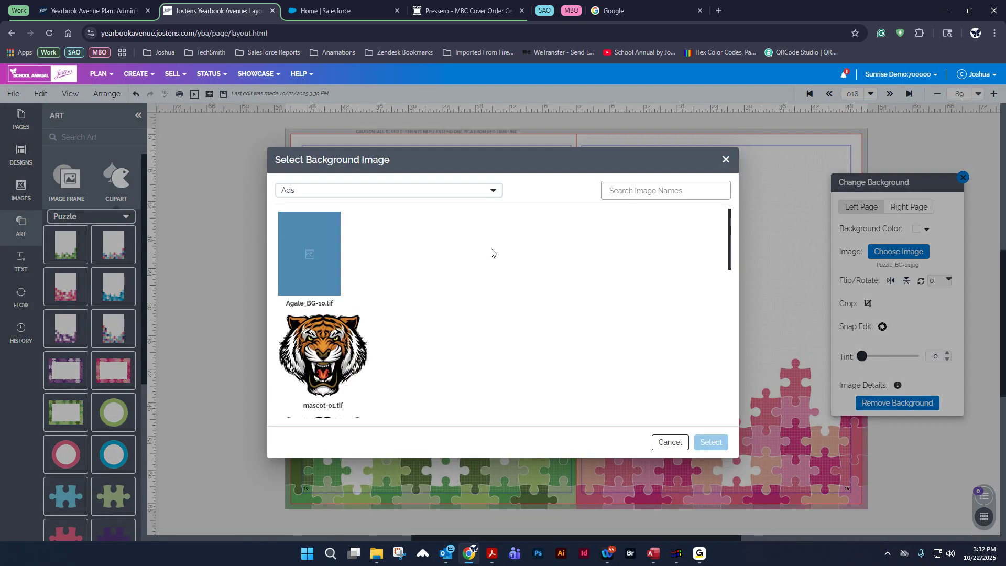
click(308, 274)
click(710, 442)
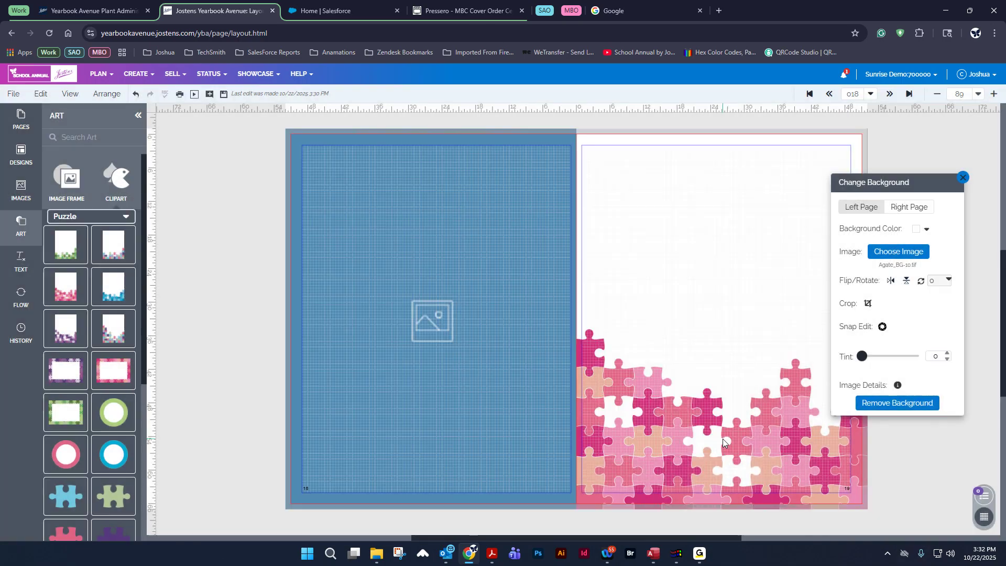
click(963, 179)
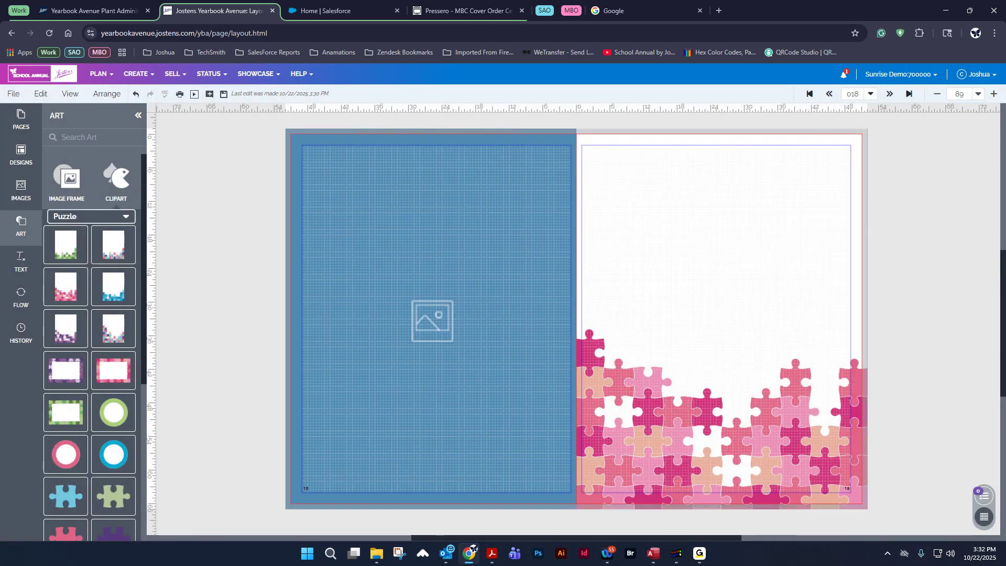
Show the Flashback cover collection and place its red, yellow and blue pebble background on the left page
click(112, 217)
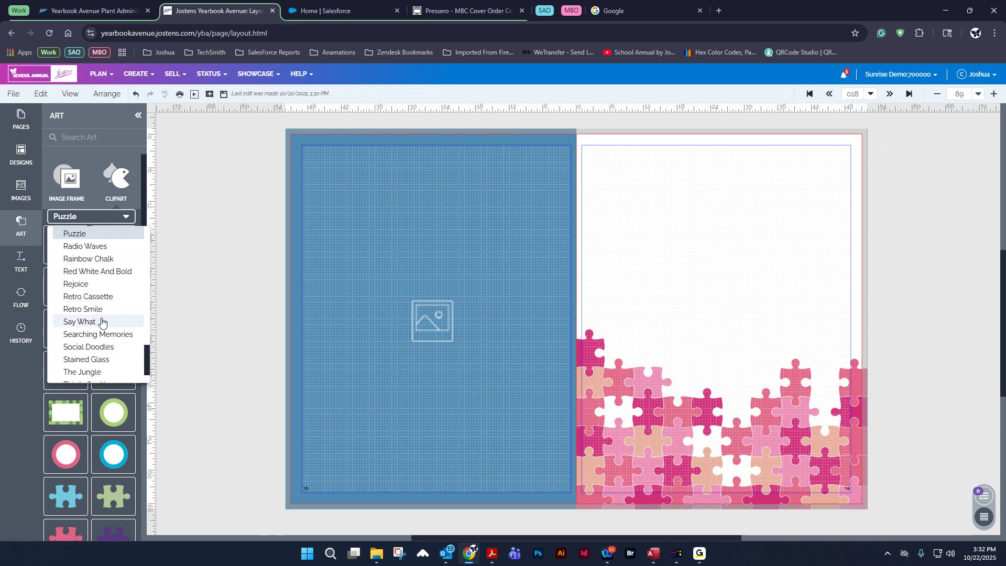
scroll(102, 322, down, 1)
scroll(101, 301, up, 7)
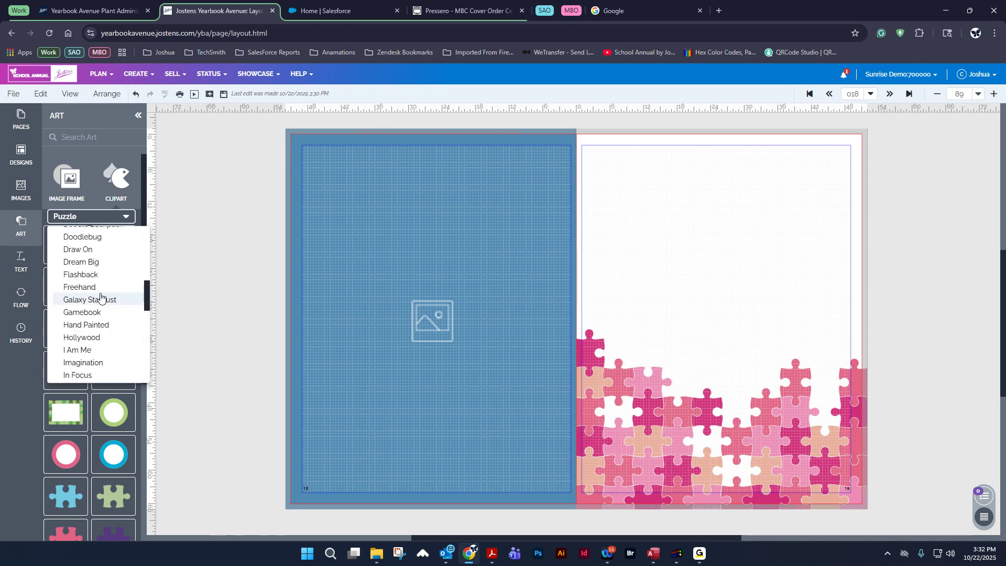
click(81, 275)
drag(62, 280, 530, 251)
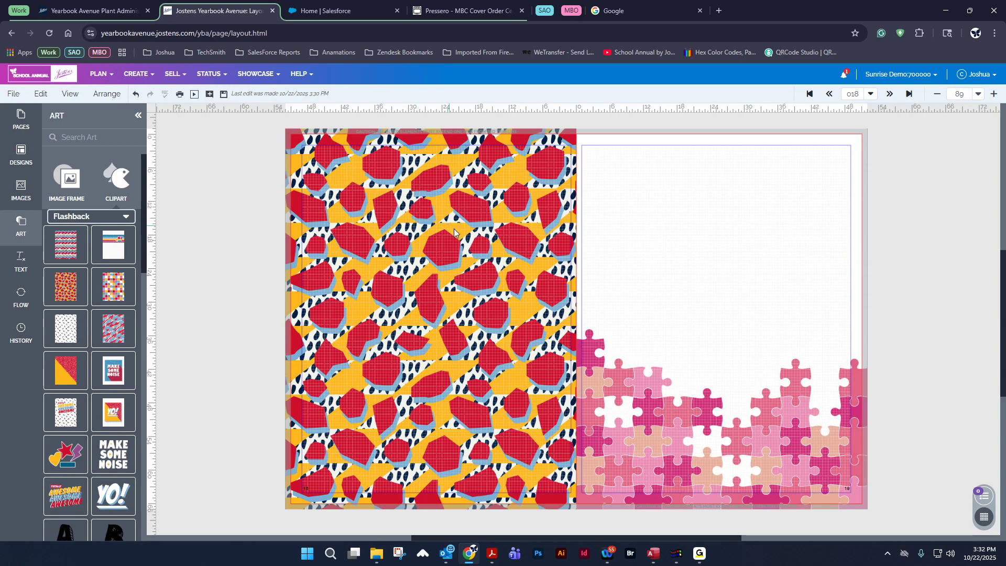
Switch the clipart categories to themes, show Accordion, and place its horizontal rainbow background on the left page
click(89, 217)
scroll(84, 294, up, 10)
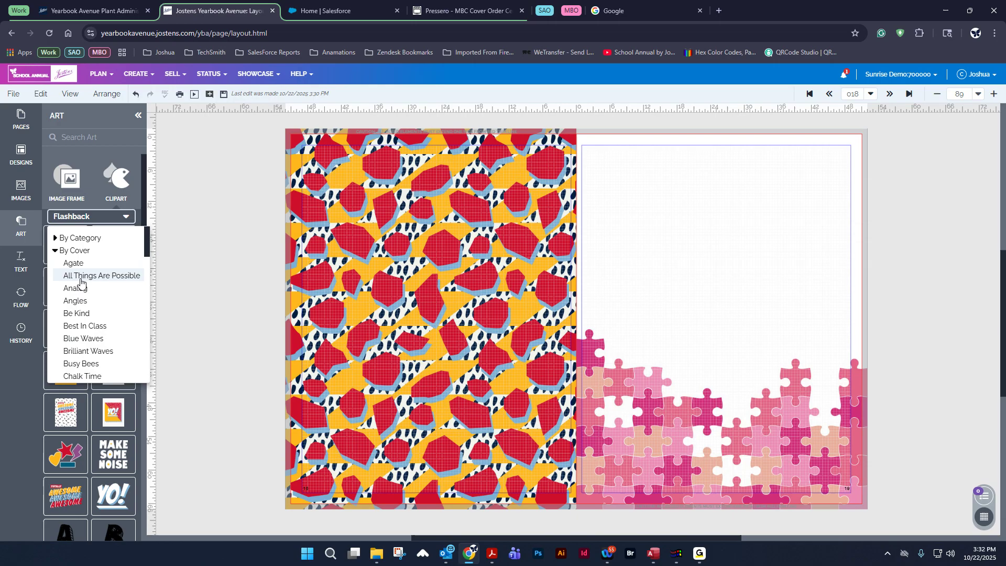
click(56, 250)
click(56, 264)
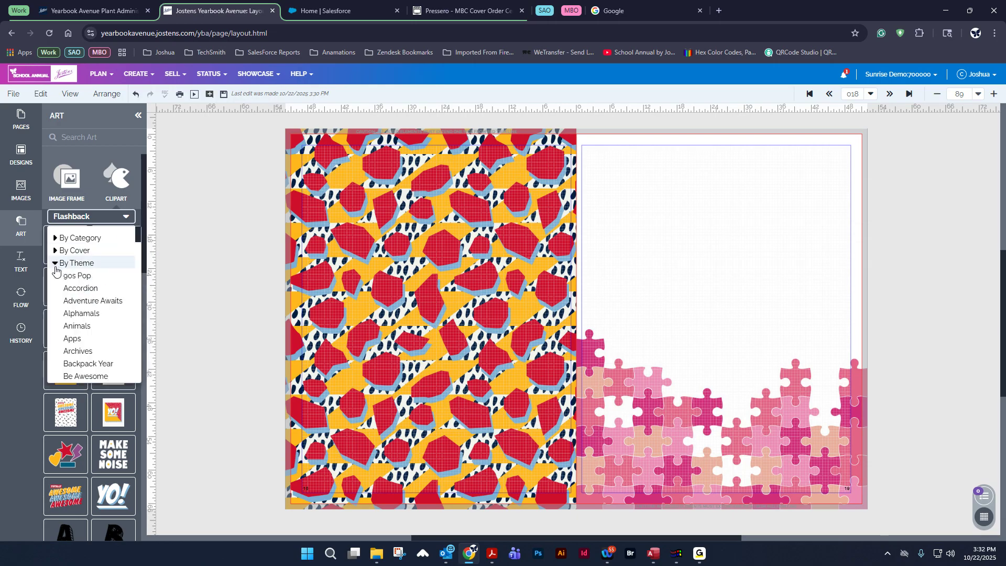
click(101, 289)
drag(58, 251, 460, 308)
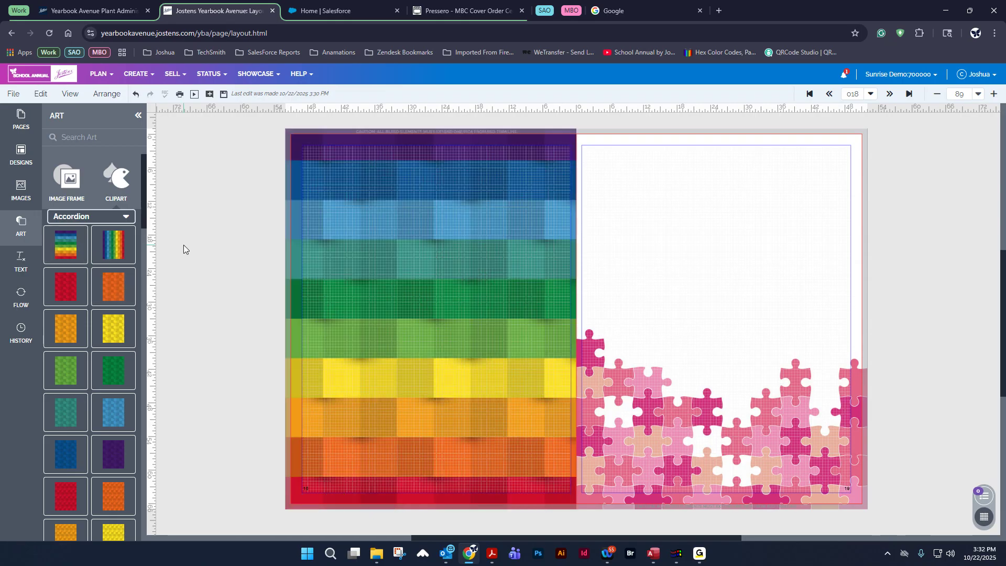
Show the Whimsy Tree theme and place its yellow apple tree background on the left page
click(71, 216)
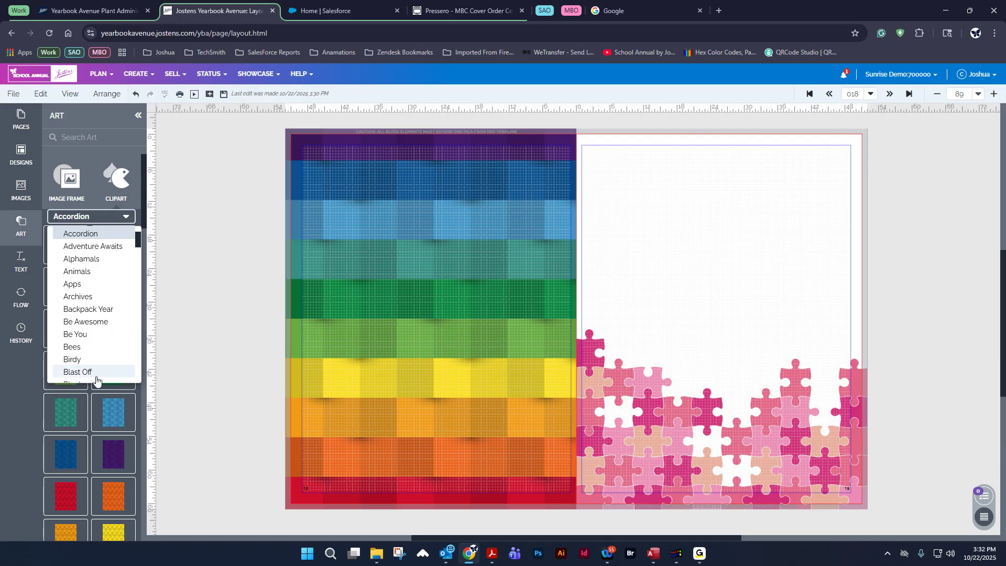
scroll(107, 314, down, 15)
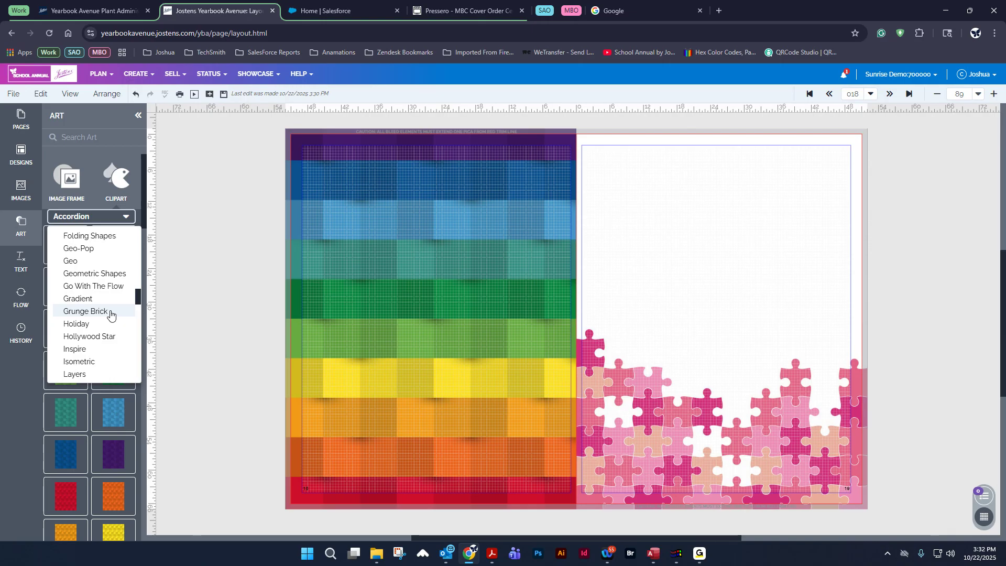
scroll(111, 313, down, 15)
scroll(111, 314, down, 10)
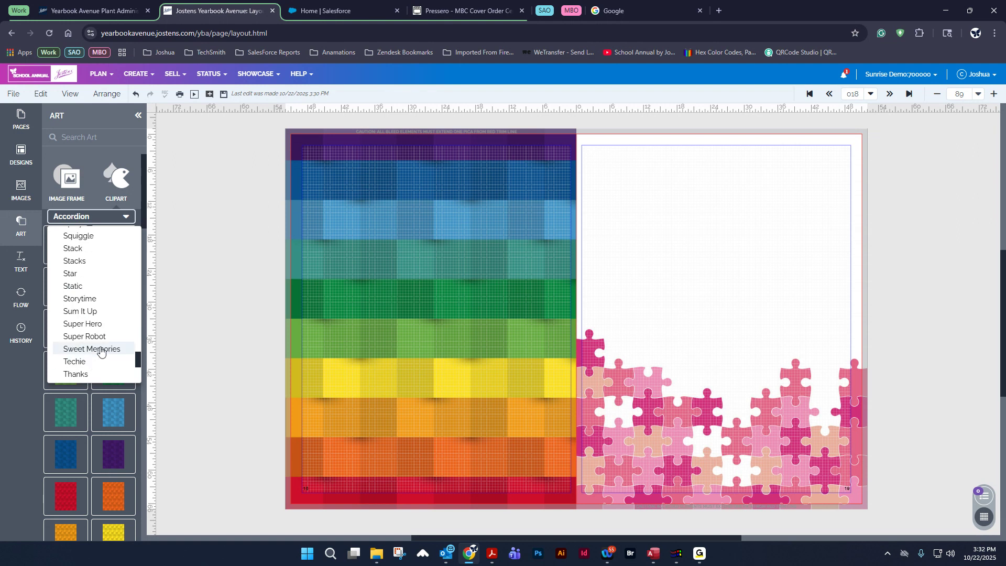
scroll(101, 350, down, 5)
click(98, 296)
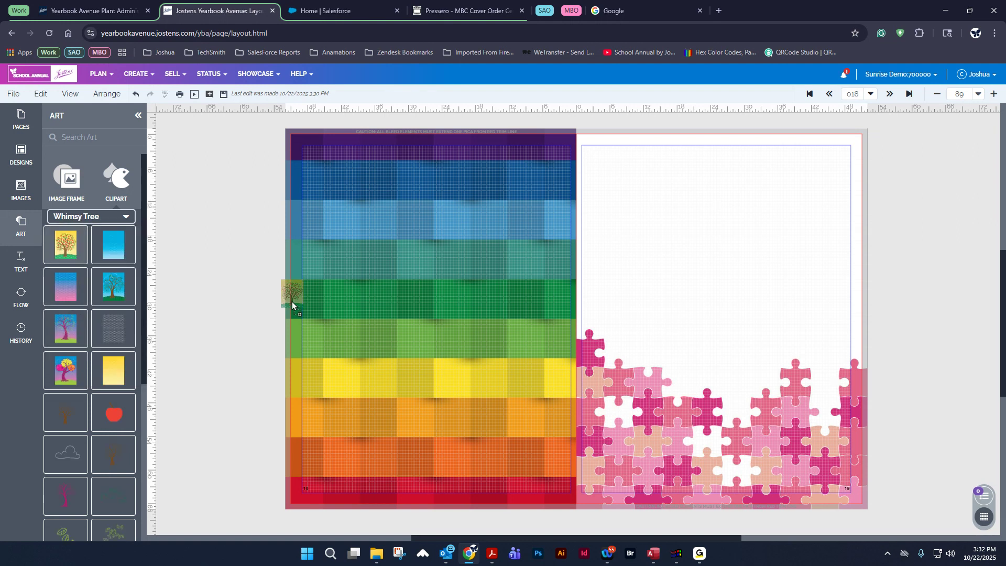
drag(64, 251, 424, 286)
Show the Zoo Animals theme and place its colourful foliage background on the left page
click(90, 216)
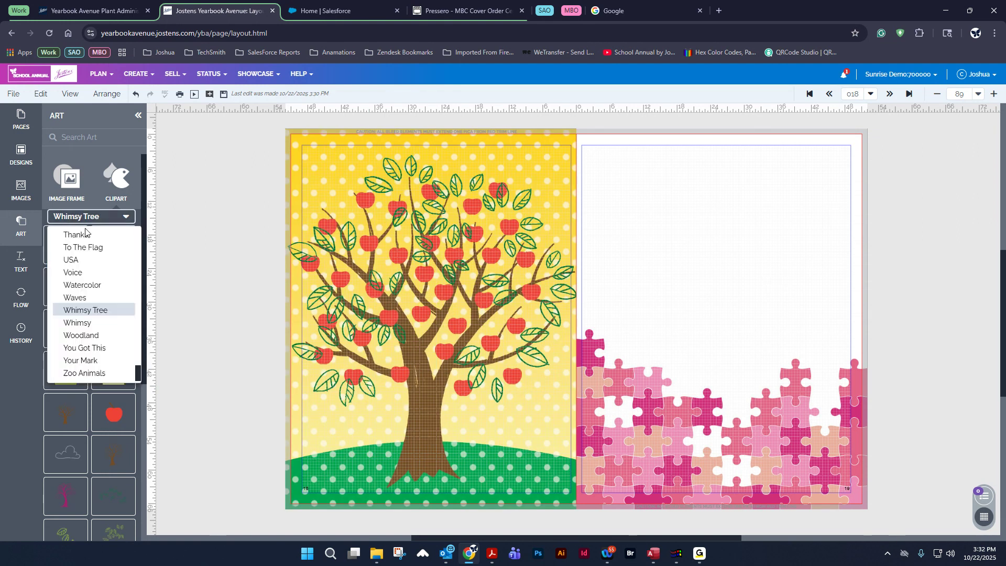
scroll(68, 359, down, 1)
click(67, 360)
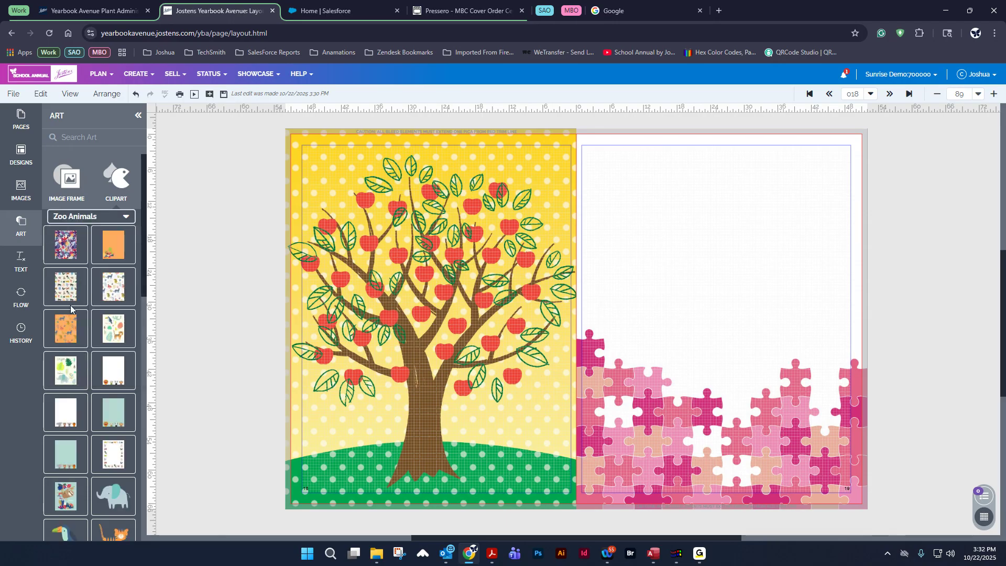
drag(65, 245, 335, 283)
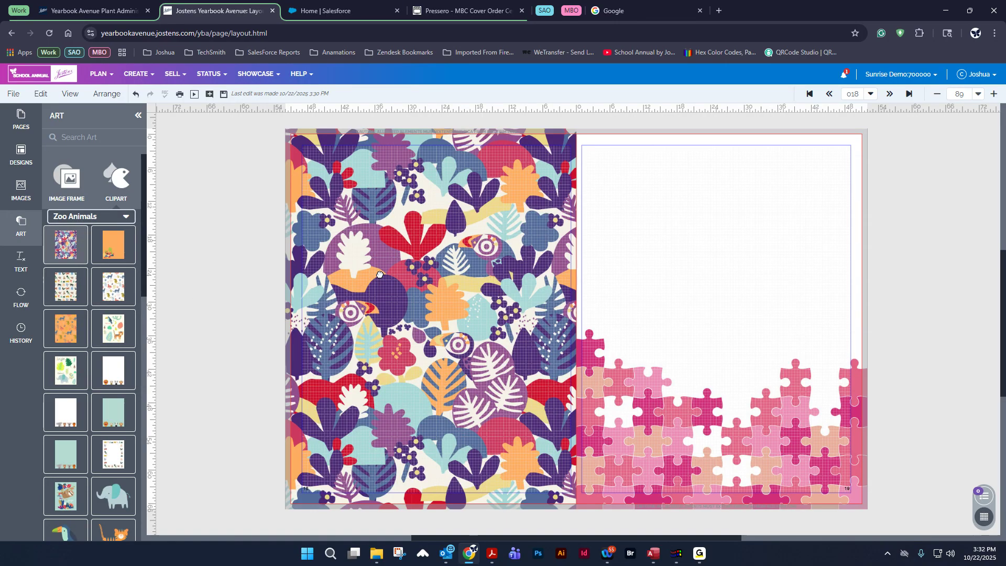
Show the Sweet Memories theme and place its diagonal striped background on the left page
click(90, 216)
scroll(94, 341, up, 4)
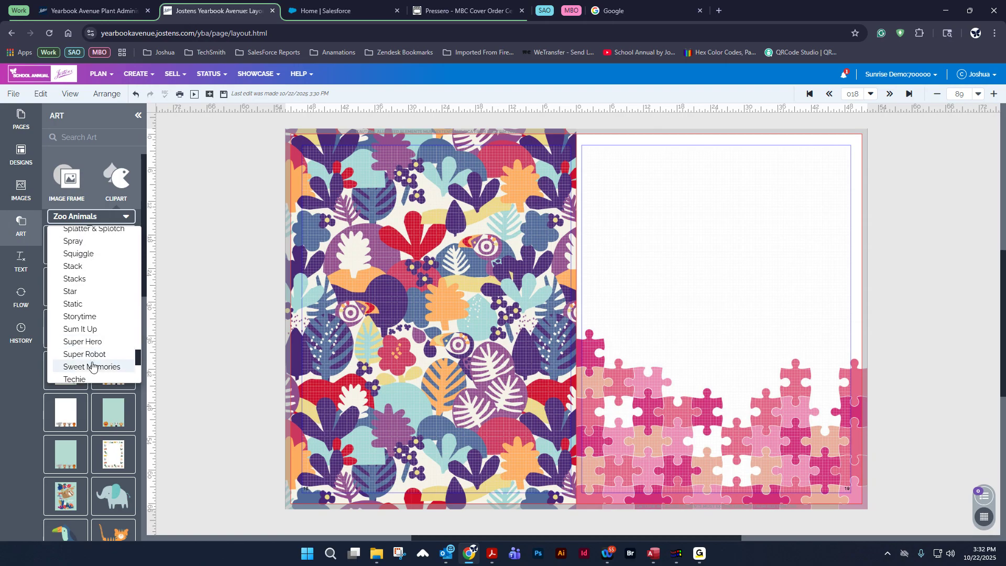
click(92, 348)
drag(65, 245, 395, 329)
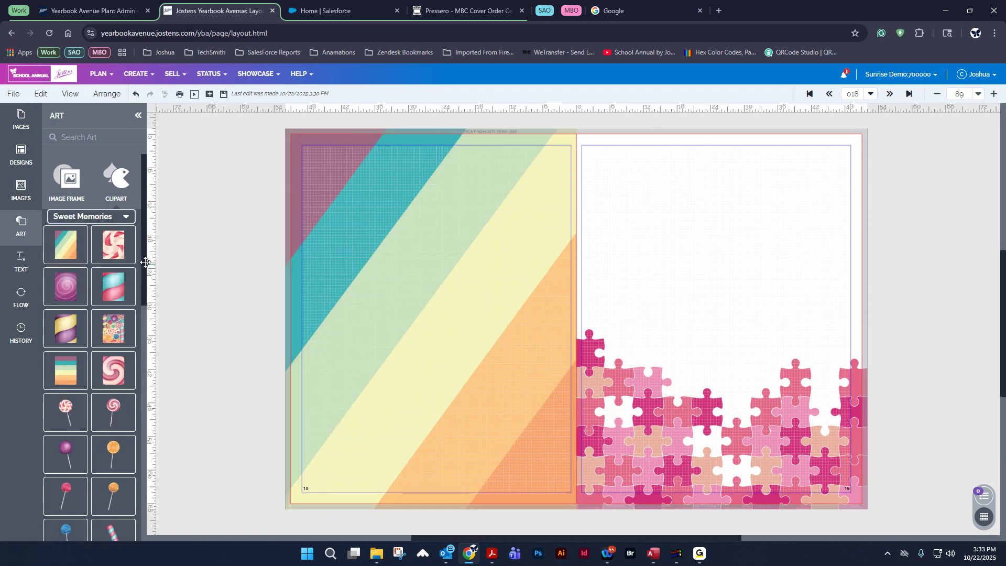
Show the Stacks theme and place one of its gradient line-pattern backgrounds on the left page
click(100, 216)
scroll(116, 362, up, 3)
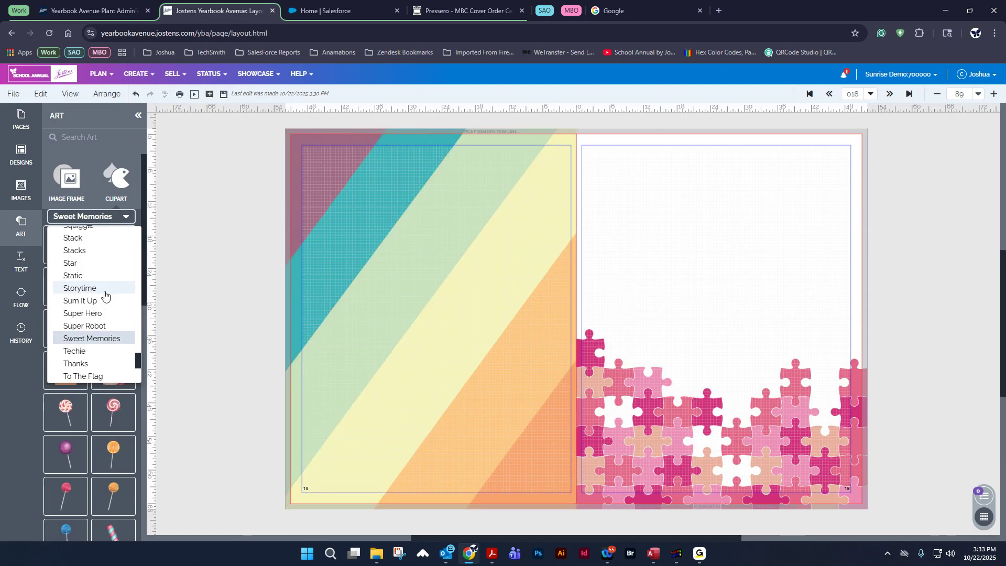
click(84, 250)
drag(503, 273, 549, 369)
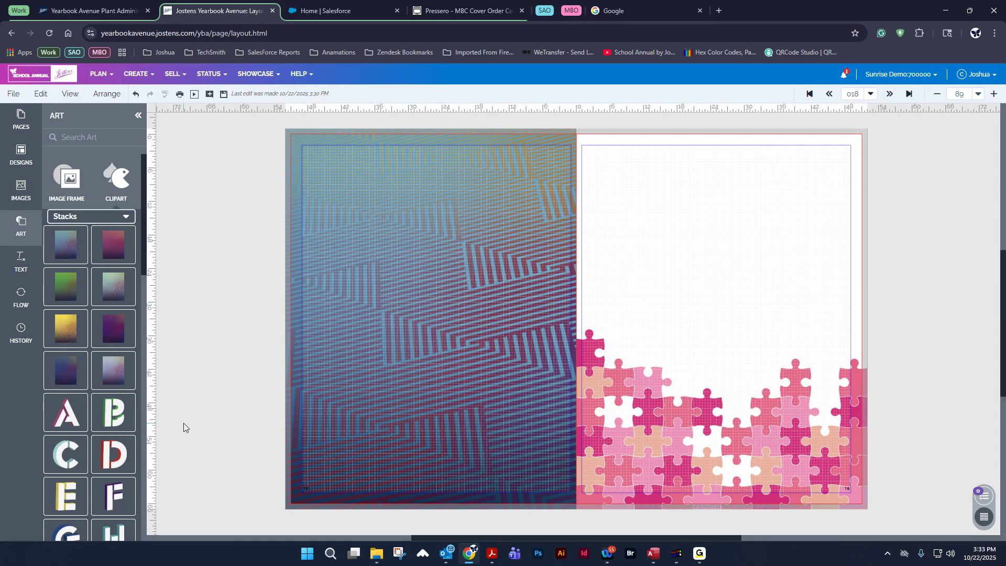
Add the letter B clipart to the left page and apply the purple Stacks background behind it
click(114, 412)
drag(476, 252, 403, 269)
drag(107, 324, 563, 431)
drag(376, 338, 532, 485)
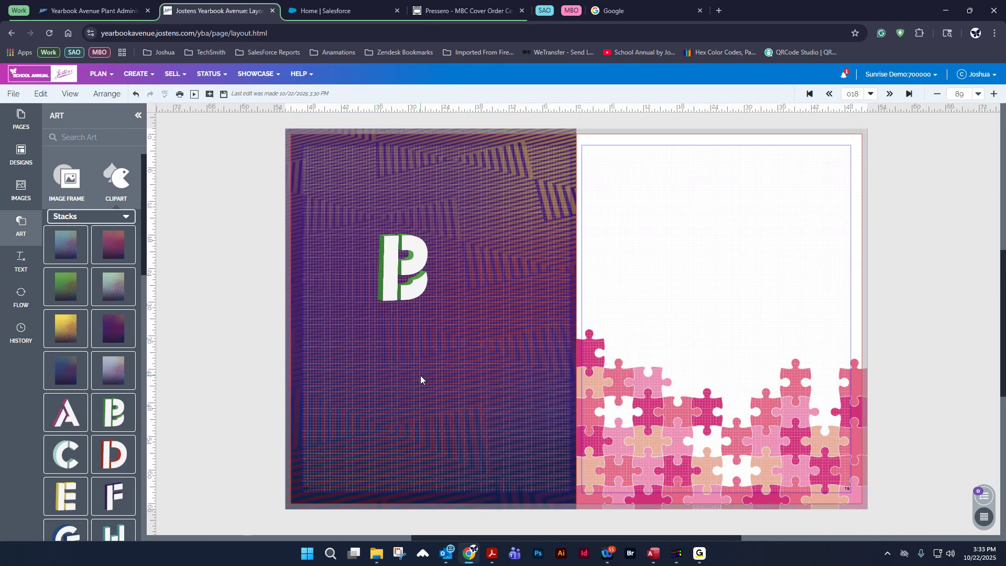
click(388, 275)
drag(511, 224, 608, 414)
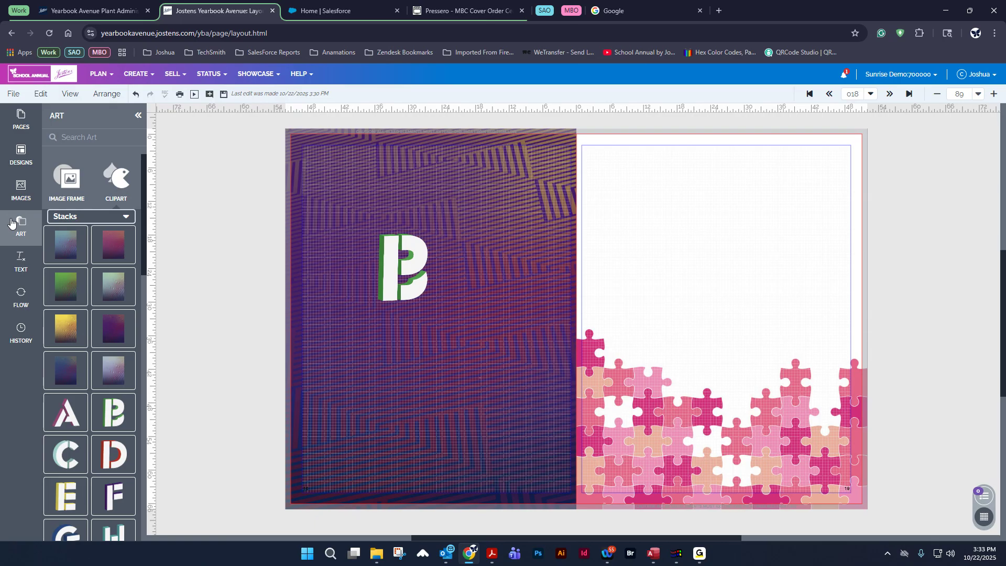
Switch the clipart categories back to covers and show the Blue Waves collection
click(84, 216)
scroll(84, 315, up, 5)
scroll(87, 315, up, 15)
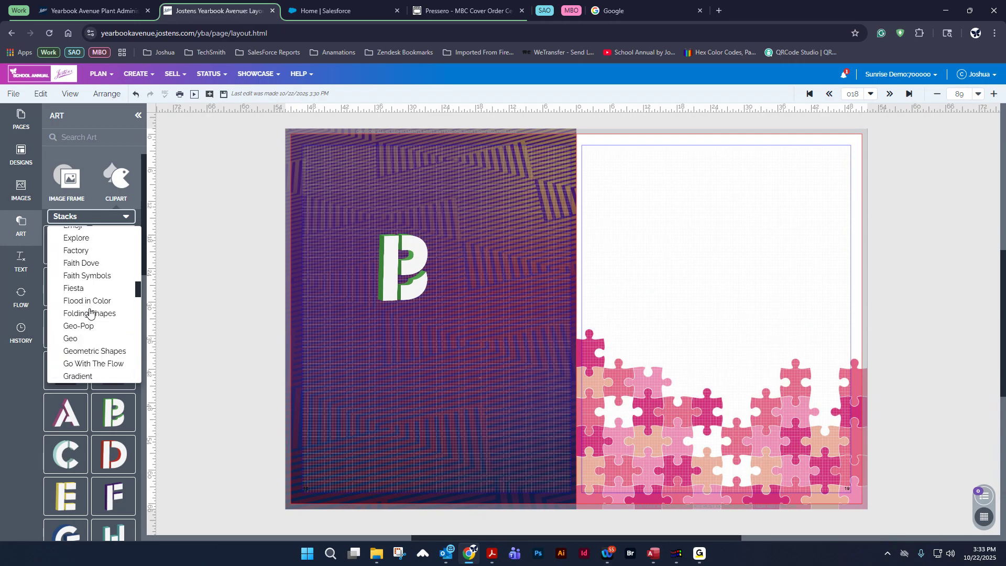
scroll(89, 312, up, 3)
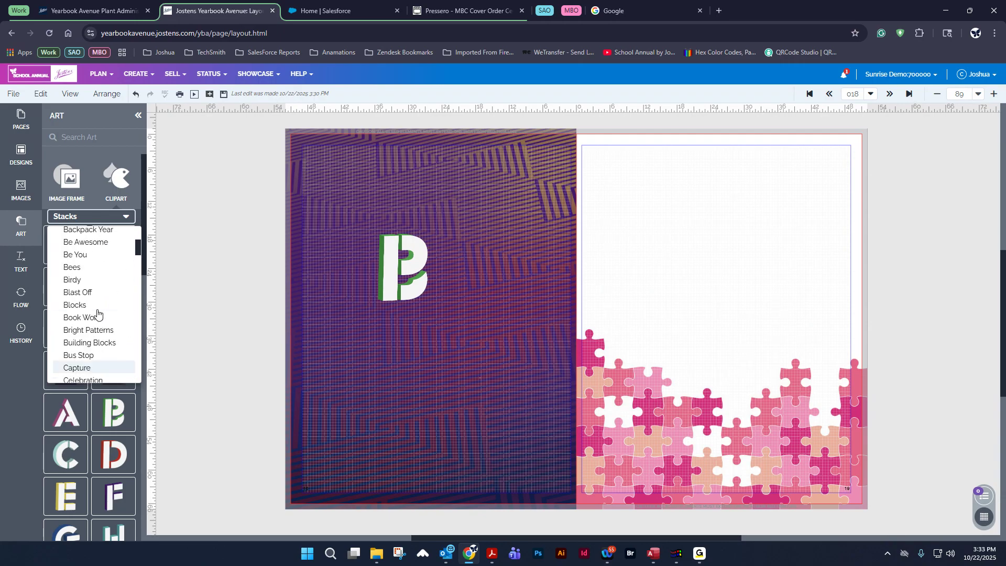
scroll(110, 335, up, 5)
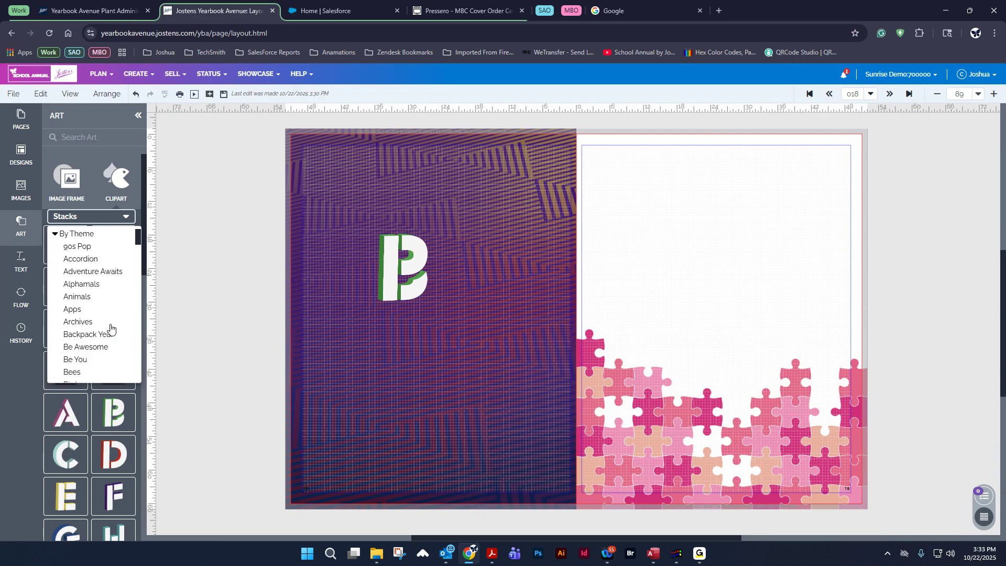
click(55, 263)
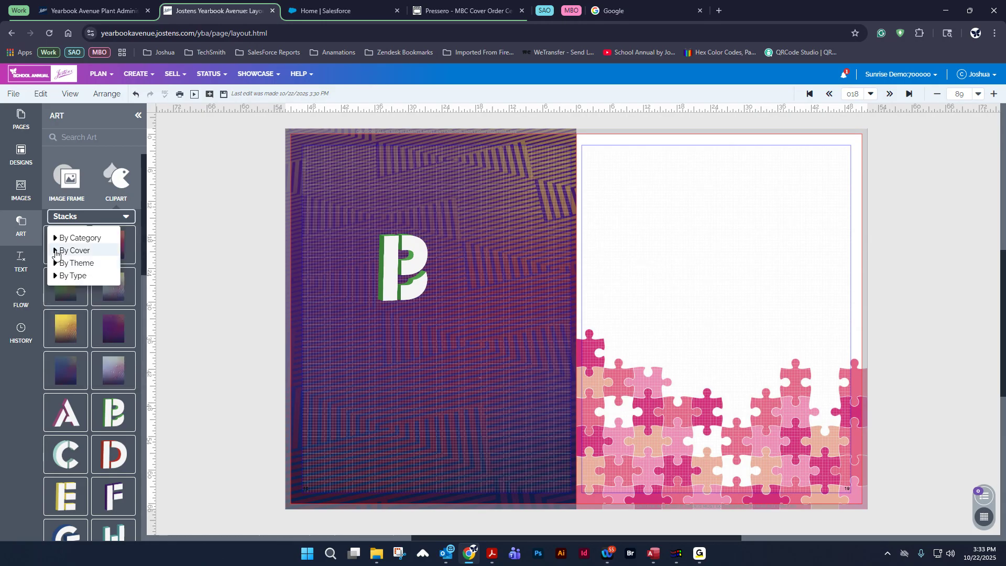
click(55, 251)
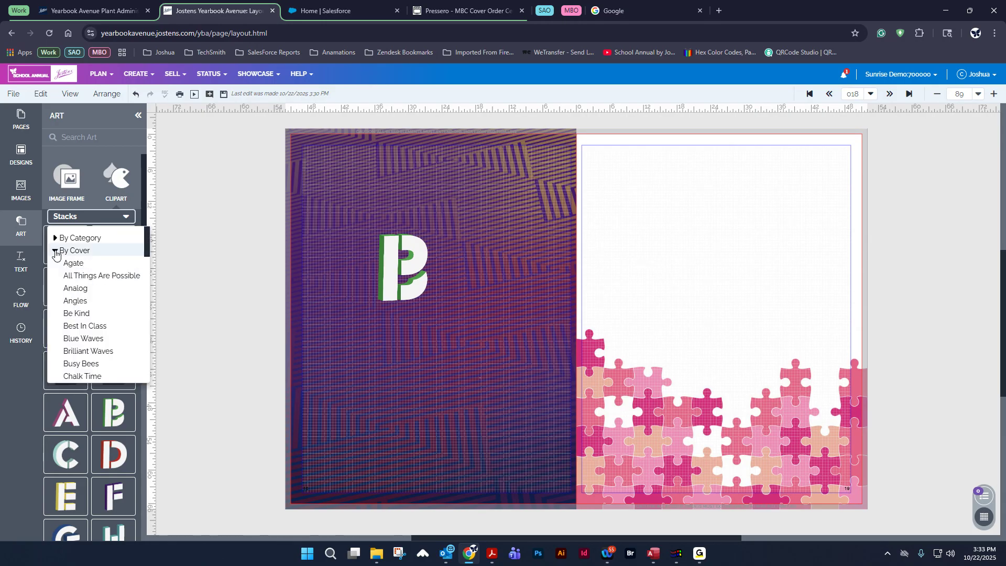
click(81, 339)
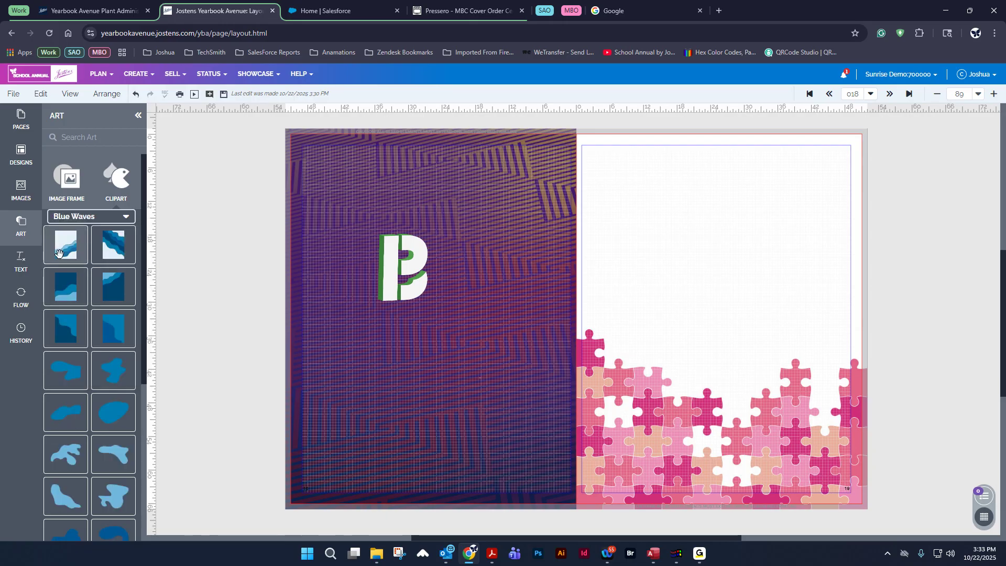
Place the two light wave backgrounds across the spread, and replace them with a mid-blue left and dark-blue right curve
drag(57, 256, 304, 405)
drag(113, 245, 719, 295)
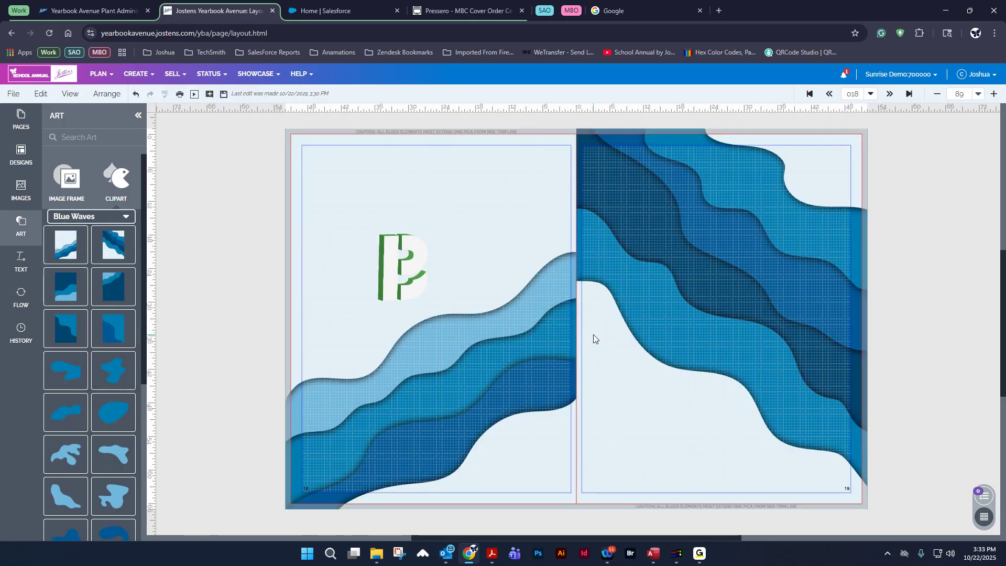
drag(111, 327, 336, 367)
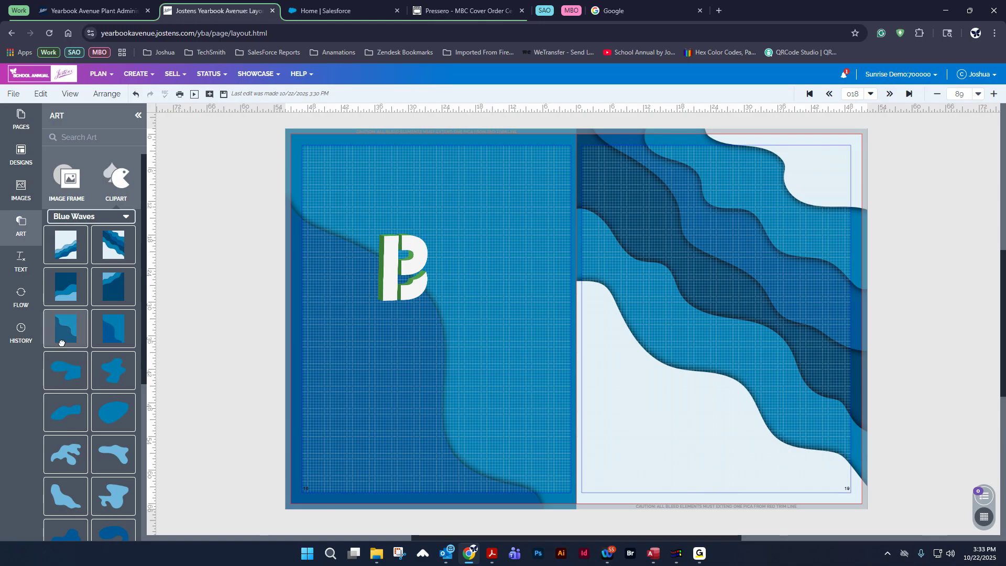
drag(64, 337, 720, 343)
Add a blue blob shape to the lower part of the right page and reapply the light wave backgrounds to both pages
drag(438, 396, 669, 461)
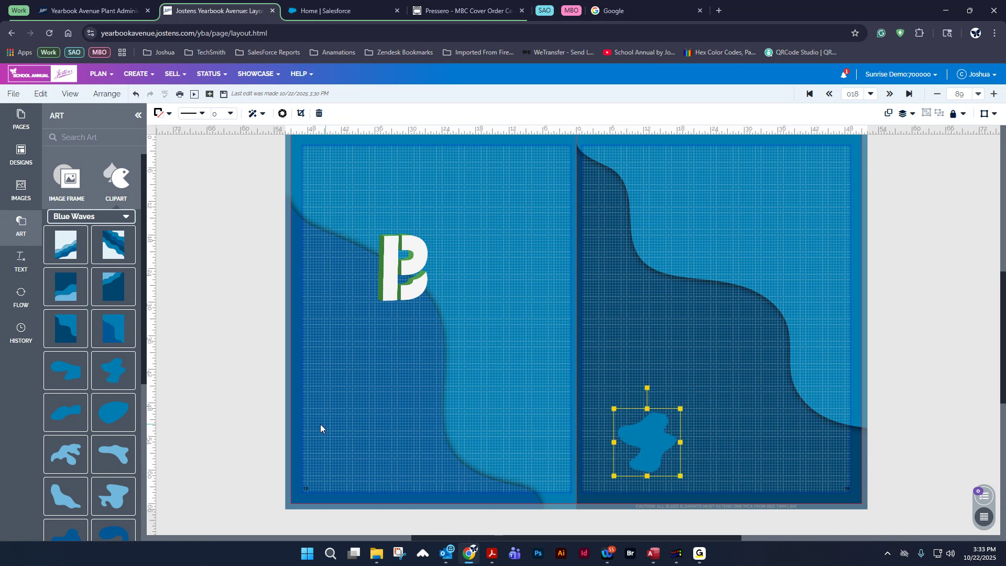
drag(59, 255, 338, 293)
drag(113, 244, 704, 303)
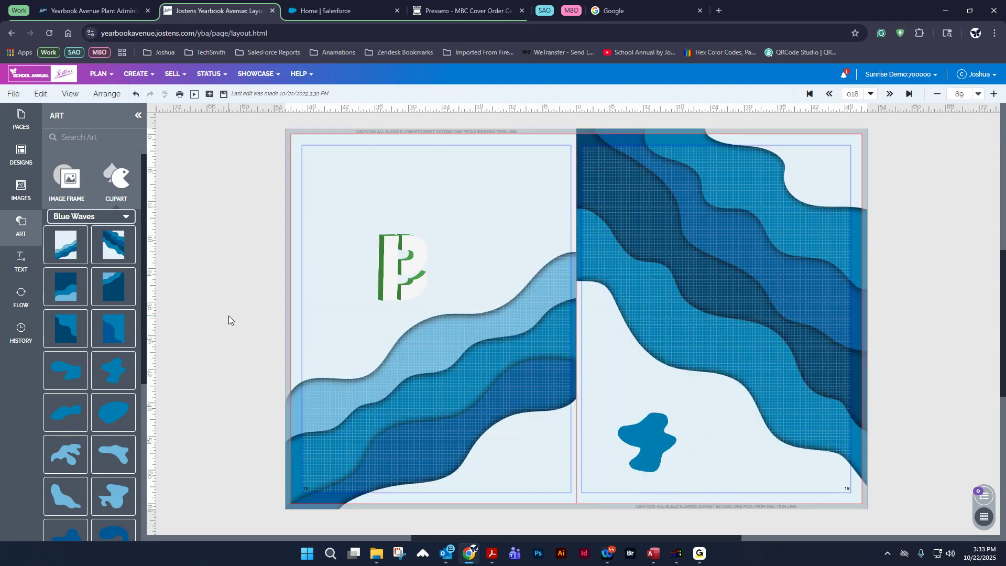
Try the darker wave pair on the spread, and set the dark-blue curve on the left page and mid-blue curve on the right
drag(65, 287, 339, 323)
drag(113, 286, 611, 351)
drag(65, 329, 336, 346)
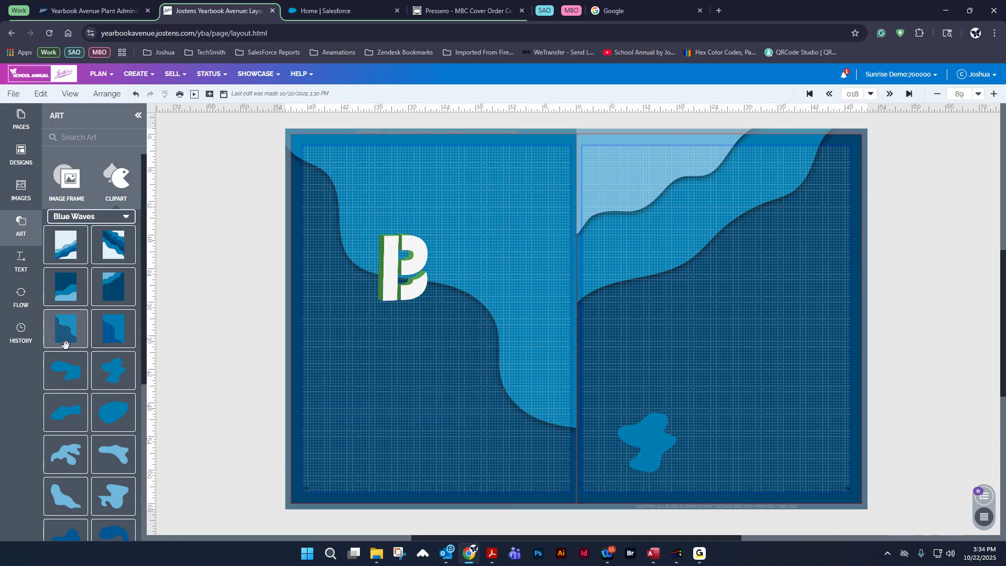
drag(711, 302, 735, 287)
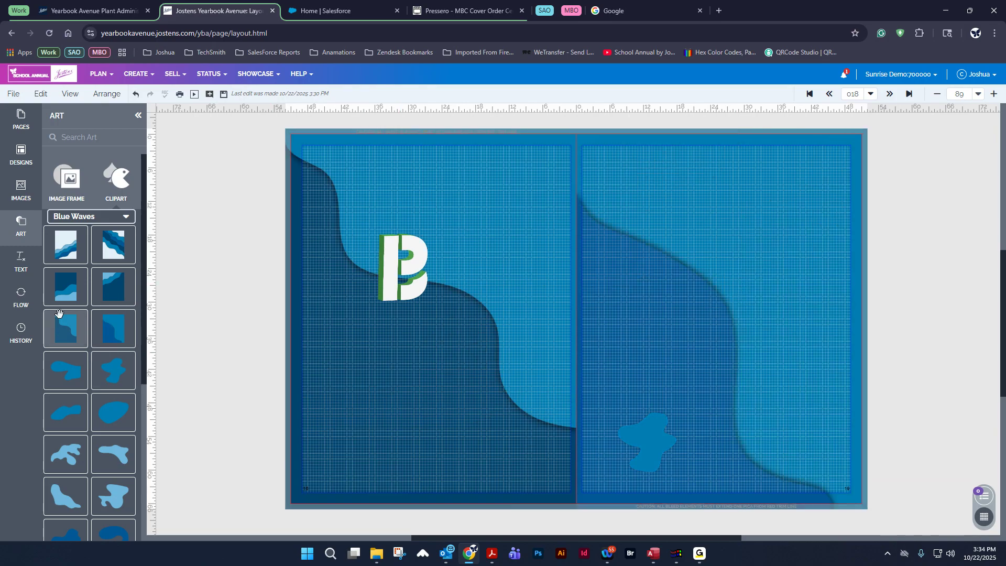
Examine the clipart collections available under By Theme
scroll(106, 372, down, 5)
scroll(107, 372, up, 3)
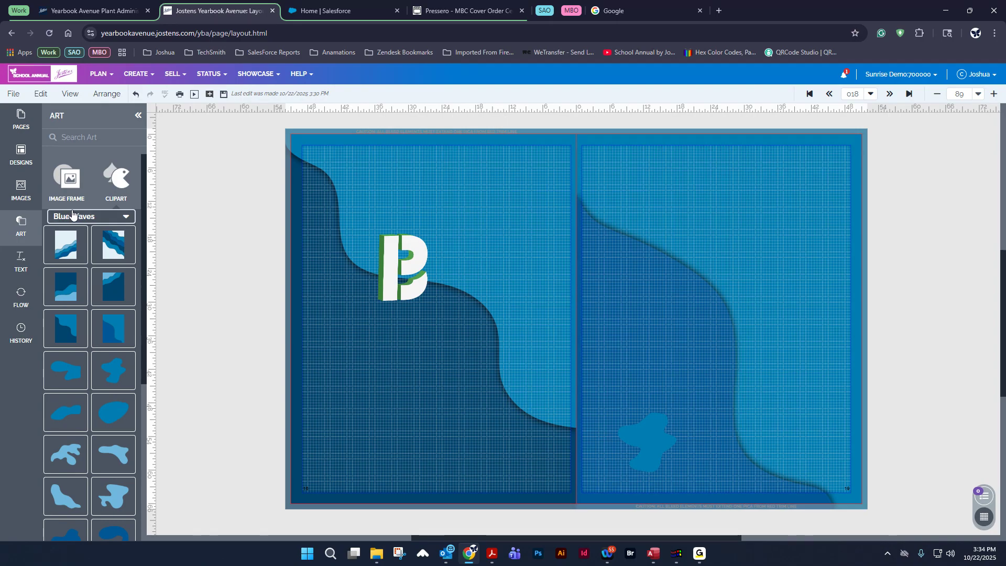
click(80, 222)
scroll(82, 288, up, 2)
scroll(115, 292, down, 10)
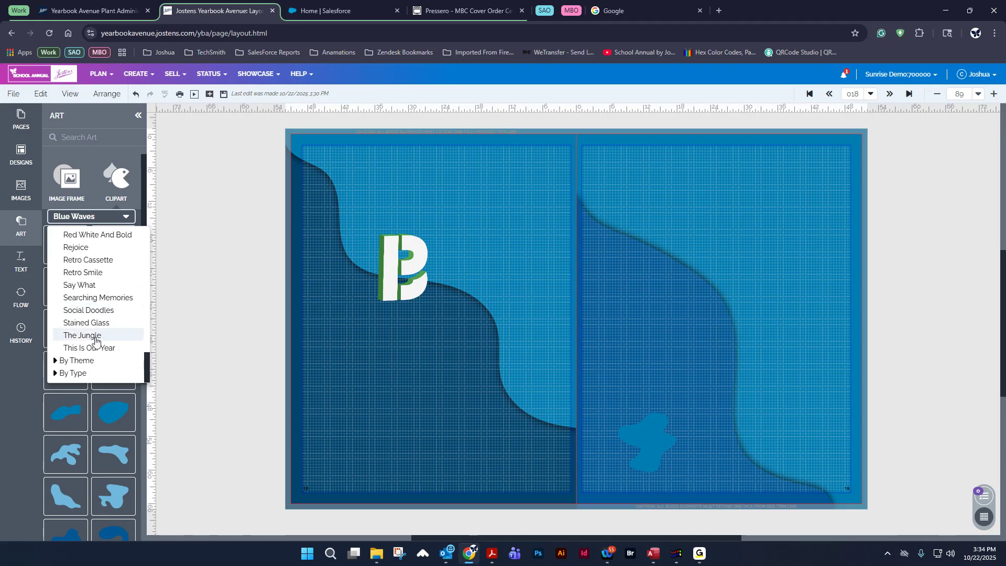
click(57, 360)
scroll(90, 329, down, 1)
scroll(90, 329, down, 10)
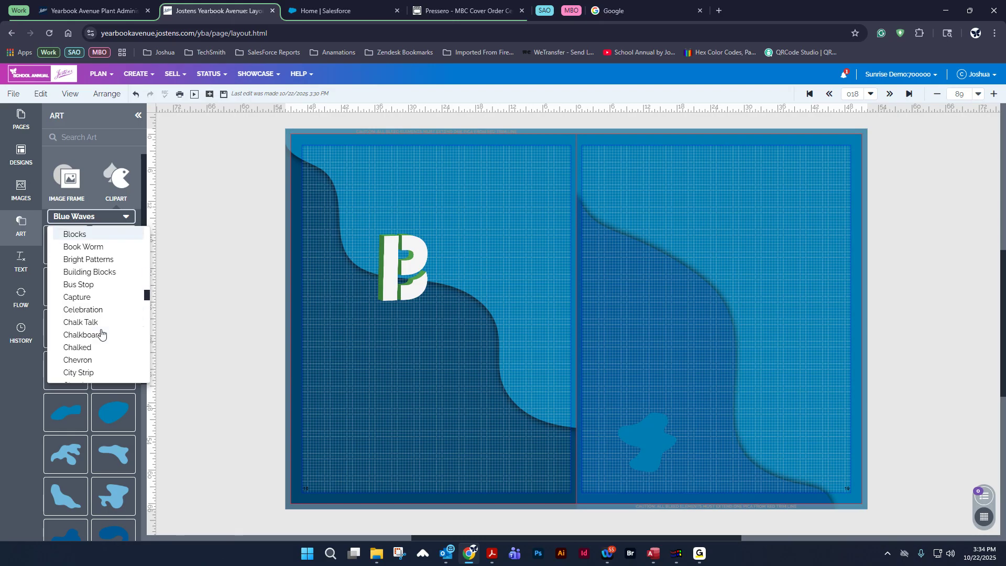
scroll(102, 334, down, 5)
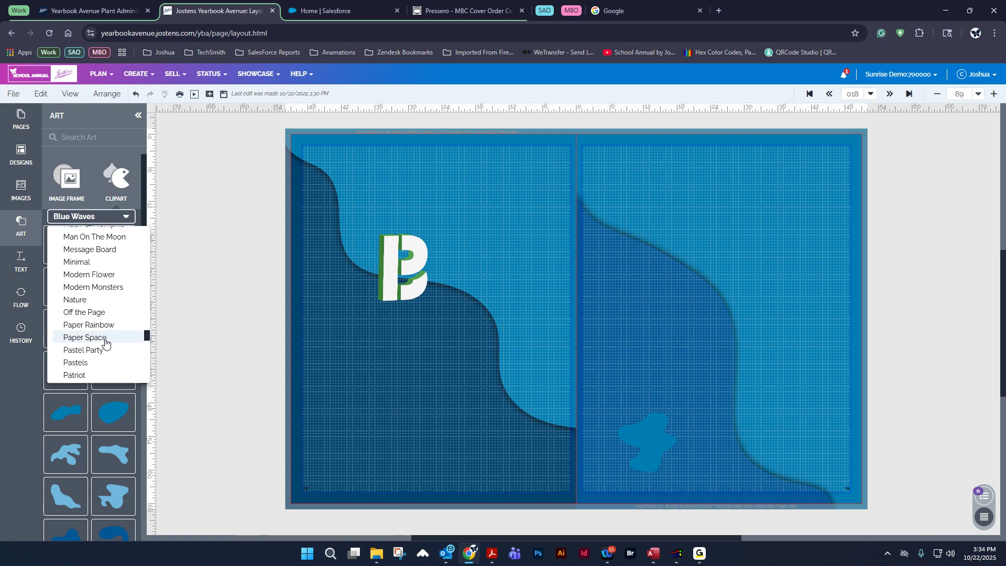
scroll(108, 343, down, 3)
scroll(108, 340, up, 10)
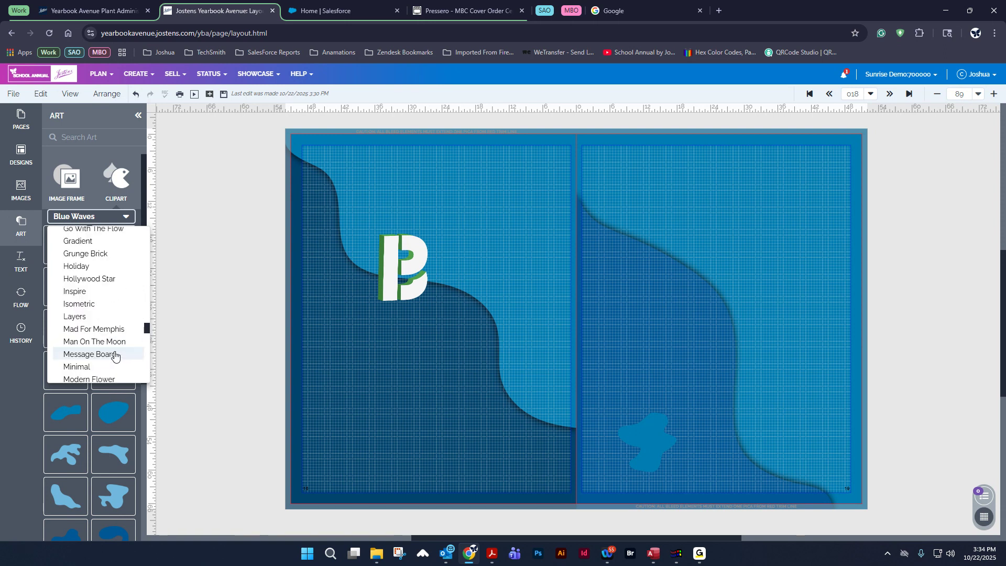
Search the art for "blue" and look through the matching artwork for page backgrounds
click(93, 136)
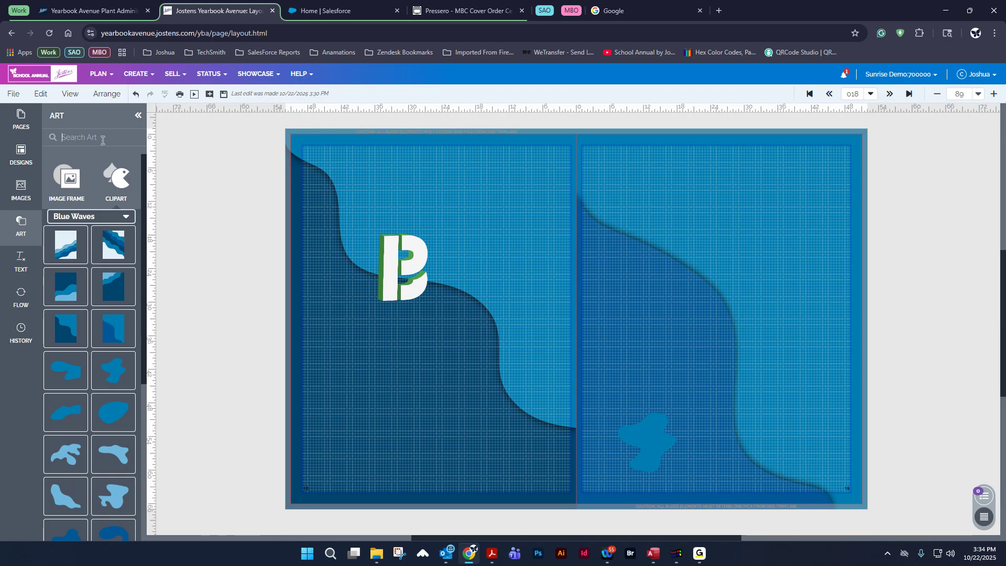
key(Return)
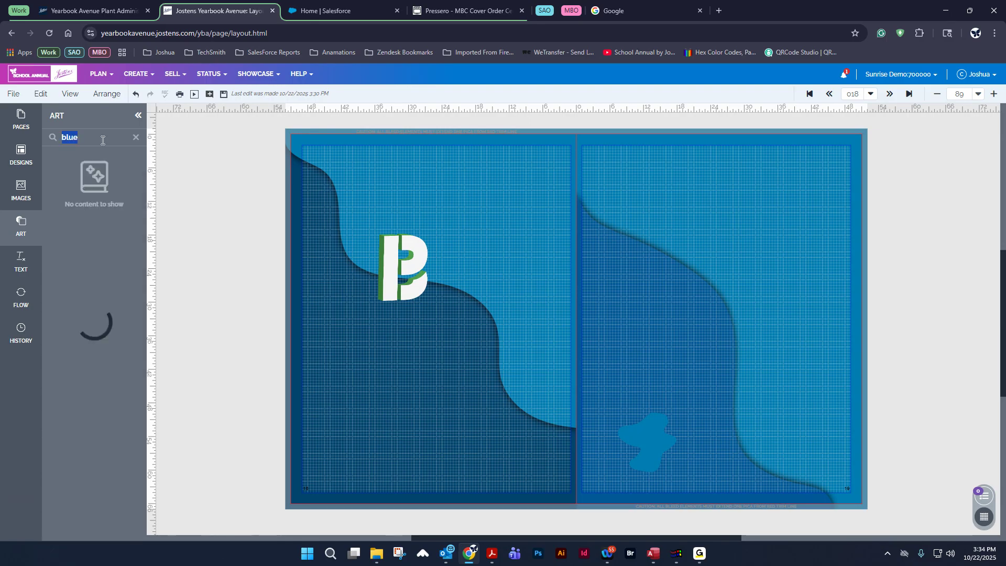
scroll(112, 288, down, 15)
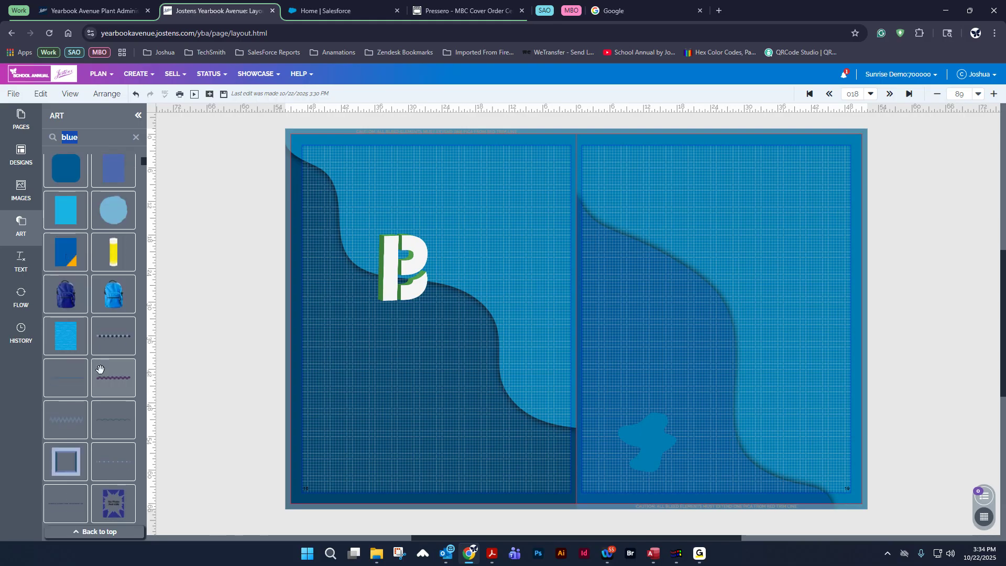
scroll(101, 373, down, 5)
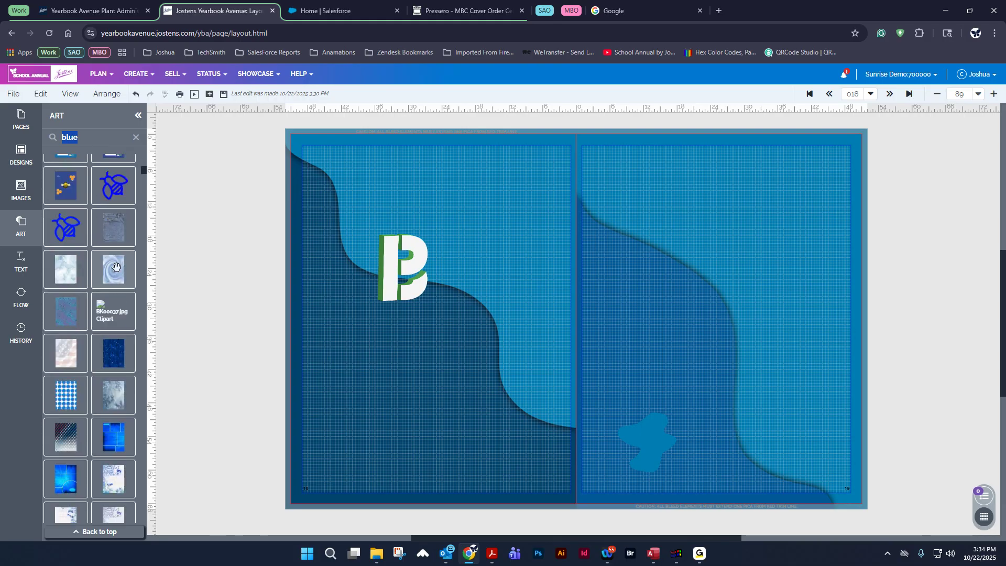
Apply the light blue swirl background to the left page, and replace it with the blue sunburst background with dark scroll edges
drag(113, 265, 395, 359)
scroll(109, 350, down, 5)
scroll(109, 350, down, 5)
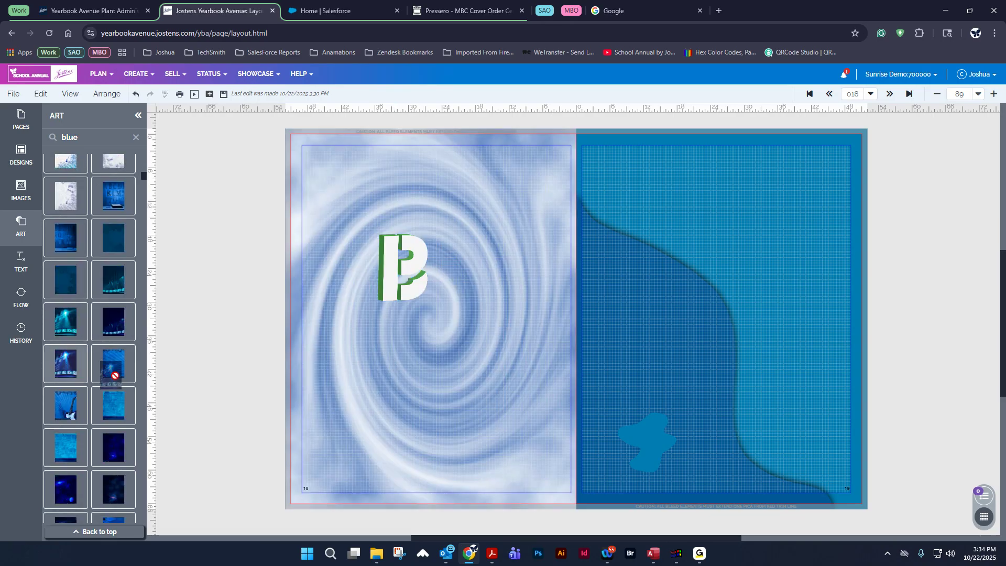
drag(67, 363, 301, 336)
drag(113, 373, 383, 358)
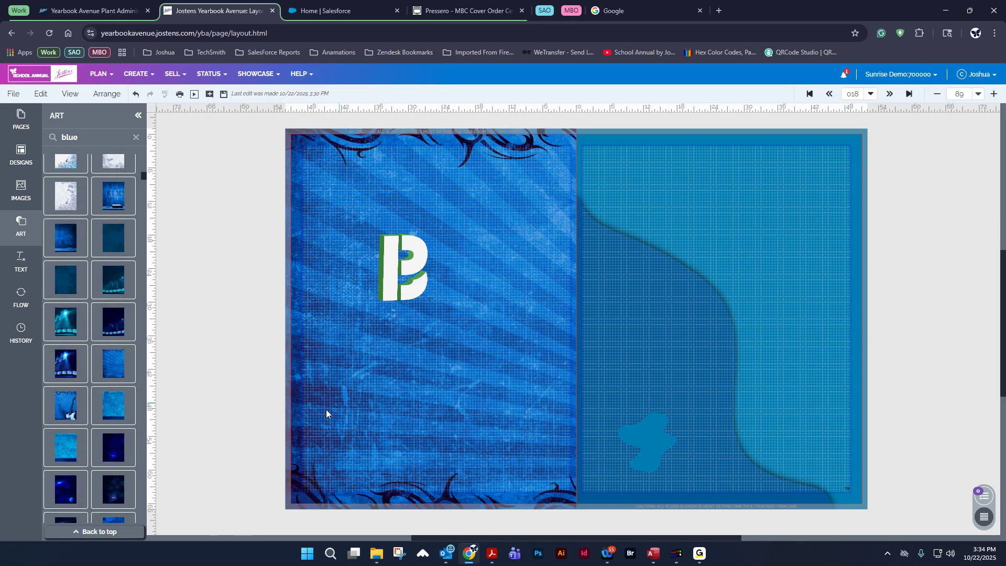
Add the blue building-block number 0 to the upper part of the right page
scroll(112, 438, down, 10)
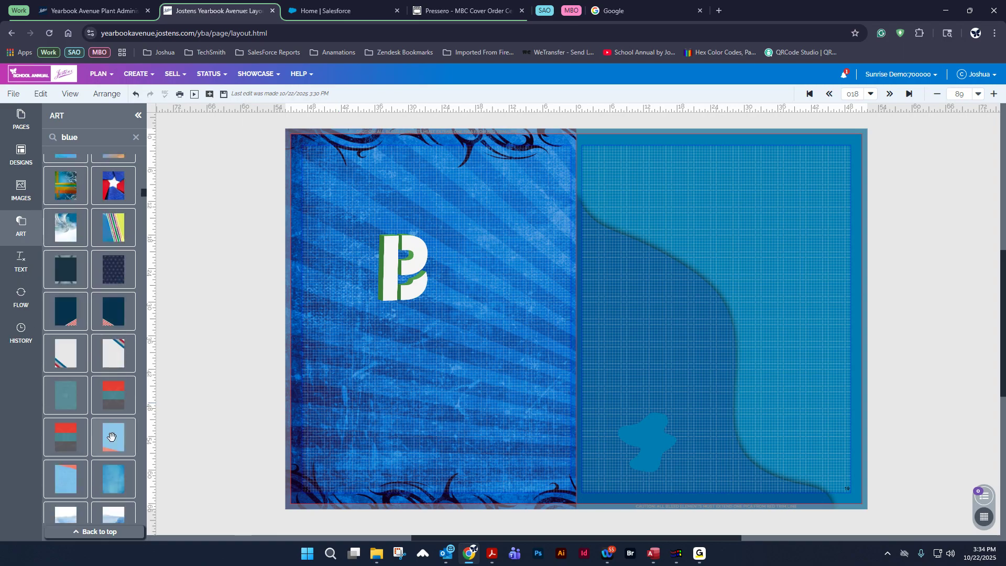
scroll(112, 438, down, 8)
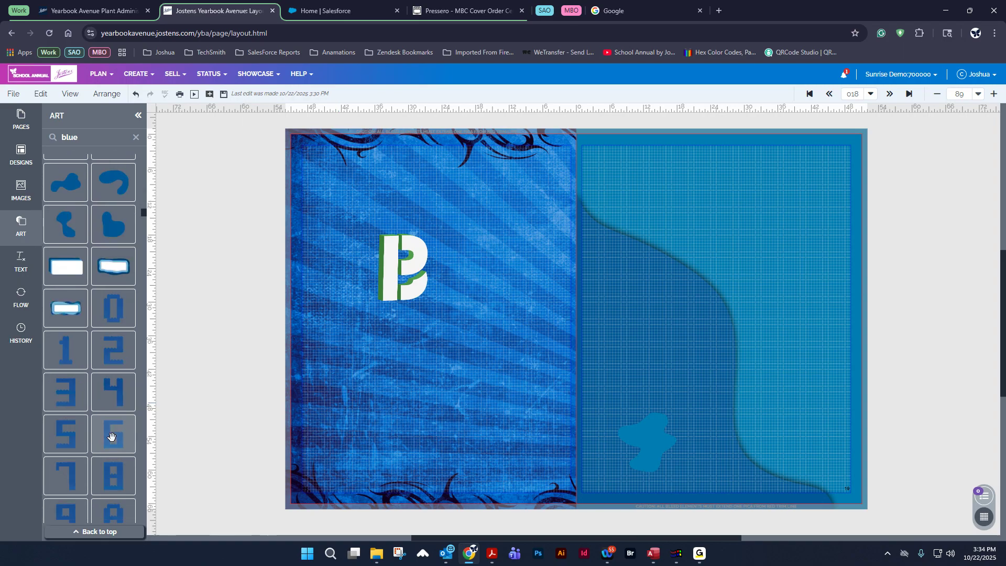
scroll(112, 437, up, 3)
drag(114, 258, 389, 395)
drag(370, 332, 815, 247)
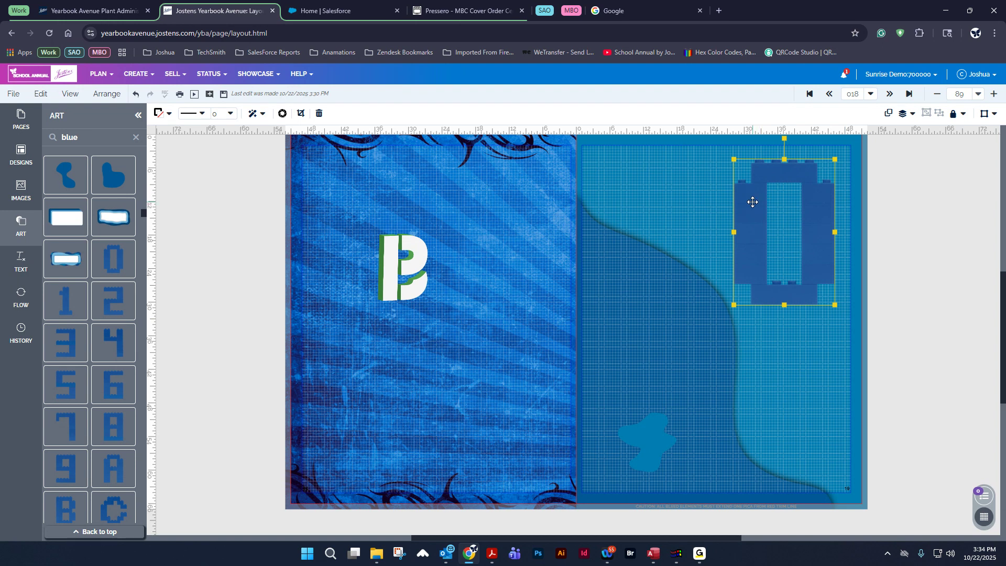
drag(759, 203, 724, 206)
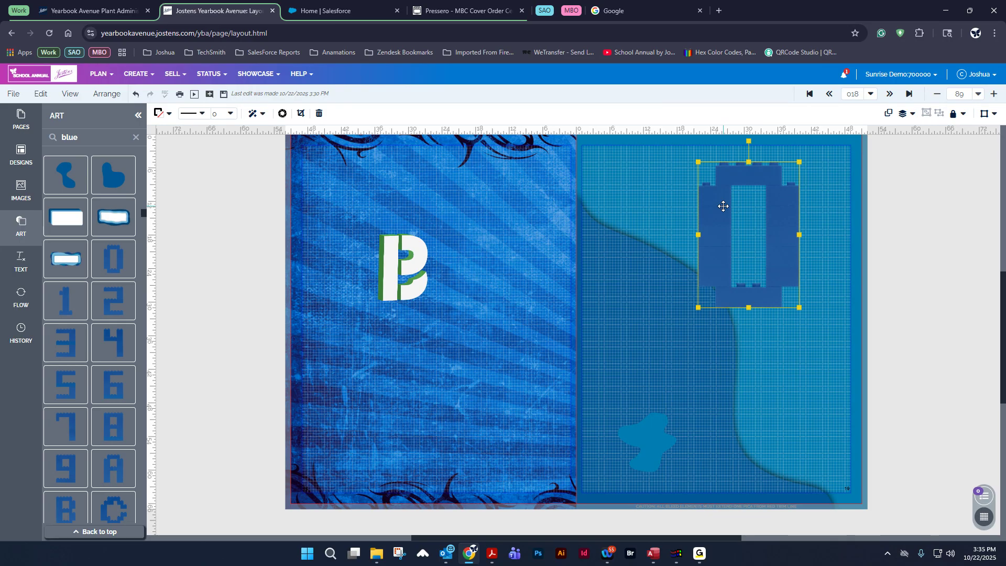
Show the building-block number 0 in the Image Library
right_click(714, 204)
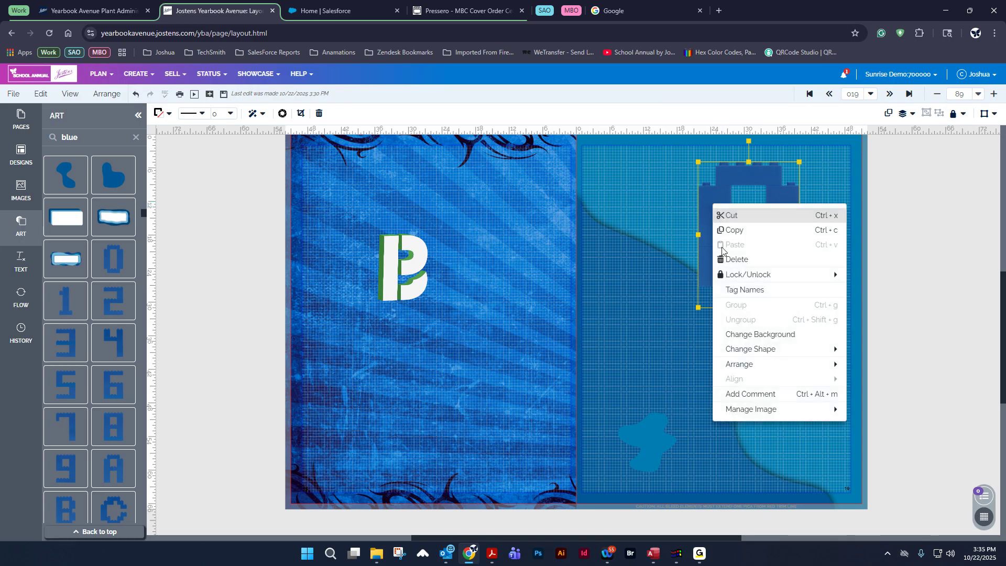
mouse_move(750, 412)
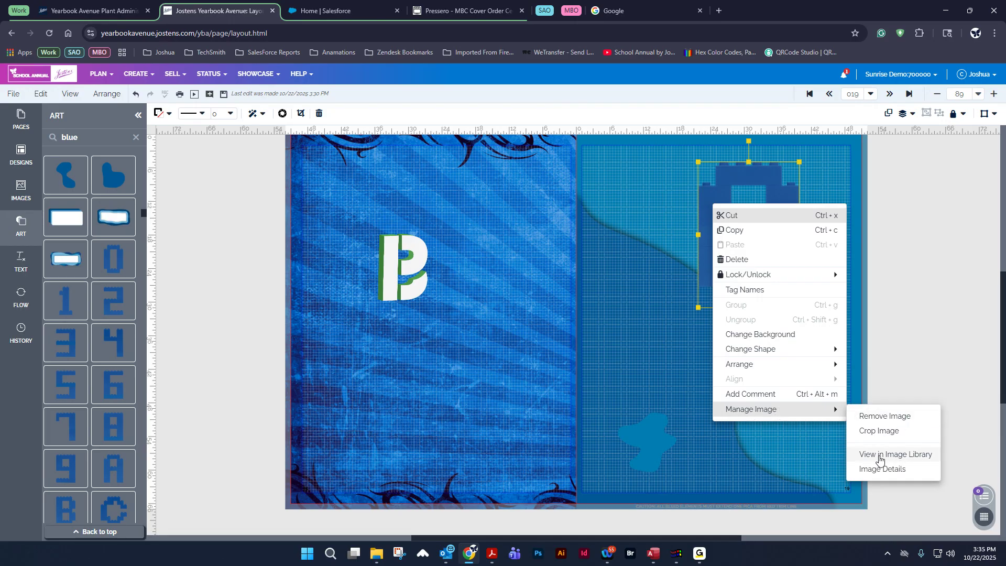
click(899, 454)
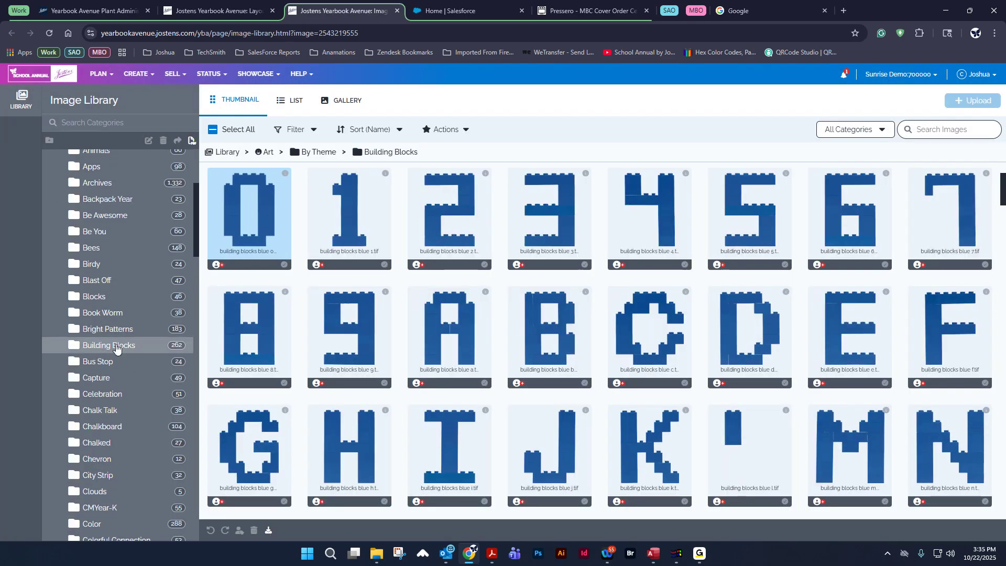
Examine the coloured letters and numbers in the Building Blocks theme folder, and close the Image Library
scroll(643, 285, down, 5)
scroll(647, 336, down, 10)
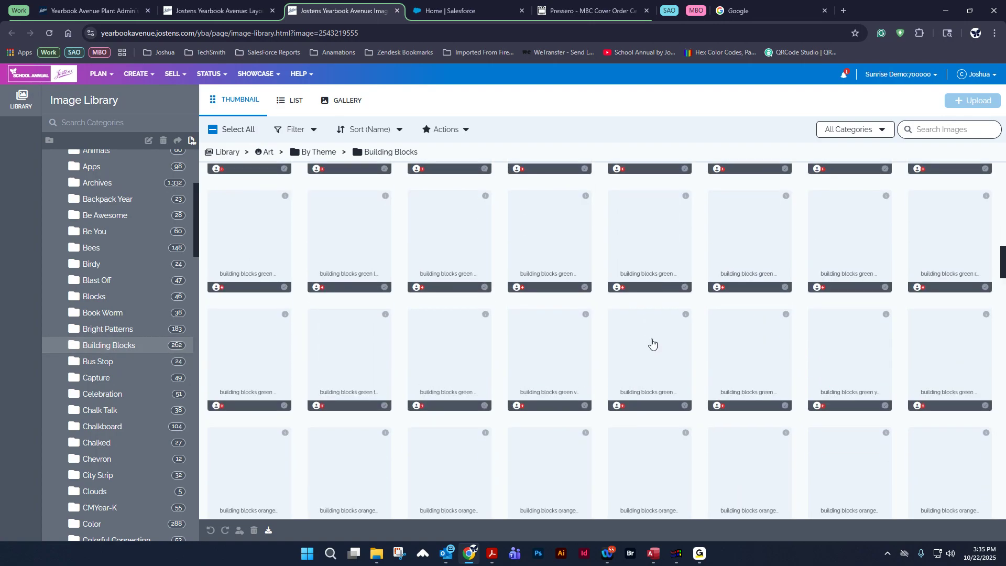
scroll(652, 340, down, 5)
scroll(135, 314, up, 4)
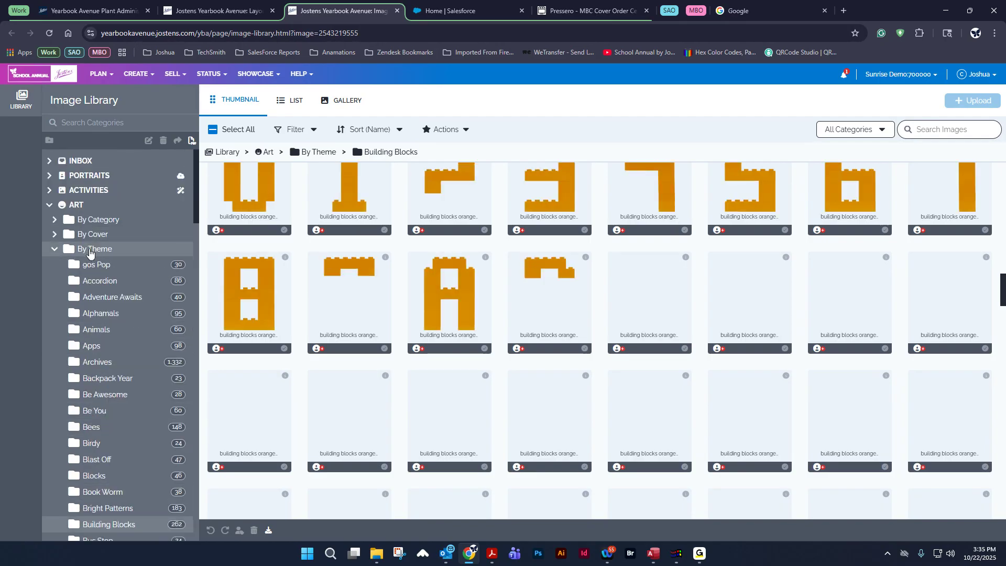
scroll(105, 454, down, 2)
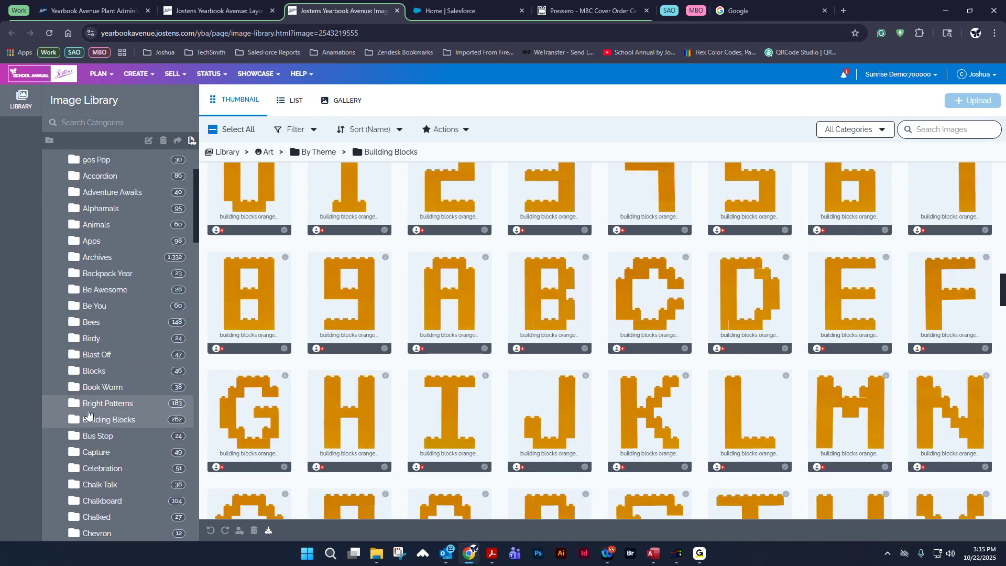
scroll(747, 324, down, 10)
scroll(779, 296, down, 5)
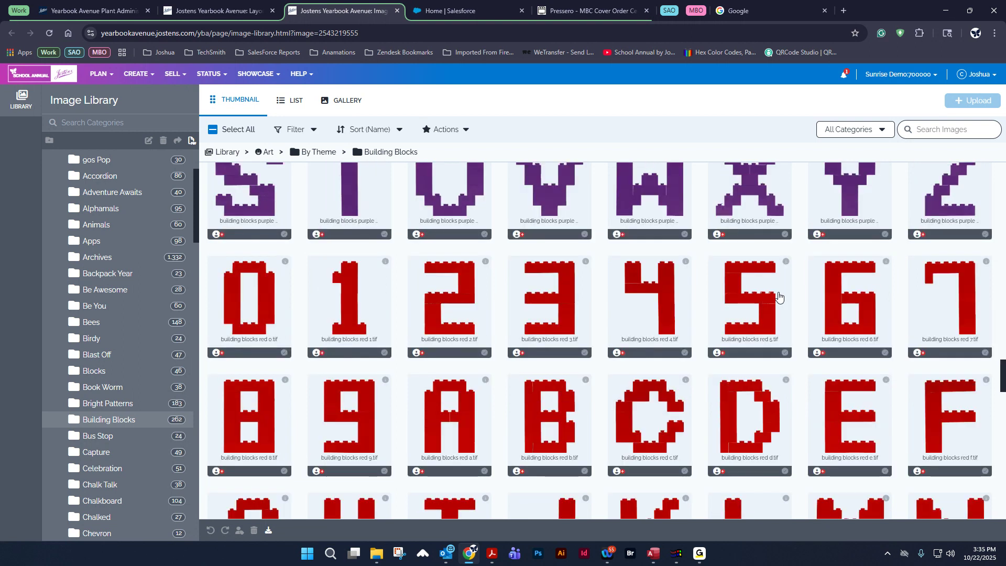
middle_click(332, 9)
Delete the letter B clipart and the building-block number 0, including their image frames, from the spread
click(227, 312)
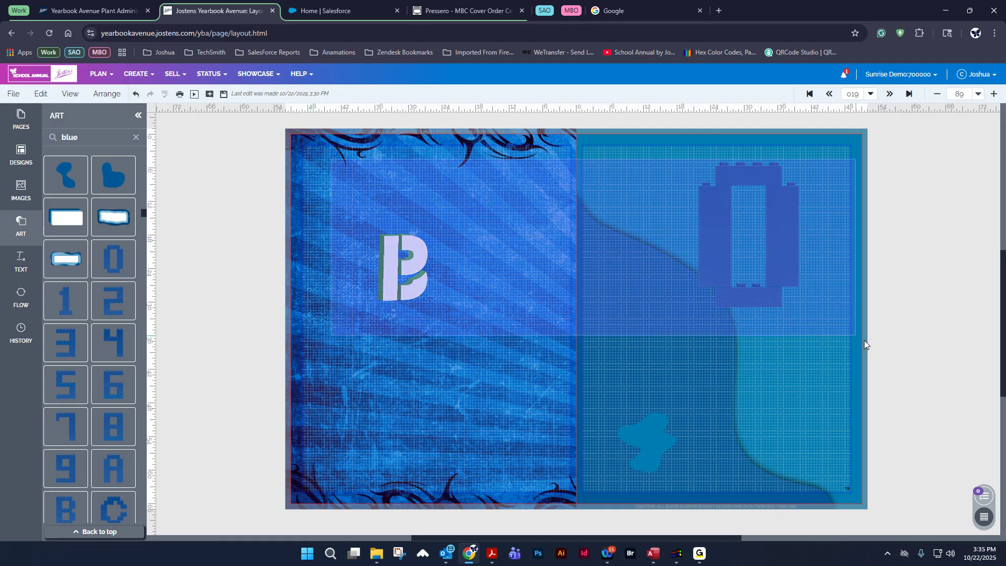
drag(335, 161, 826, 369)
key(Delete)
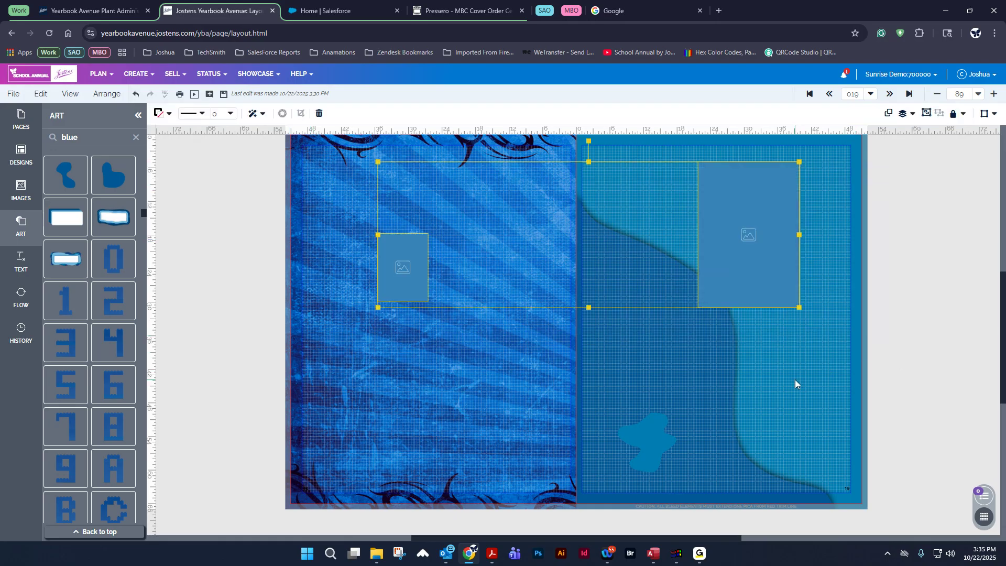
key(Delete)
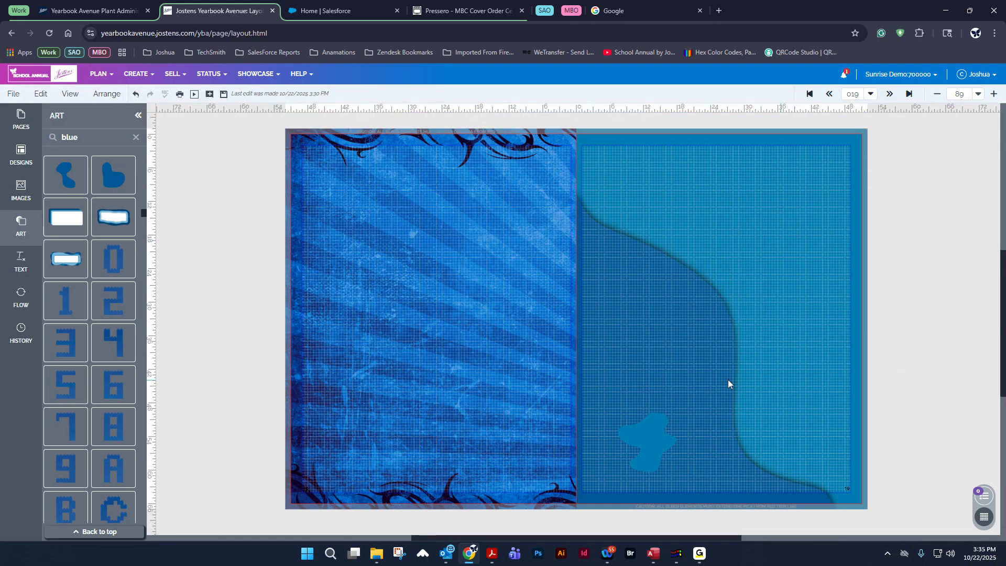
Switch from art to the page designs and show the Candids templates of the Page Surfer category
click(22, 230)
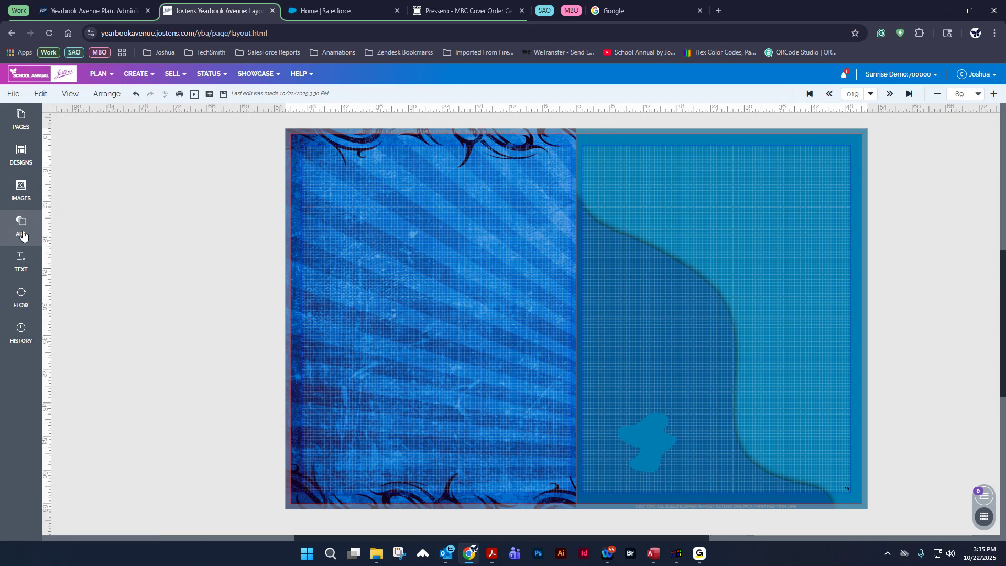
click(23, 234)
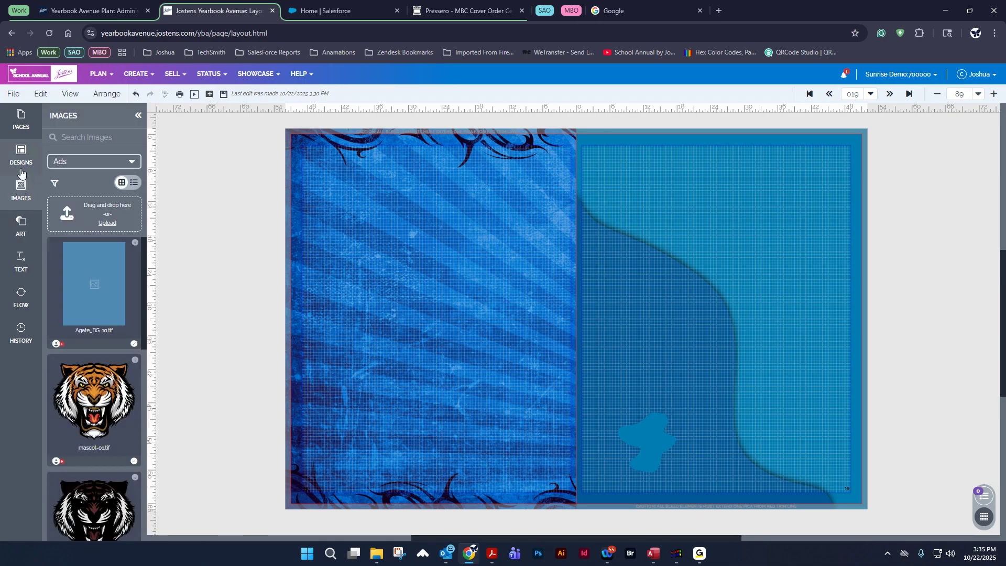
click(17, 154)
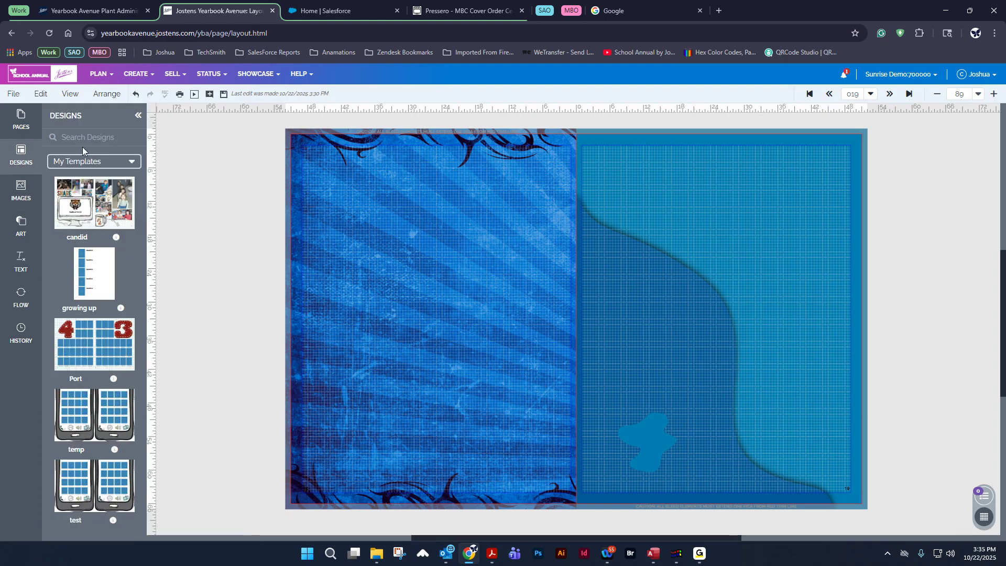
click(83, 160)
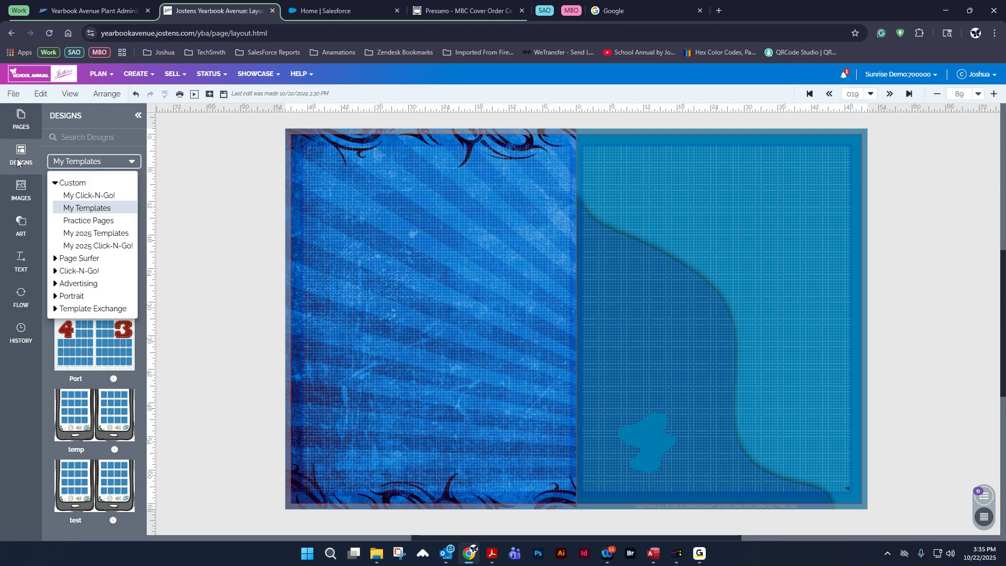
click(99, 163)
click(98, 163)
click(55, 182)
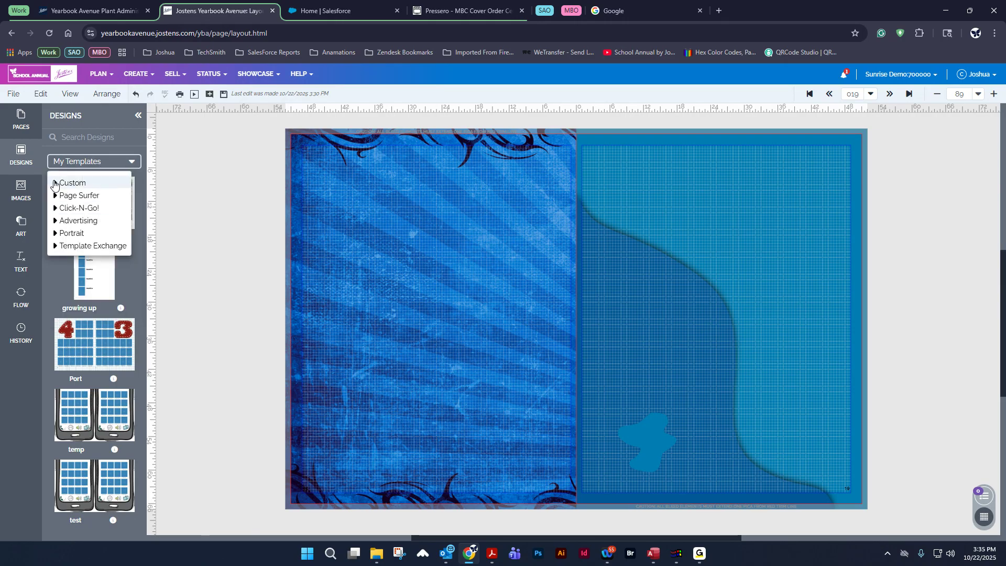
click(55, 197)
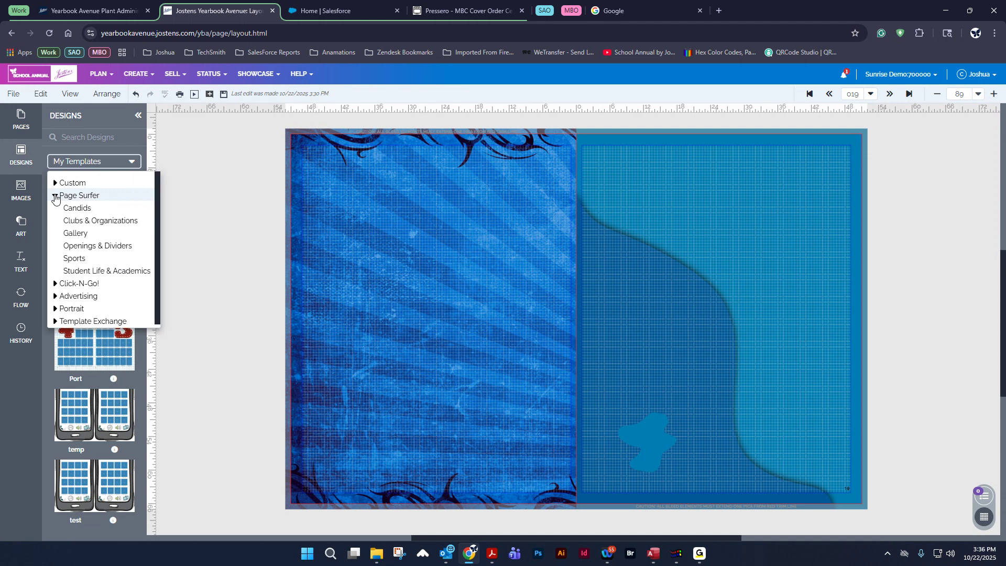
click(87, 208)
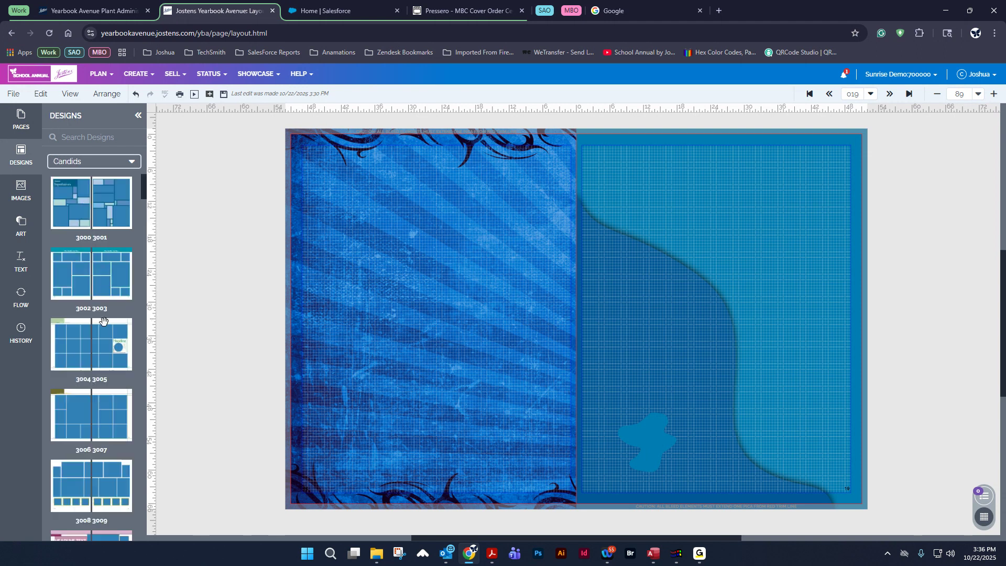
Apply Candids design 3024 to the left page of the spread without retaining the existing content
scroll(105, 322, down, 4)
scroll(104, 321, down, 5)
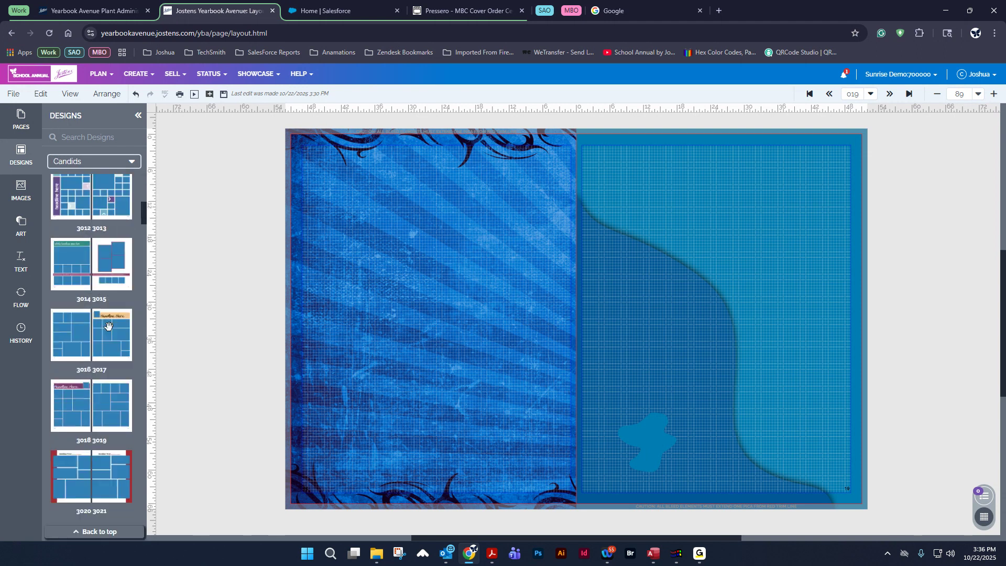
scroll(109, 326, down, 3)
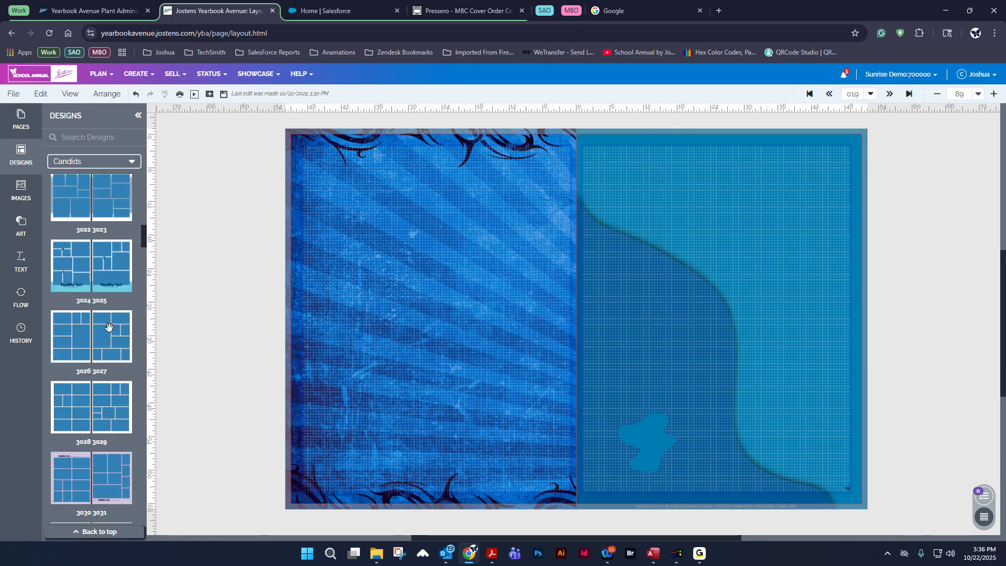
mouse_move(109, 327)
scroll(109, 329, down, 2)
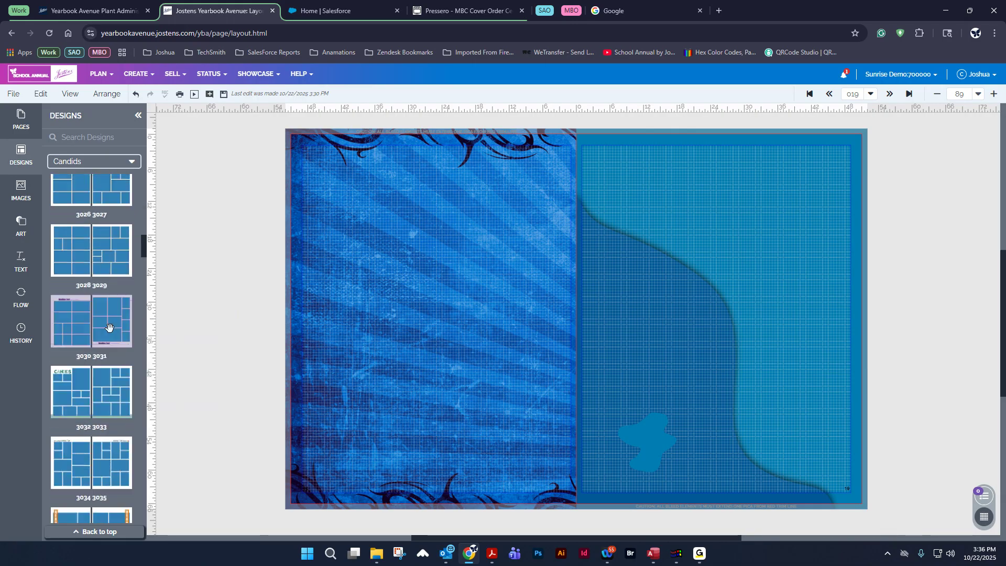
scroll(104, 403, up, 2)
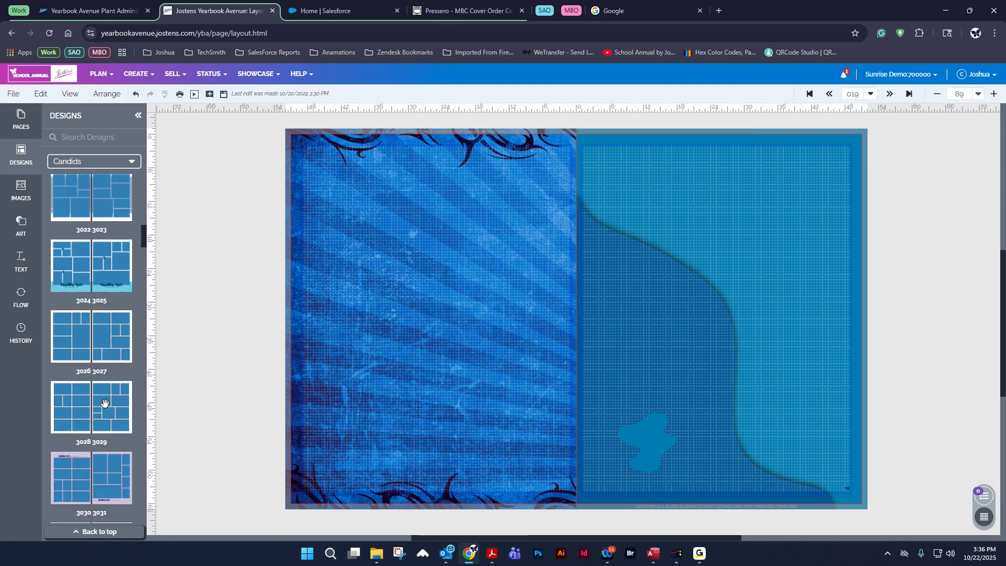
mouse_move(73, 254)
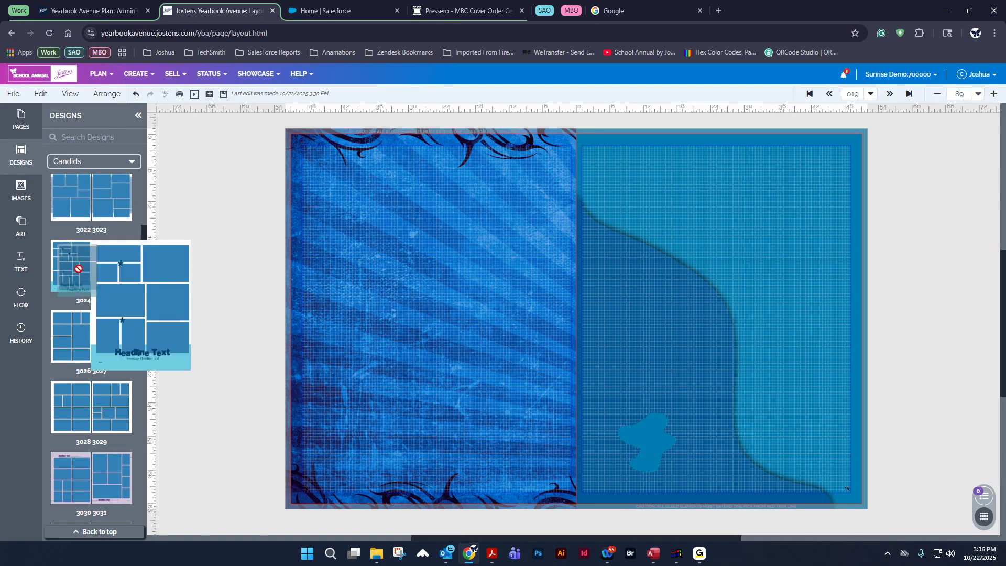
drag(72, 264, 415, 346)
drag(467, 277, 466, 277)
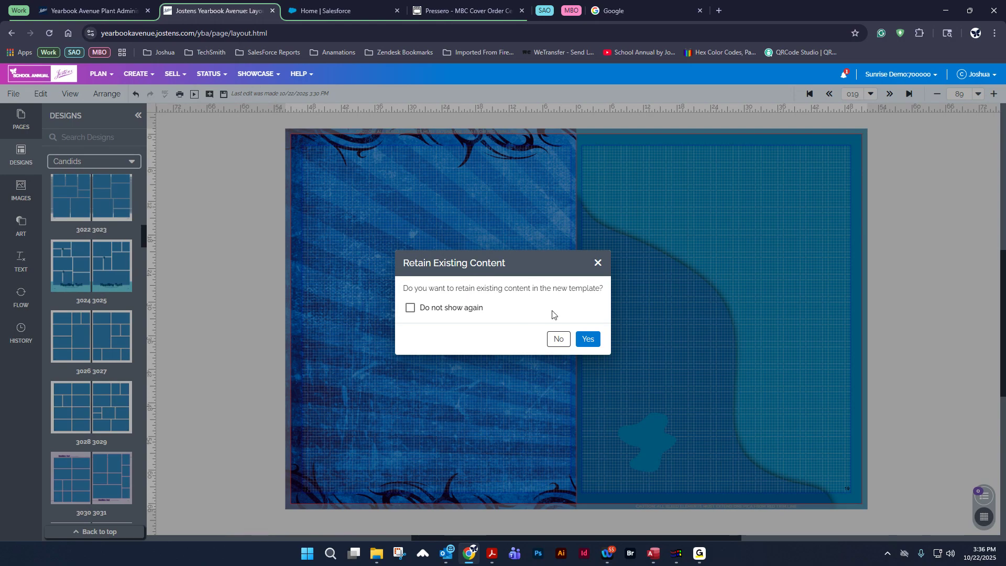
click(558, 339)
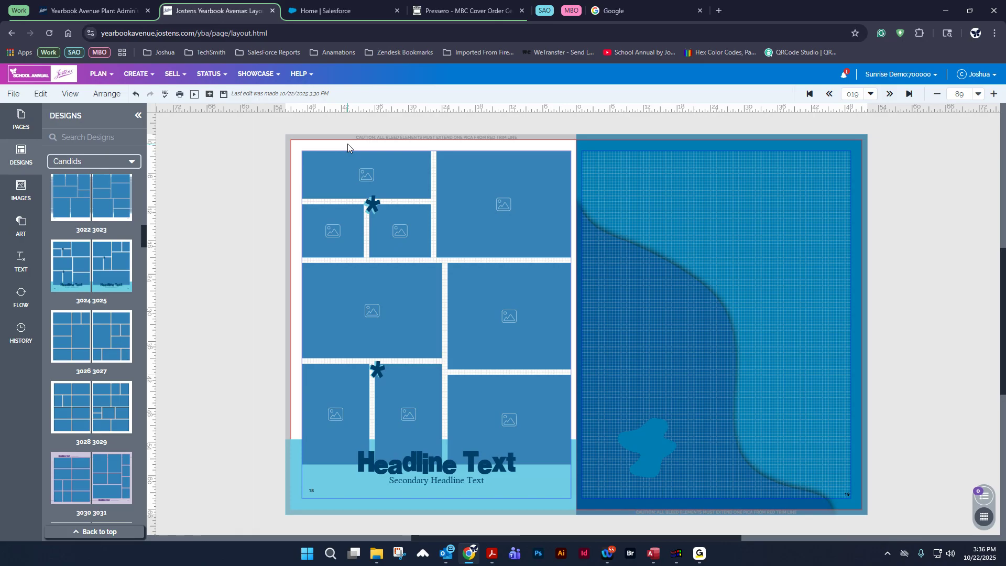
Try Candids design 3025 on the right page with existing content retained, select the blob clipart, and undo the design
drag(100, 249, 739, 254)
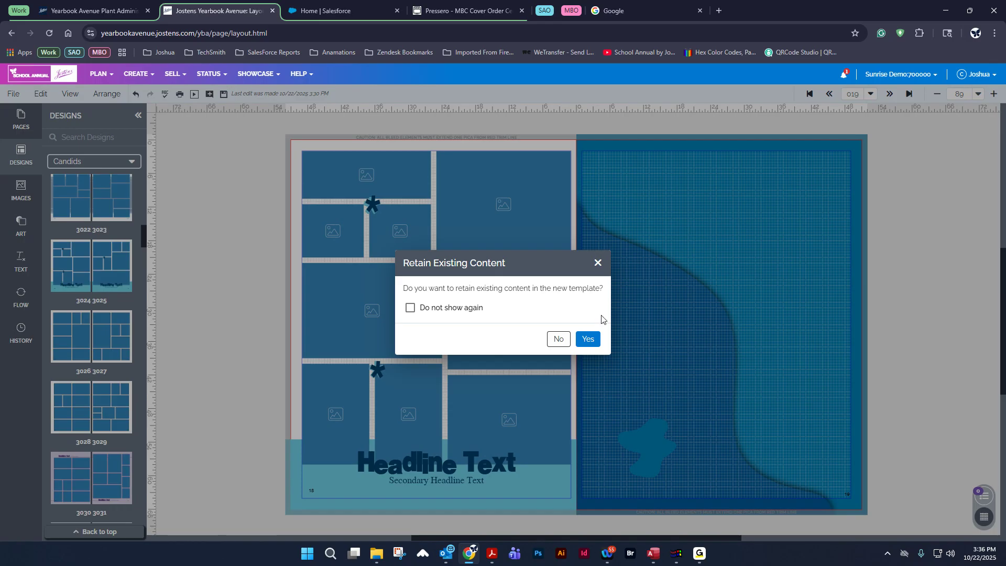
click(595, 344)
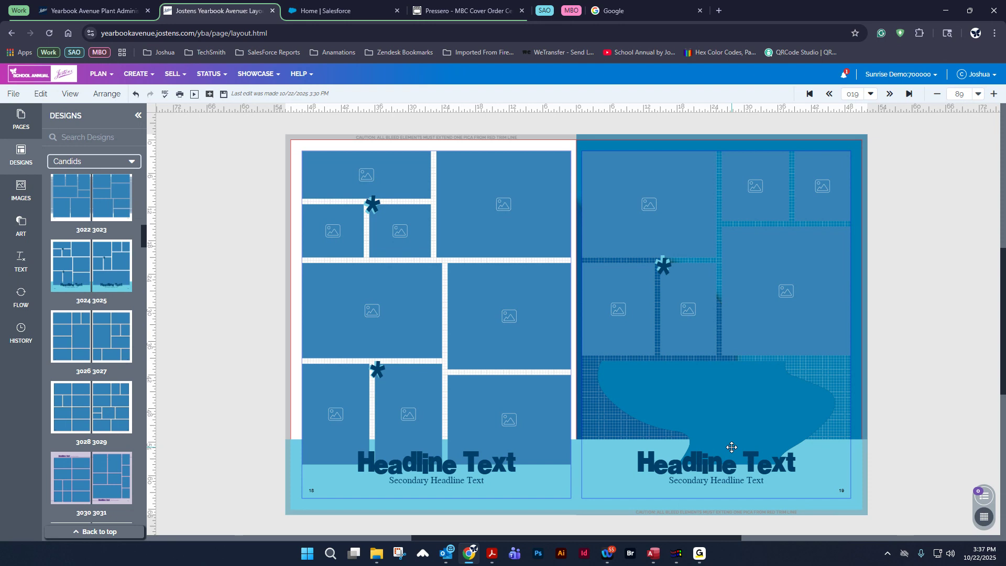
click(708, 418)
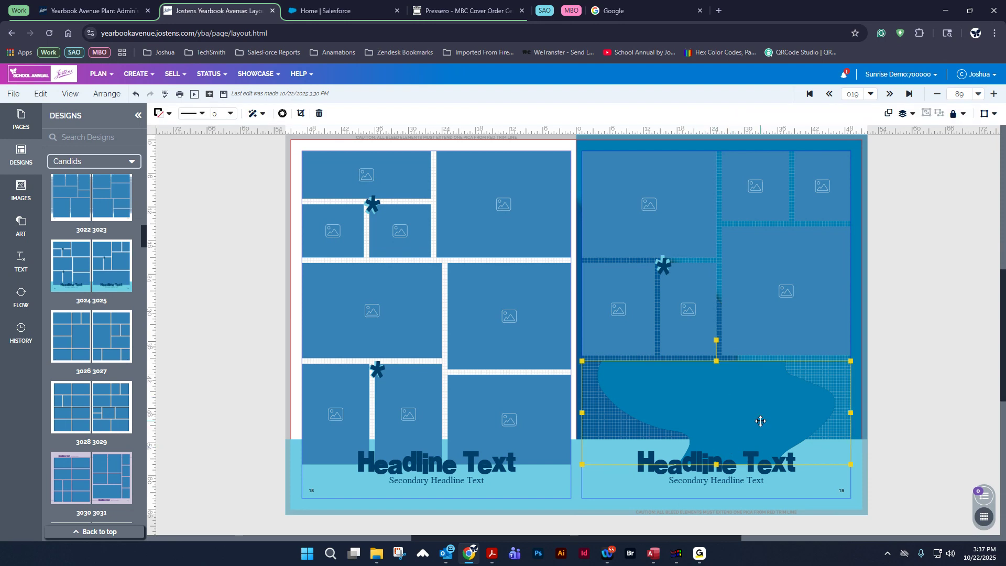
click(135, 94)
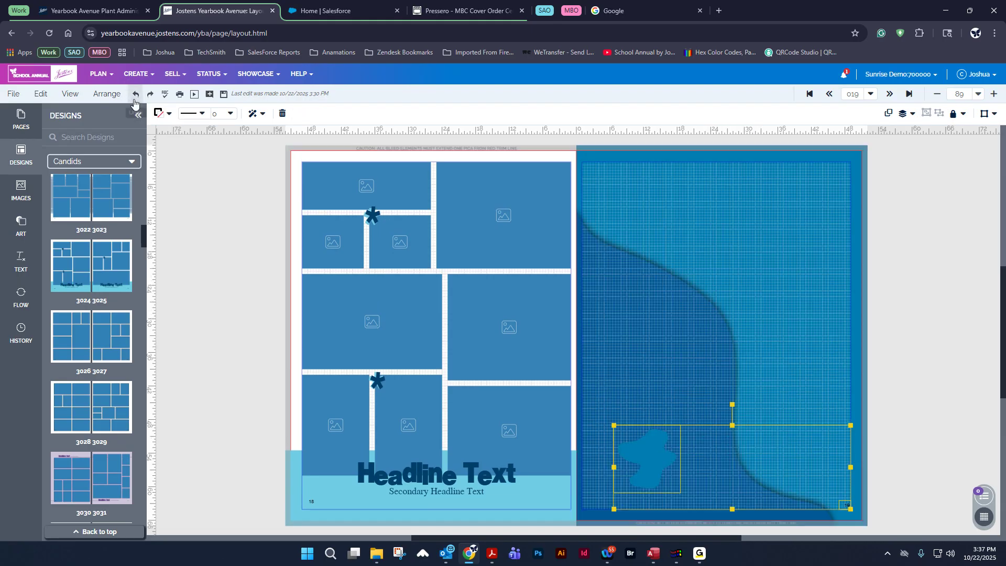
Move the blob clipart slightly up and inward, apply design 3029 to the right page retaining existing content, and inspect the blob's frame
click(648, 352)
drag(651, 439, 684, 423)
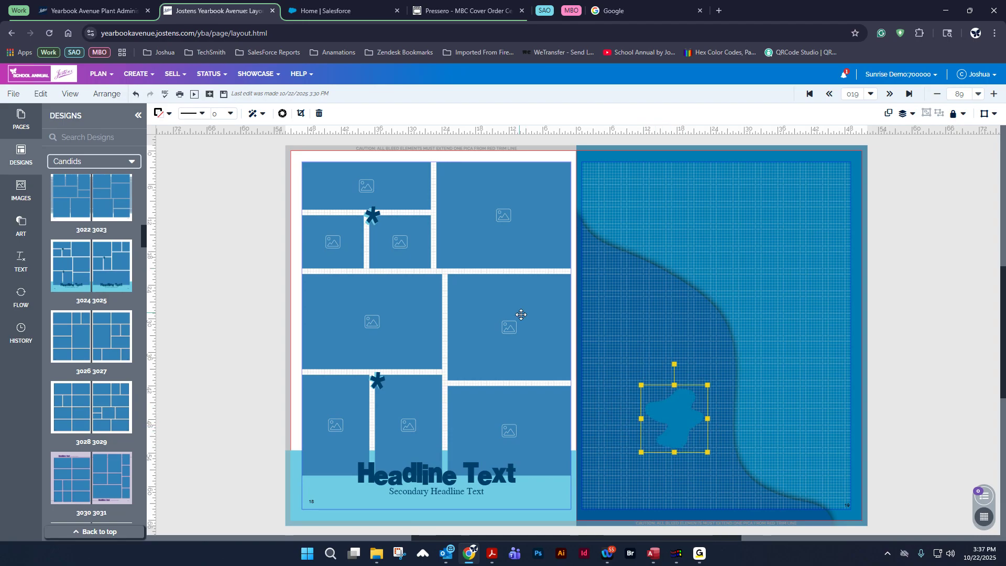
drag(119, 406, 719, 339)
click(585, 338)
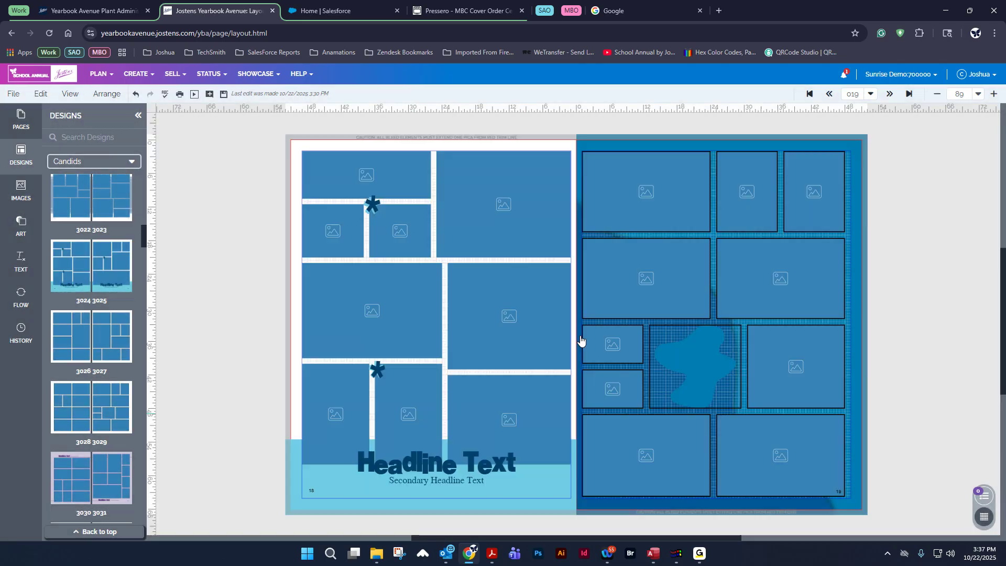
click(700, 360)
double_click(700, 359)
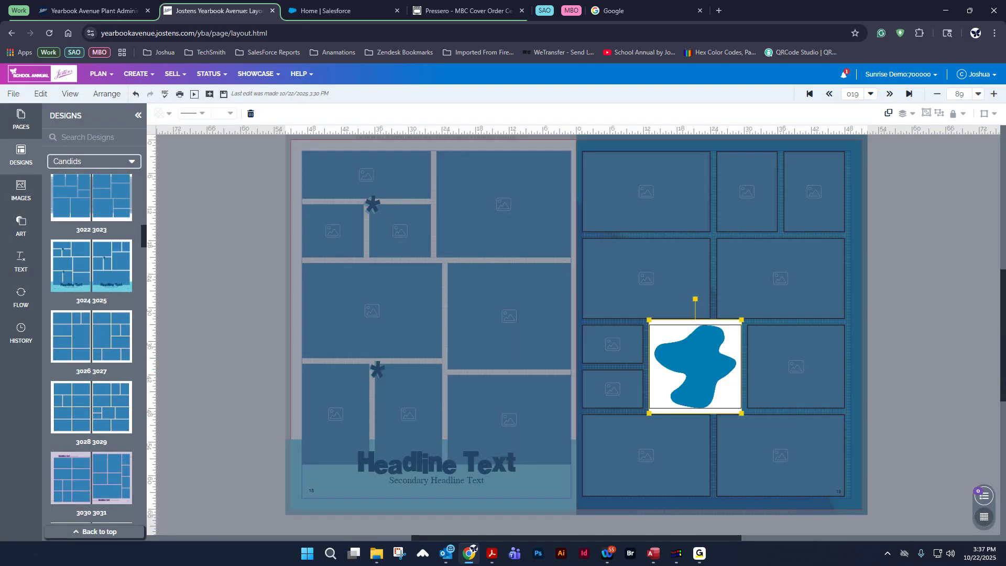
click(894, 354)
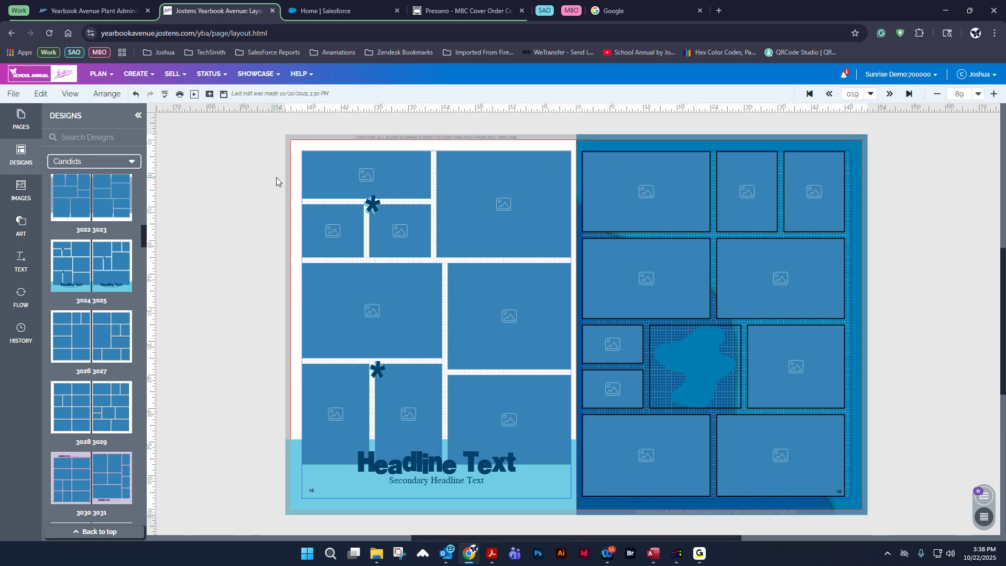
Save both pages of the spread as a template named "name"
click(14, 95)
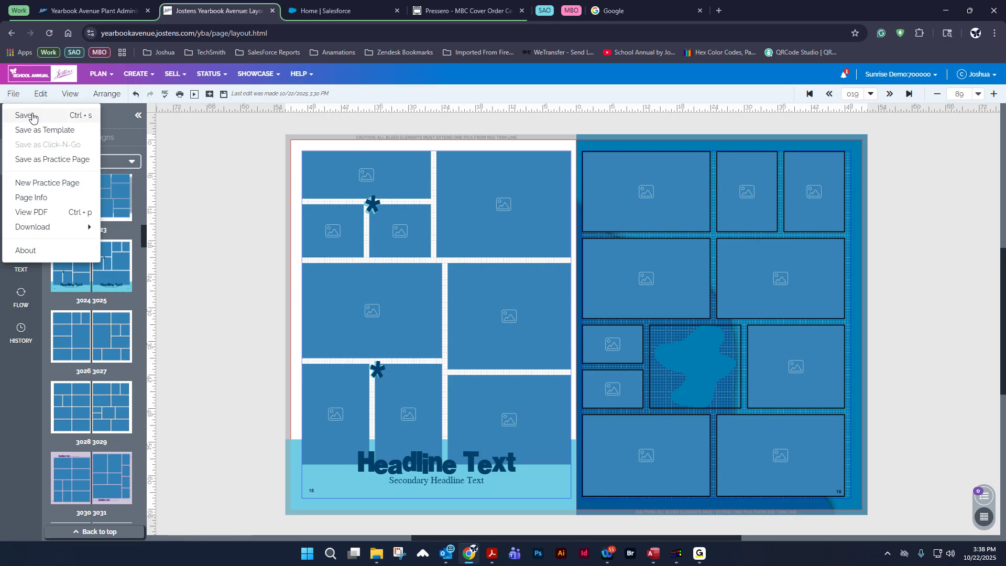
click(44, 131)
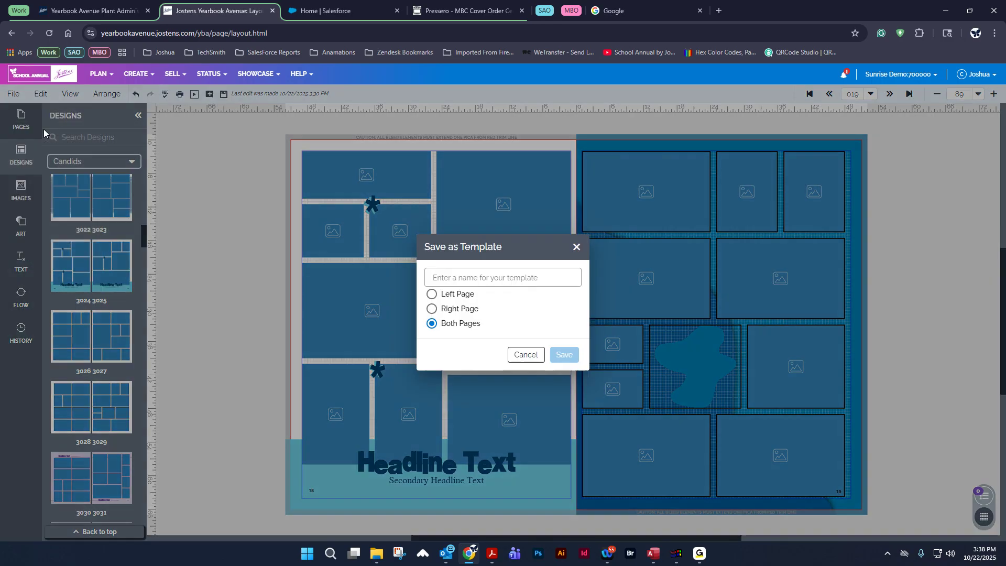
click(450, 294)
click(456, 310)
click(457, 323)
click(474, 284)
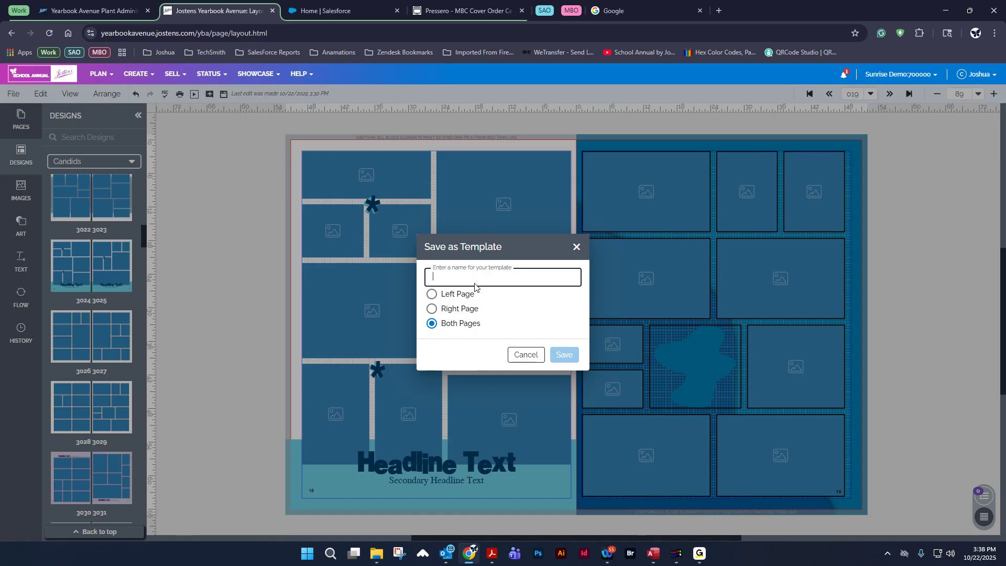
text(name)
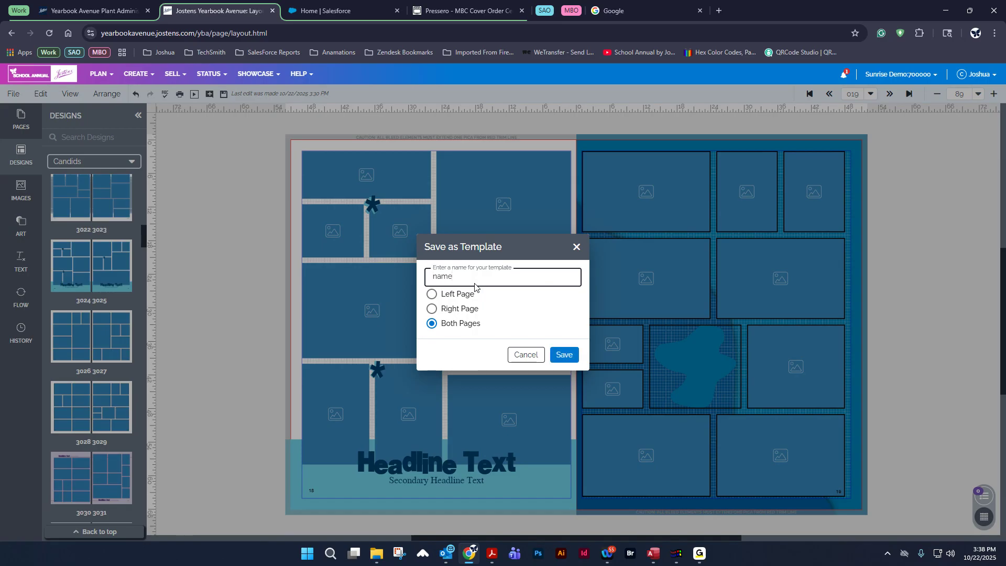
click(562, 357)
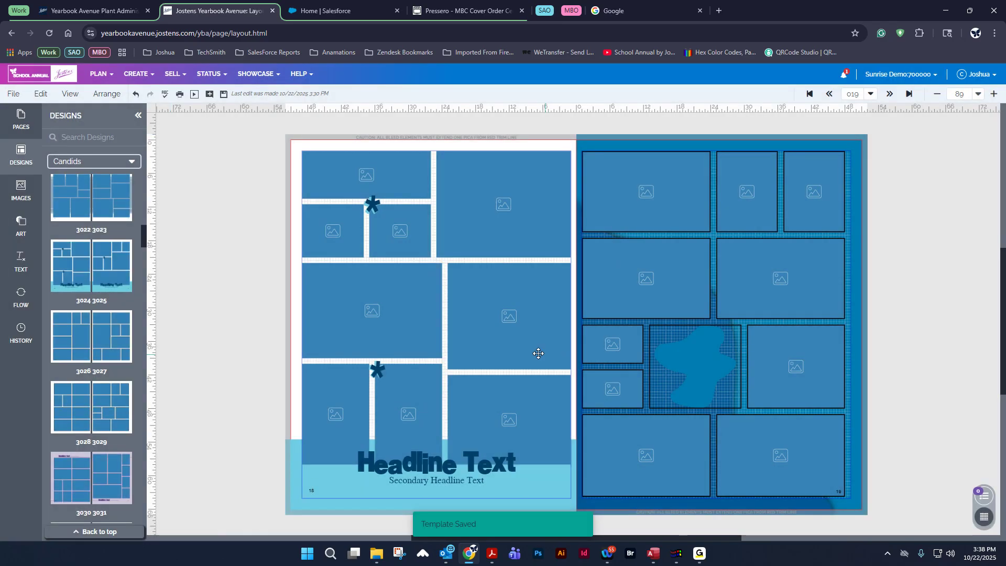
Undo the applied designs and the earlier clipart deletions to bring back the letter B and the building-block 0
click(80, 162)
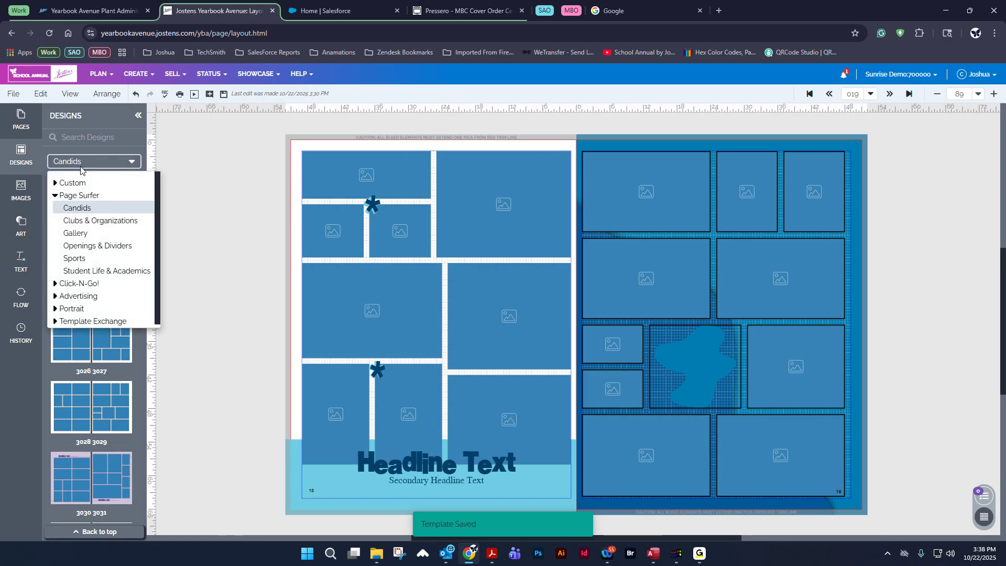
click(136, 94)
click(136, 95)
click(135, 97)
click(135, 98)
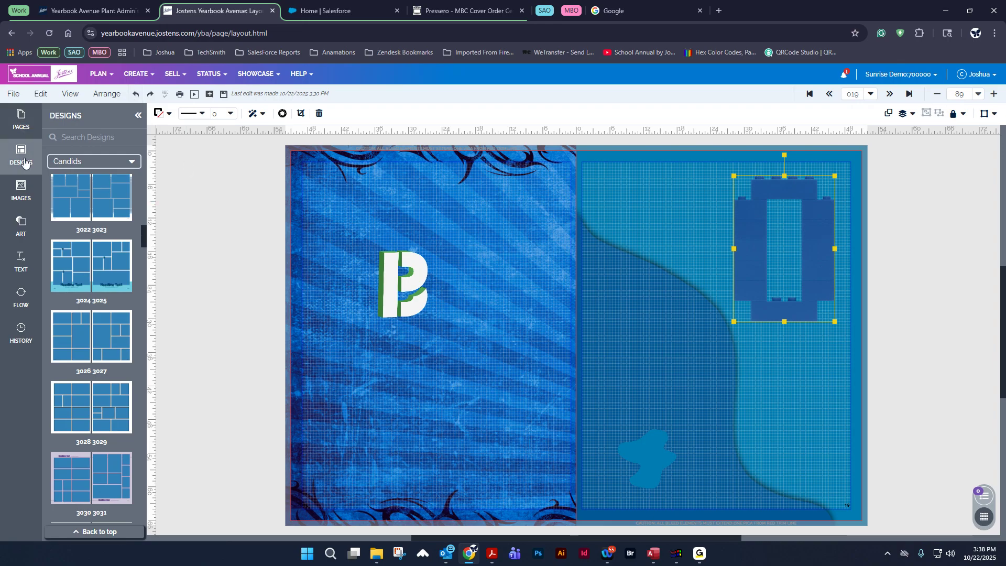
Show the custom My Templates designs and apply the "name" template to the spread without retaining existing content
click(73, 162)
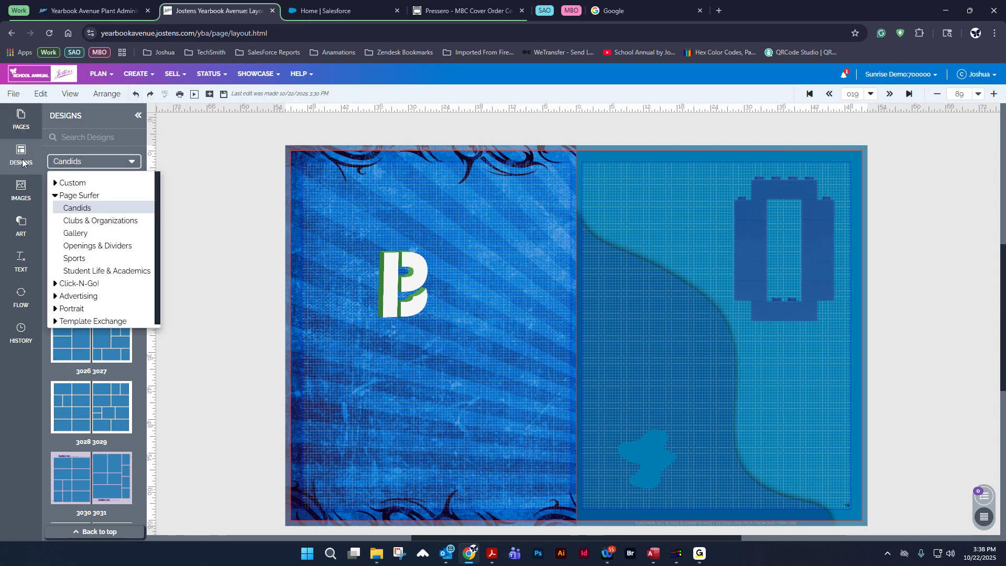
click(56, 186)
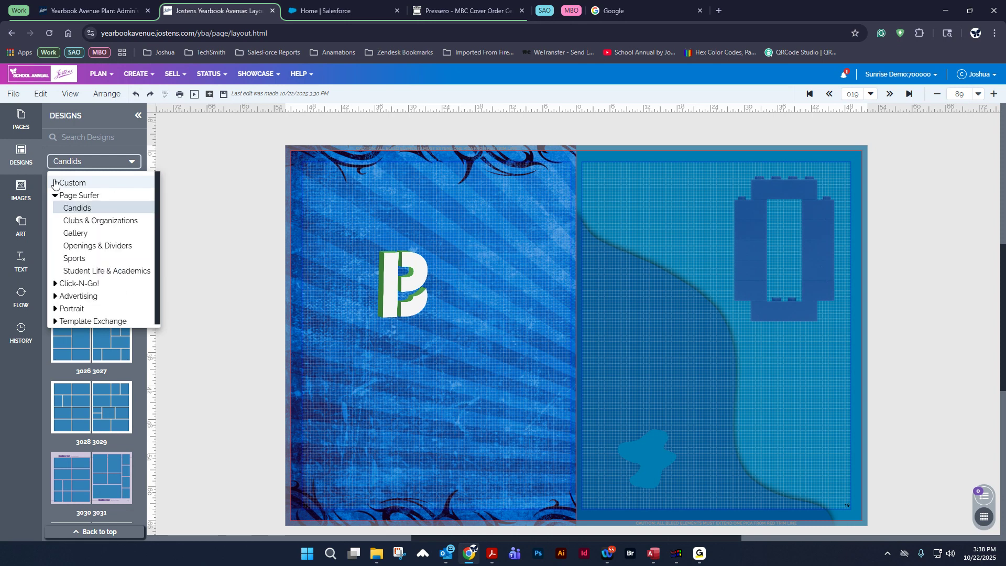
click(55, 183)
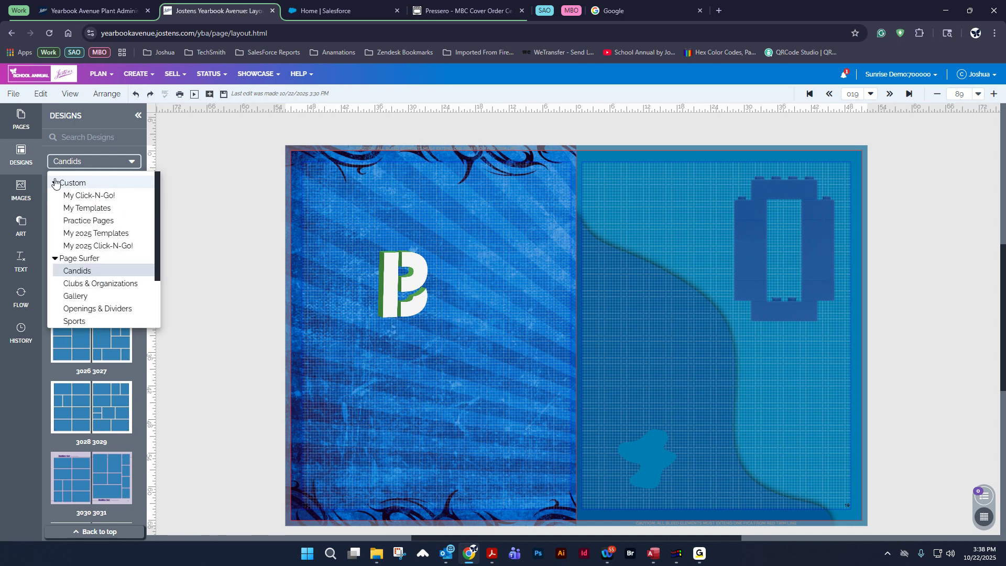
click(89, 208)
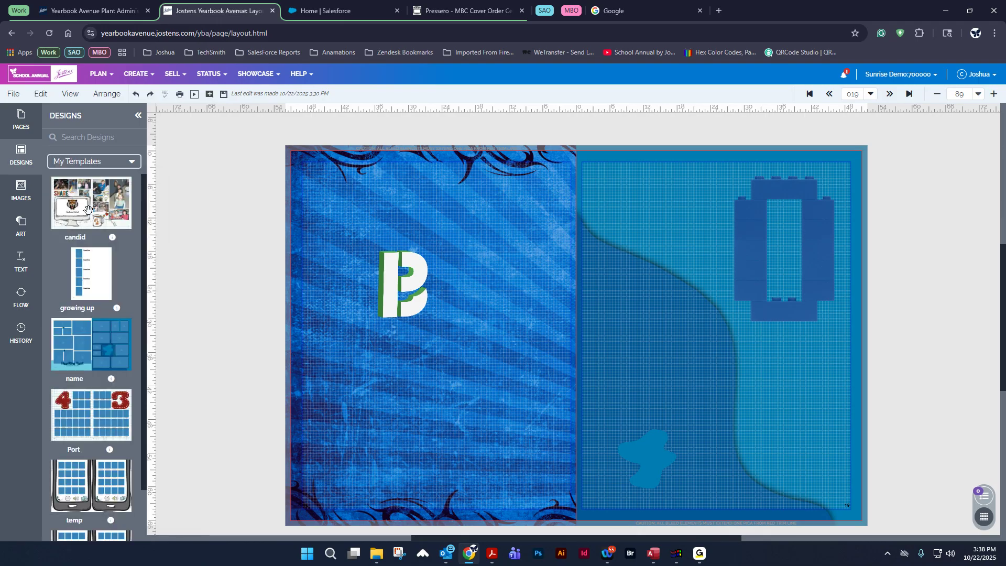
scroll(98, 250, down, 2)
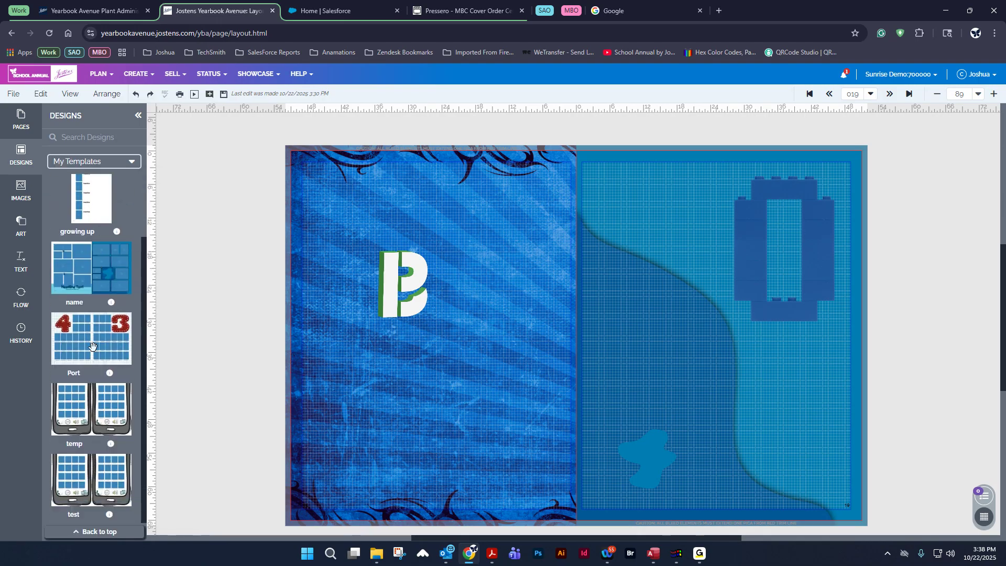
scroll(98, 498, up, 2)
scroll(98, 498, down, 2)
mouse_move(75, 263)
drag(74, 263, 555, 231)
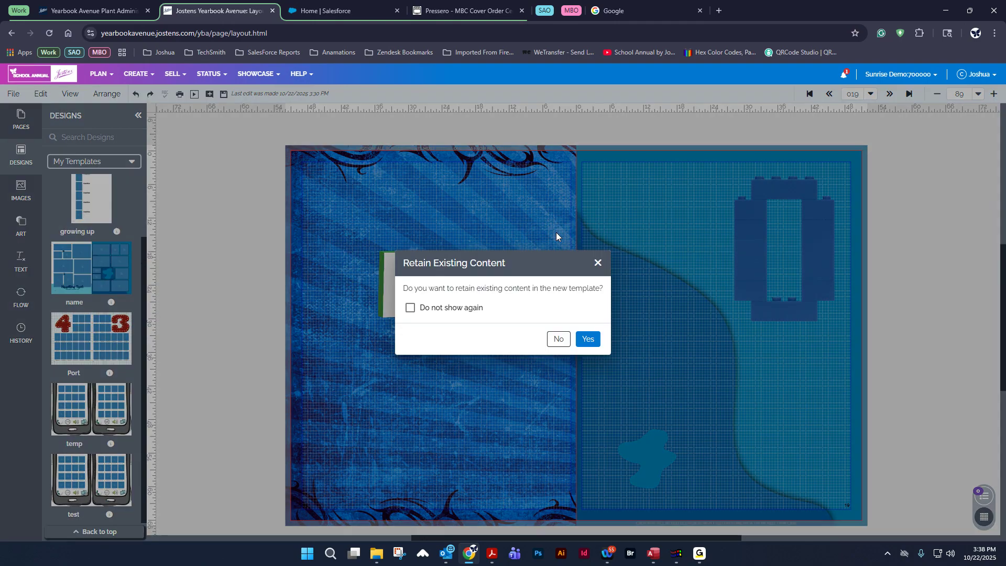
click(555, 340)
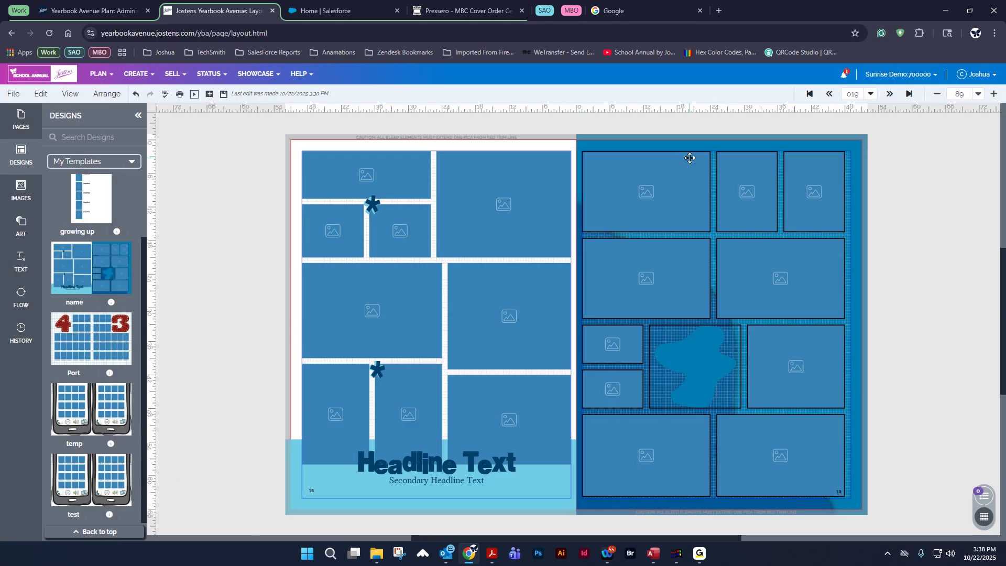
Save the changes to the spread and go forward two spreads to pages 22 and 23
click(889, 95)
click(556, 327)
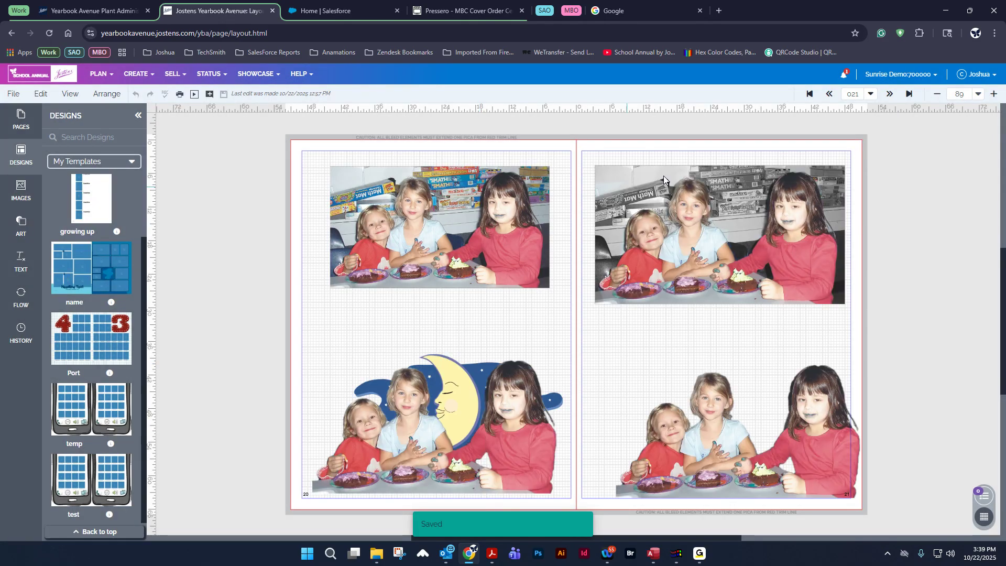
click(888, 94)
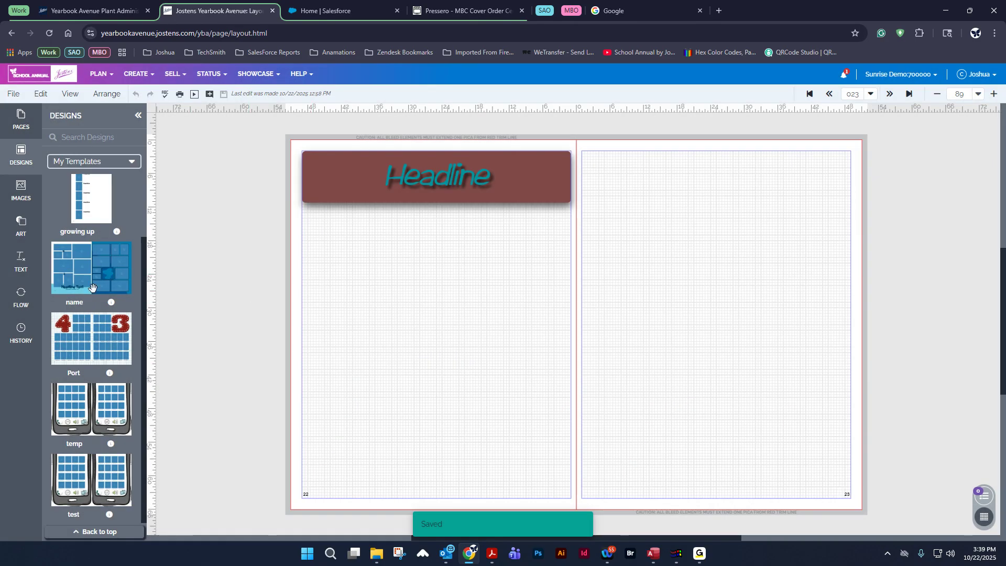
Try the "name" template on pages 22 and 23 without retaining content, and return to the previous spread without saving
drag(76, 254, 520, 244)
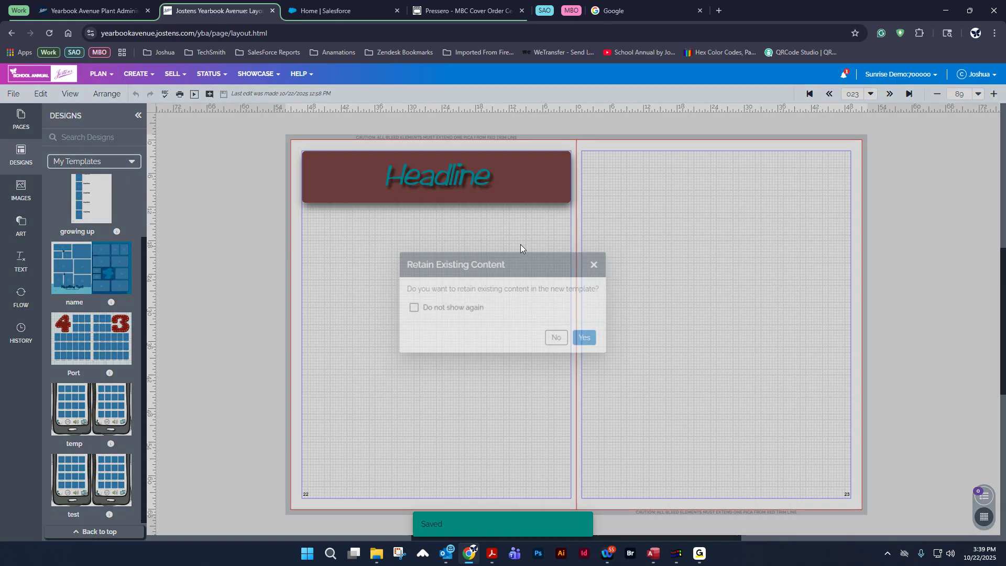
click(554, 338)
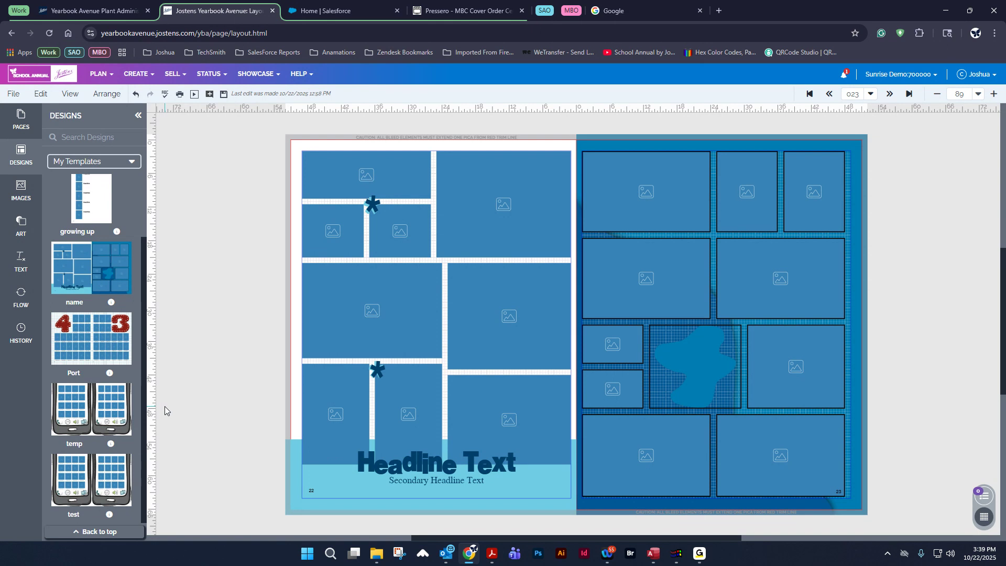
click(828, 94)
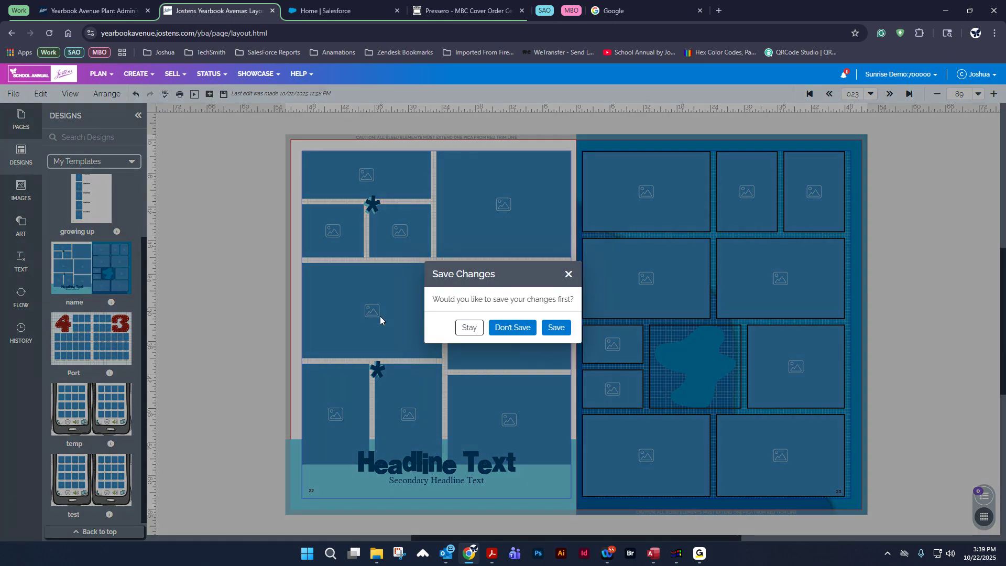
click(518, 328)
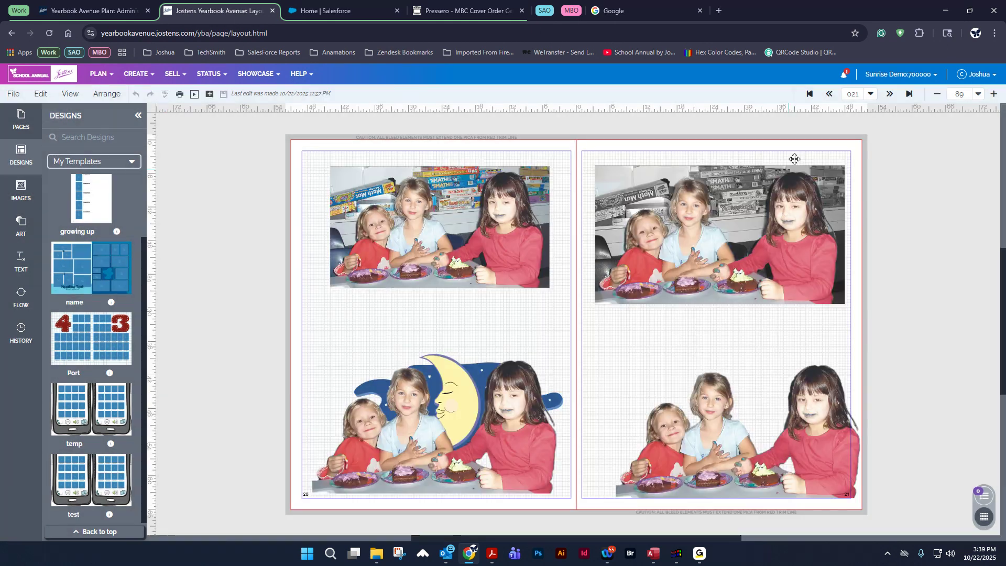
Clear all the template objects from pages 18 and 19, keeping the background, and save the spread
click(828, 94)
click(829, 94)
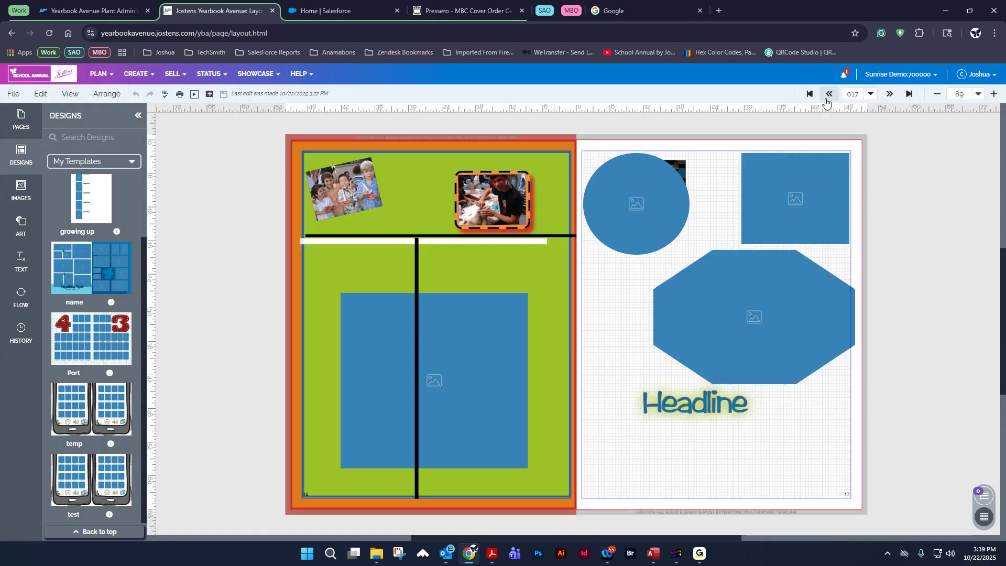
click(889, 94)
drag(262, 128, 894, 521)
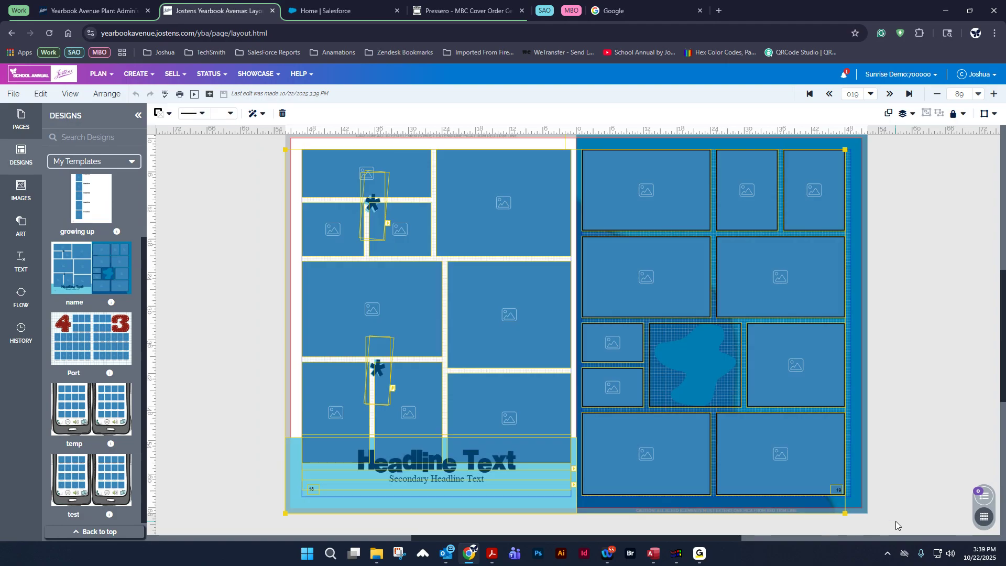
key(Delete)
key(Delete)
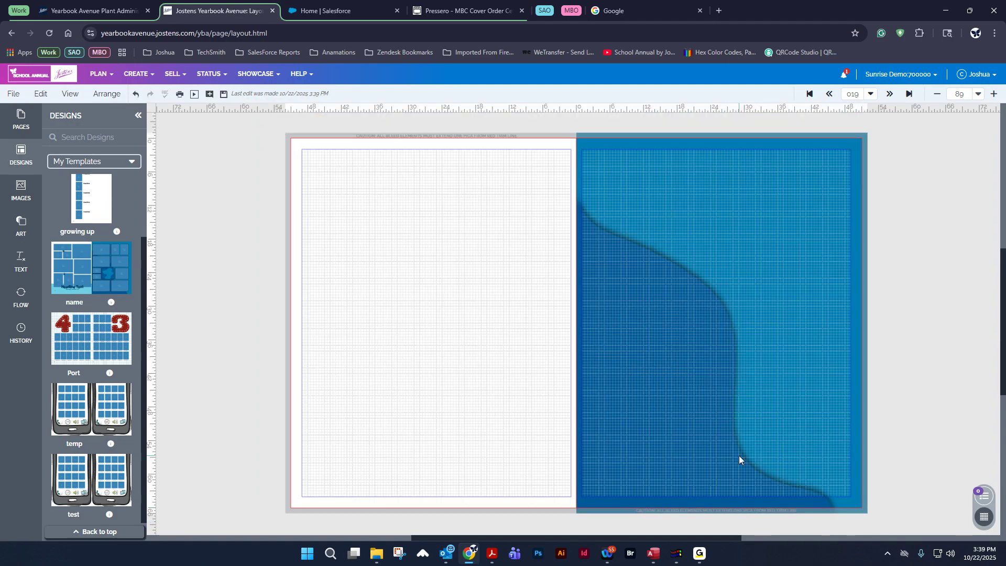
click(21, 154)
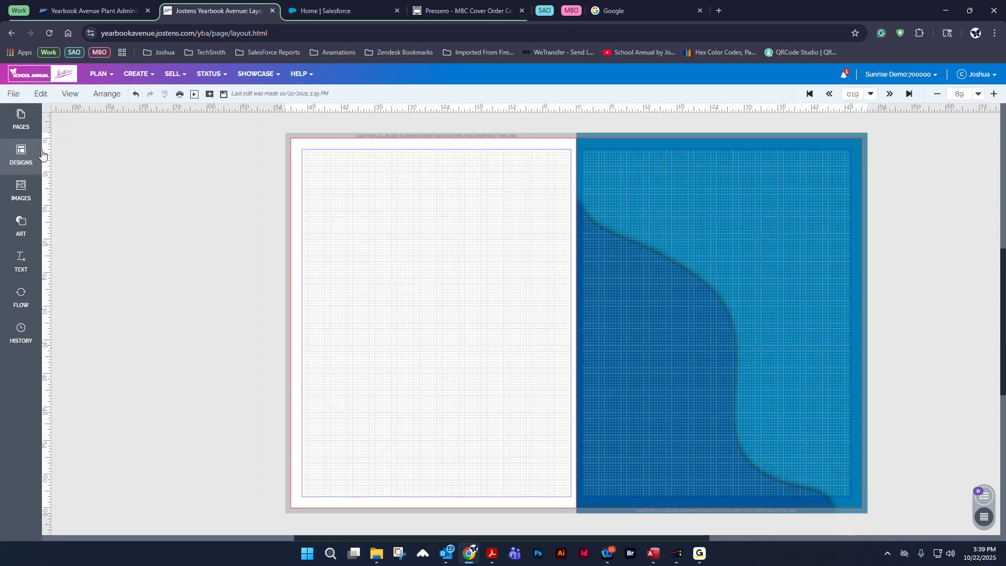
click(223, 94)
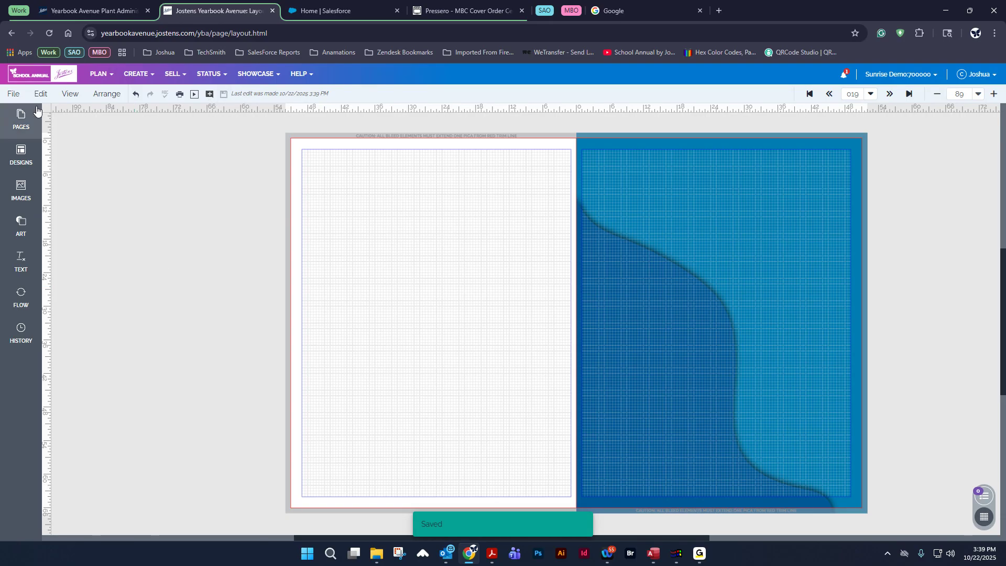
Apply the Page Surfer Clubs & Organizations design 4062 4063 to pages 18 and 19 without retaining existing content
click(21, 155)
click(52, 162)
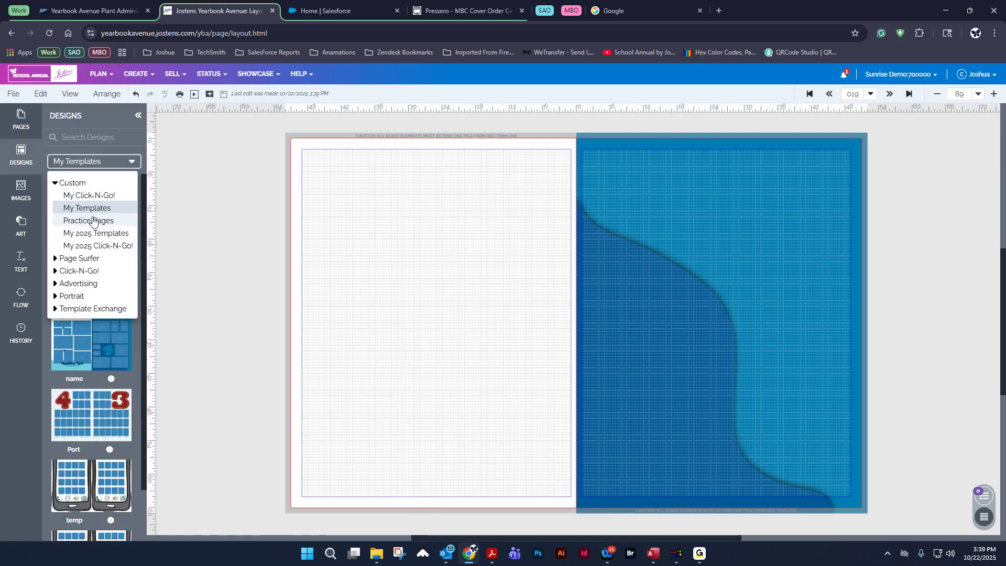
click(58, 259)
scroll(115, 271, down, 2)
click(111, 232)
scroll(116, 308, down, 1)
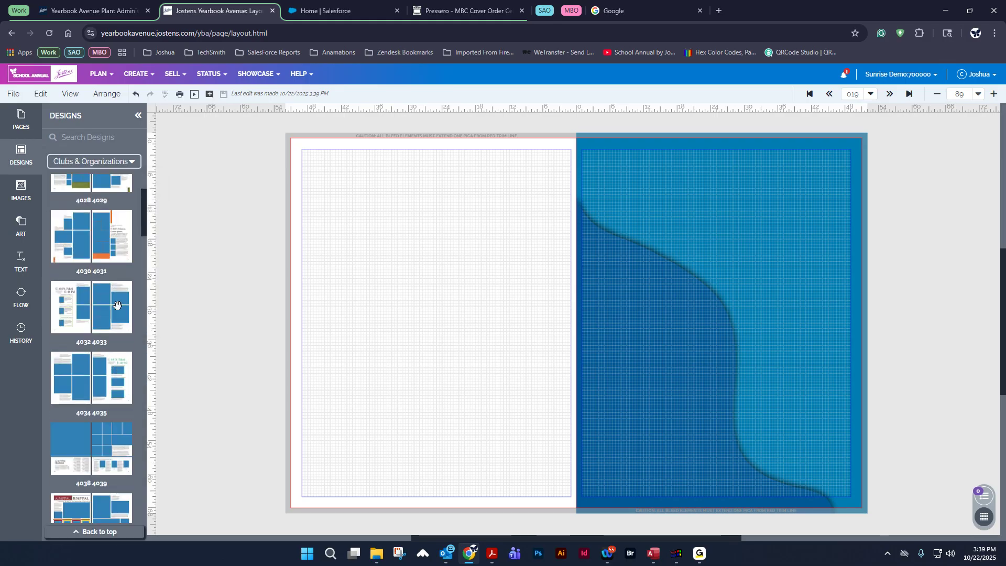
scroll(117, 325, down, 5)
scroll(117, 340, down, 1)
drag(97, 228, 423, 284)
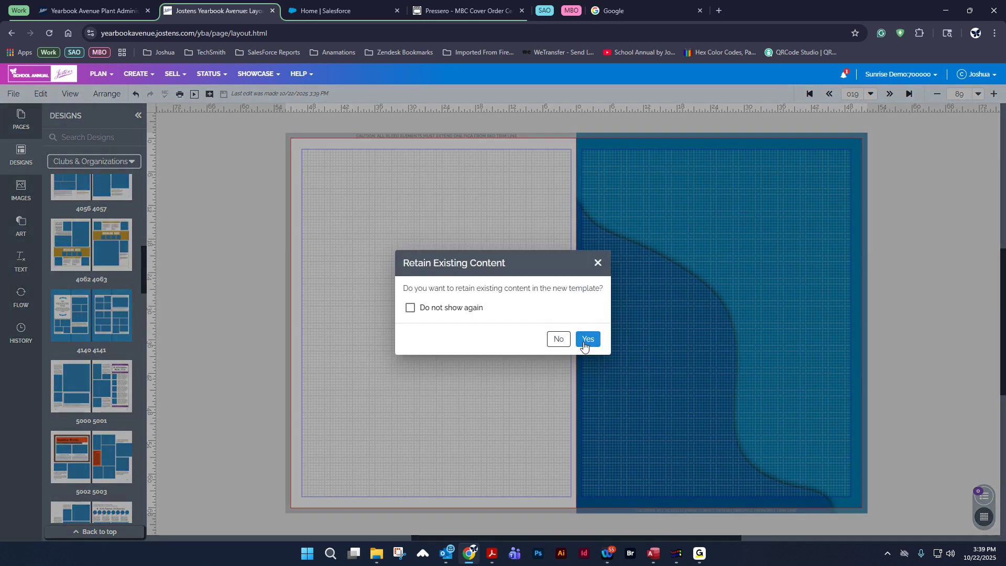
click(558, 338)
drag(111, 236, 706, 267)
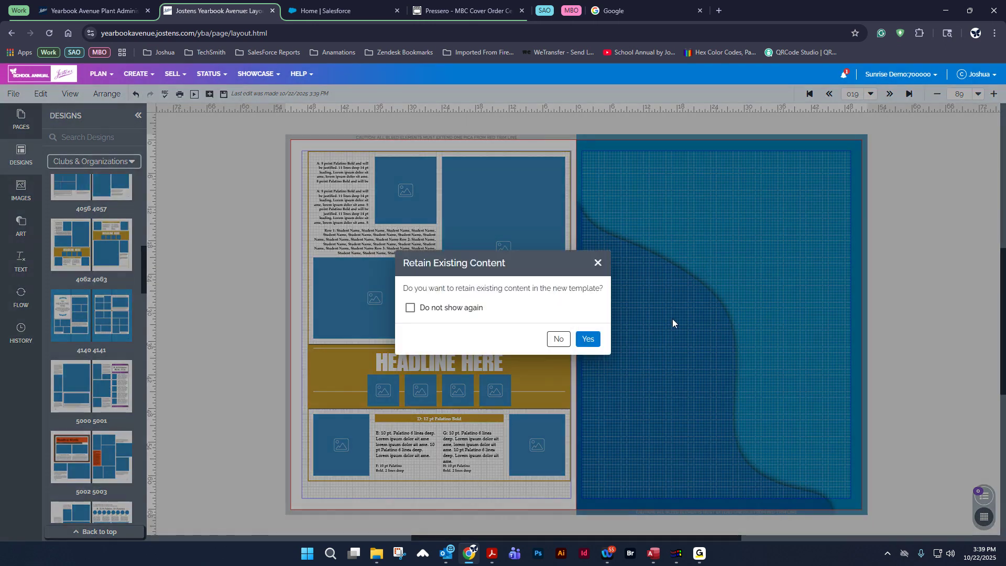
click(558, 339)
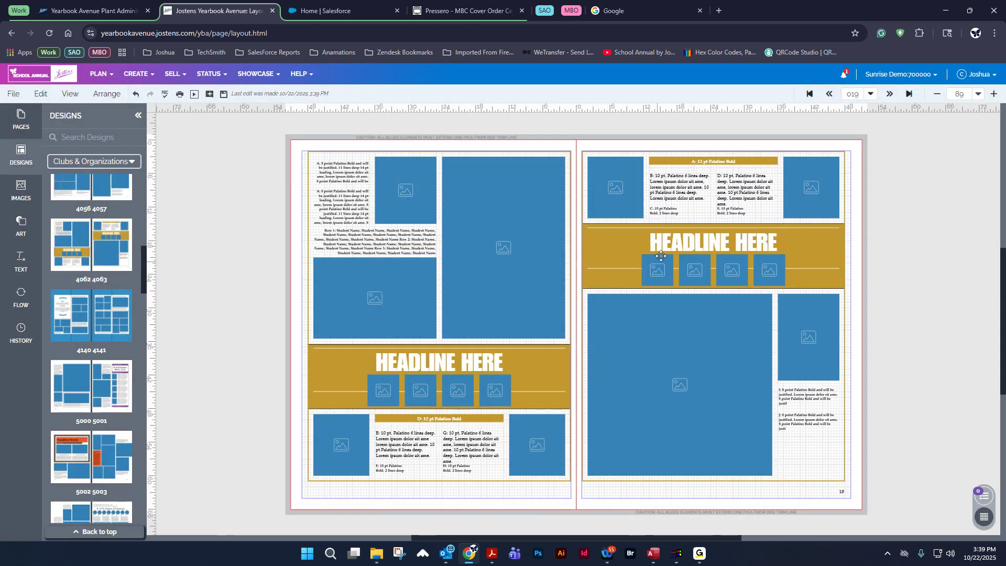
Fill the gold headline band on page 18 with the dark red from the Classic colors
click(348, 203)
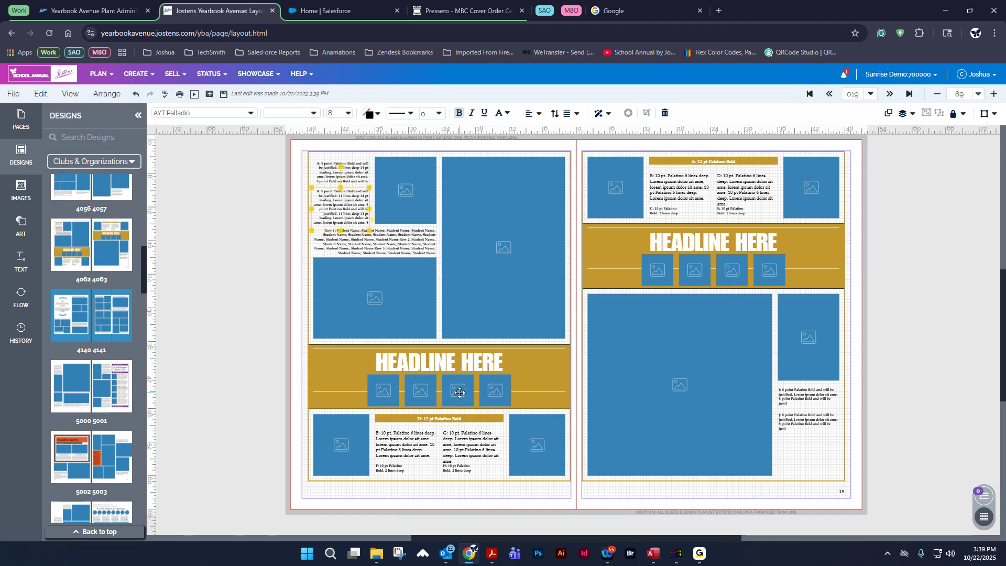
click(540, 394)
click(556, 405)
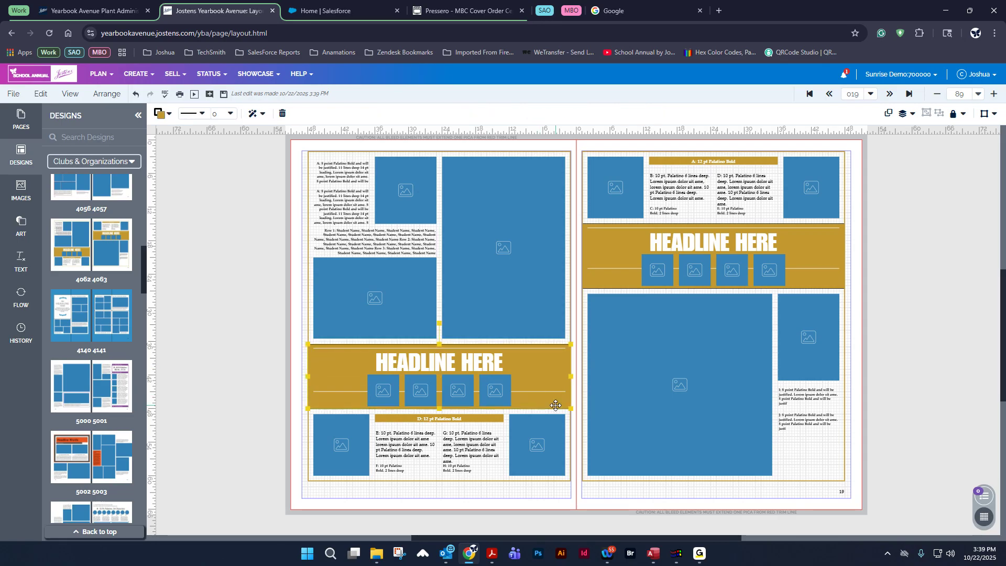
click(166, 115)
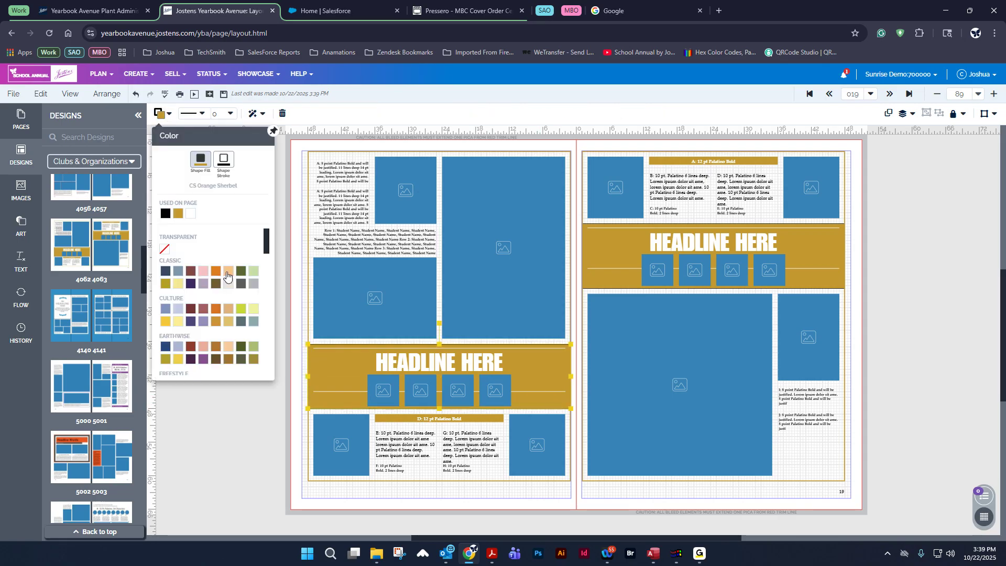
click(190, 277)
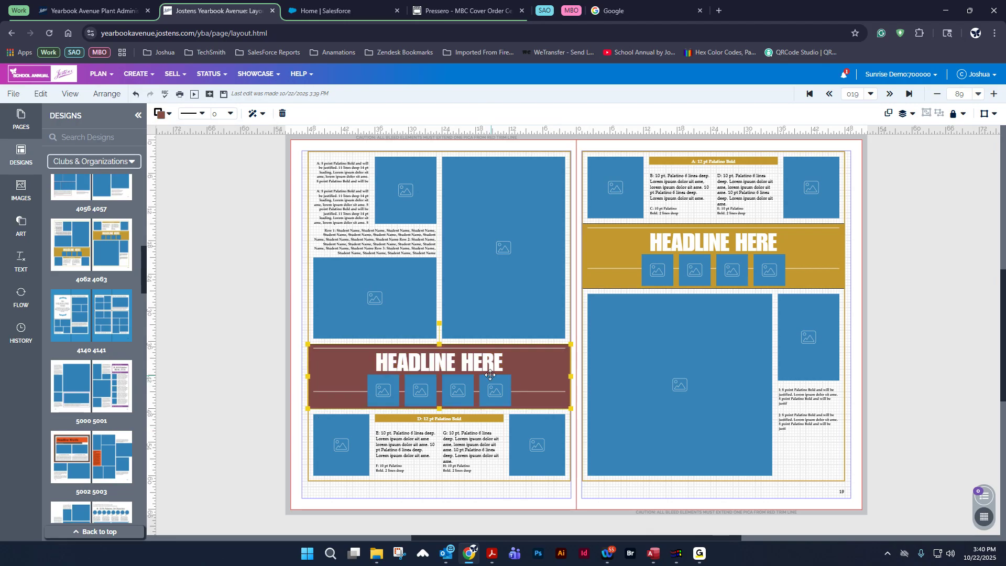
Fill the headline band on page 19 with the dark red already used on the spread
click(608, 256)
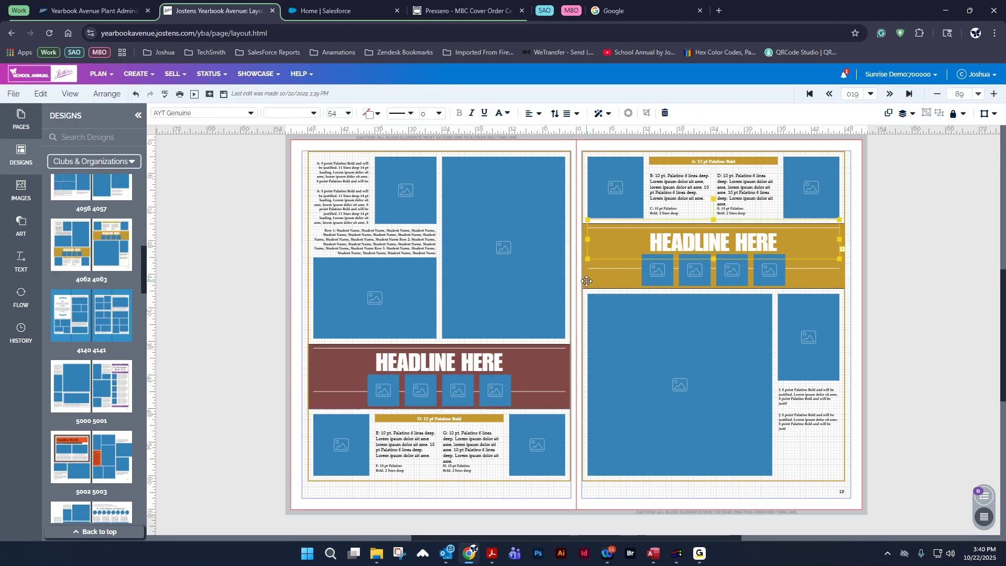
click(586, 281)
click(159, 113)
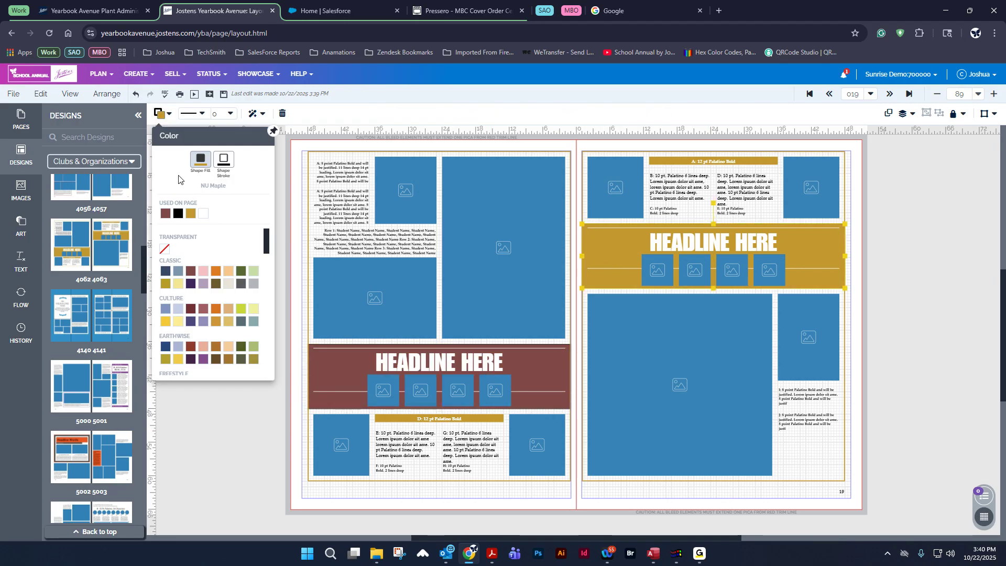
click(164, 214)
click(840, 192)
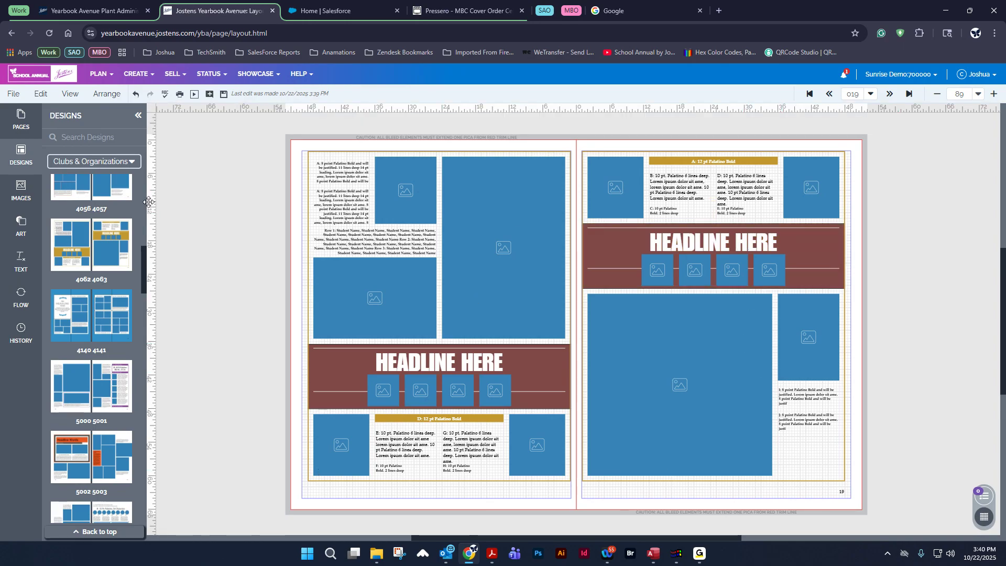
Undo the band recoloring and the applied Page Surfer design on pages 18 and 19
click(134, 94)
click(133, 96)
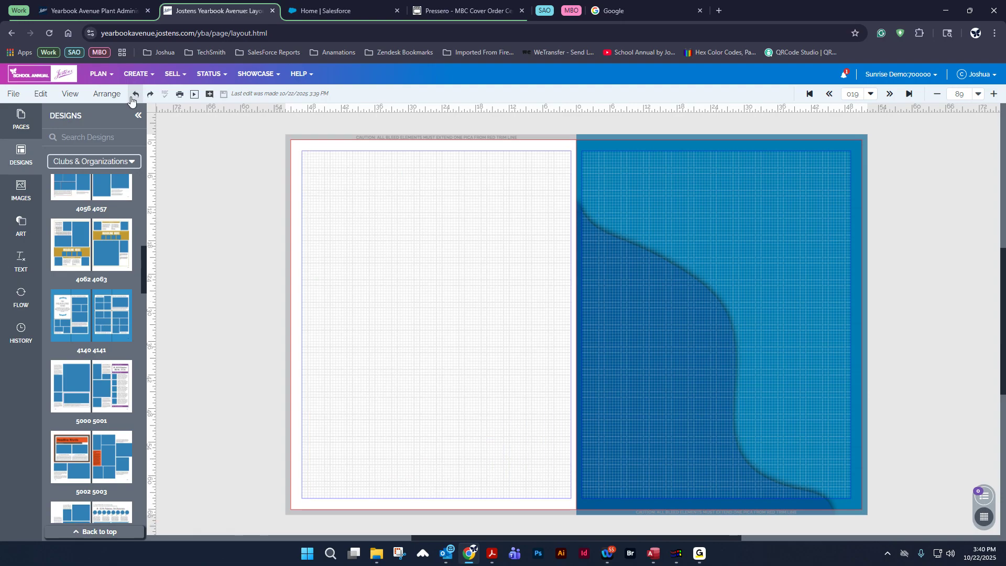
Browse the Click-N-Go! Cover-to-Cover designs and place CovertoCover 08 across the lower part of page 18
click(67, 166)
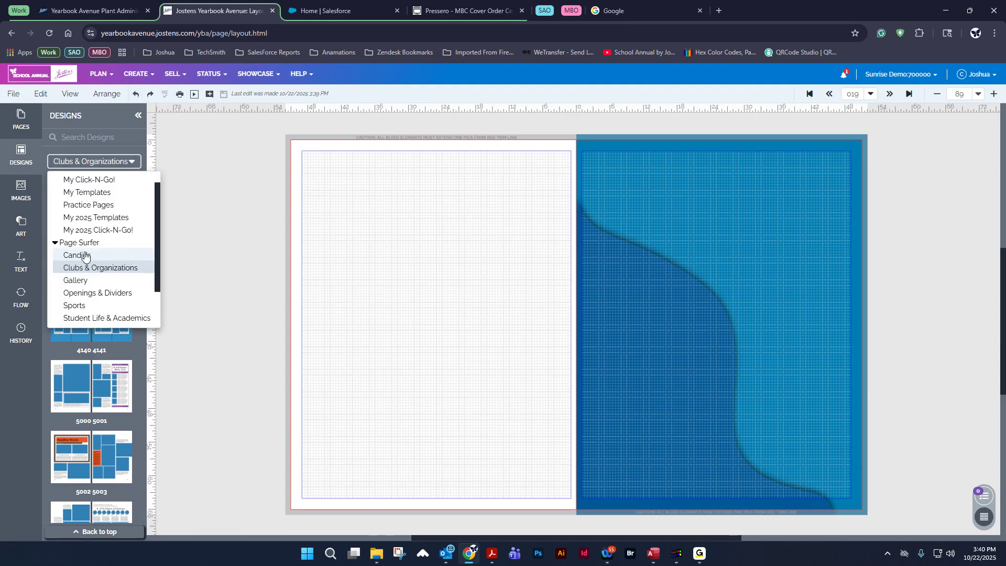
click(55, 256)
click(56, 271)
scroll(103, 262, down, 2)
scroll(105, 270, down, 1)
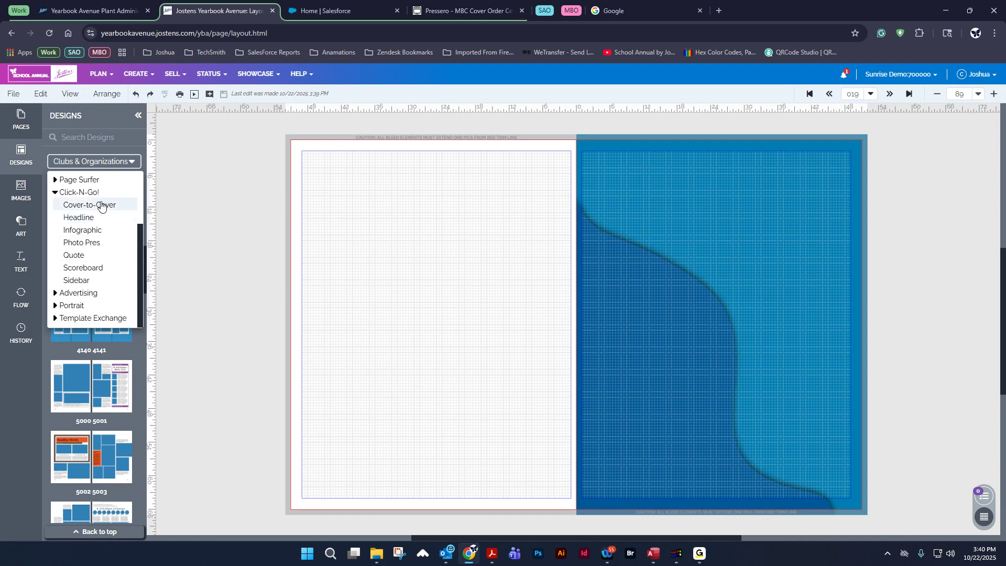
click(101, 206)
scroll(125, 252, down, 3)
mouse_move(121, 254)
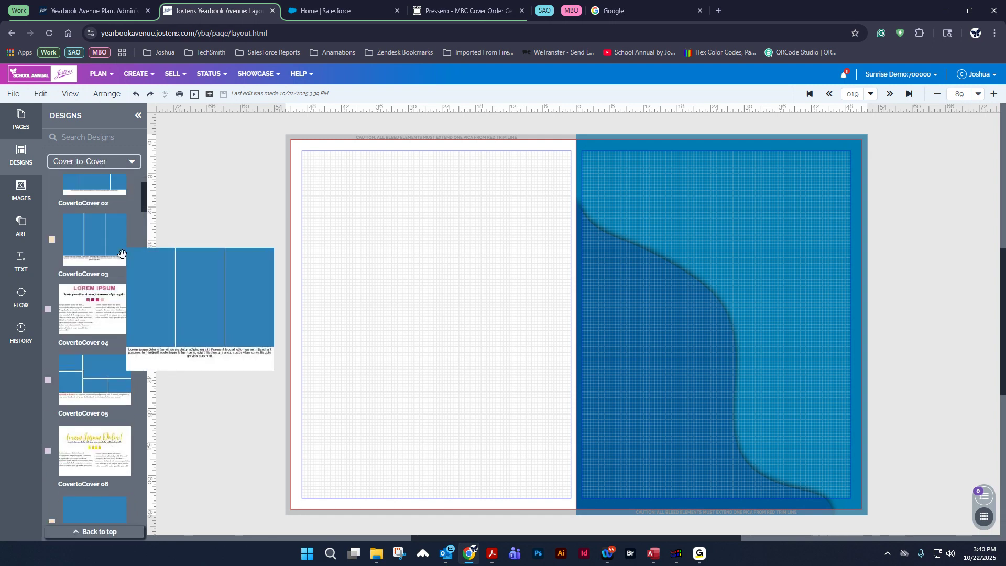
scroll(119, 262, down, 3)
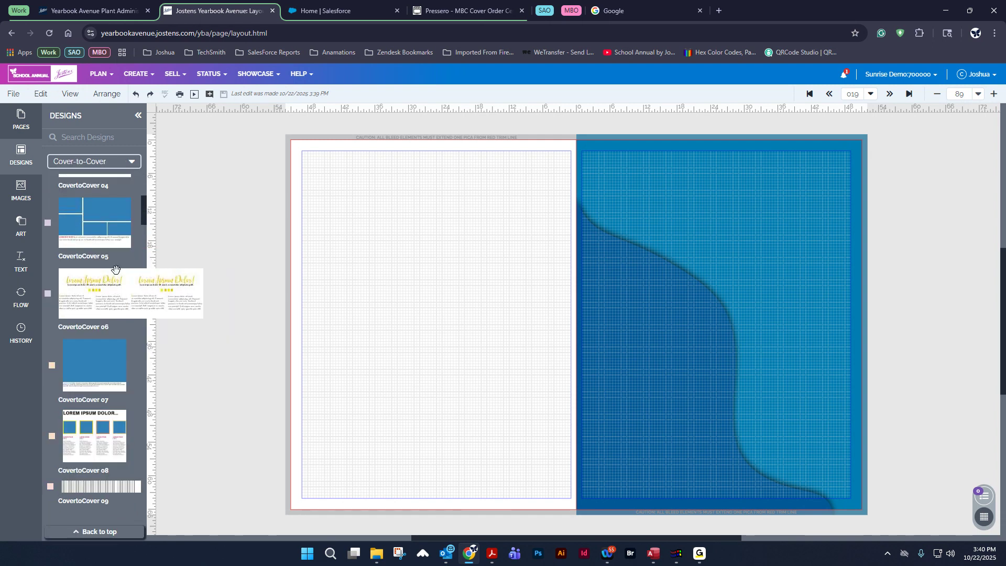
scroll(105, 293, down, 2)
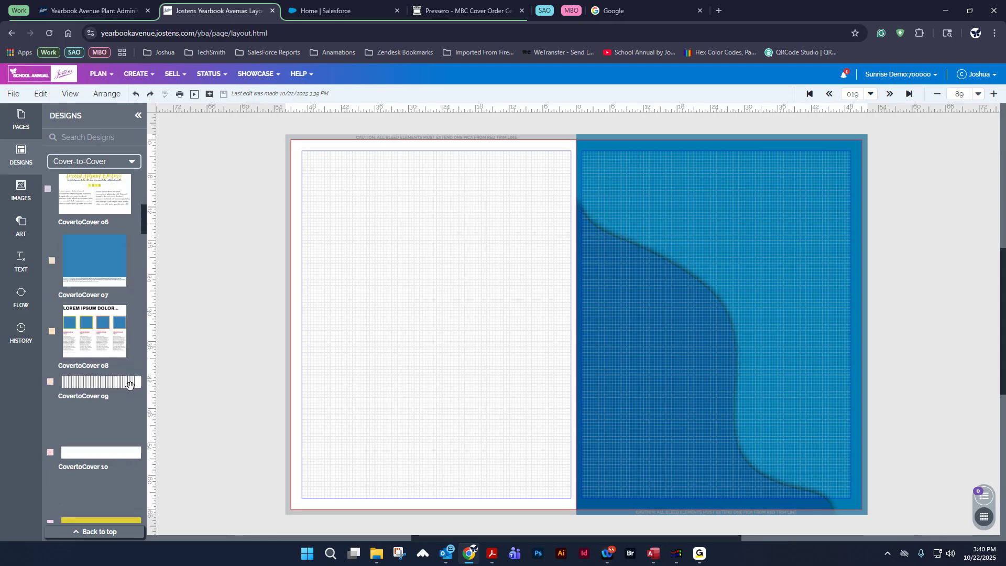
mouse_move(88, 323)
drag(88, 323, 411, 393)
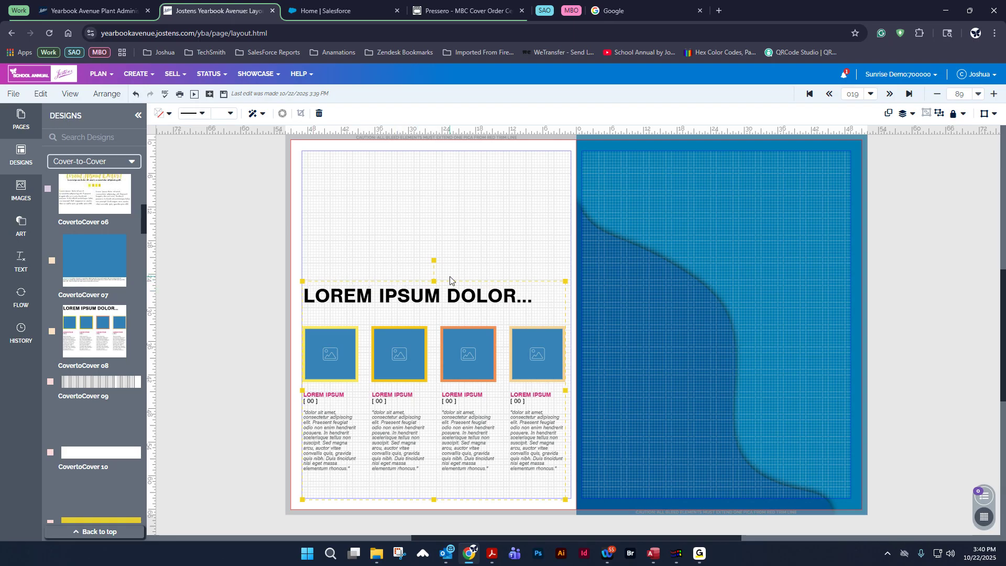
Ungroup the placed CovertoCover 08 design and select its headline, image frames and a text block individually
click(109, 94)
click(125, 151)
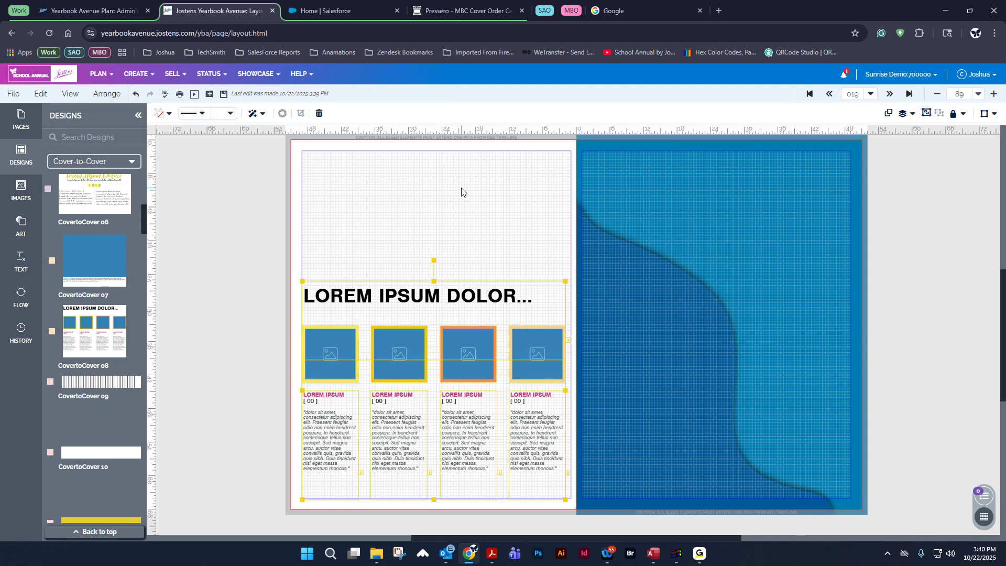
click(471, 192)
click(383, 294)
click(354, 373)
click(423, 367)
click(476, 365)
click(471, 425)
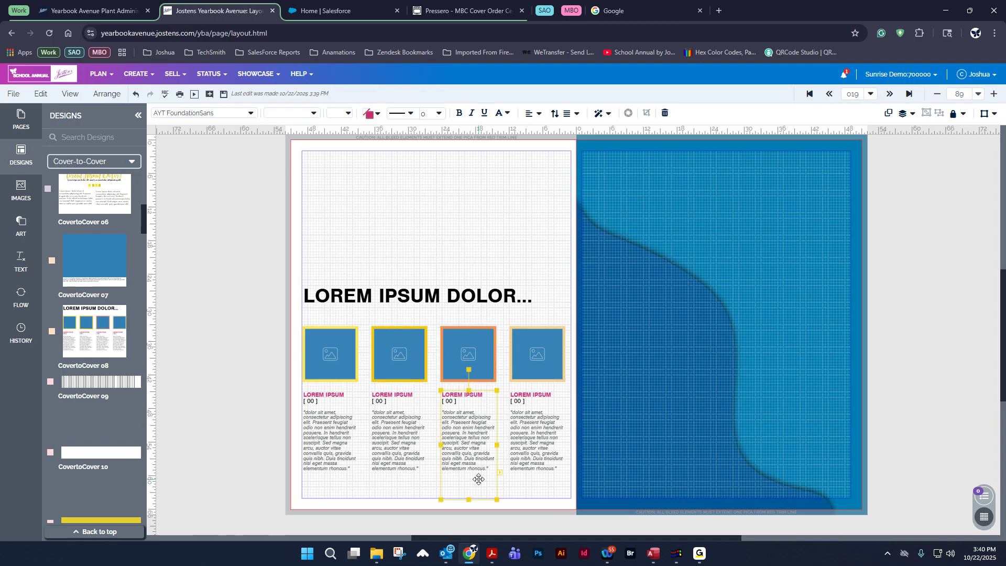
Select all parts of the CovertoCover 08 design on page 18 and group them again
click(241, 256)
drag(240, 257, 592, 507)
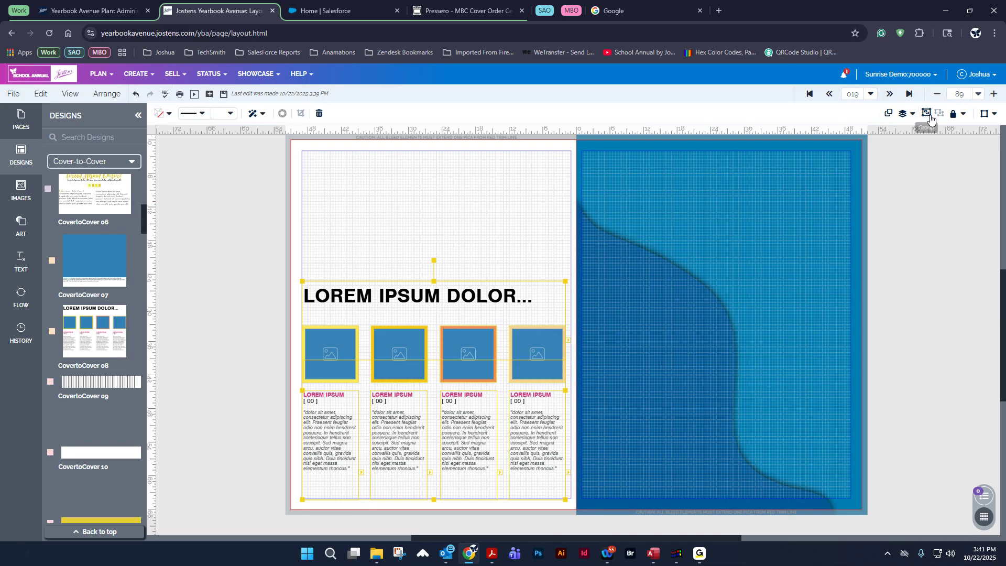
click(925, 114)
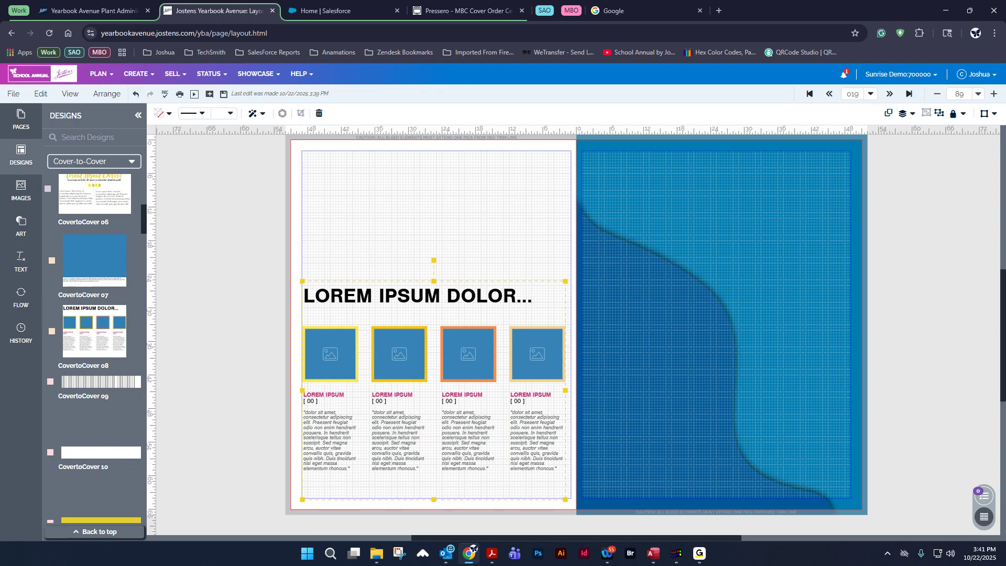
Place the CovertoCover 15 design at the top of page 19 and enlarge it to span the page margins
scroll(141, 329, down, 7)
scroll(123, 353, down, 2)
drag(106, 363, 791, 194)
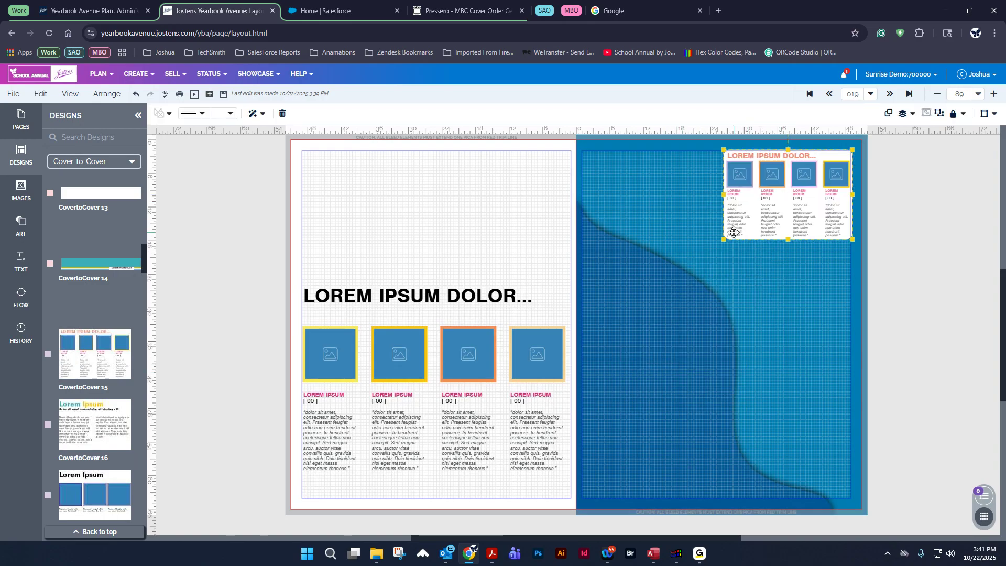
drag(724, 238, 584, 362)
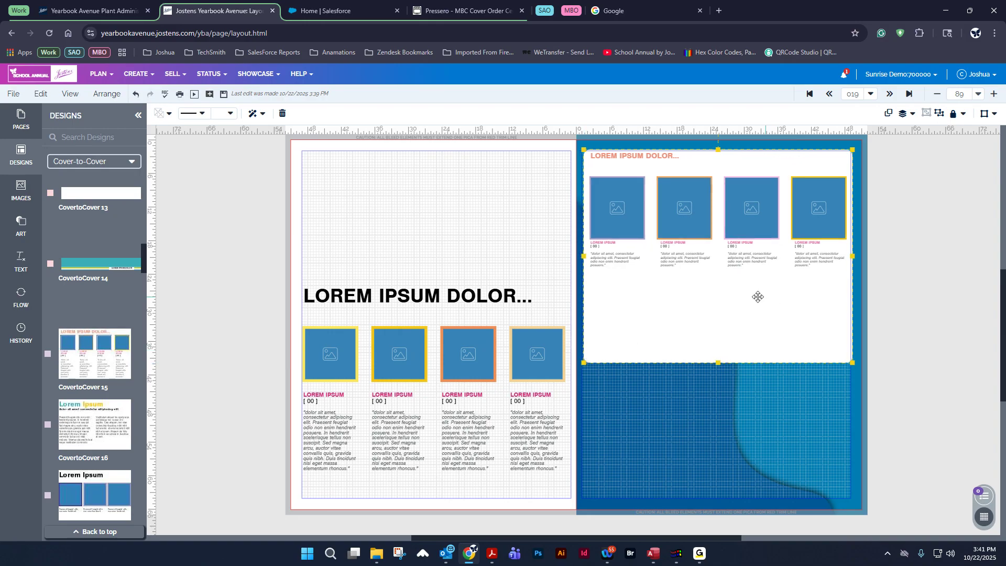
Place the Click-N-Go! Infographic 01 design in the upper-left corner of page 18 and ungroup it
click(102, 171)
click(102, 165)
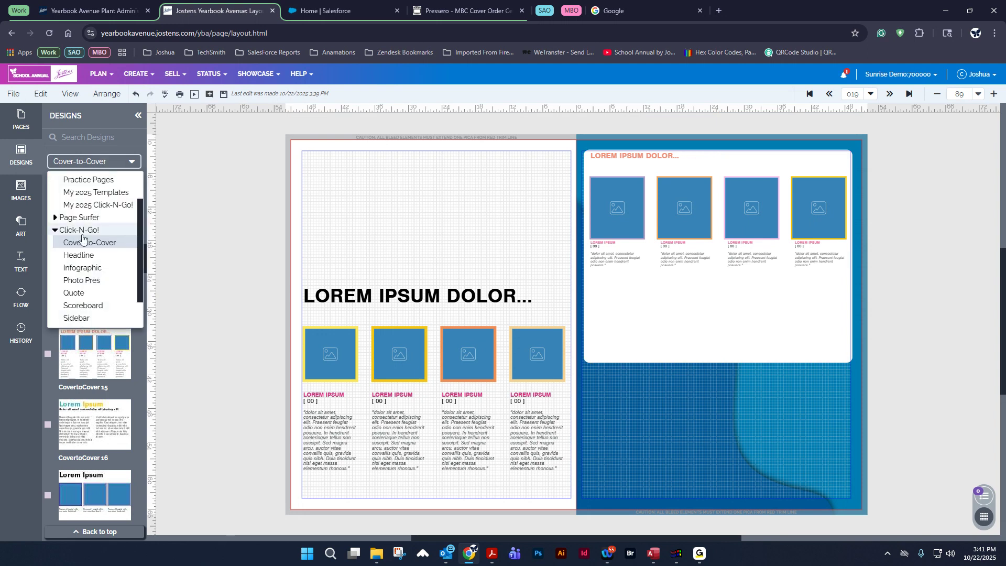
click(83, 268)
drag(96, 206, 365, 221)
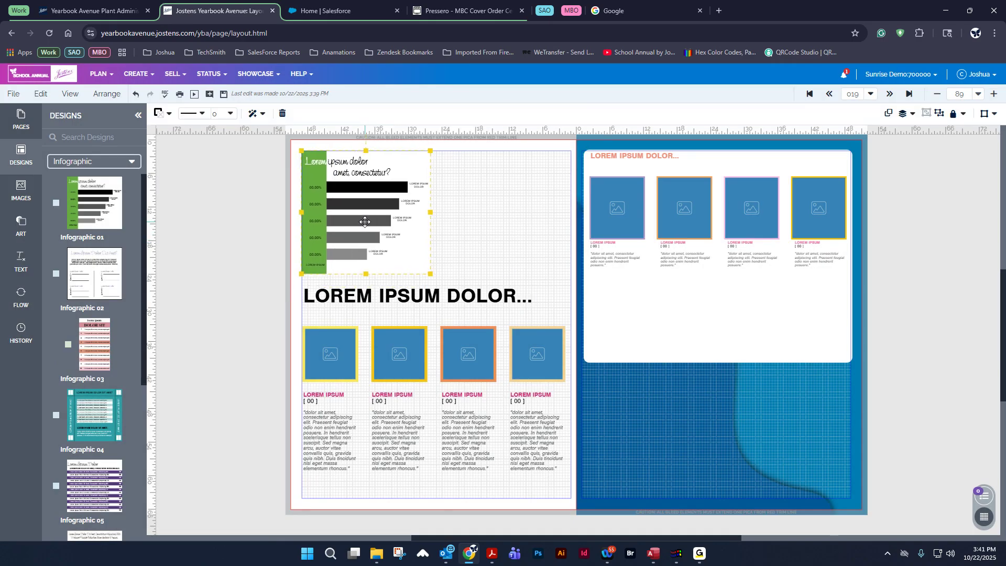
click(939, 113)
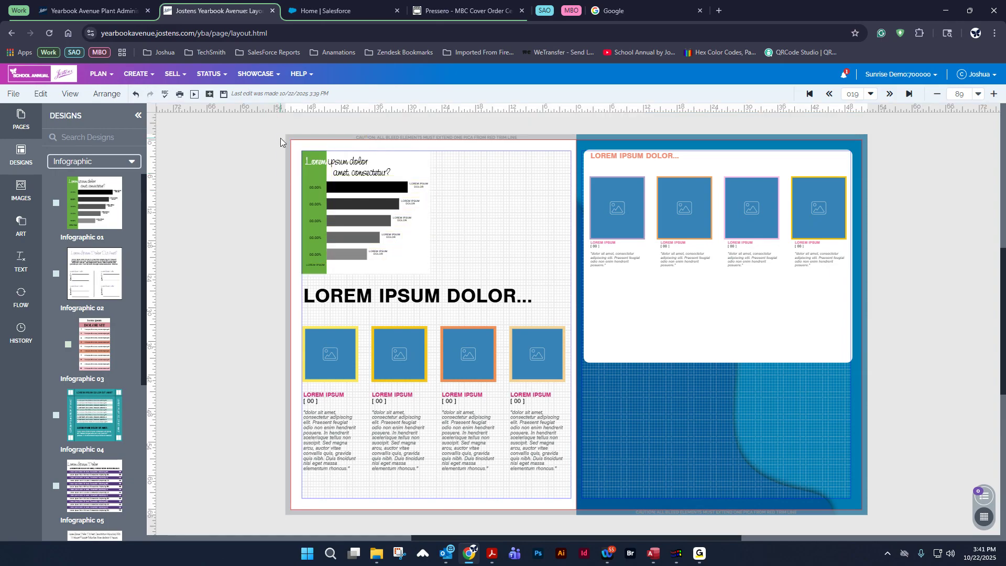
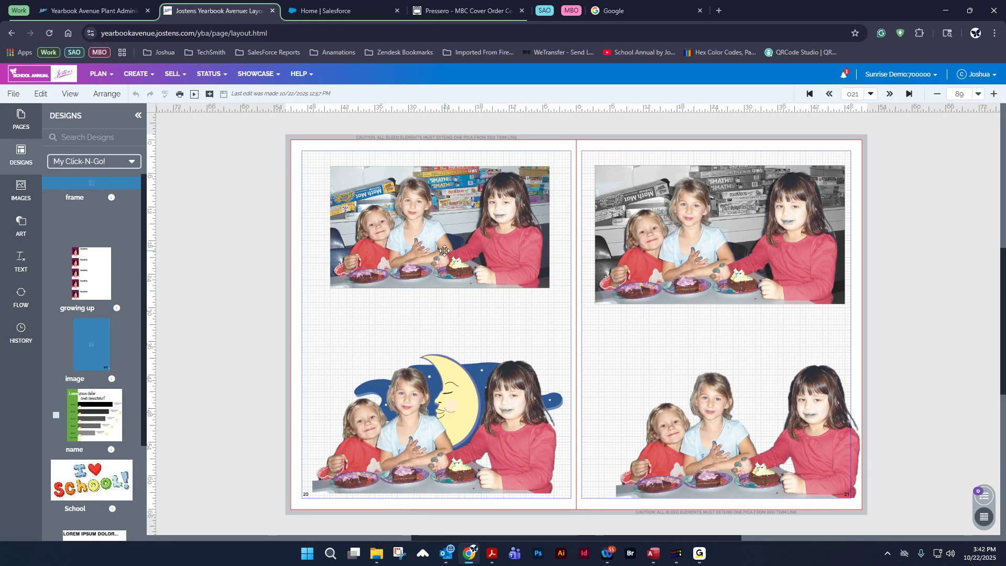
Place the chess piece clipart from the Academics category on page 20, over the photos near the outer margin
click(450, 275)
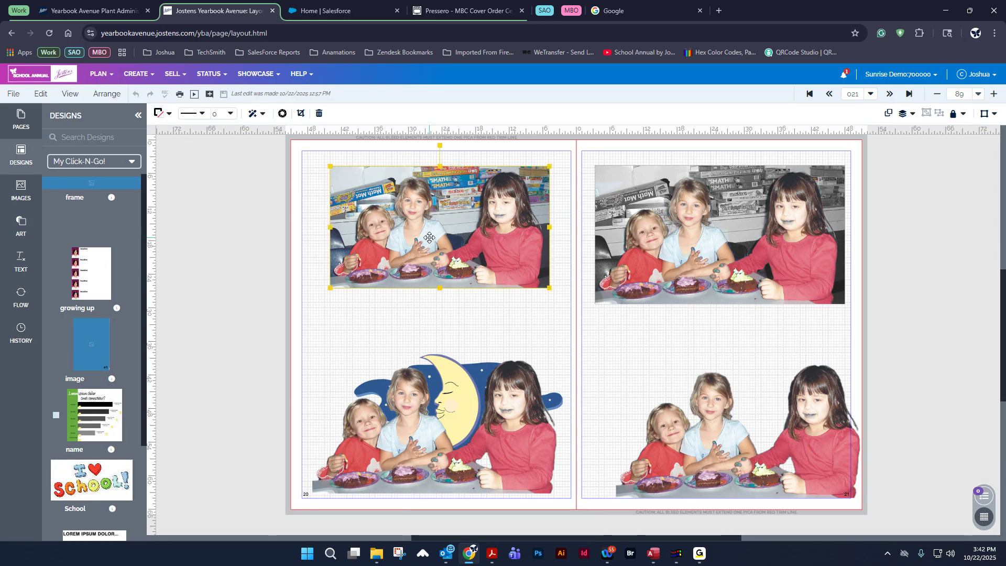
click(21, 230)
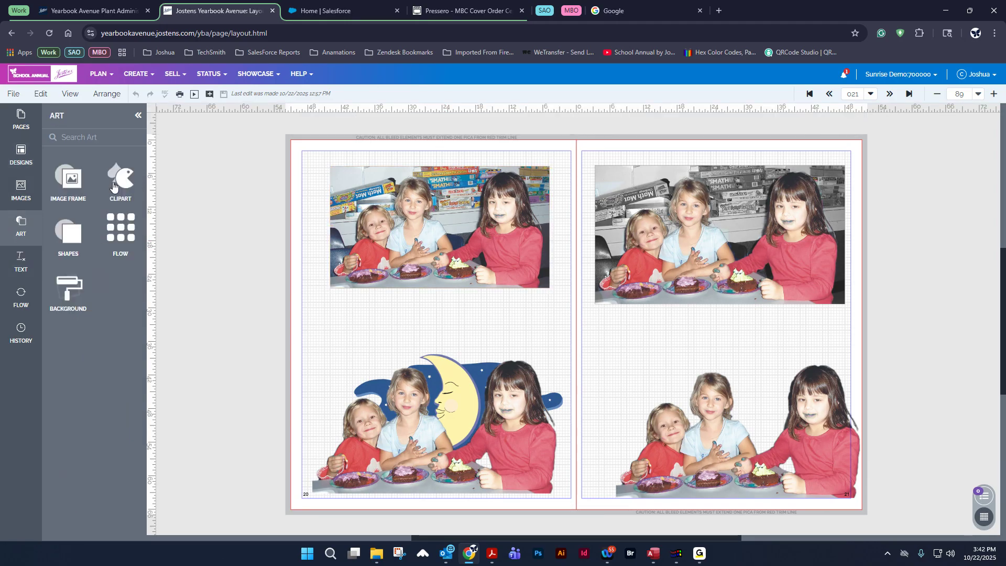
click(91, 217)
scroll(71, 343, up, 2)
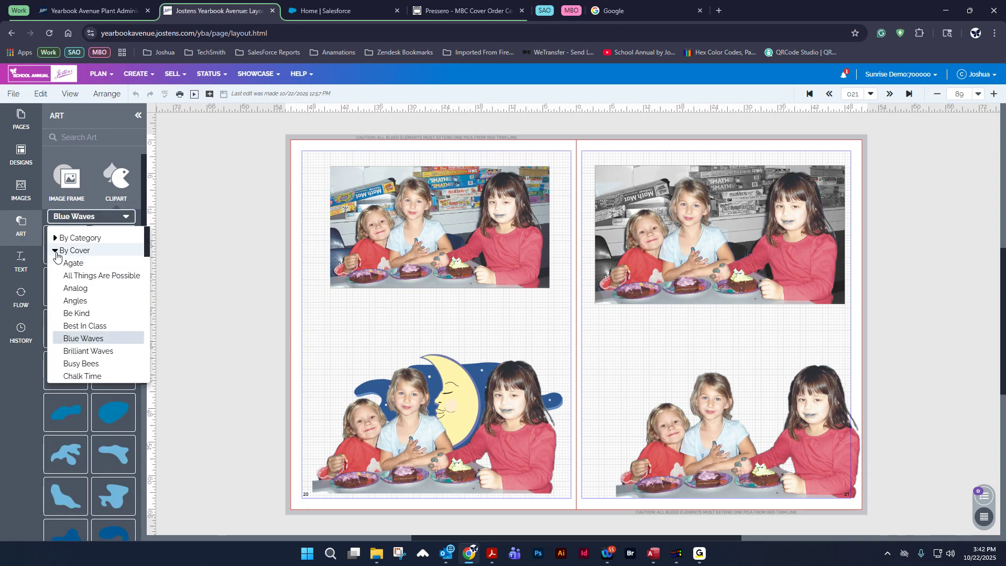
click(58, 237)
click(78, 250)
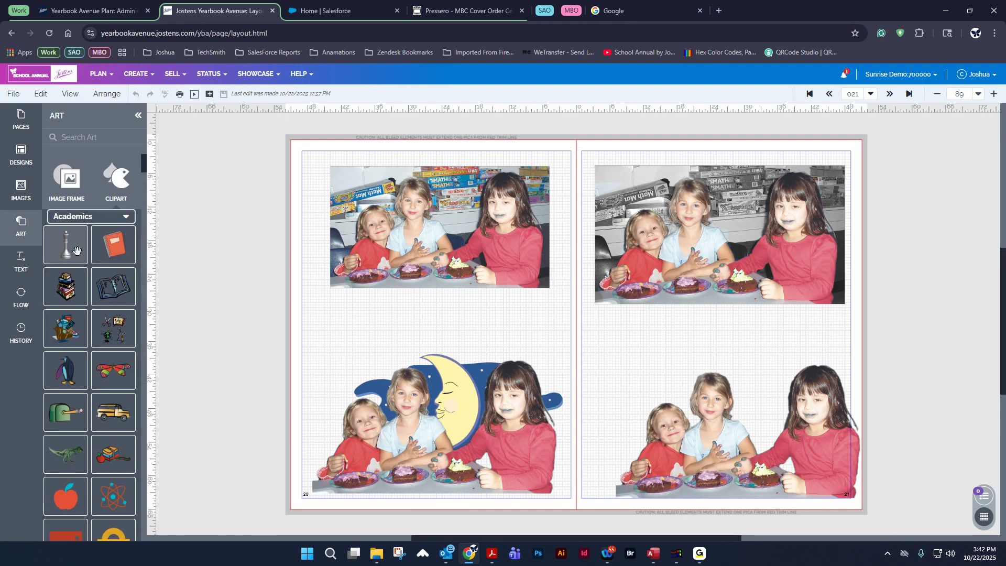
drag(64, 243, 433, 500)
drag(388, 407, 360, 352)
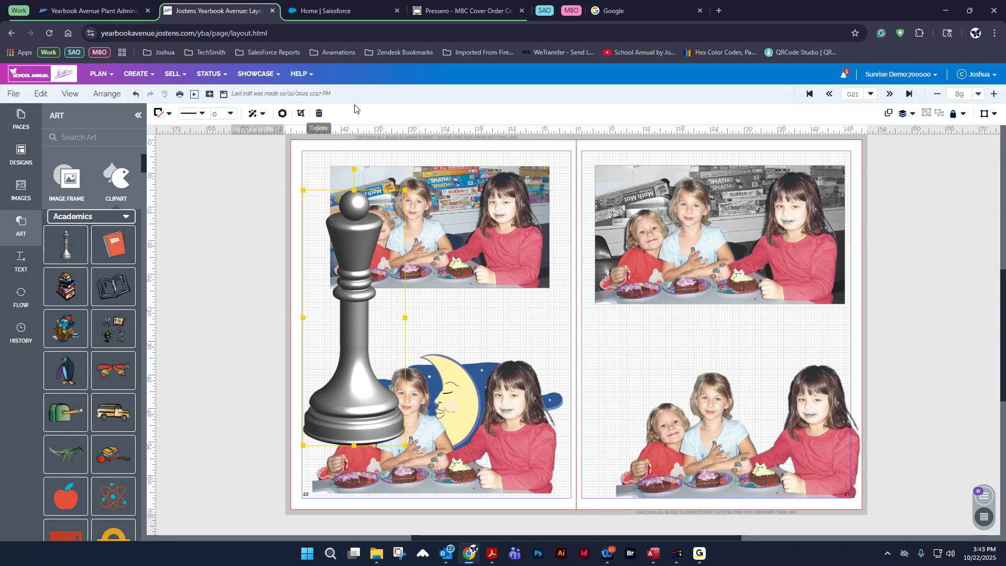
Tint the chess piece in Snap Edit with a red Rainforest overlay at reduced strength and save the edited copy
click(282, 114)
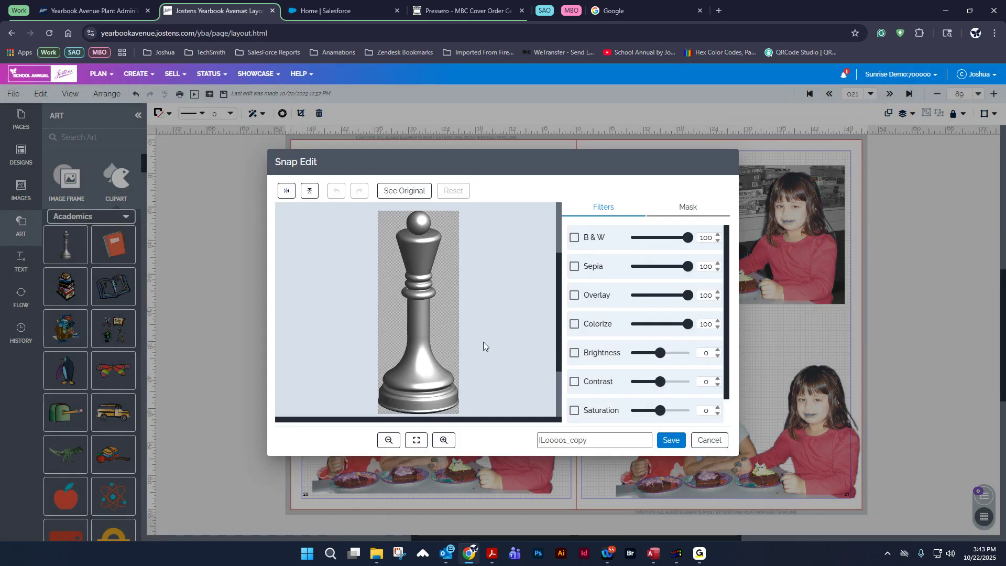
click(572, 238)
click(576, 239)
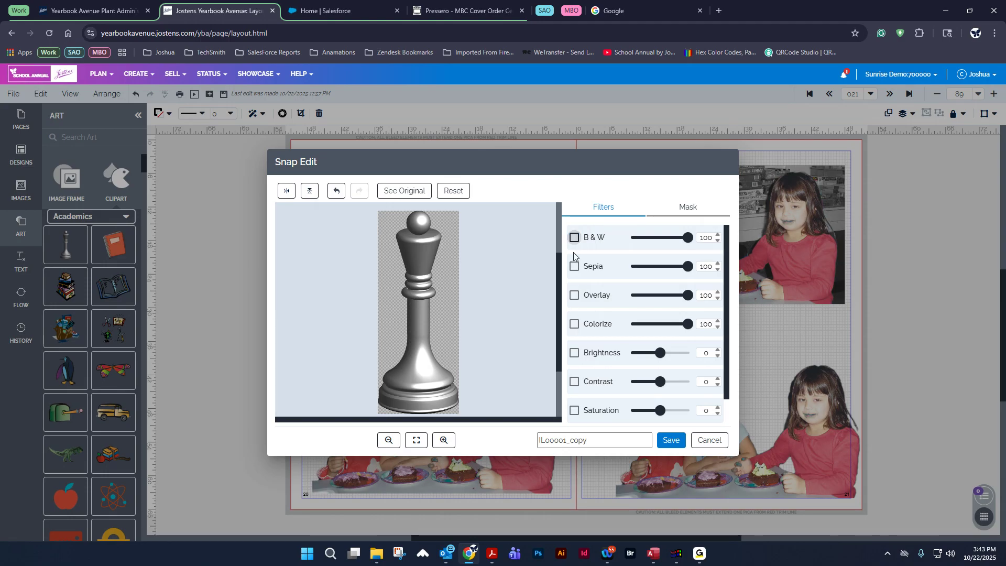
click(574, 295)
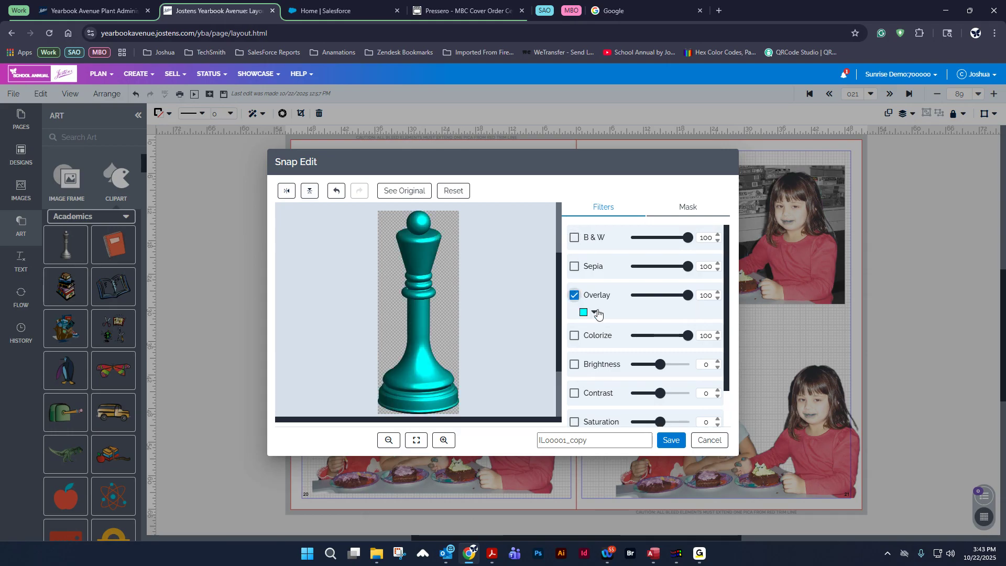
click(594, 312)
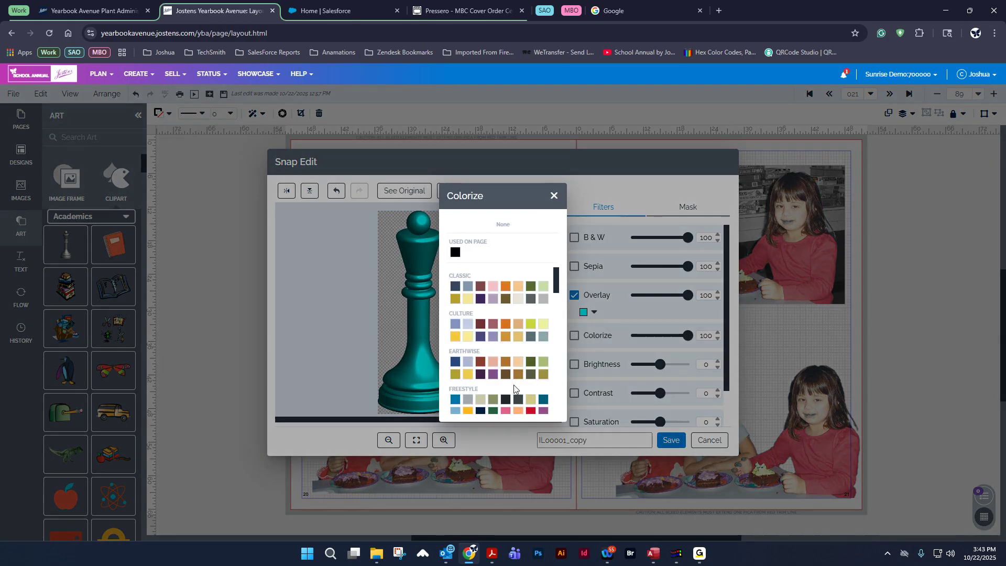
scroll(515, 382, down, 5)
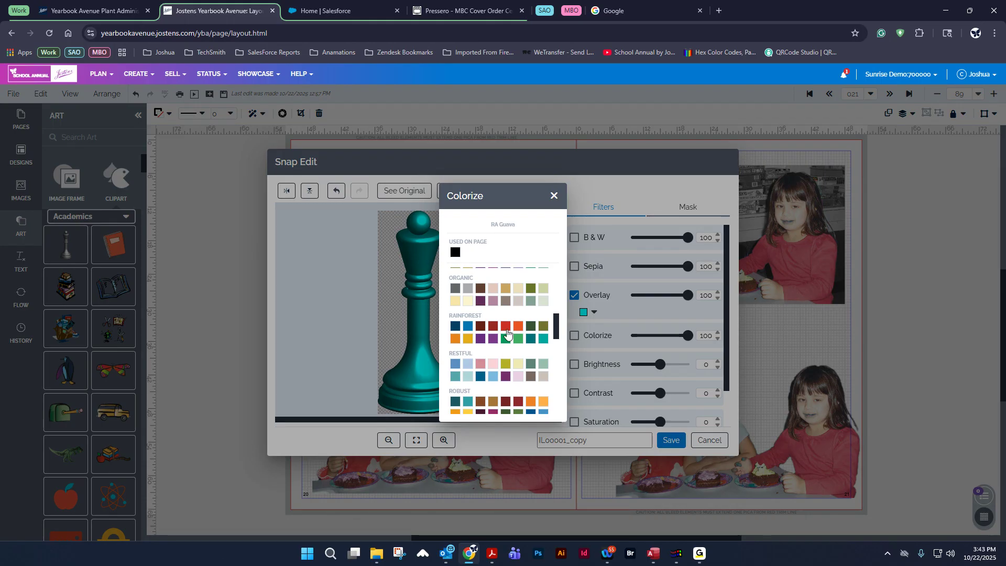
click(506, 326)
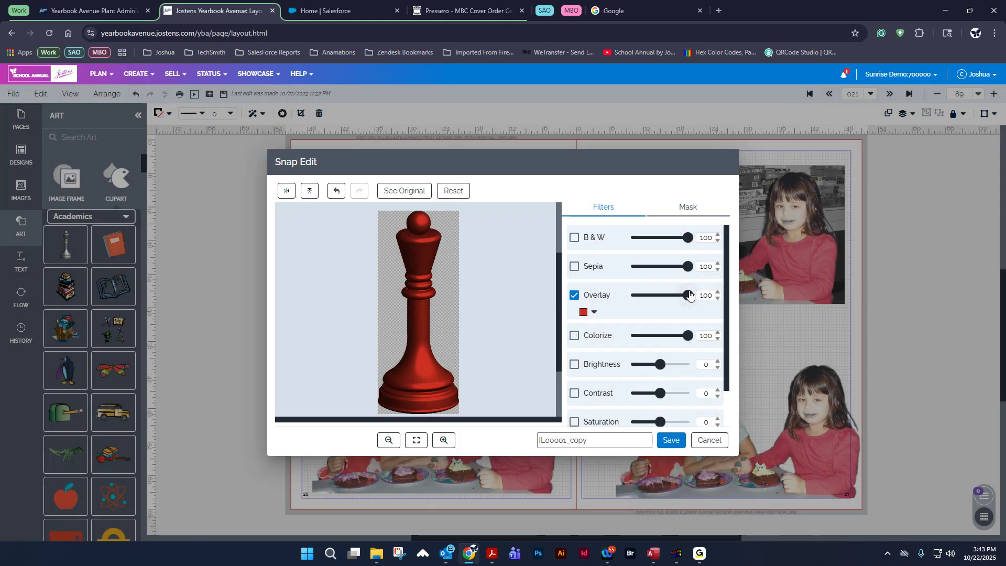
drag(687, 295, 646, 299)
click(669, 444)
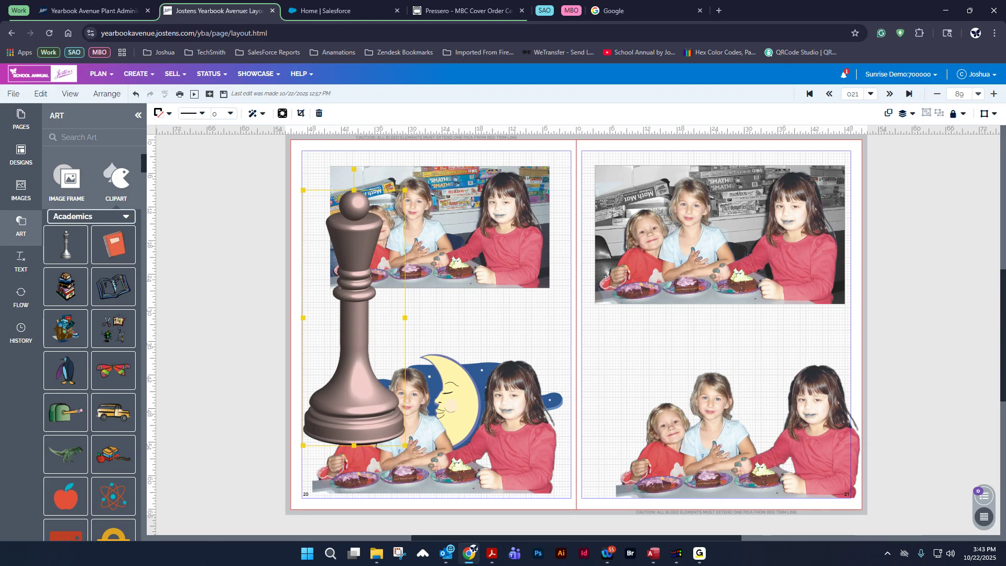
Place a second, unedited chess piece clipart beside the tinted one on page 20 for comparison
drag(61, 241, 484, 338)
drag(521, 407, 478, 350)
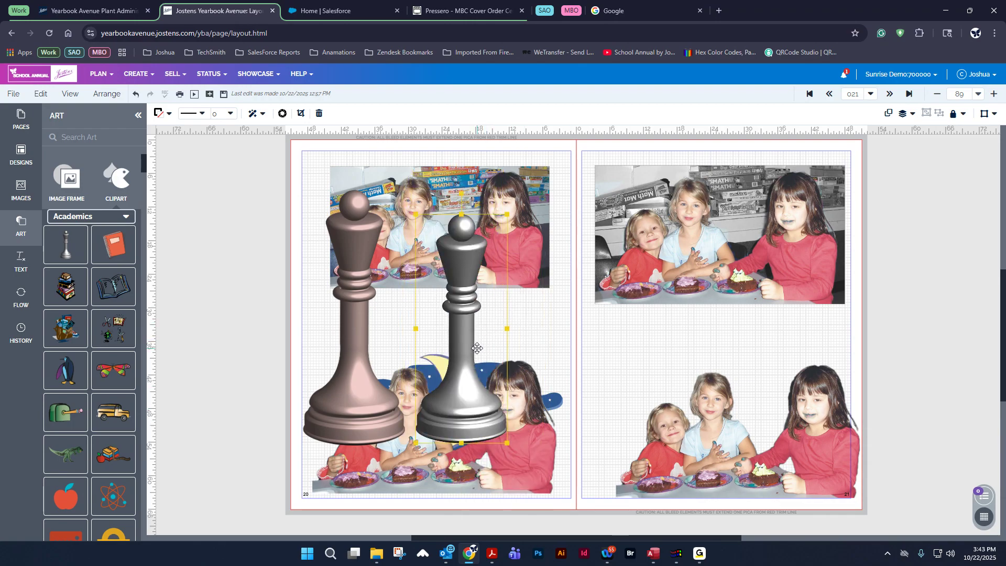
Colorize the tinted chess piece in Snap Edit with the dark red Earthwise color at 31 and save it
click(352, 269)
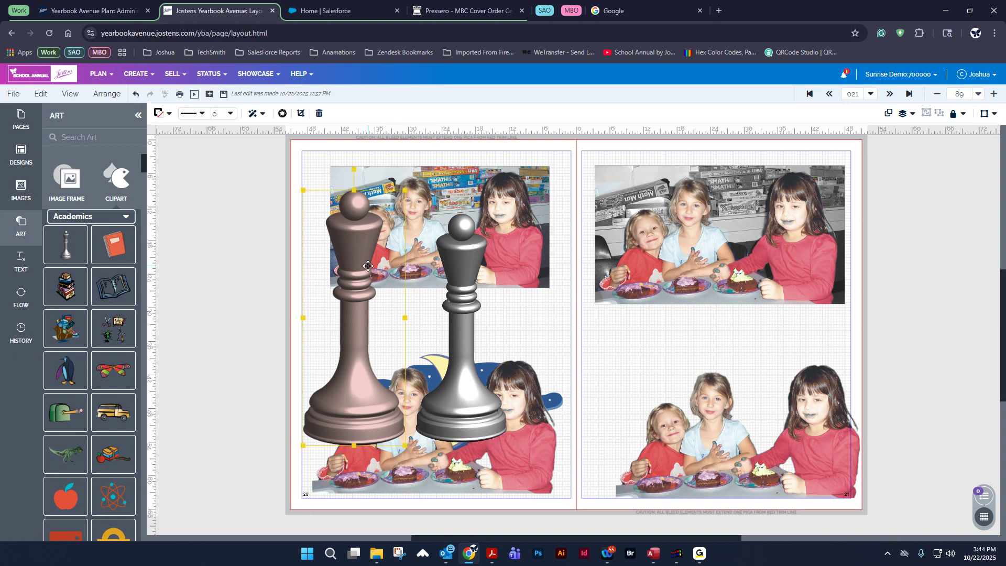
click(282, 113)
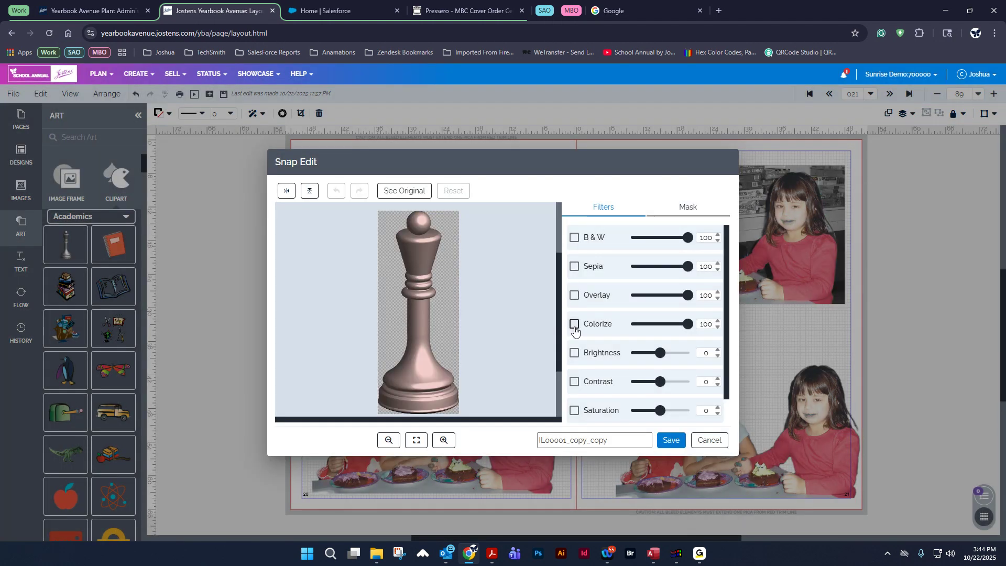
click(574, 324)
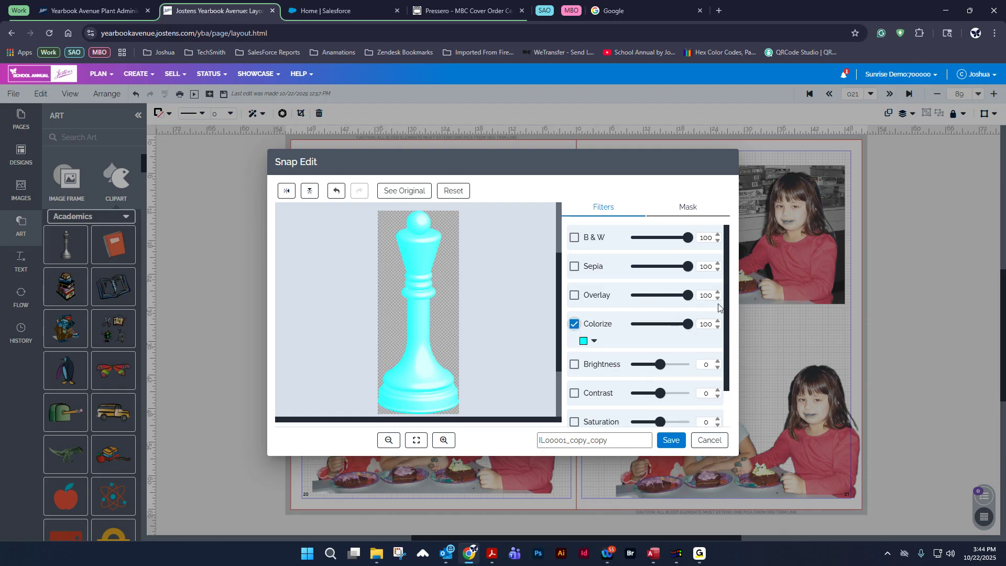
click(594, 341)
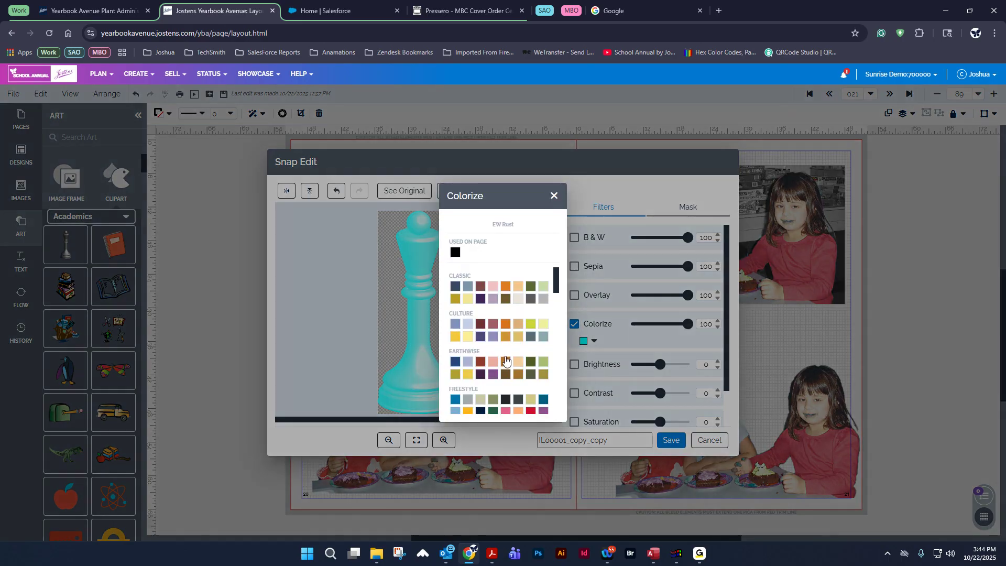
click(477, 363)
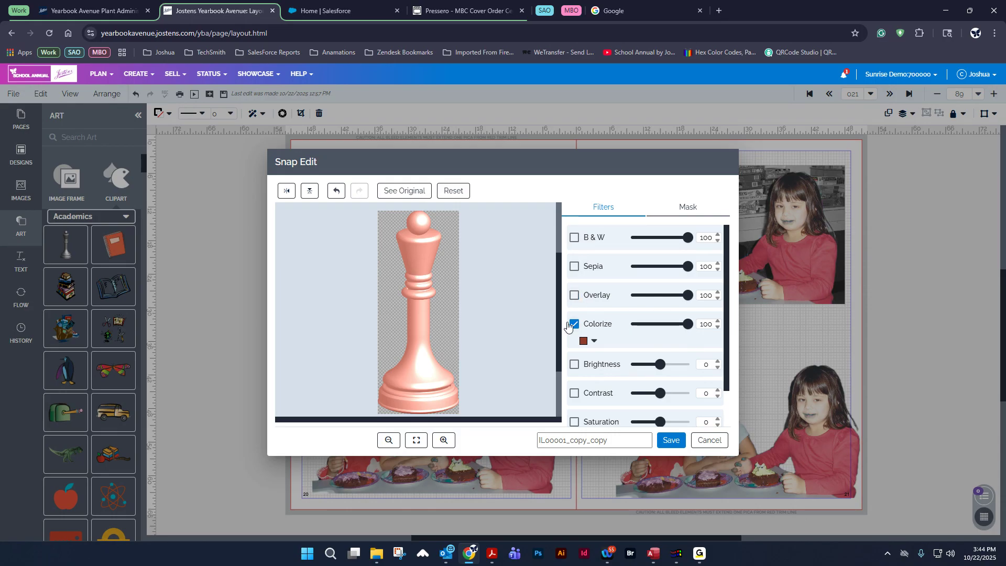
drag(685, 327, 649, 327)
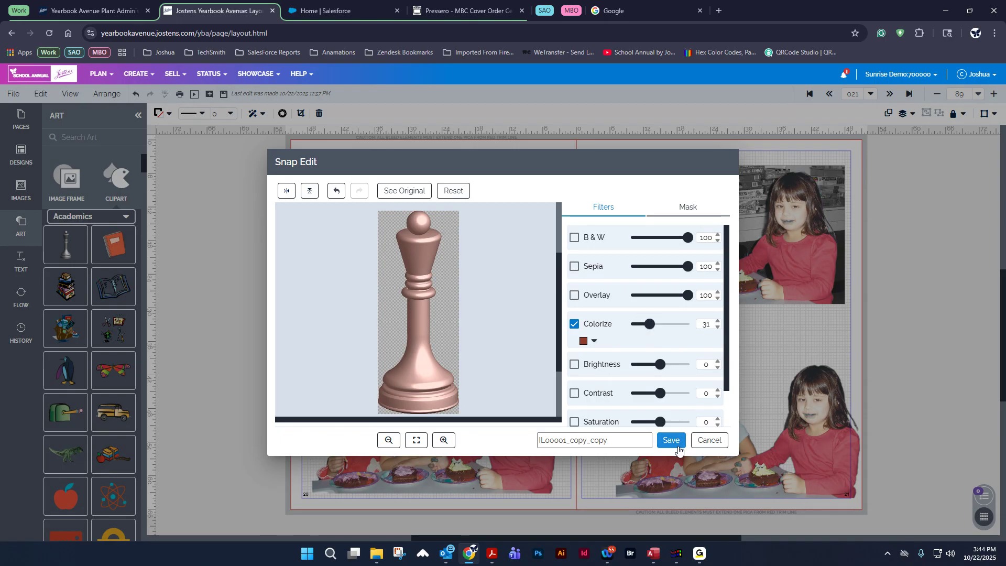
click(670, 440)
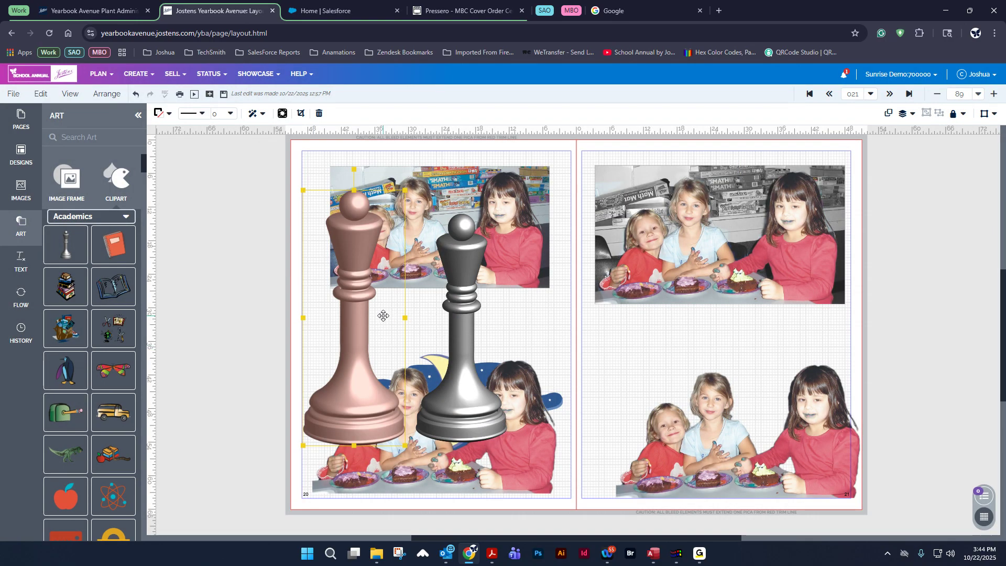
Delete both chess pieces from page 20
key(Delete)
click(446, 331)
key(Delete)
Try the B & W, Sepia, Overlay and Colorize filters one at a time on page 20's upper photo in Snap Edit
click(447, 225)
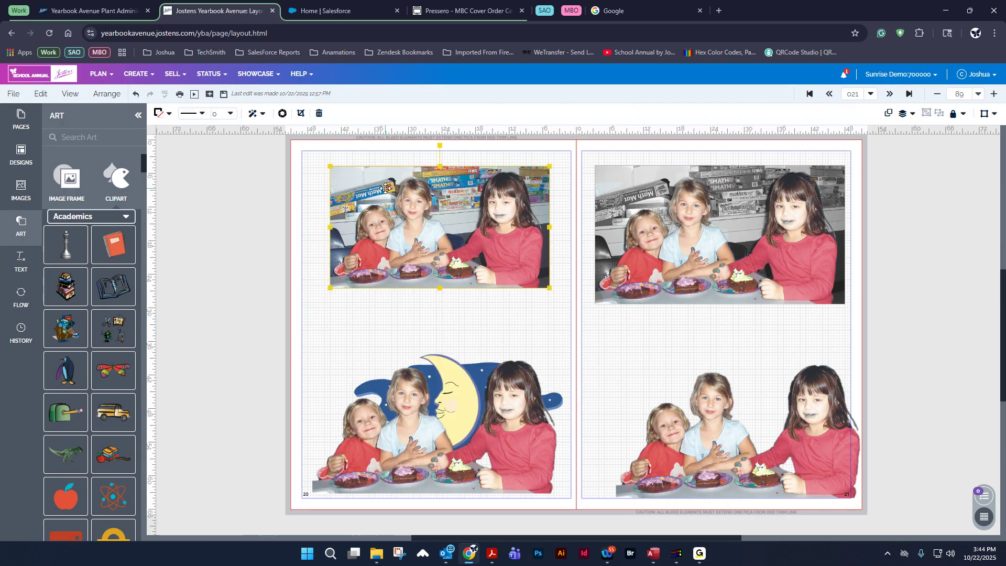
click(282, 115)
mouse_move(609, 562)
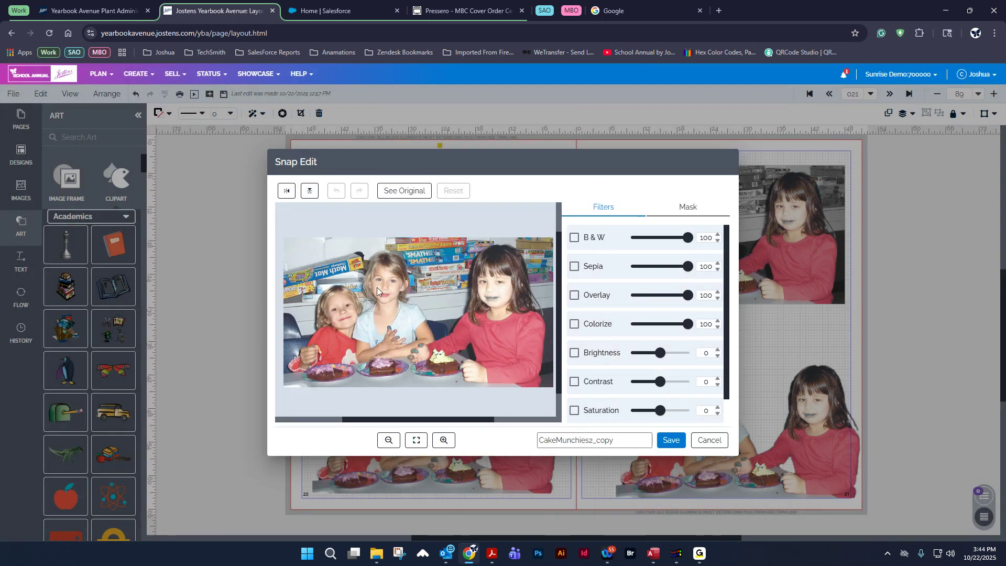
click(576, 238)
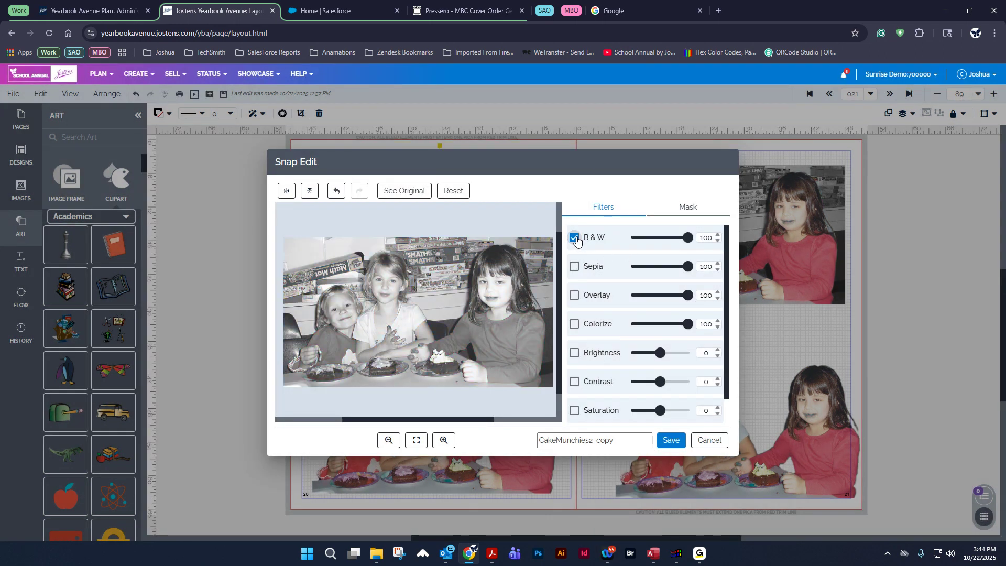
click(575, 239)
click(573, 266)
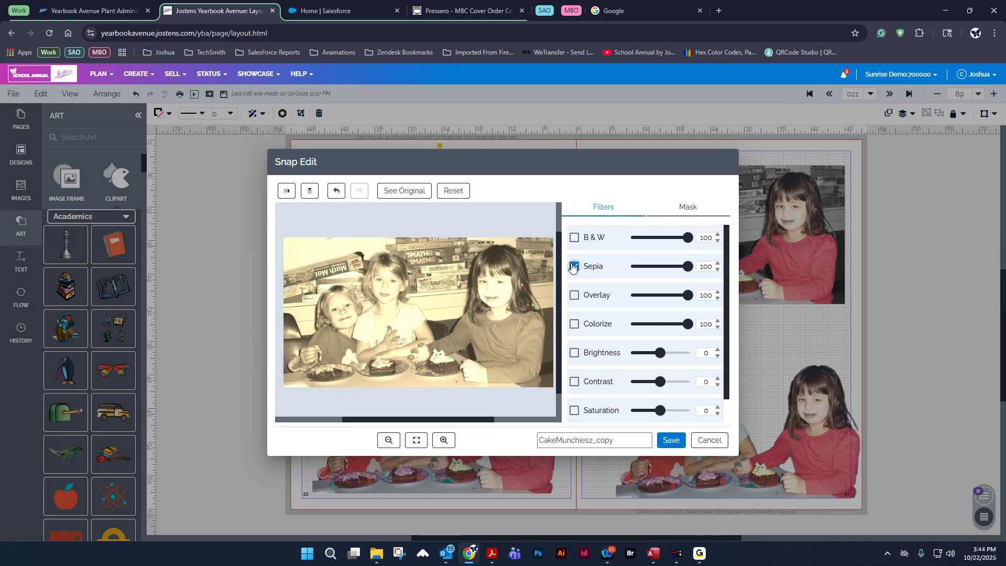
click(574, 266)
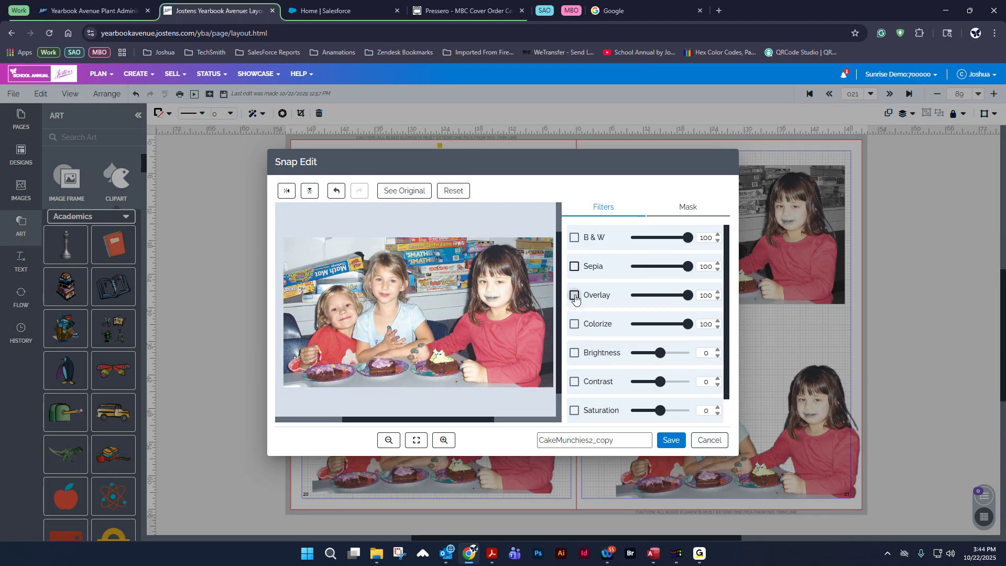
click(574, 296)
click(575, 296)
click(574, 324)
click(574, 323)
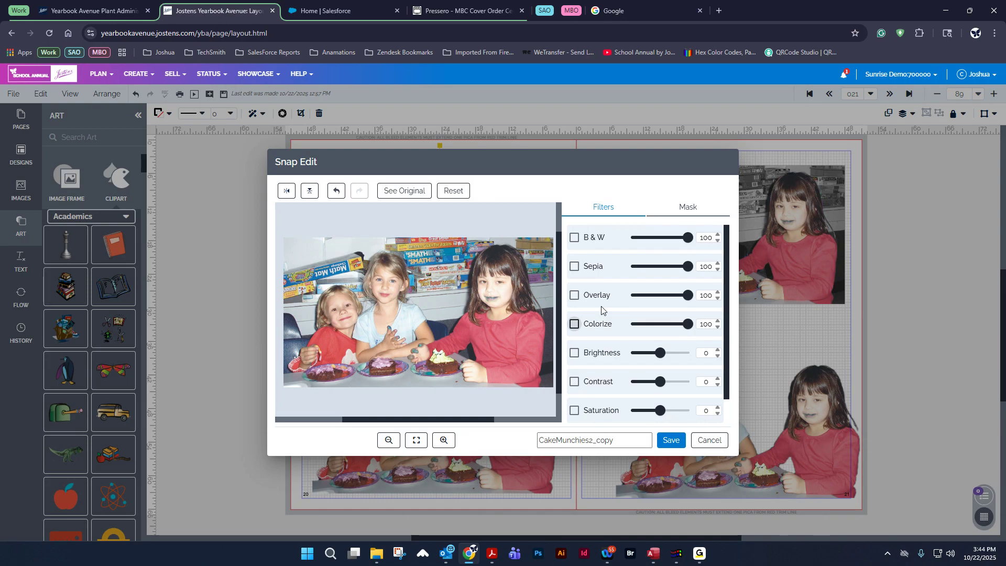
Enable the photo's Brightness, Contrast and Saturation adjustments and set them to -9, -2 and -28
click(574, 352)
click(574, 382)
click(576, 410)
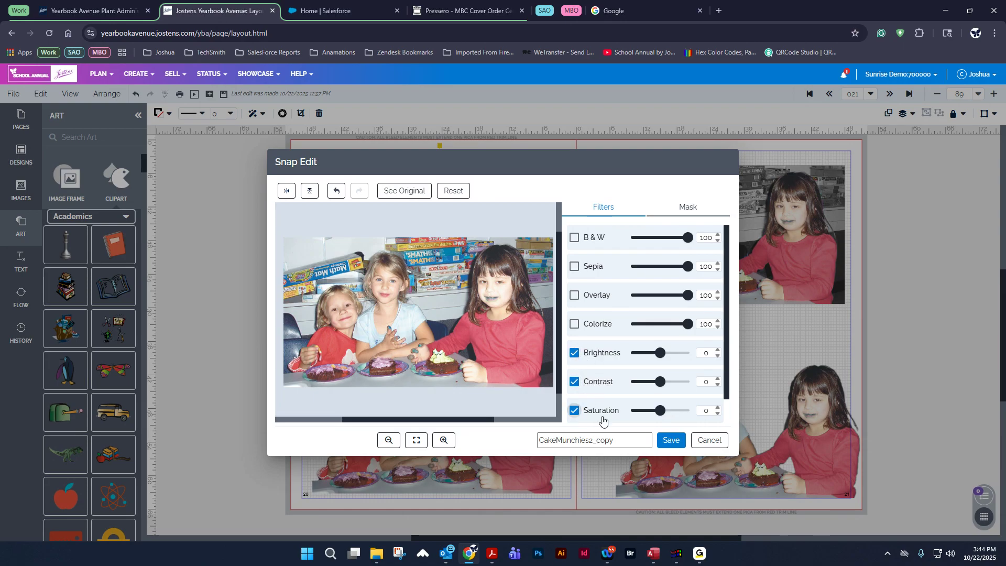
click(658, 353)
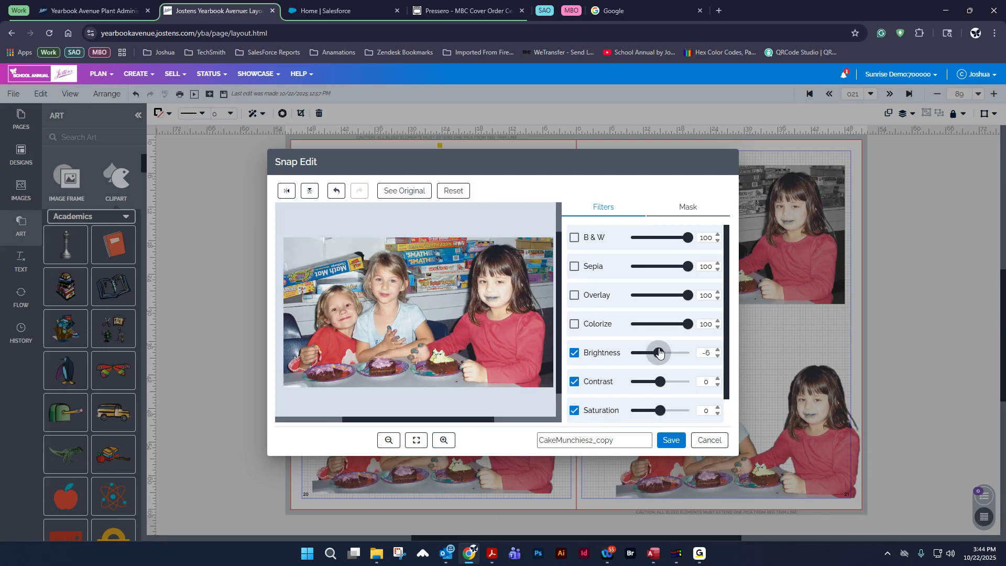
drag(659, 352, 652, 415)
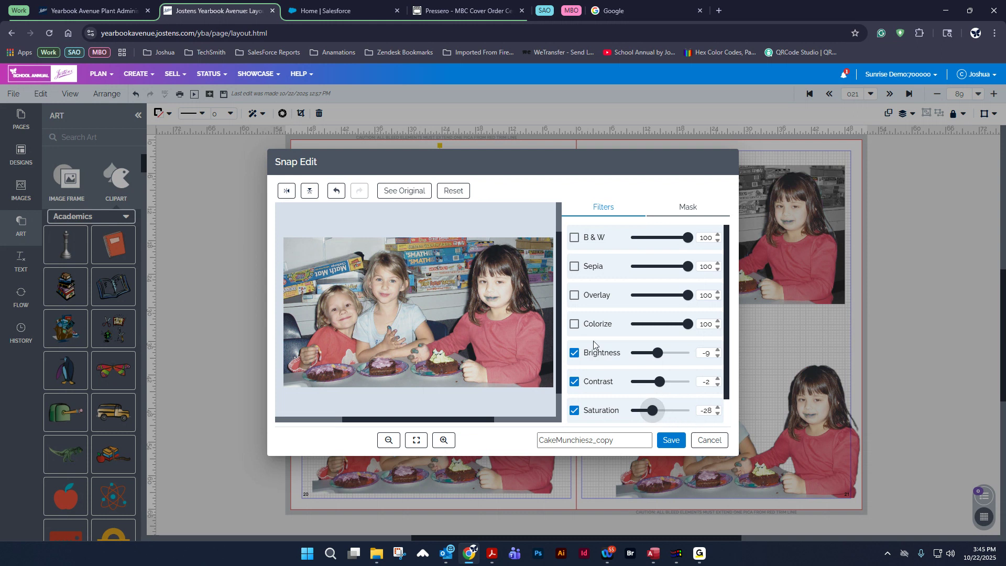
Turn off the Brightness, Contrast and Saturation adjustments and close Snap Edit without saving the photo
click(575, 353)
click(575, 382)
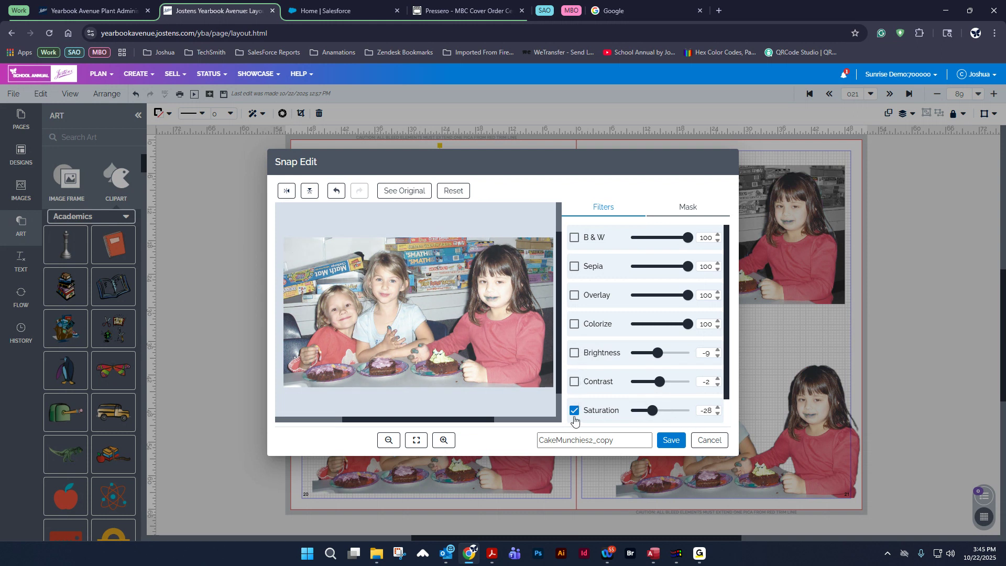
click(574, 410)
click(703, 444)
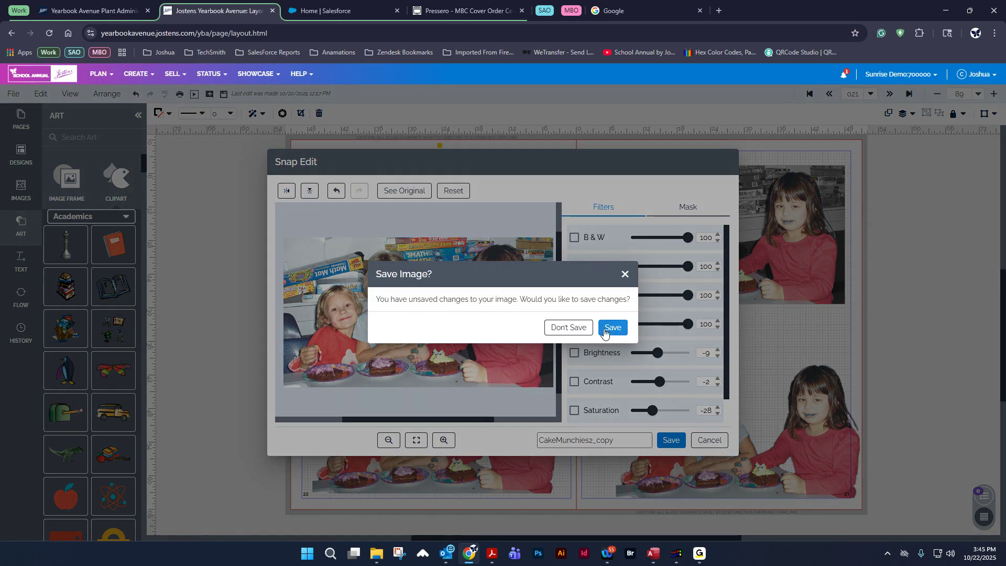
click(581, 328)
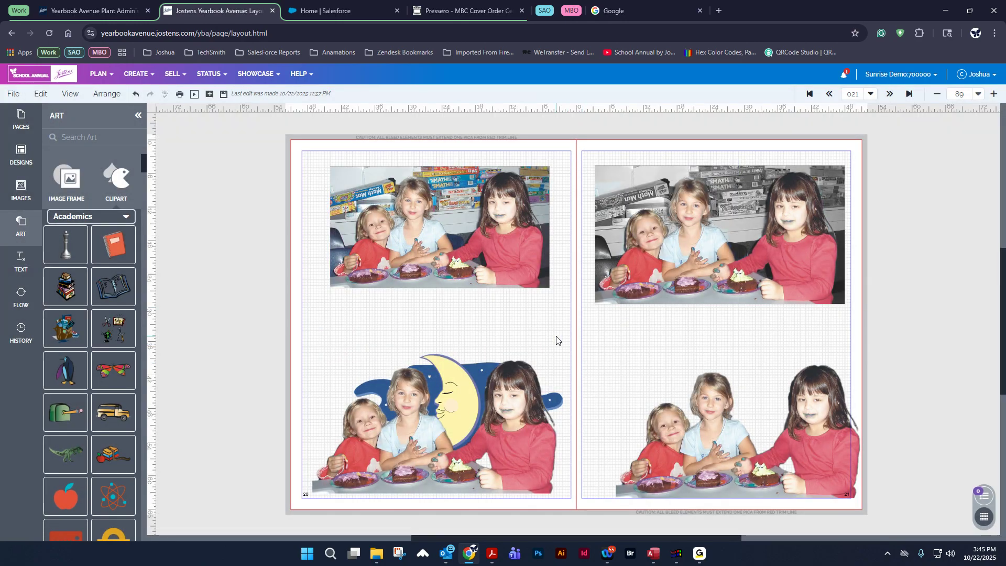
Move the lower cutout photo on page 21 slightly toward the gutter, then select the moon cutout photo on page 20
click(515, 425)
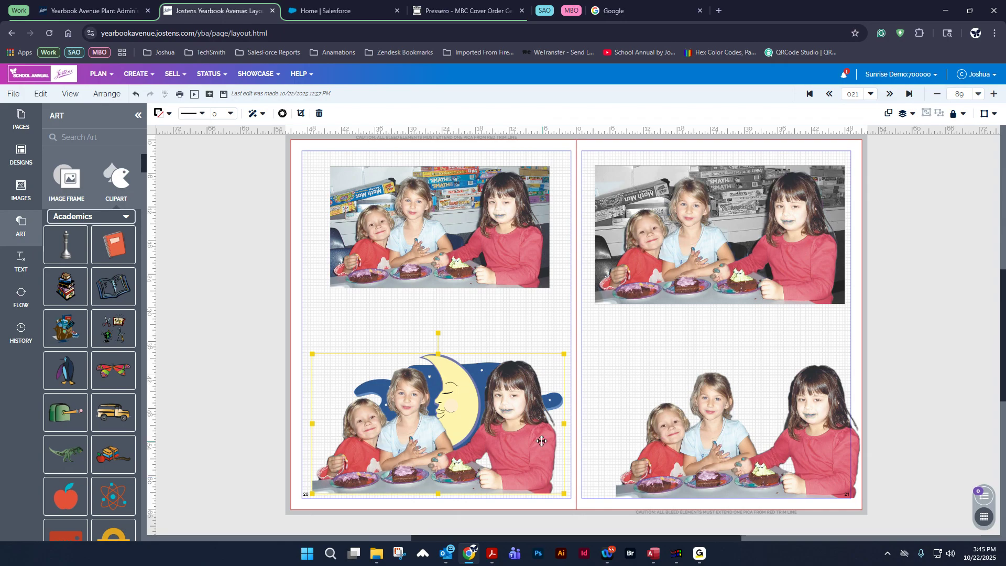
click(723, 241)
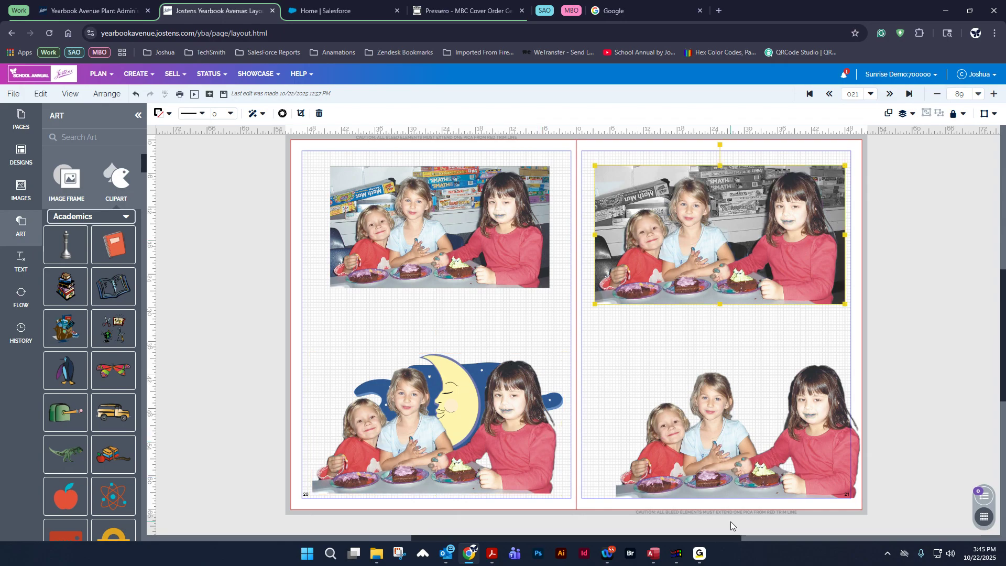
click(717, 441)
mouse_move(700, 443)
mouse_down()
mouse_move(686, 448)
mouse_move(686, 439)
mouse_up()
click(516, 435)
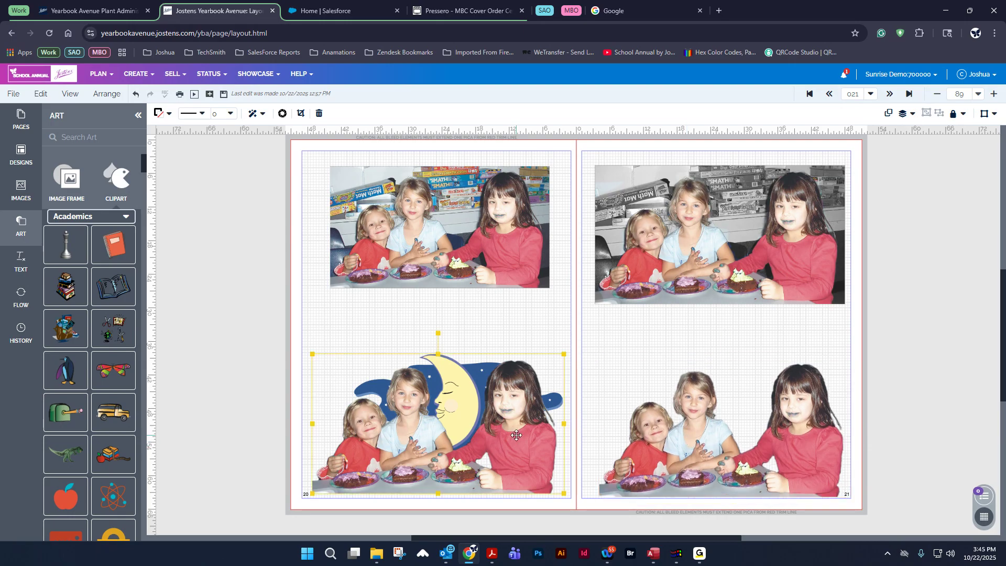
Shift the lower cutout photo with the moon clipart on page 20 slightly down and toward the gutter
click(706, 423)
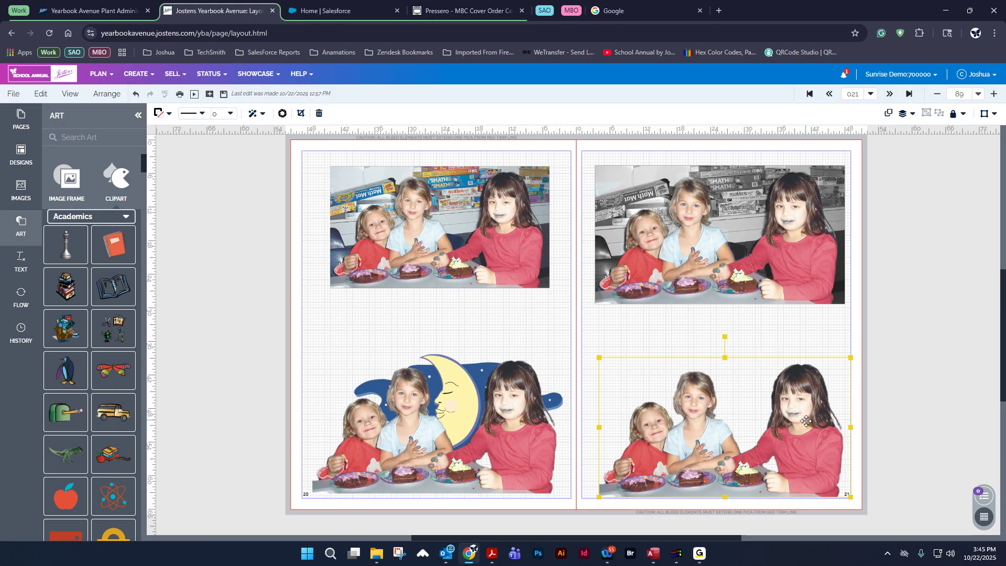
click(468, 386)
mouse_move(504, 433)
mouse_down()
mouse_move(524, 456)
mouse_move(615, 501)
mouse_move(512, 440)
mouse_up()
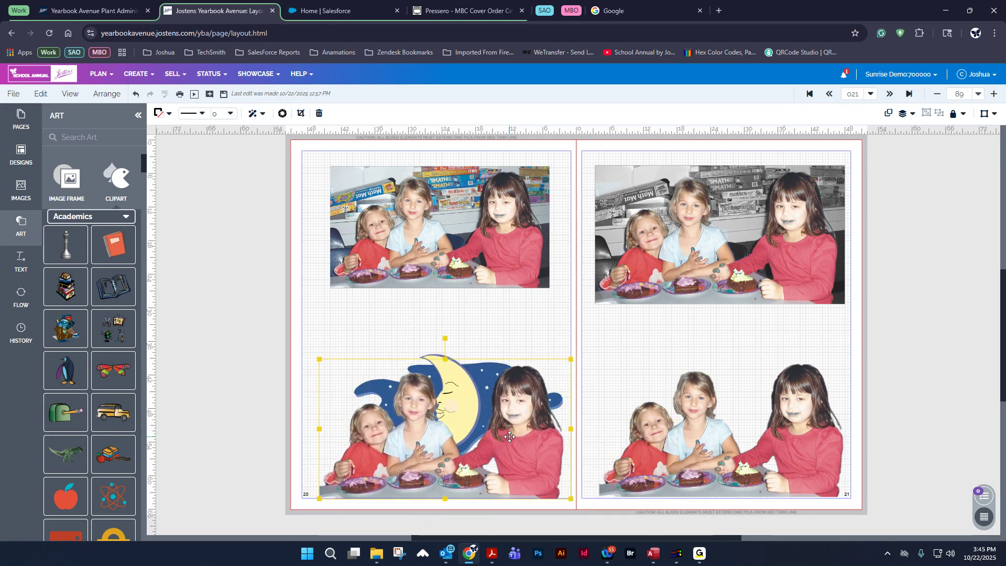
Place the mascot-01.tif tiger image from the Ads images on page 20, below the upper photo
click(13, 155)
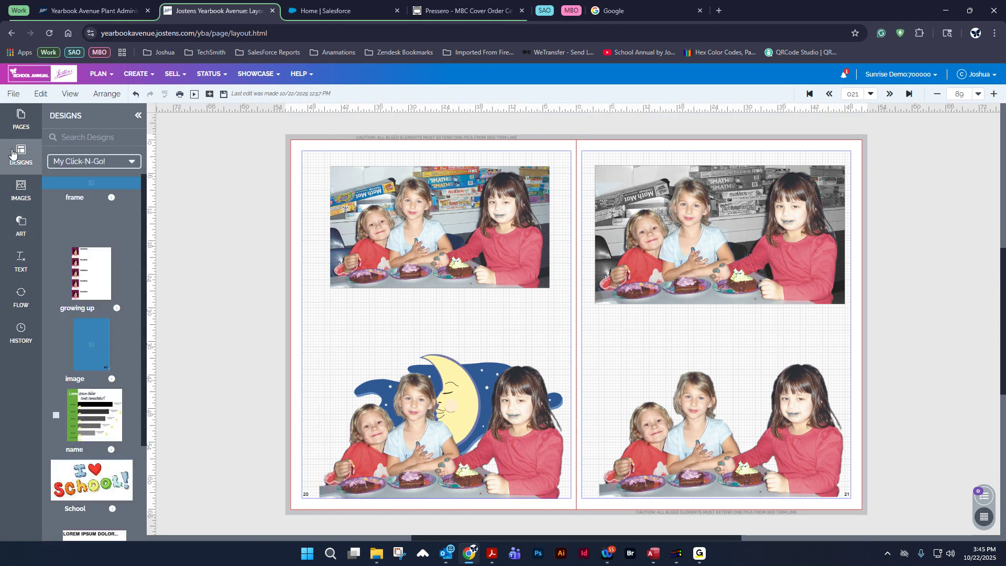
click(21, 190)
drag(101, 396, 334, 329)
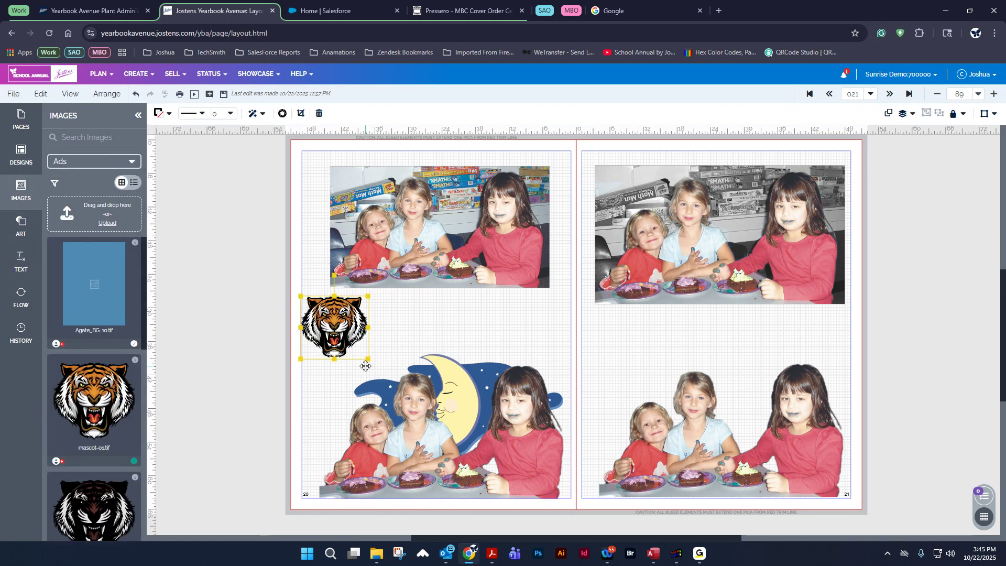
Send the tiger mascot behind the other objects on page 20 and enlarge it above and behind the cutout girls
click(902, 113)
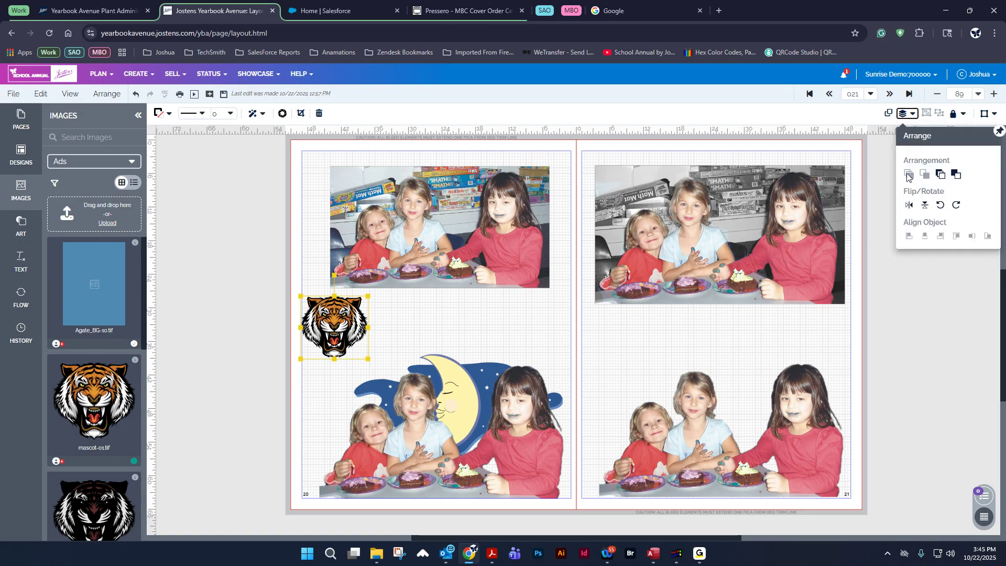
click(939, 174)
drag(319, 335, 344, 346)
drag(392, 370, 479, 454)
drag(410, 342, 393, 328)
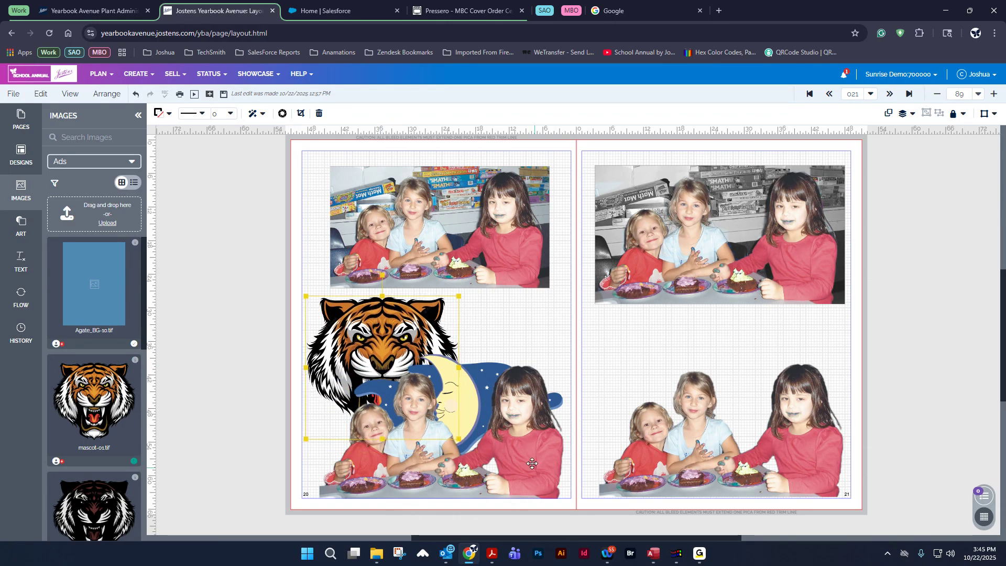
Move the moon clipart from page 20 to page 21, behind the lower cutout photo
click(488, 381)
click(431, 356)
drag(432, 356, 690, 309)
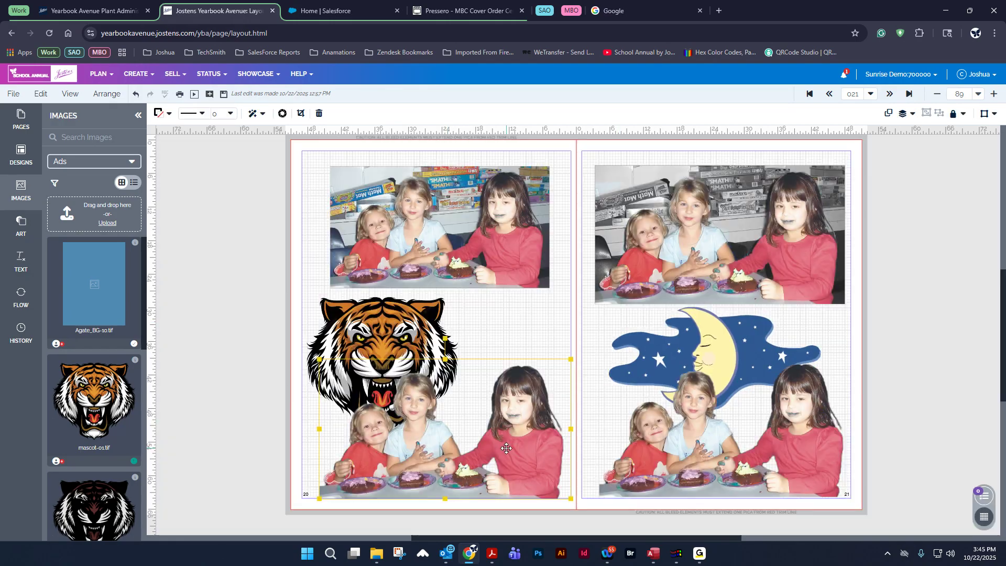
Reposition the cutout photo on page 20 so the girls stand in front of the tiger mascot
click(493, 446)
drag(497, 453, 510, 476)
drag(515, 408, 490, 398)
right_click(512, 387)
click(538, 389)
Open page 20's upper photo in Snap Edit and enable a transparent mask using the Eraser at brush size 32
click(449, 185)
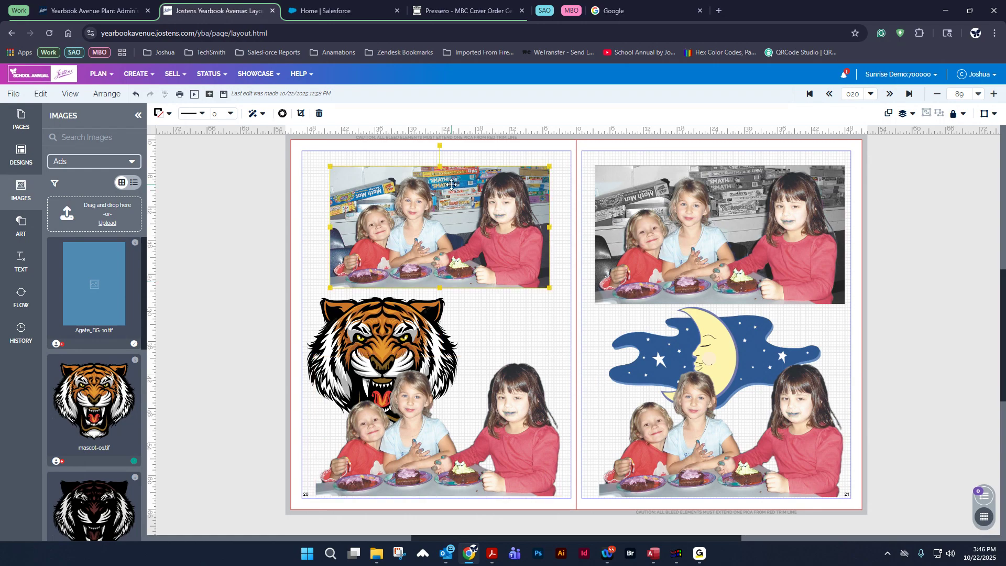
click(282, 113)
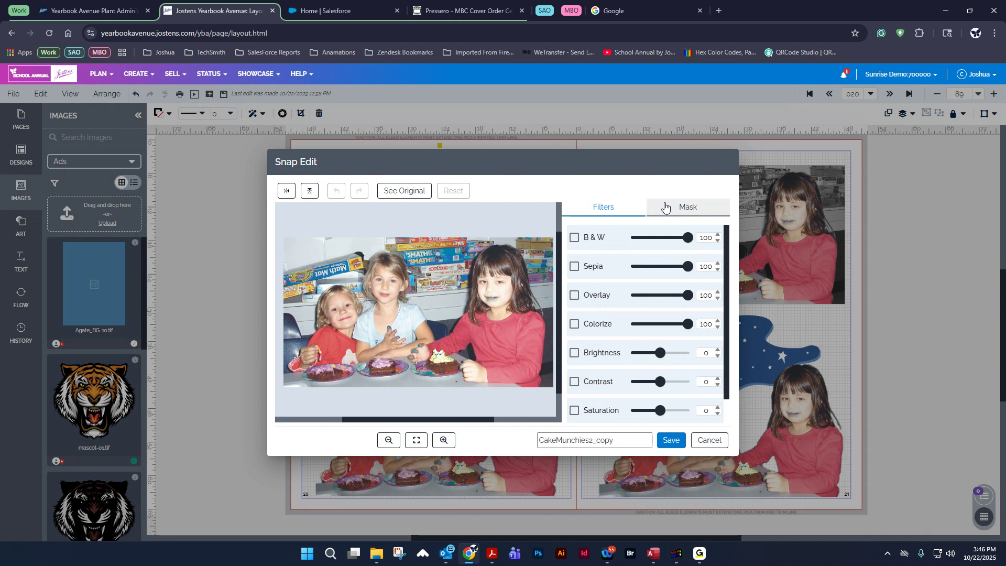
click(665, 207)
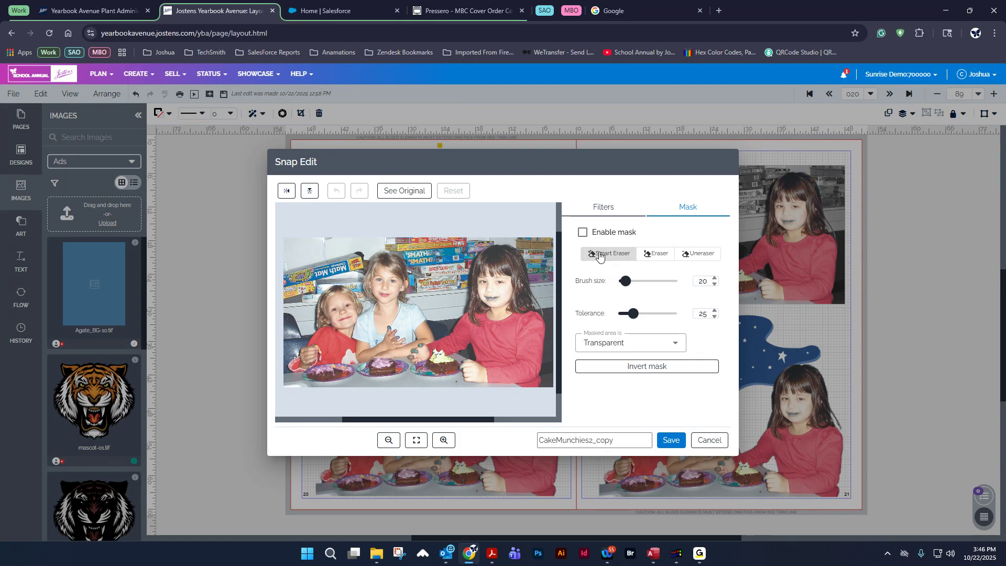
click(654, 254)
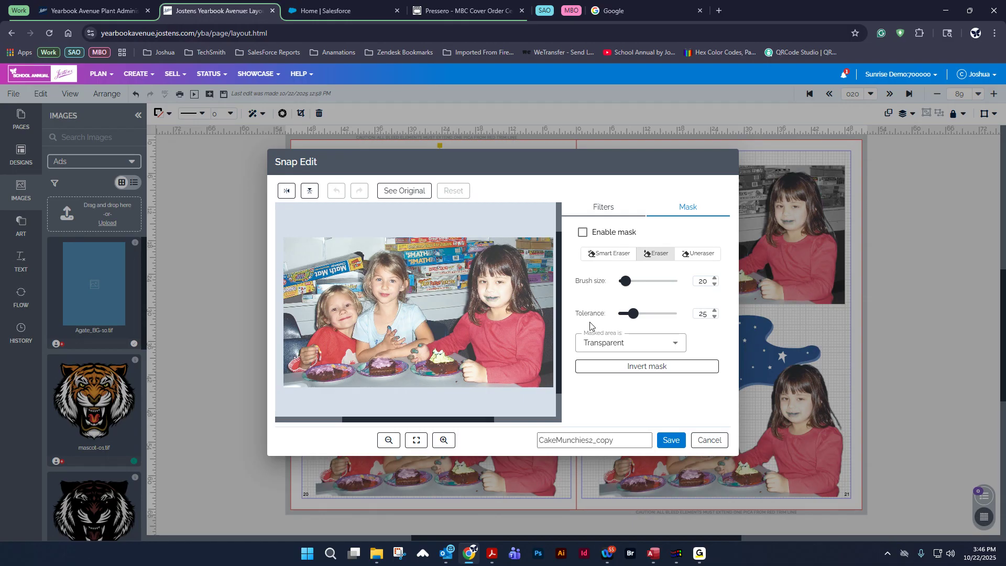
mouse_move(626, 282)
mouse_down()
mouse_move(693, 299)
mouse_move(610, 283)
mouse_up()
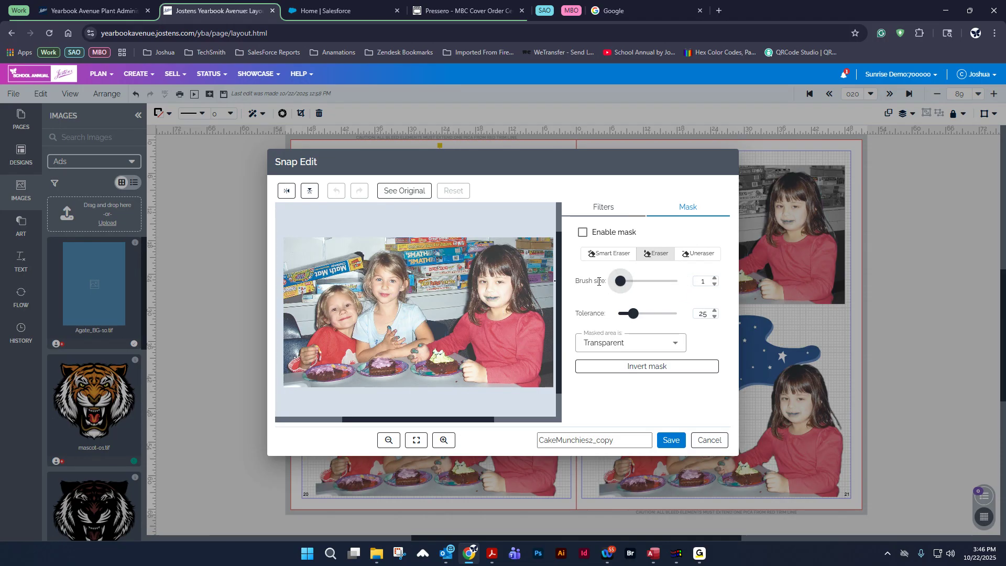
drag(620, 282, 629, 283)
click(649, 343)
click(597, 363)
drag(526, 235, 535, 229)
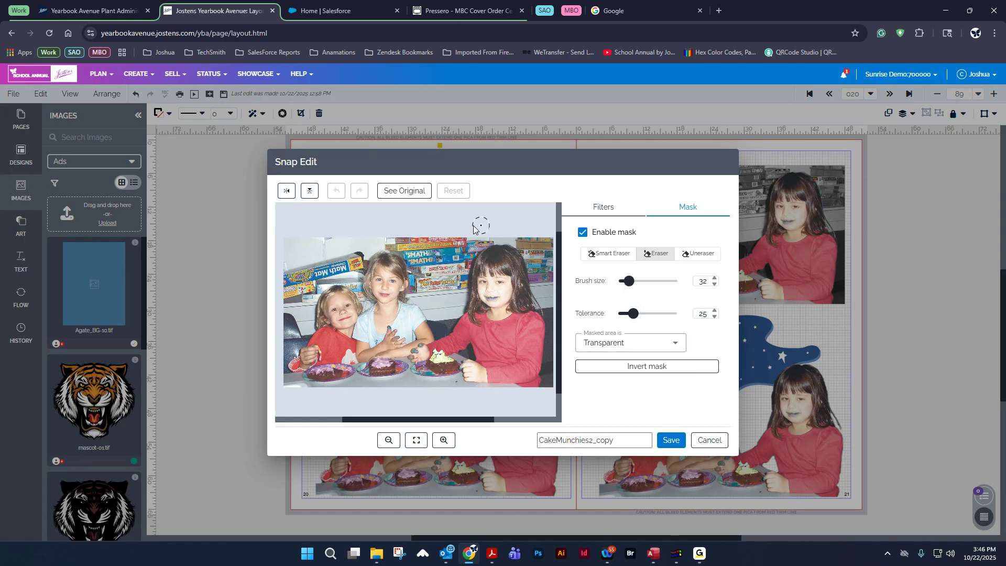
Erase the background between the girls and part of one girl's face, and restore the erased areas with the Uneraser
mouse_move(449, 232)
mouse_down()
mouse_move(439, 272)
mouse_move(432, 238)
mouse_move(437, 281)
mouse_move(412, 239)
mouse_move(424, 285)
mouse_move(424, 264)
mouse_move(461, 250)
mouse_move(467, 229)
mouse_move(450, 255)
mouse_move(469, 303)
mouse_up()
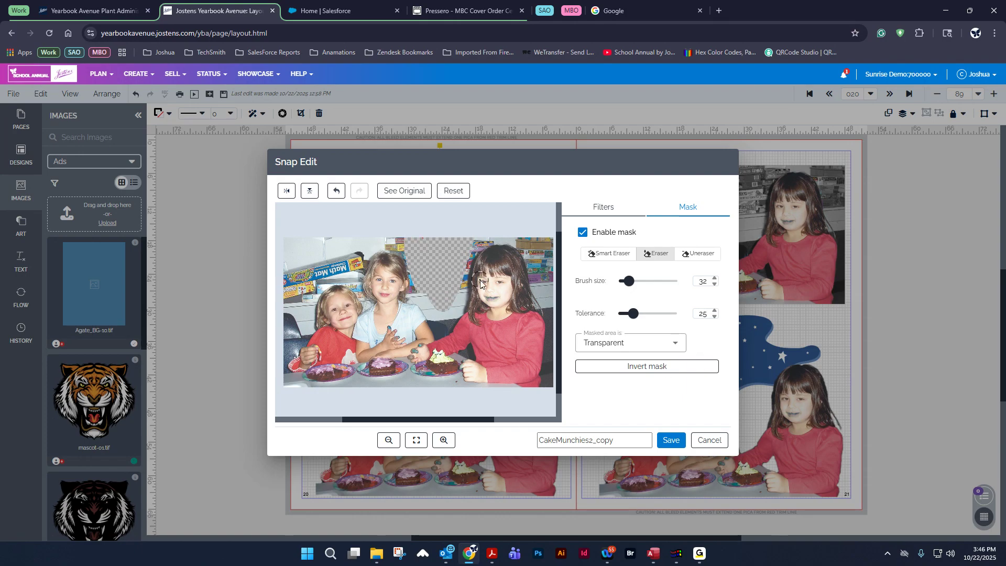
drag(446, 263, 495, 291)
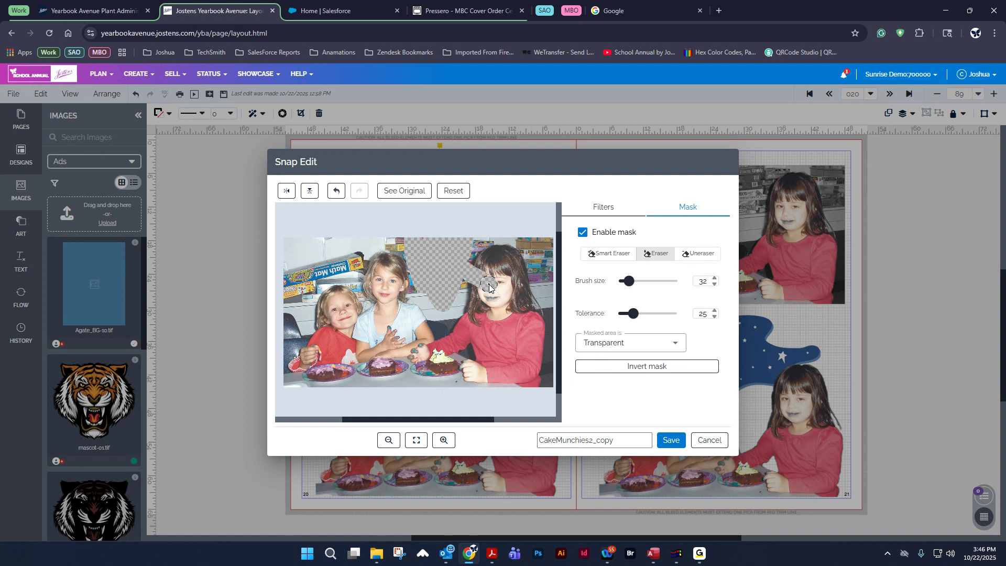
mouse_move(463, 256)
mouse_down()
mouse_move(503, 266)
mouse_move(501, 283)
mouse_move(478, 287)
mouse_up()
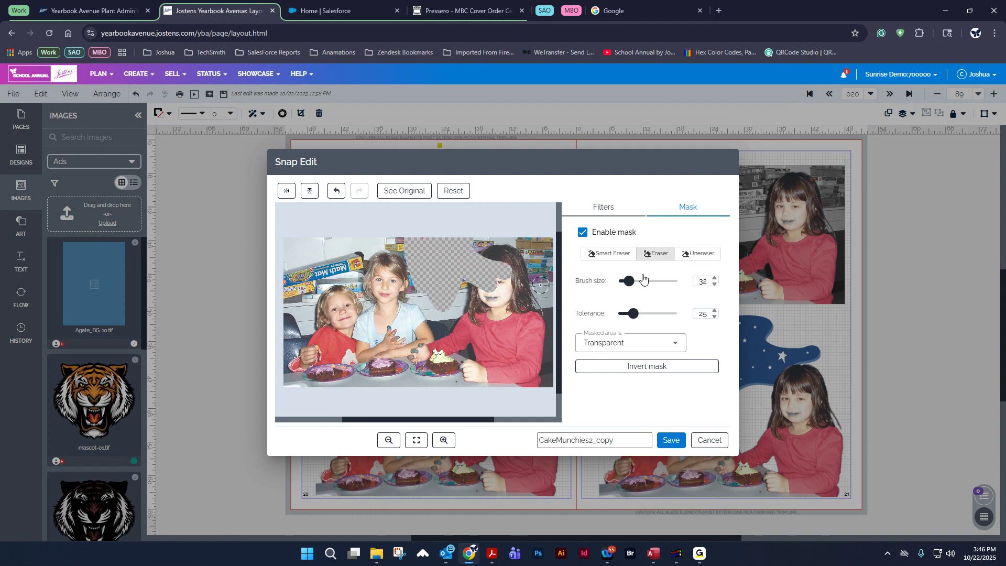
click(700, 255)
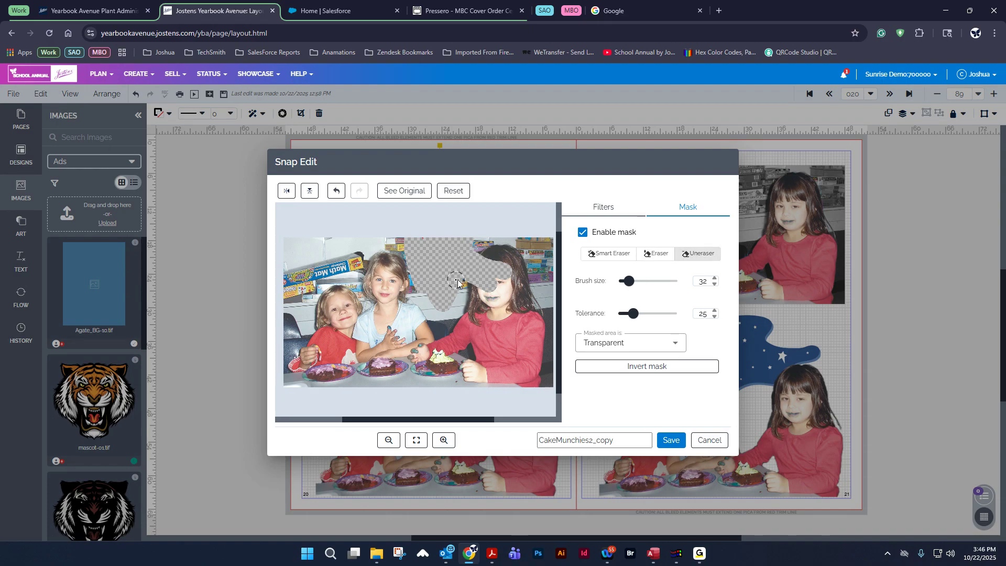
mouse_move(498, 275)
mouse_down()
mouse_move(485, 257)
mouse_move(465, 297)
mouse_move(446, 271)
mouse_move(427, 297)
mouse_move(397, 250)
mouse_move(445, 257)
mouse_move(414, 287)
mouse_move(406, 250)
mouse_move(492, 242)
mouse_move(454, 280)
mouse_move(495, 285)
mouse_move(446, 317)
mouse_move(398, 329)
mouse_move(507, 291)
mouse_move(446, 306)
mouse_move(490, 262)
mouse_move(385, 269)
mouse_up()
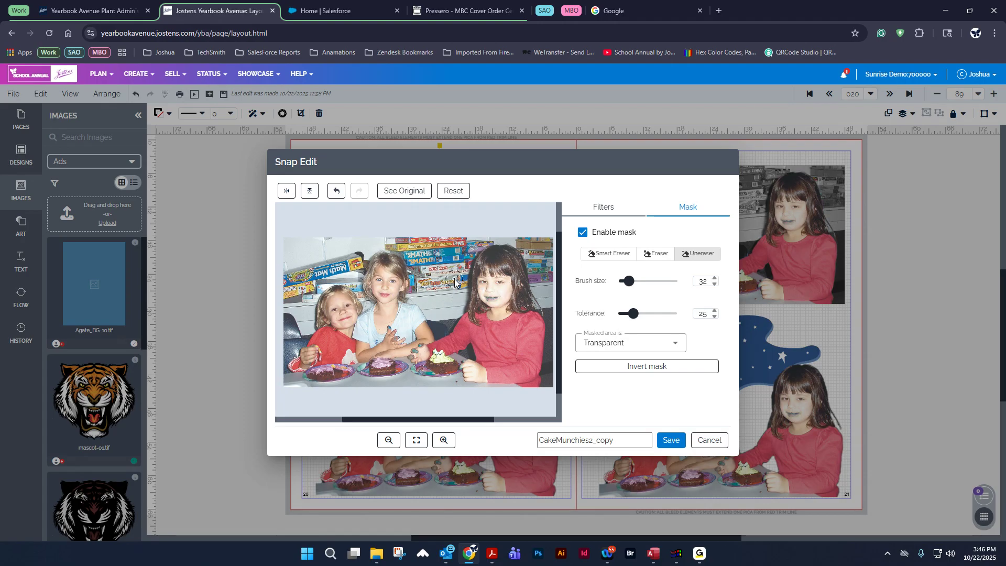
Set the mask tolerance to 1 and the masked area to Black & White
drag(633, 314, 617, 335)
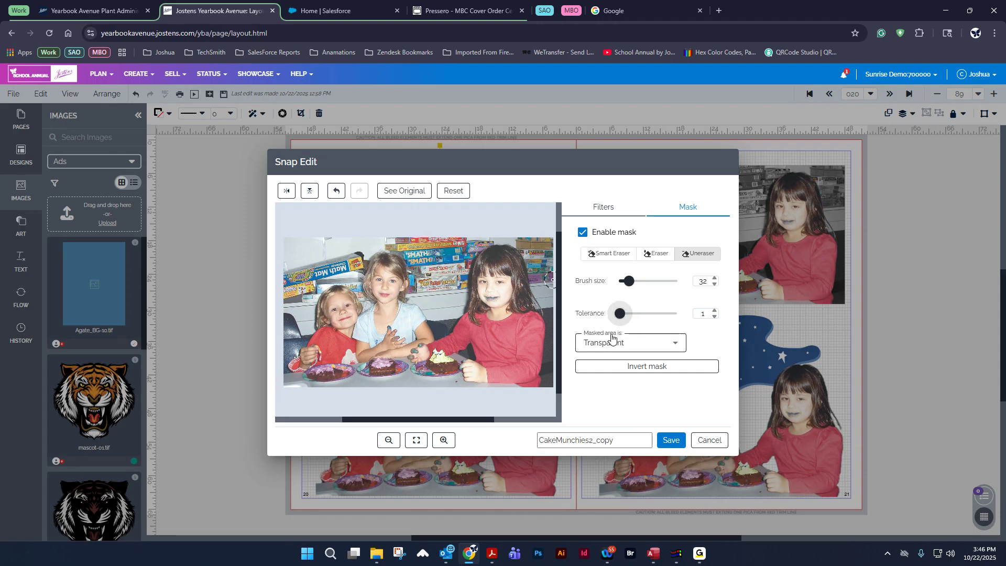
click(606, 349)
click(617, 385)
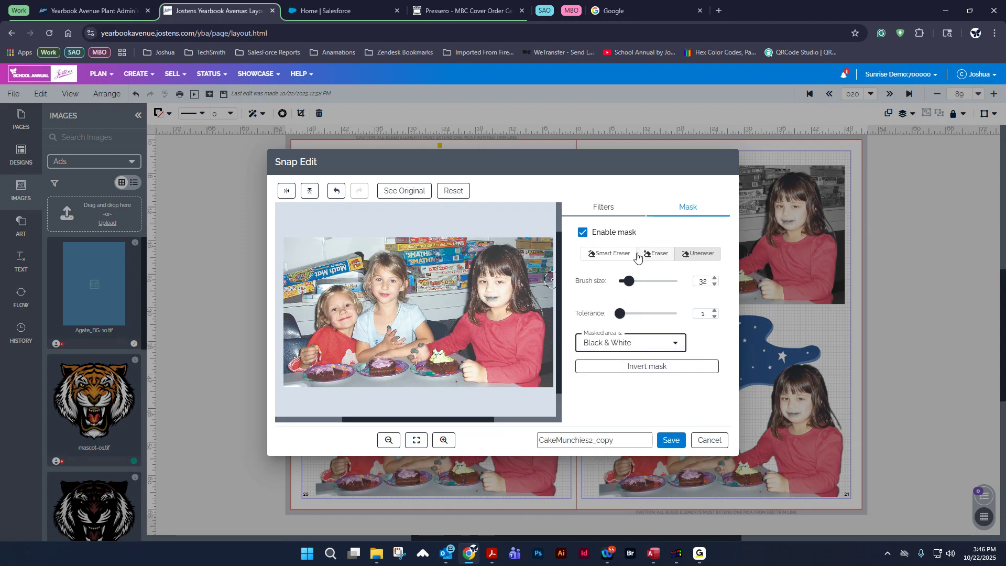
click(451, 277)
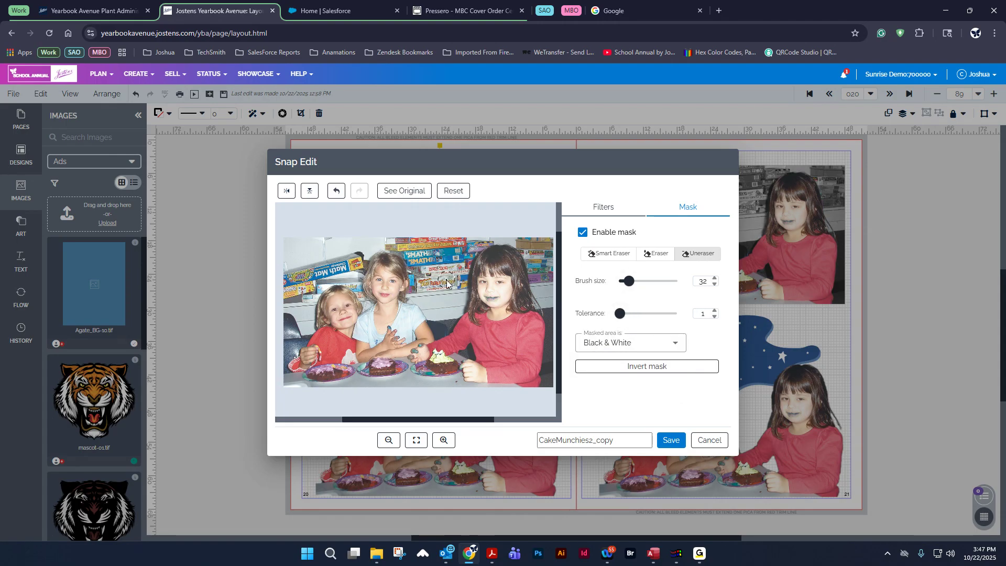
Paint the black-and-white mask over the background and parts of the girls with the Eraser, and save the photo as CakeMunchies2_copy
click(656, 254)
mouse_move(506, 280)
mouse_down()
mouse_move(393, 262)
mouse_move(301, 258)
mouse_move(509, 293)
mouse_move(339, 307)
mouse_move(485, 330)
mouse_up()
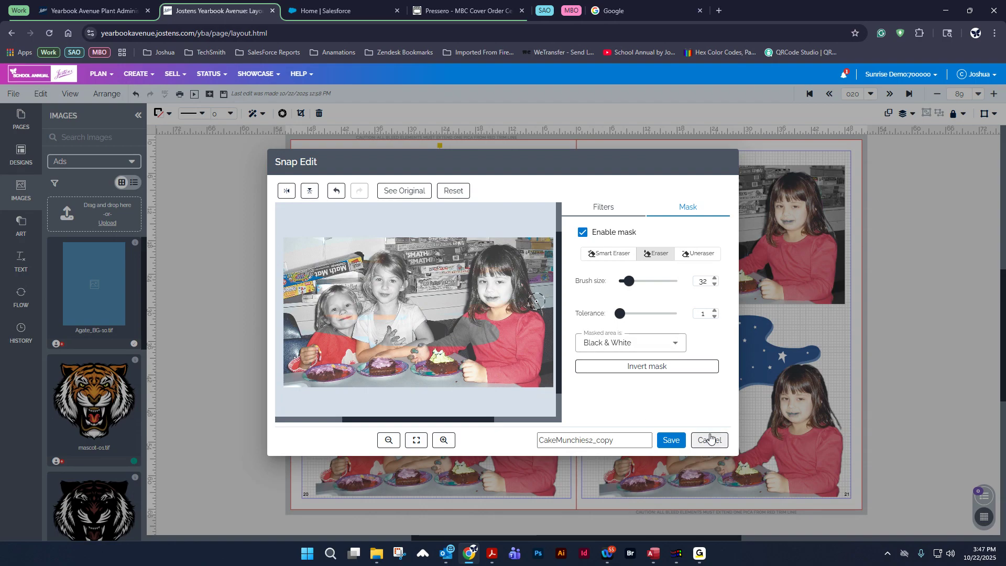
click(672, 441)
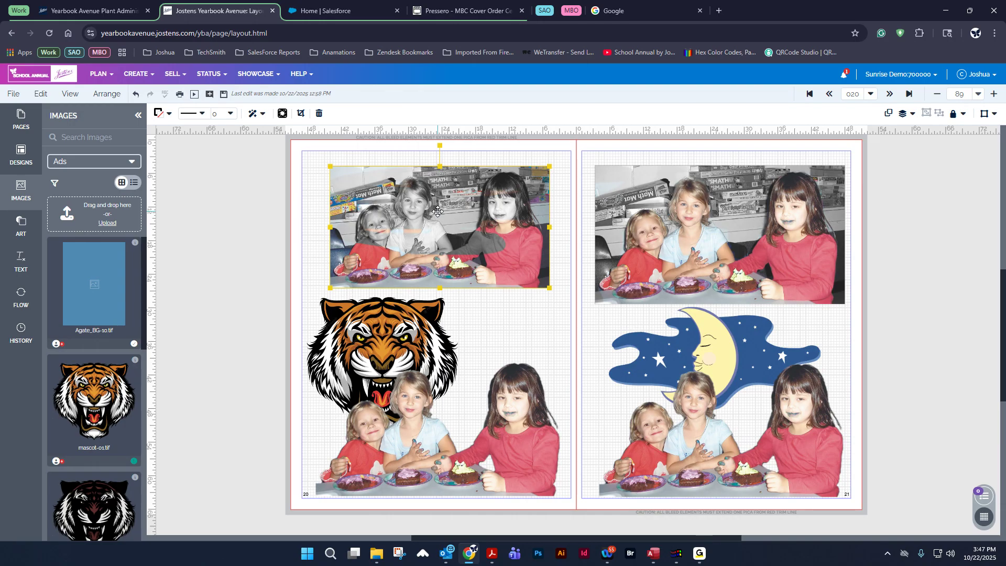
Place CakeMunchies2.jpg from the Academics images on page 20 again and enlarge it over the tiger mascot and cutout photo
click(21, 155)
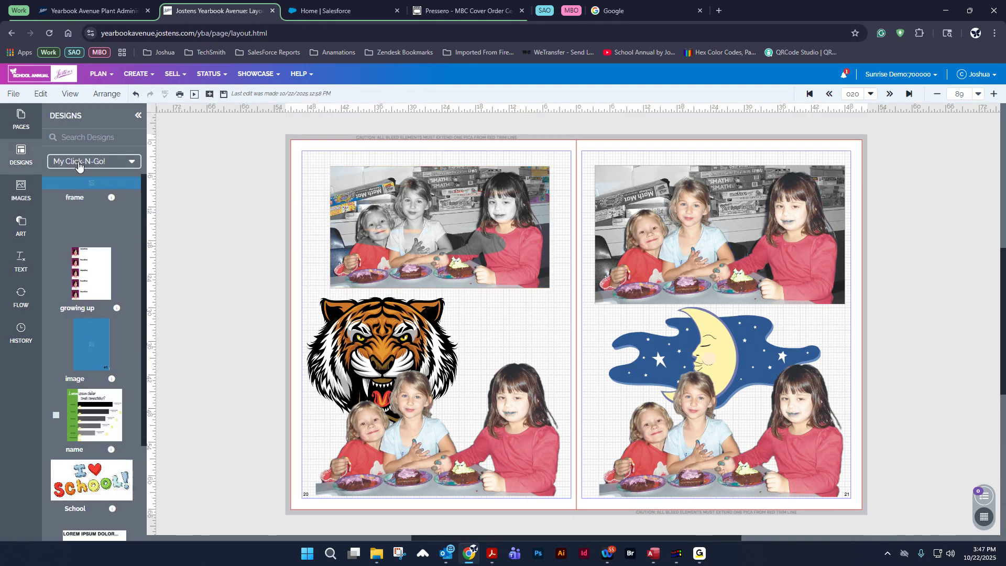
click(21, 190)
click(92, 163)
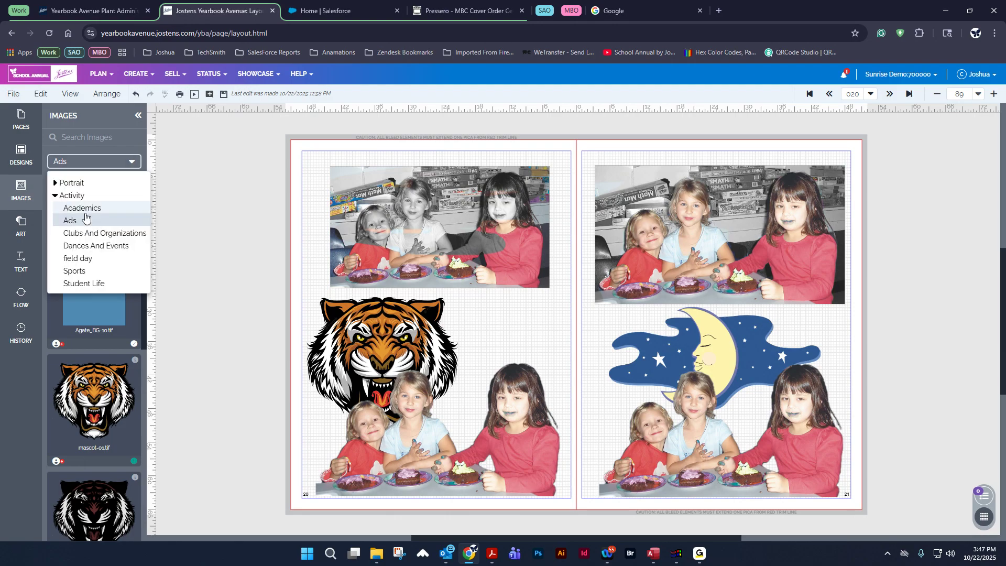
click(83, 208)
scroll(105, 413, down, 1)
scroll(105, 412, down, 10)
scroll(101, 430, down, 10)
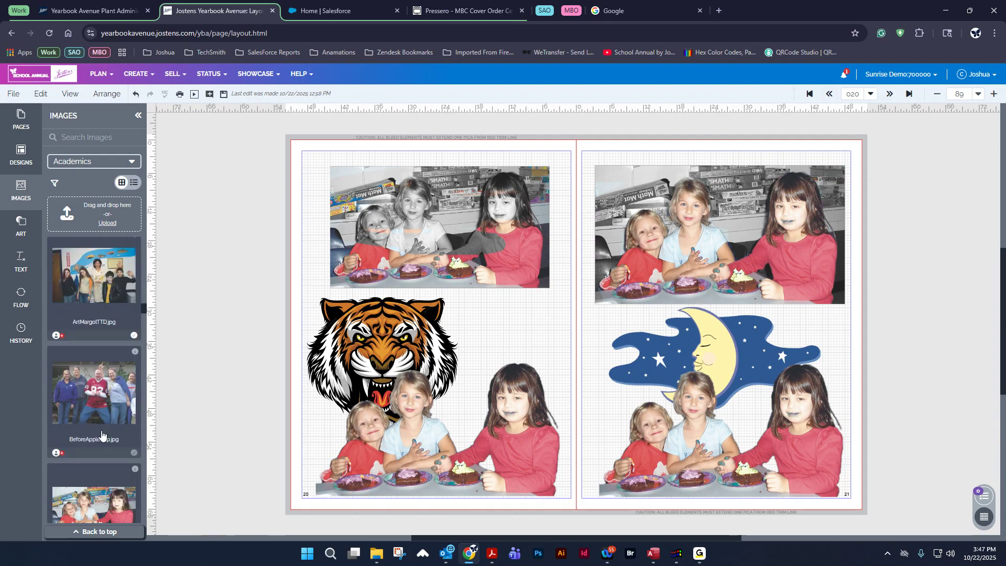
scroll(102, 433, down, 4)
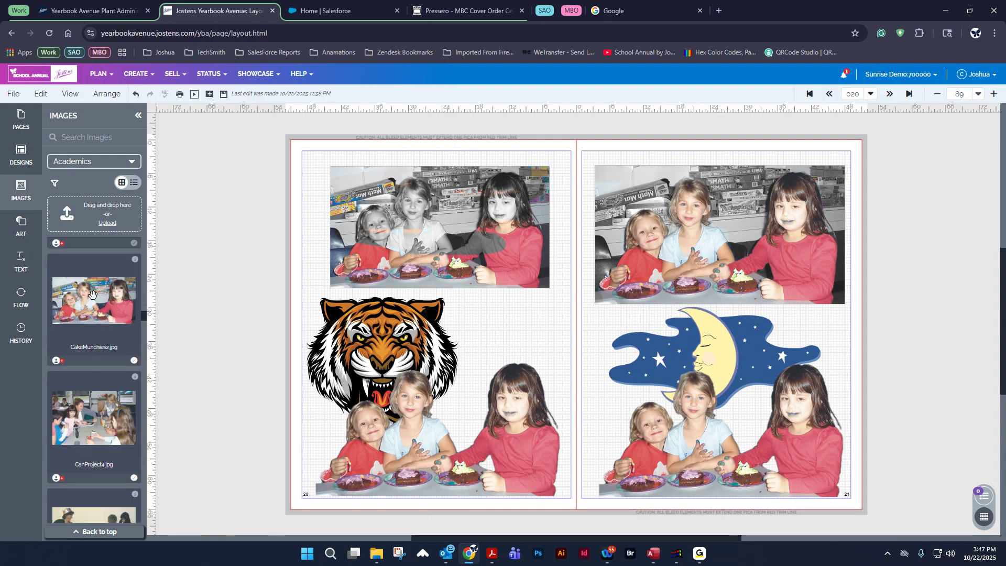
drag(92, 296, 587, 295)
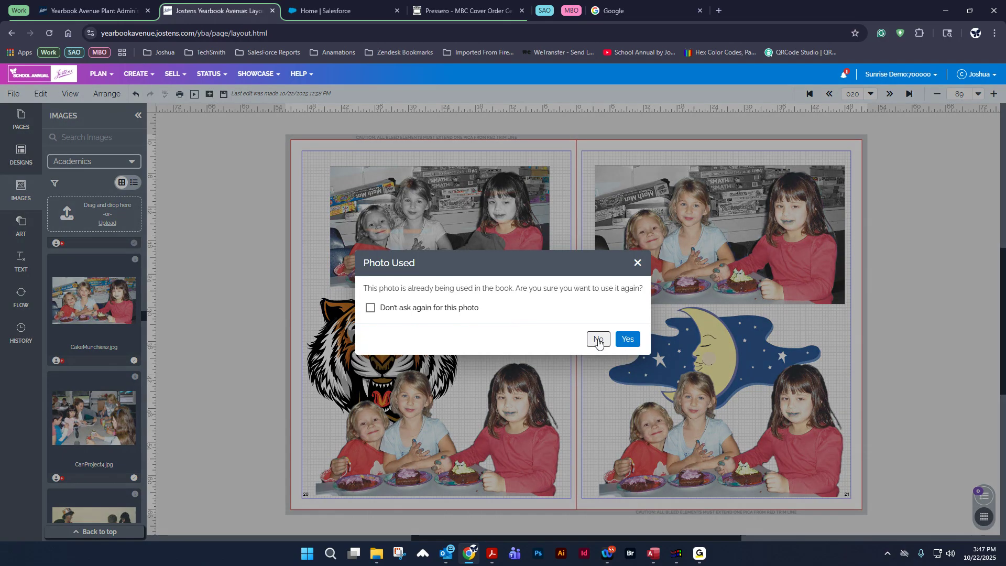
click(621, 340)
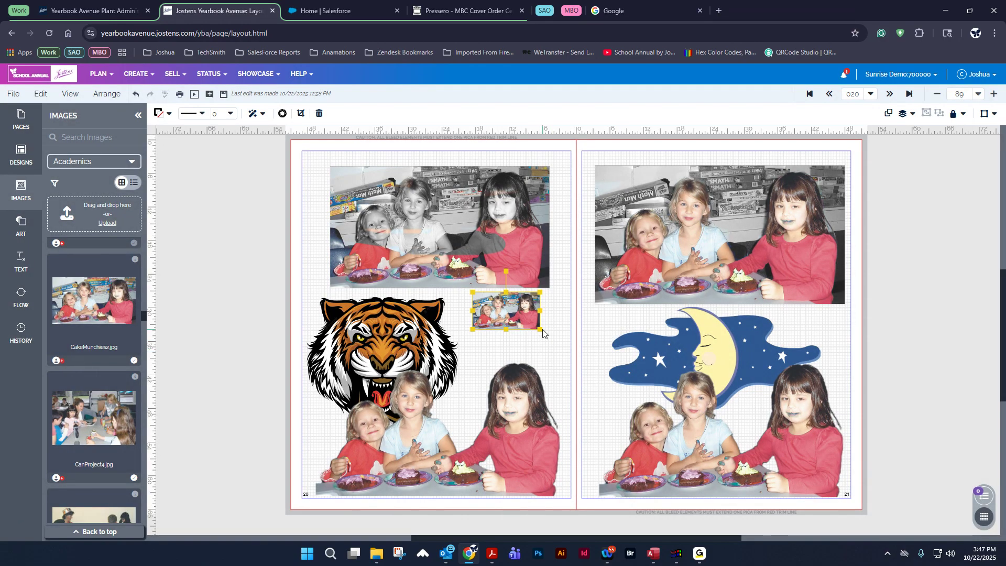
drag(539, 329, 764, 455)
drag(671, 410, 501, 412)
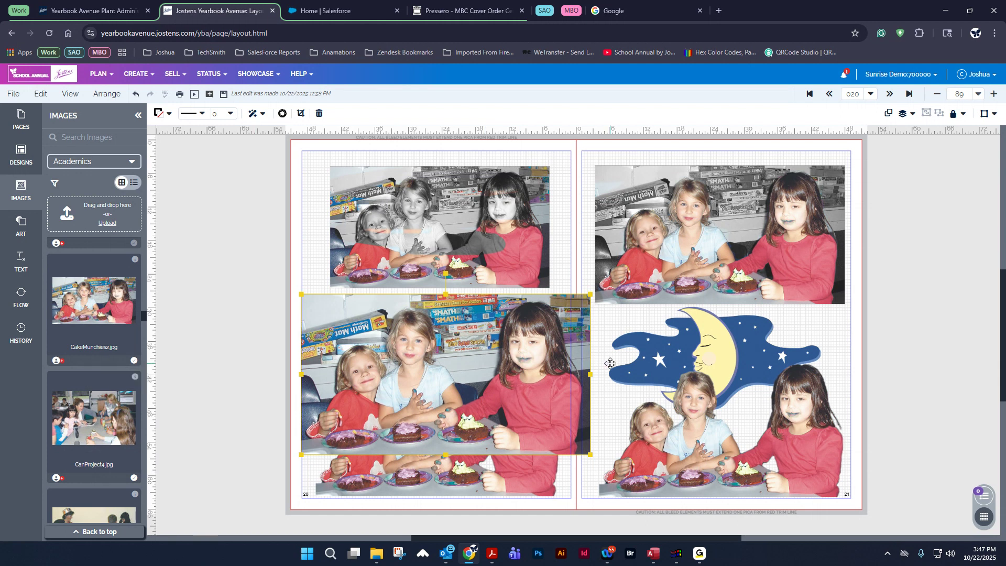
Browse further through the Academics images and delete the enlarged color photo covering the tiger mascot on page 20
scroll(217, 347, down, 1)
scroll(107, 357, down, 2)
drag(143, 321, 170, 342)
scroll(143, 318, up, 1)
scroll(366, 342, up, 1)
click(365, 342)
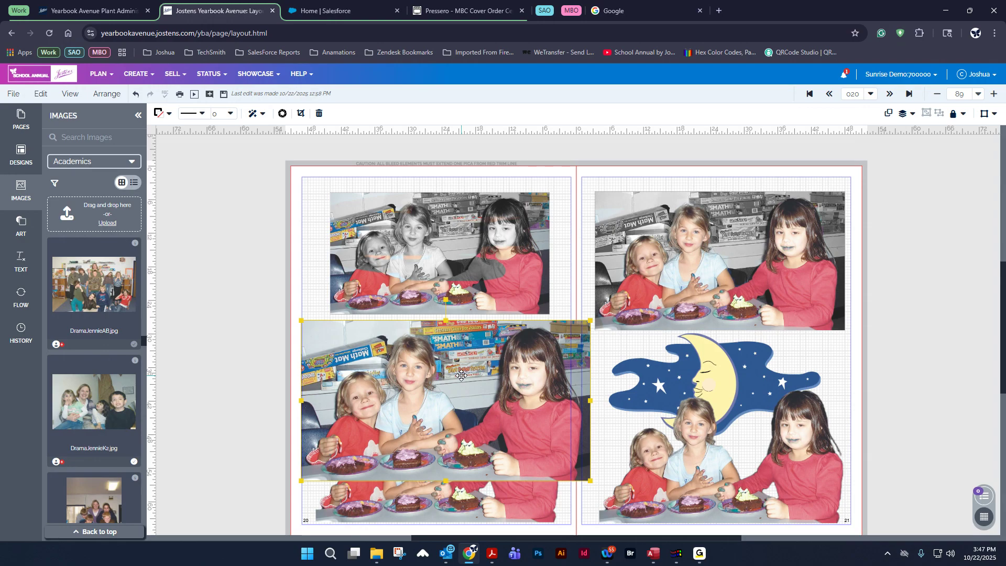
key(Delete)
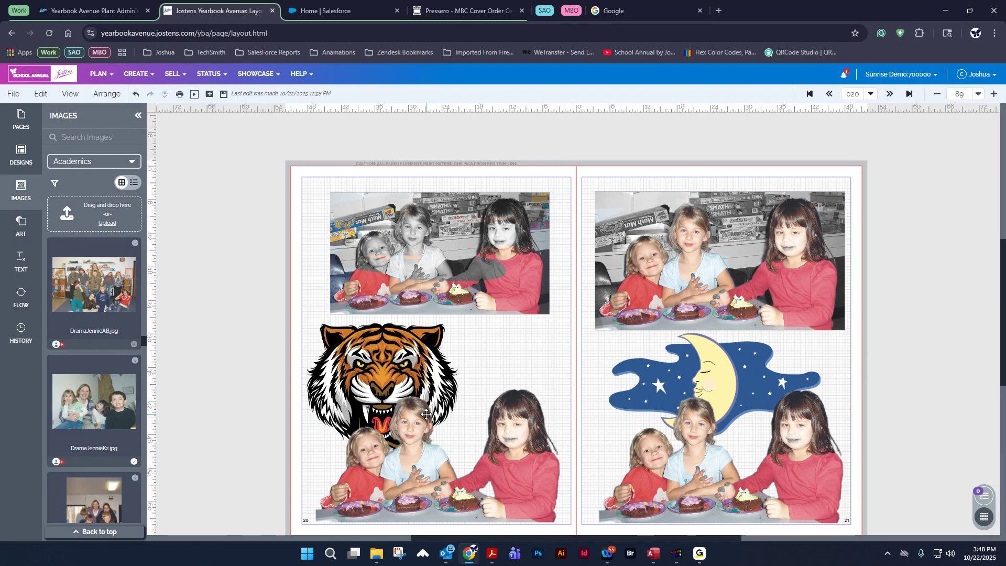
Show the version history of page 020 and save the current layout as a new version
scroll(233, 398, down, 1)
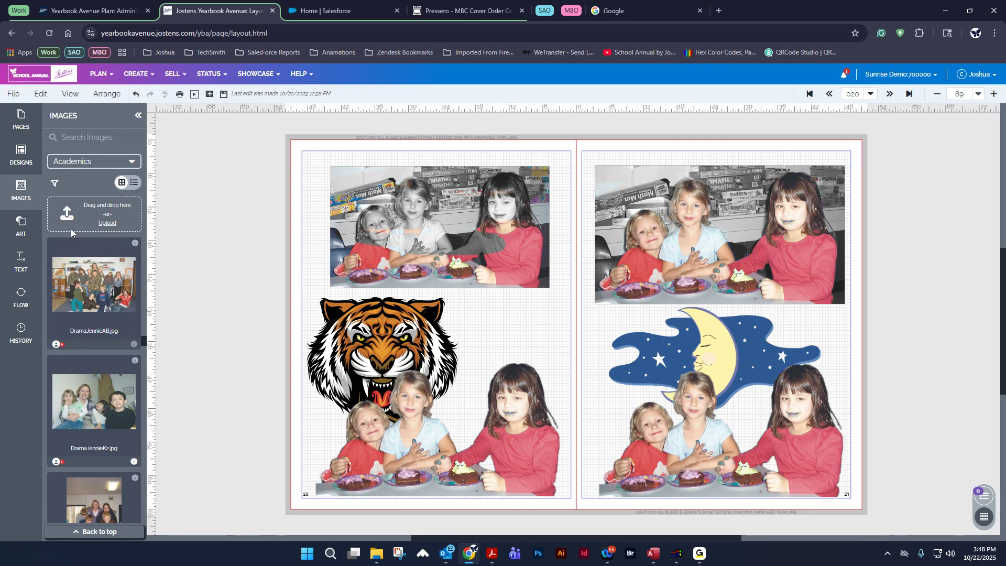
click(21, 331)
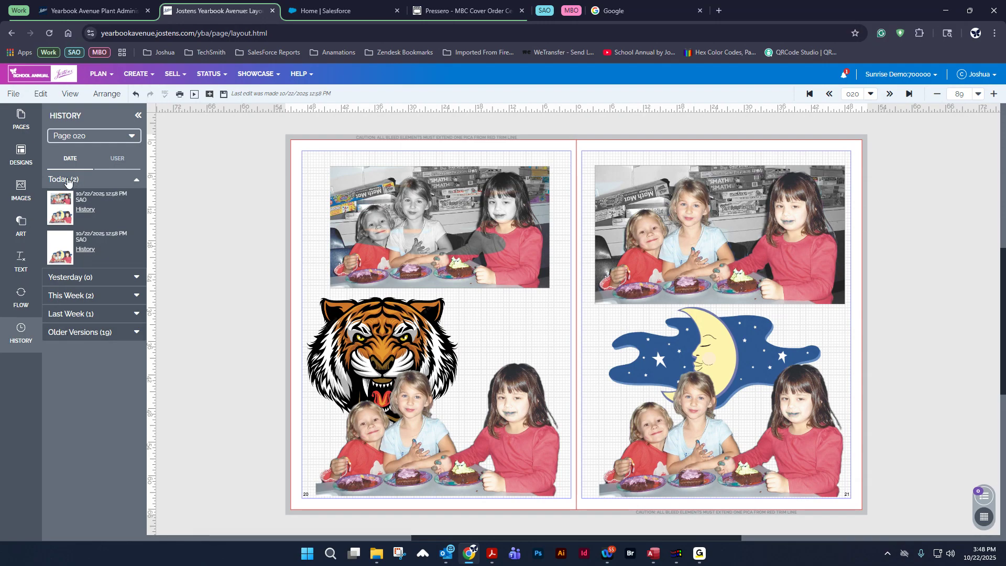
click(225, 94)
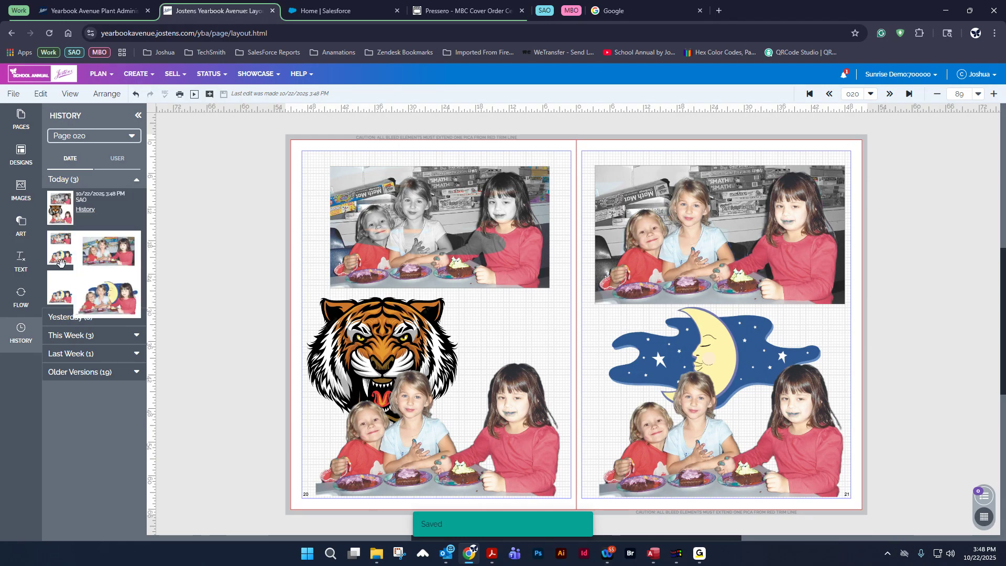
Review page 020's saved versions under Yesterday, This Week, Last Week and Older Versions, down to the earliest system-created one
click(86, 316)
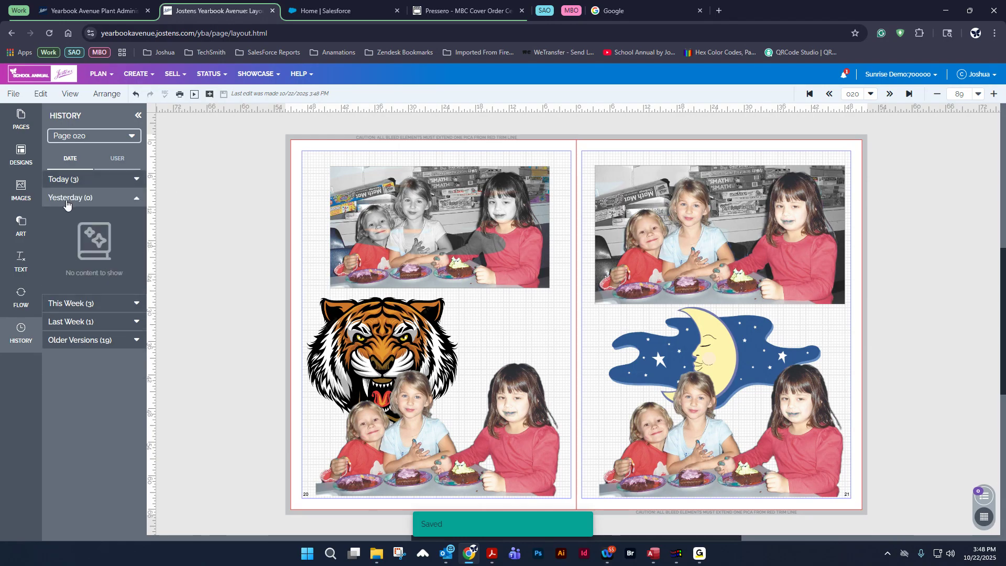
click(81, 302)
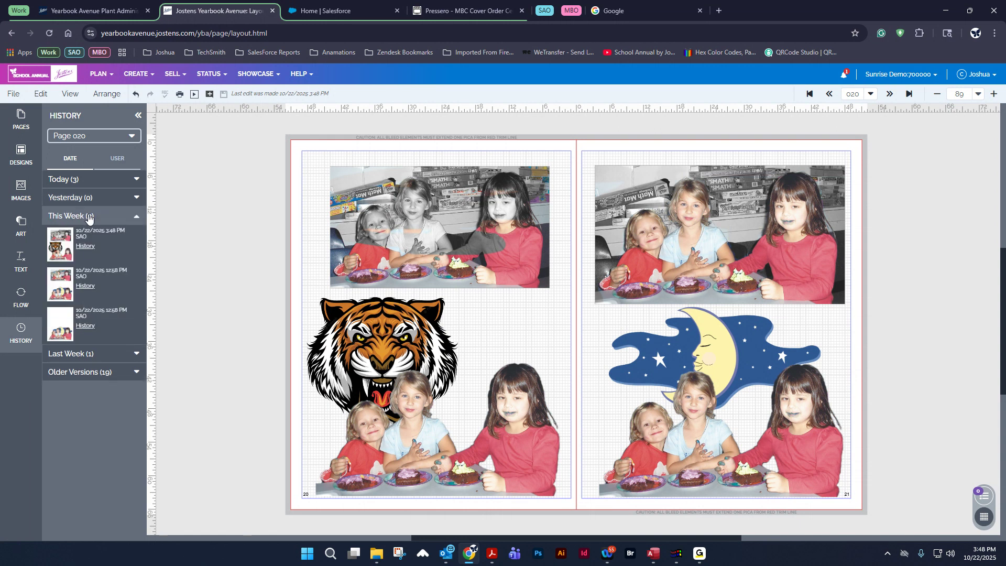
click(96, 351)
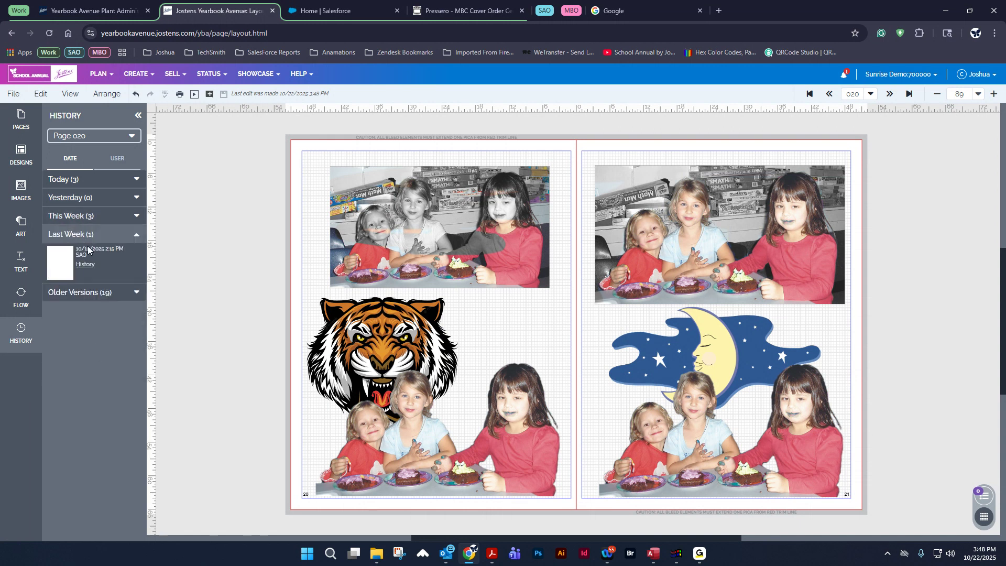
click(88, 302)
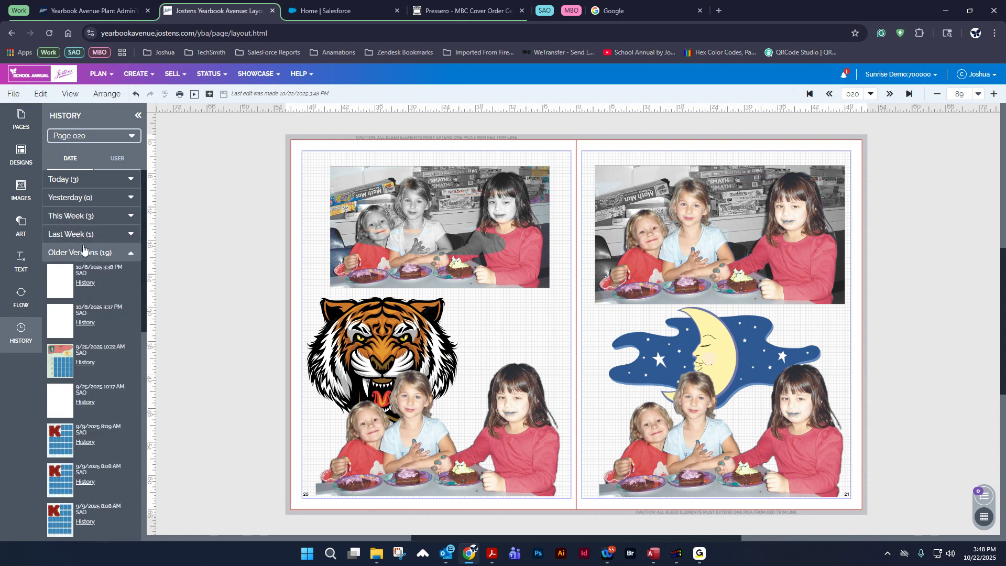
scroll(85, 294, down, 1)
scroll(90, 337, down, 6)
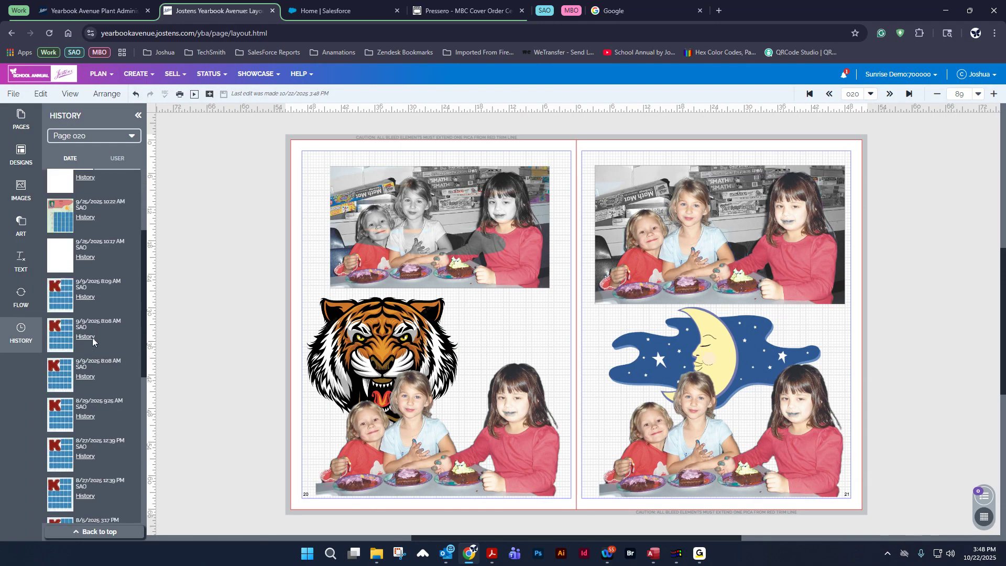
scroll(92, 338, down, 3)
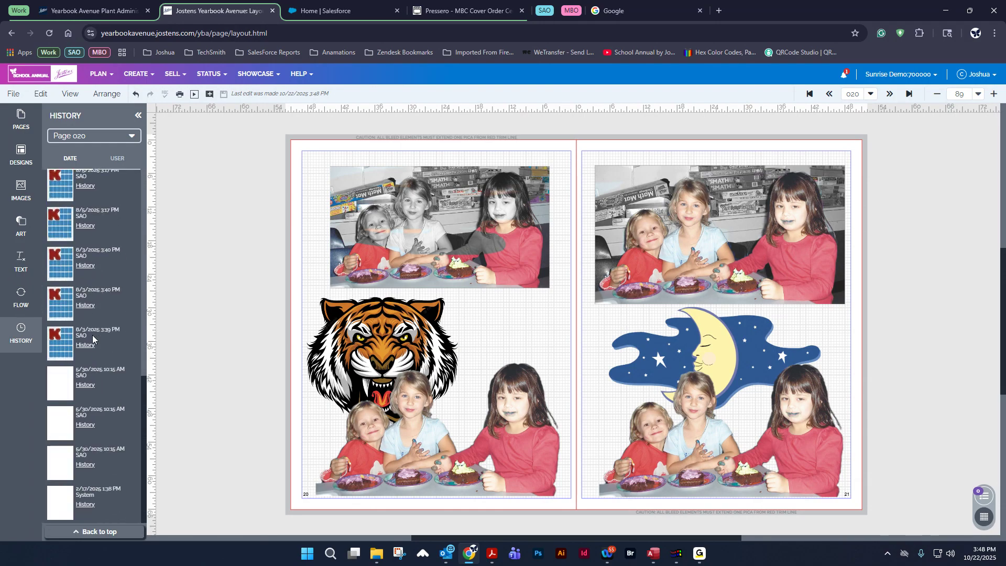
scroll(116, 473, up, 10)
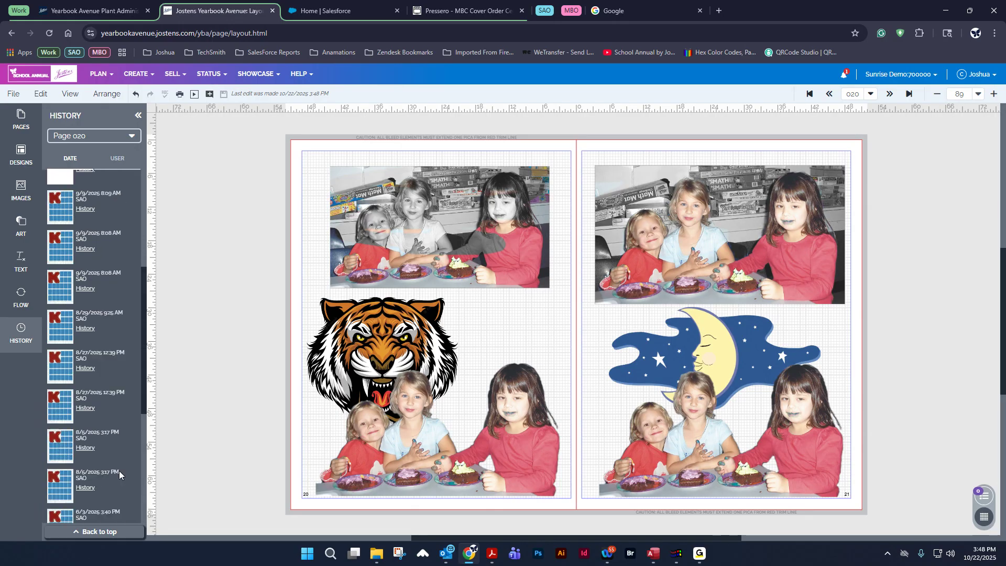
scroll(120, 469, down, 10)
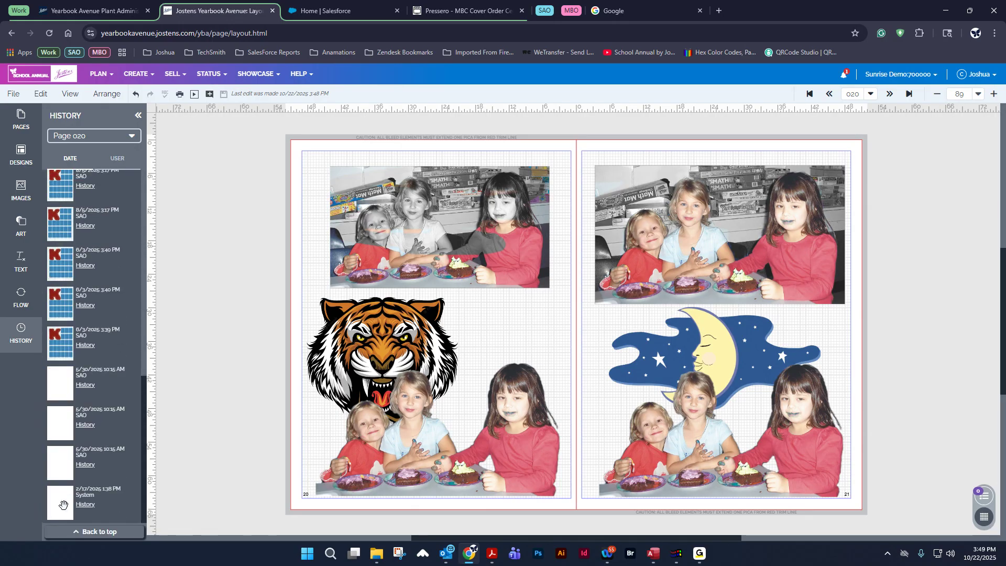
mouse_move(59, 504)
scroll(61, 491, up, 10)
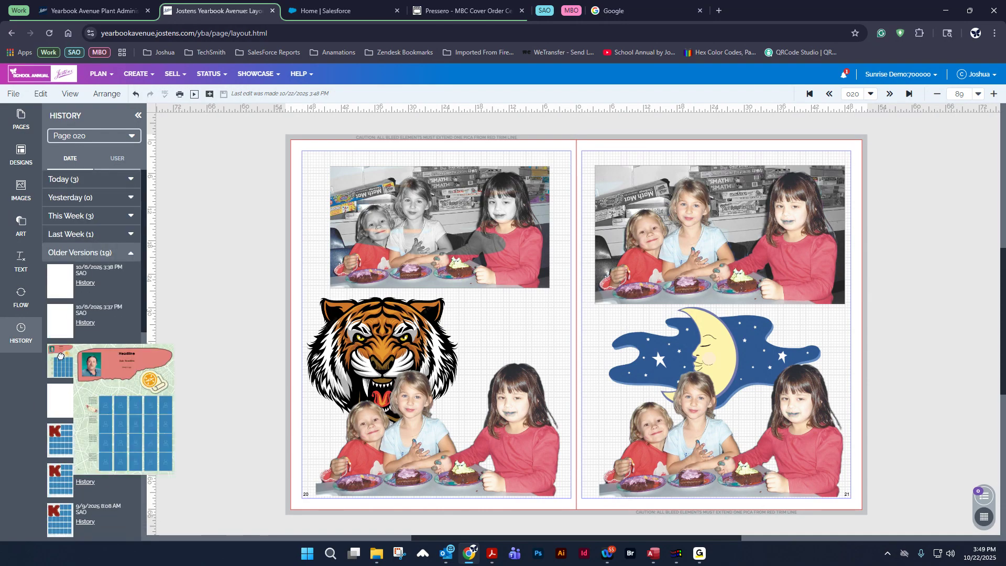
Apply the 9/25/2025 10:22 AM version and the older 10/22/2025 12:58 PM version to page 20 in turn, and restore the 3:48 PM version
drag(54, 367, 430, 296)
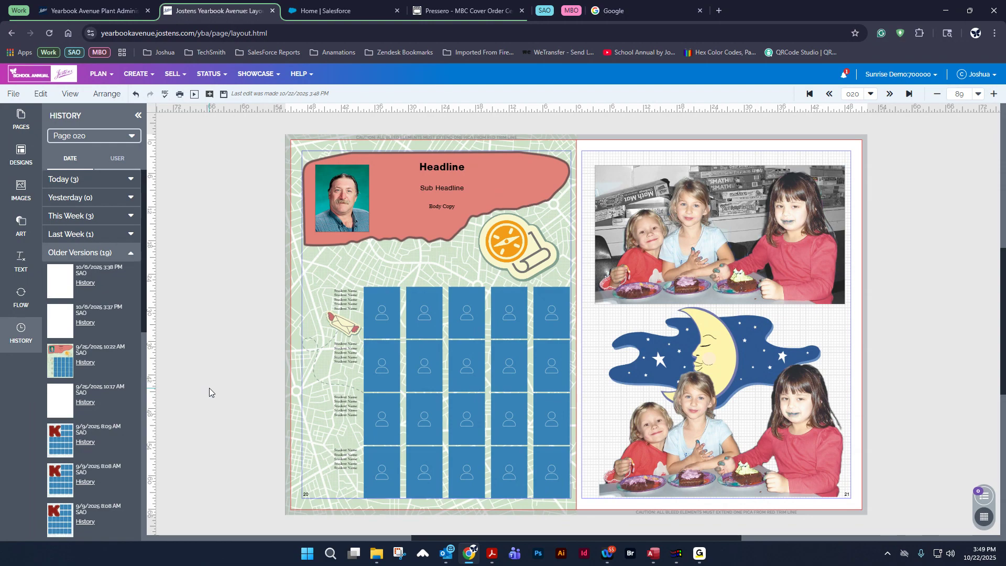
click(93, 216)
drag(56, 316, 433, 311)
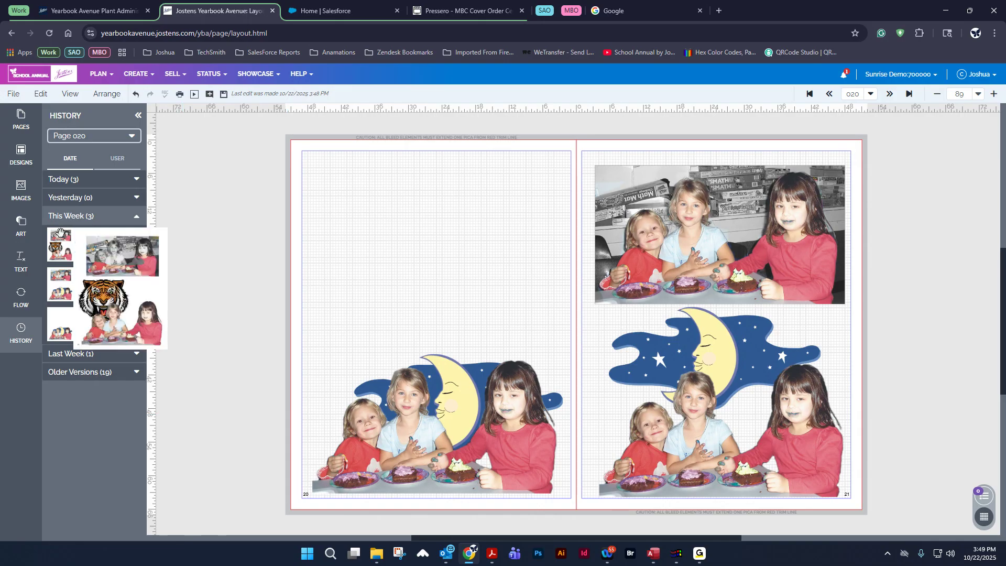
drag(61, 236, 460, 211)
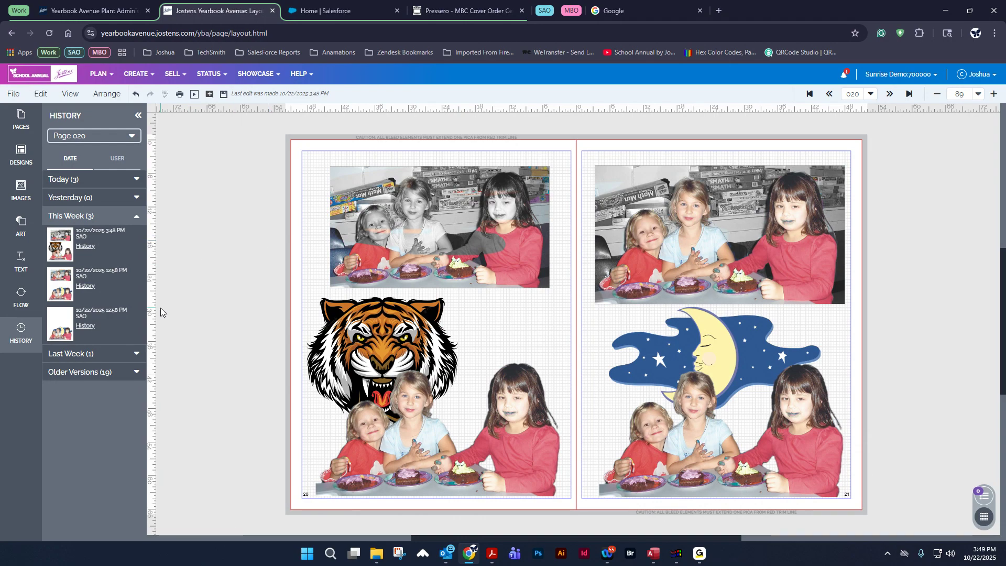
Examine the detailed Page History of page 020, opened from its 10/6/2025 3:38 PM version, checking action codes and creation dates
click(94, 373)
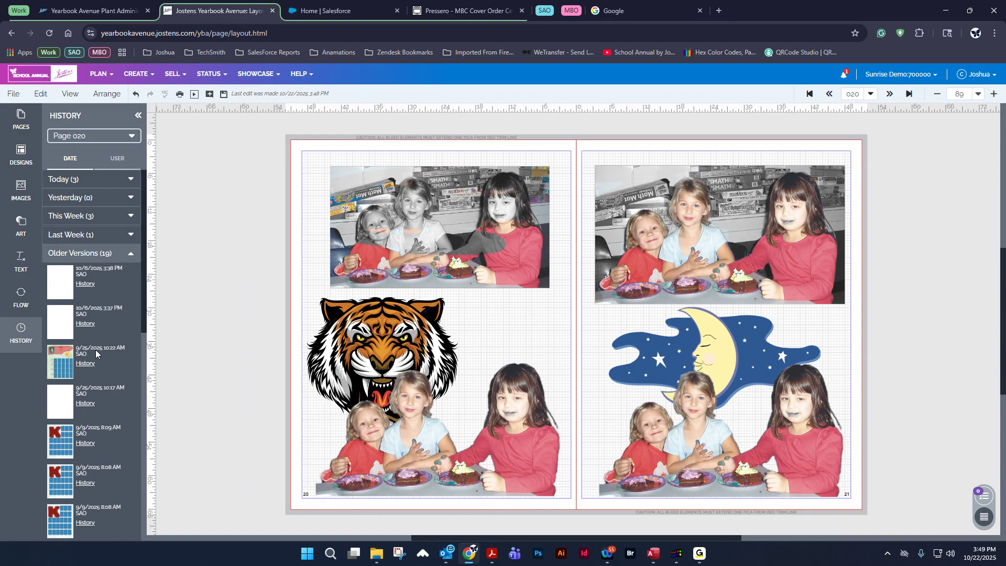
click(86, 282)
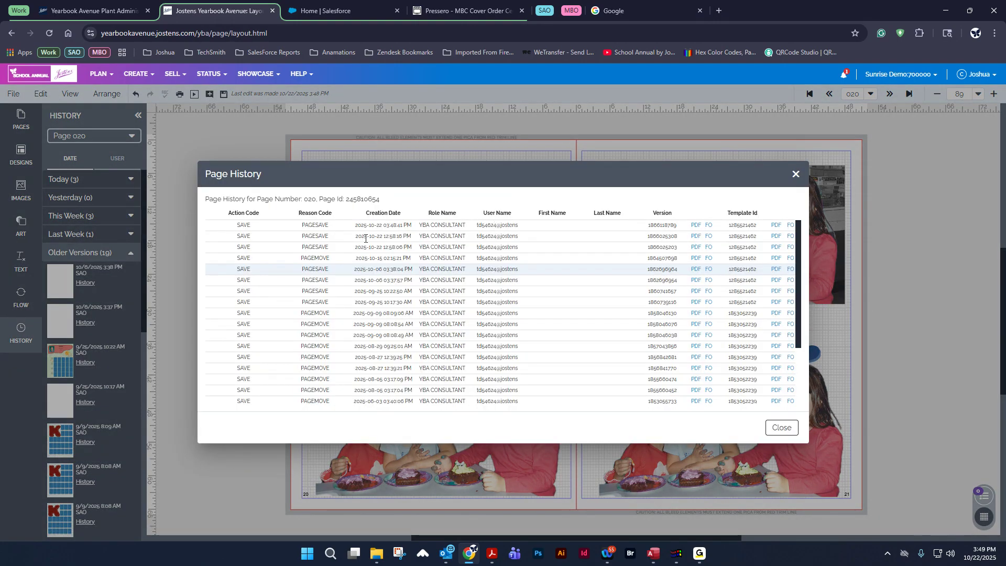
scroll(521, 283, down, 3)
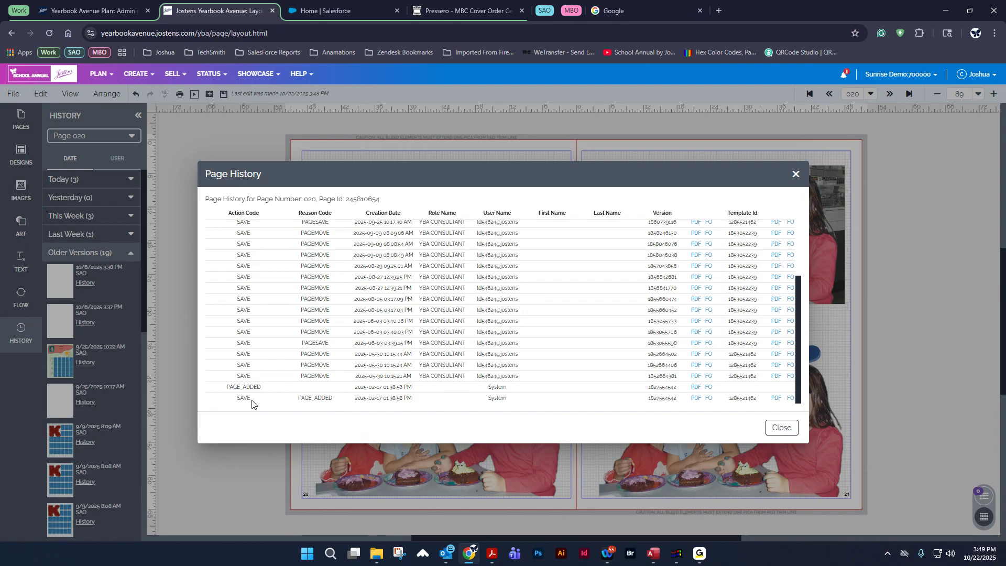
scroll(293, 383, up, 2)
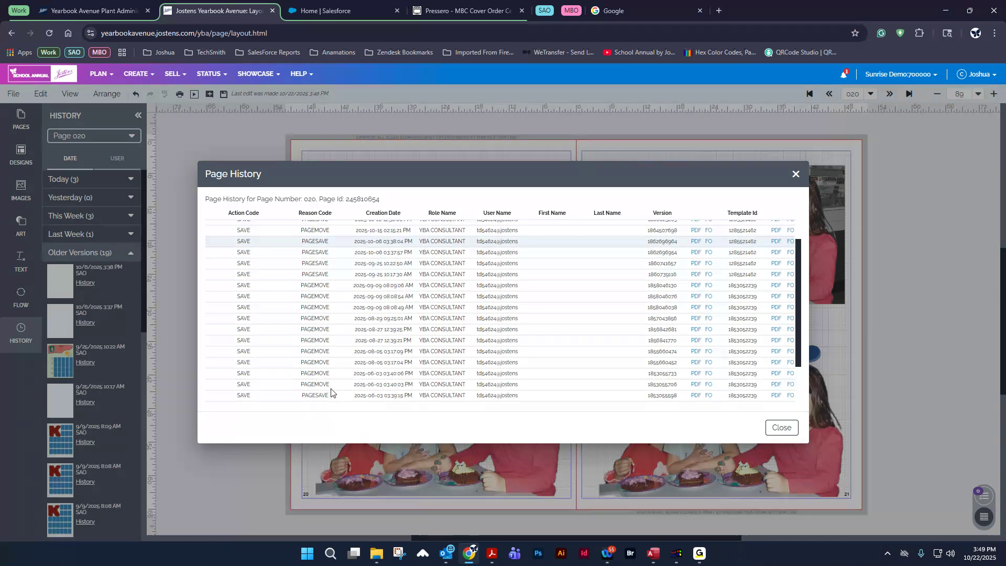
scroll(360, 384, up, 1)
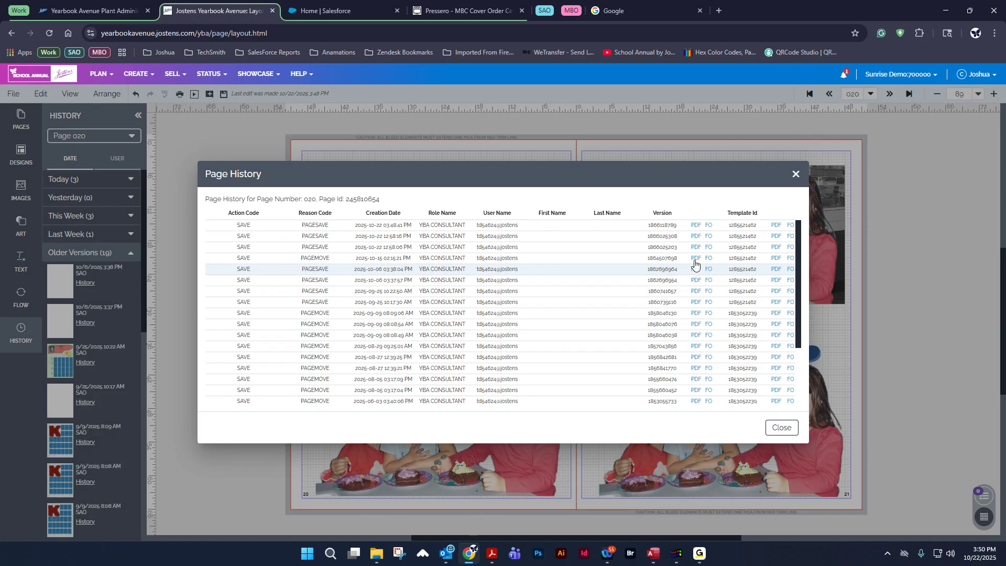
click(697, 313)
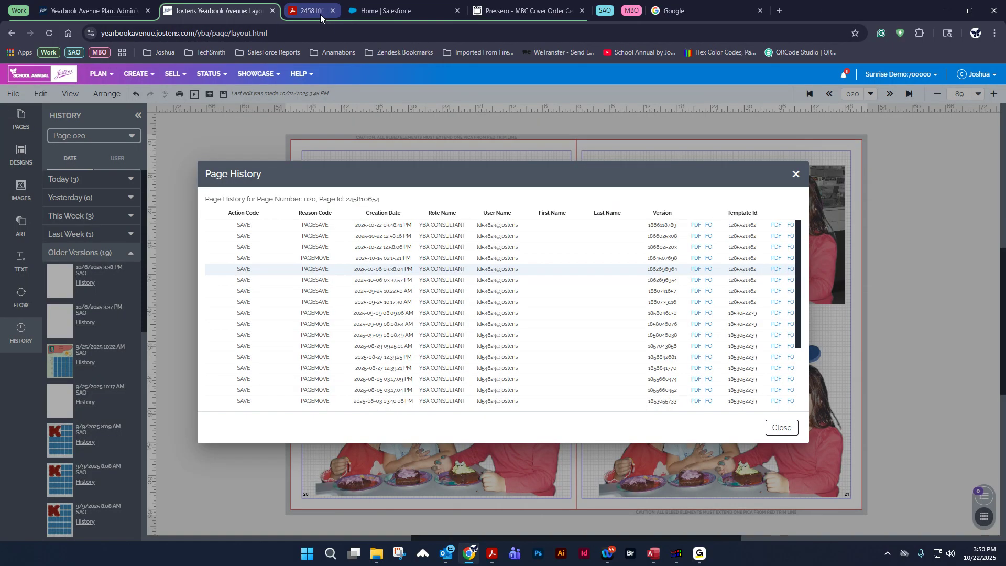
middle_click(321, 15)
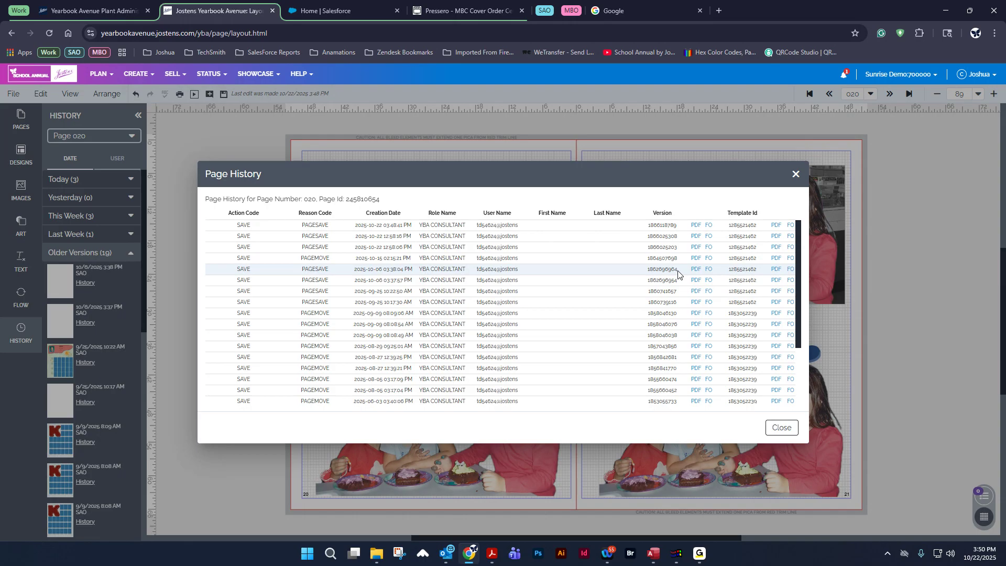
click(796, 175)
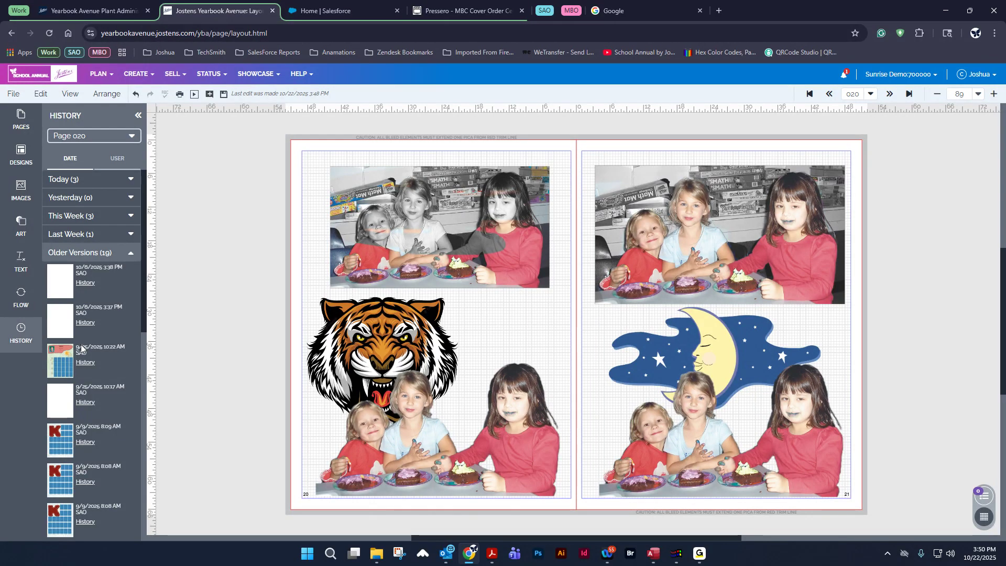
Delete all photos and artwork from pages 20 and 21 and collapse the older versions
drag(278, 134, 874, 495)
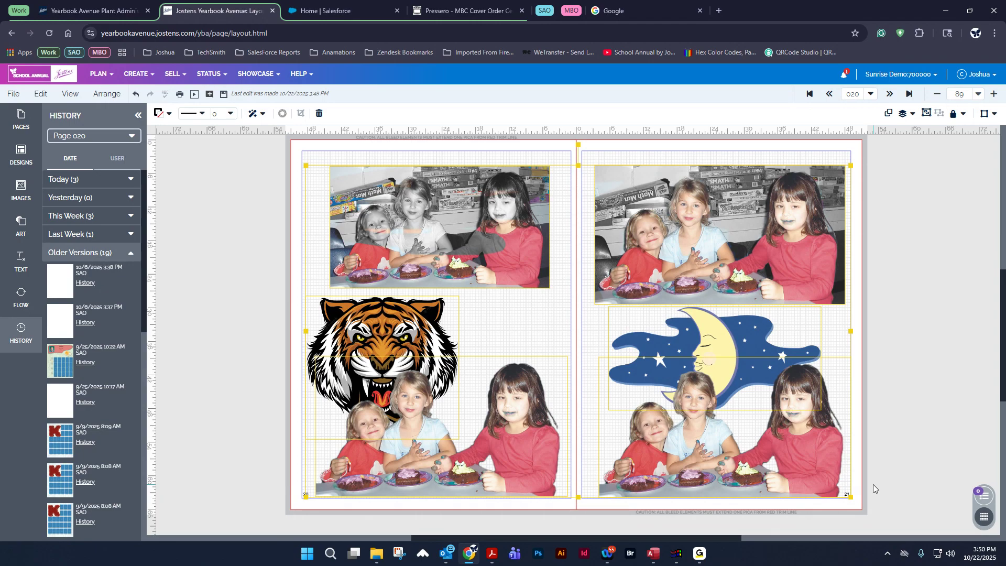
key(Delete)
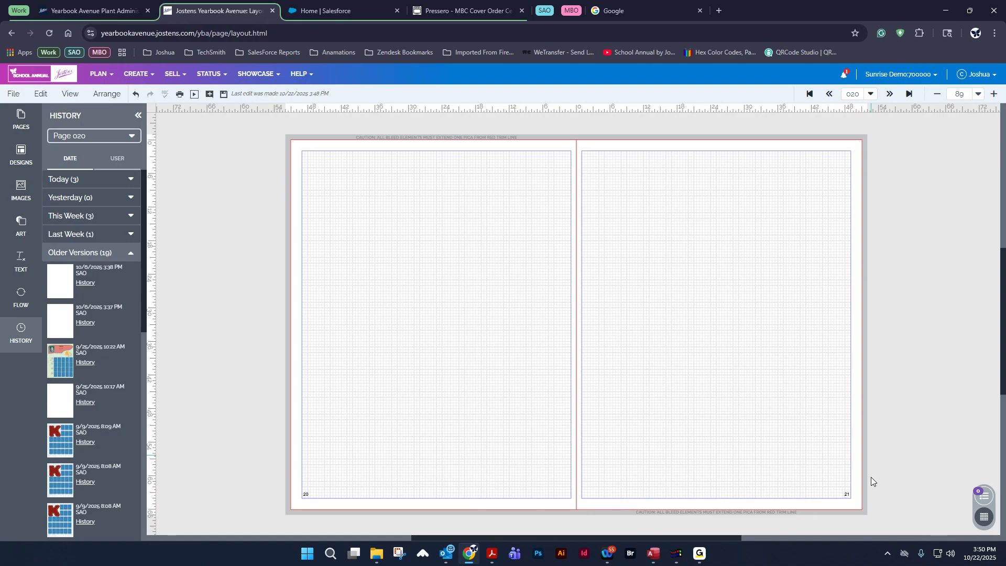
click(77, 253)
Apply design 002 from the Page Surfer Gallery designs to the spread on pages 20 and 21, retaining existing content
click(23, 199)
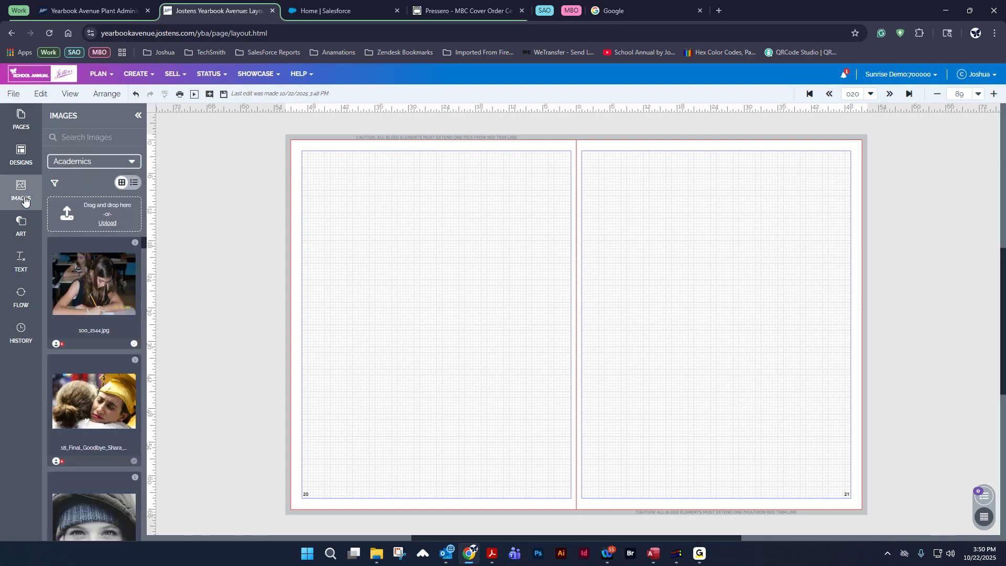
click(23, 194)
click(24, 156)
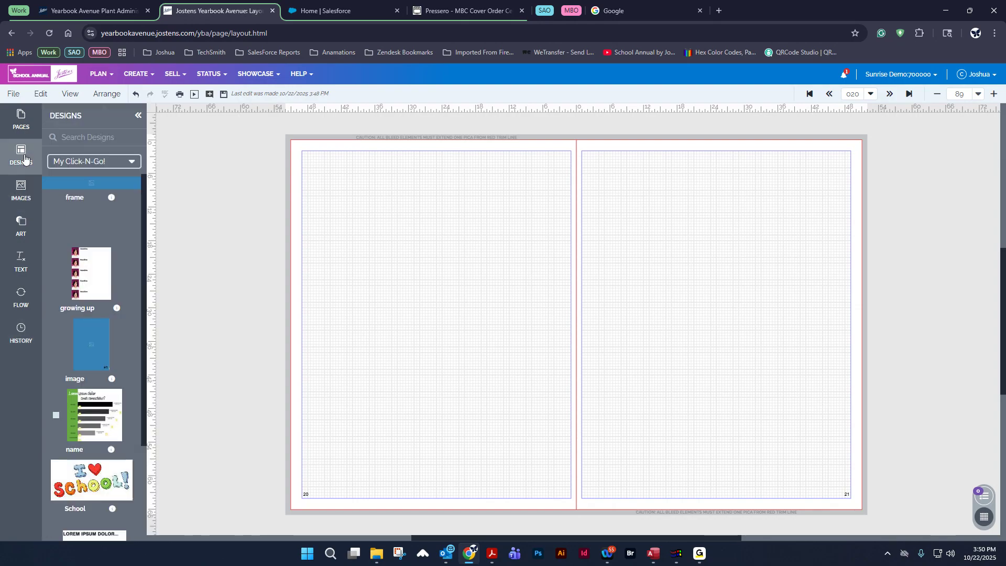
click(51, 163)
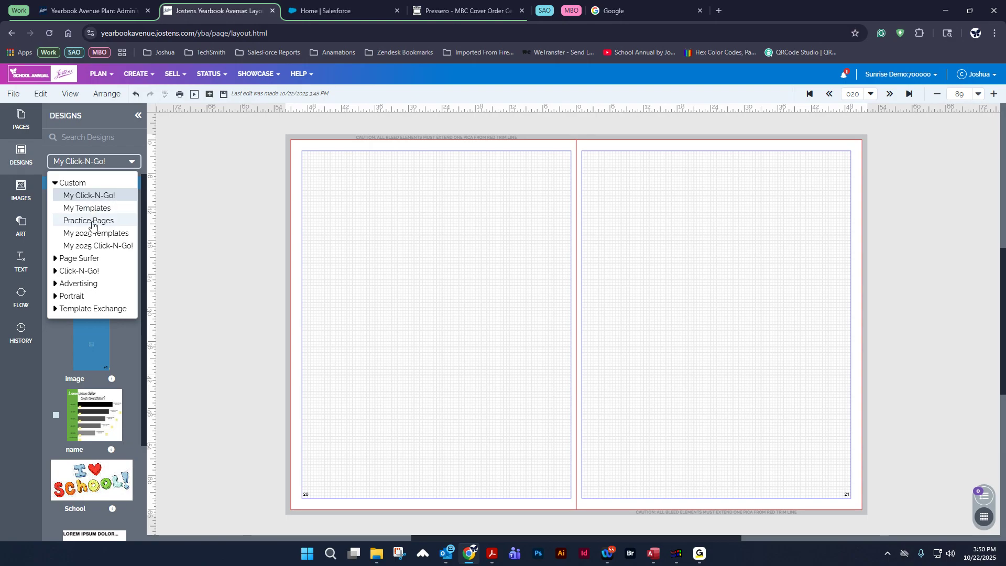
click(55, 259)
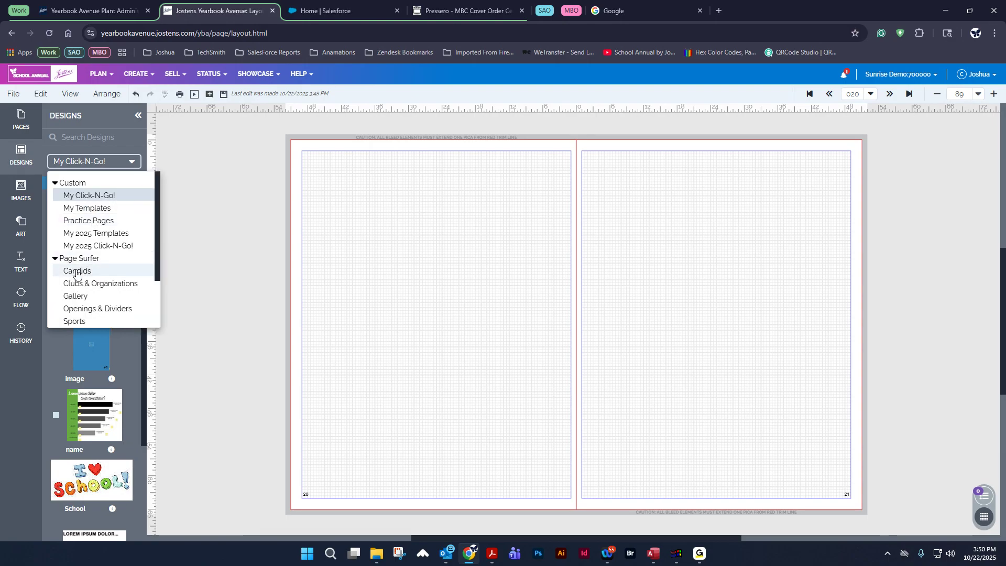
scroll(77, 273, down, 2)
click(84, 230)
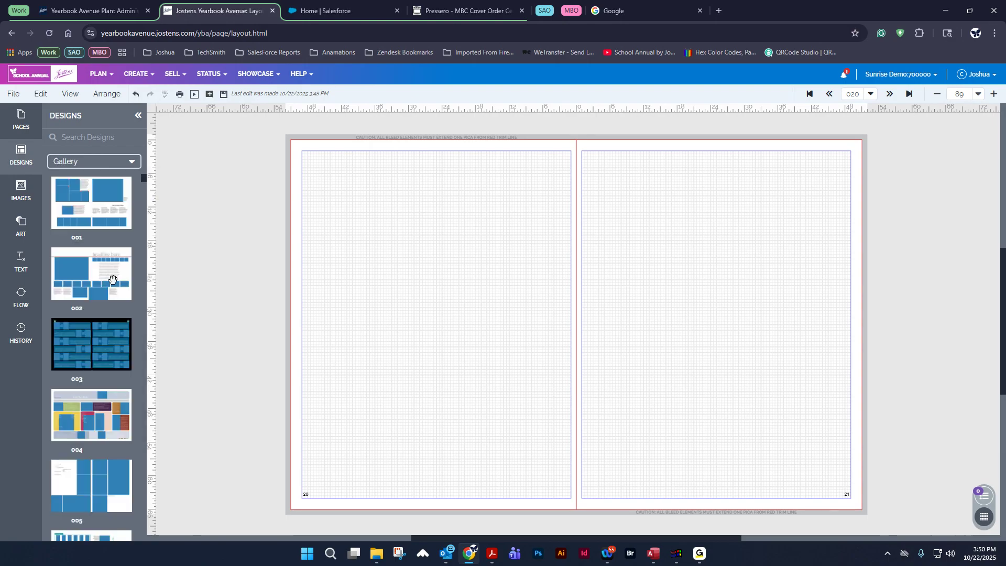
mouse_move(124, 275)
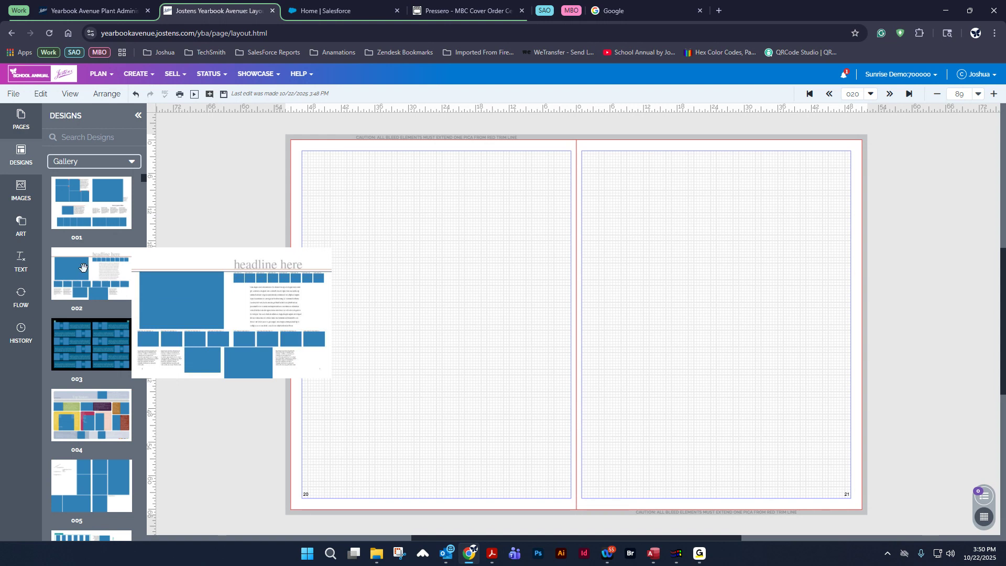
drag(83, 268, 543, 287)
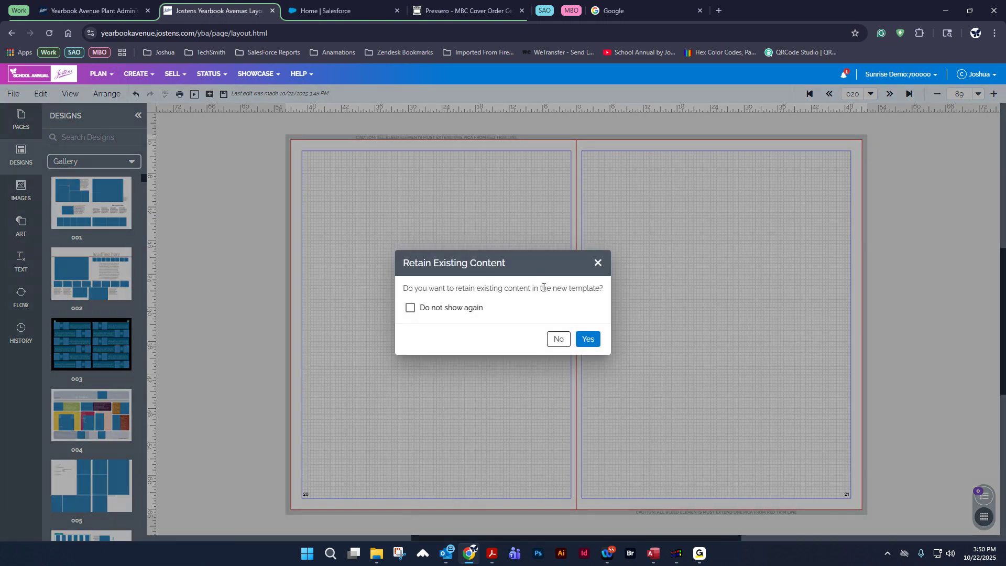
click(587, 339)
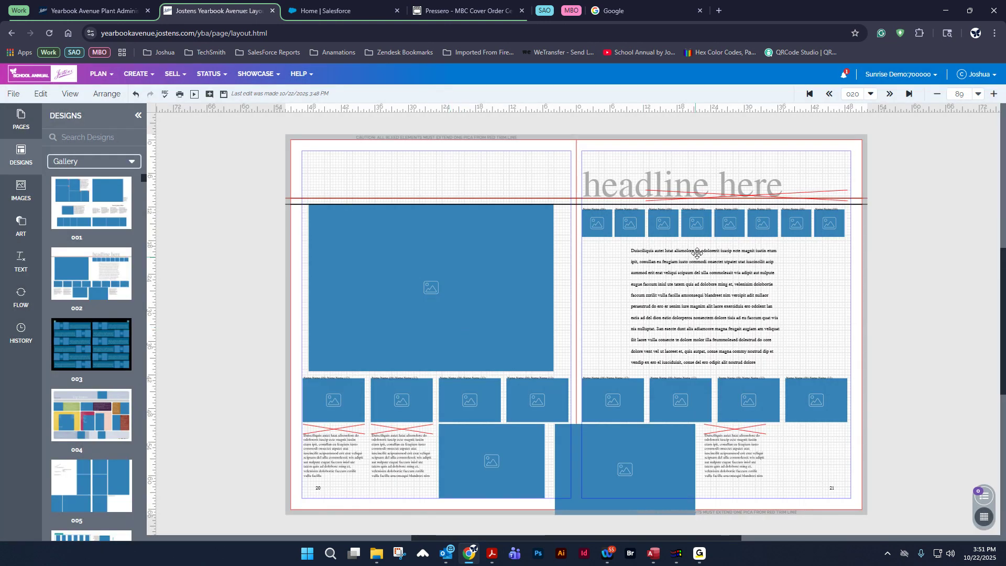
Enlarge the overset subheadline and the three lead-in text frames in the spread so their text fits
click(781, 192)
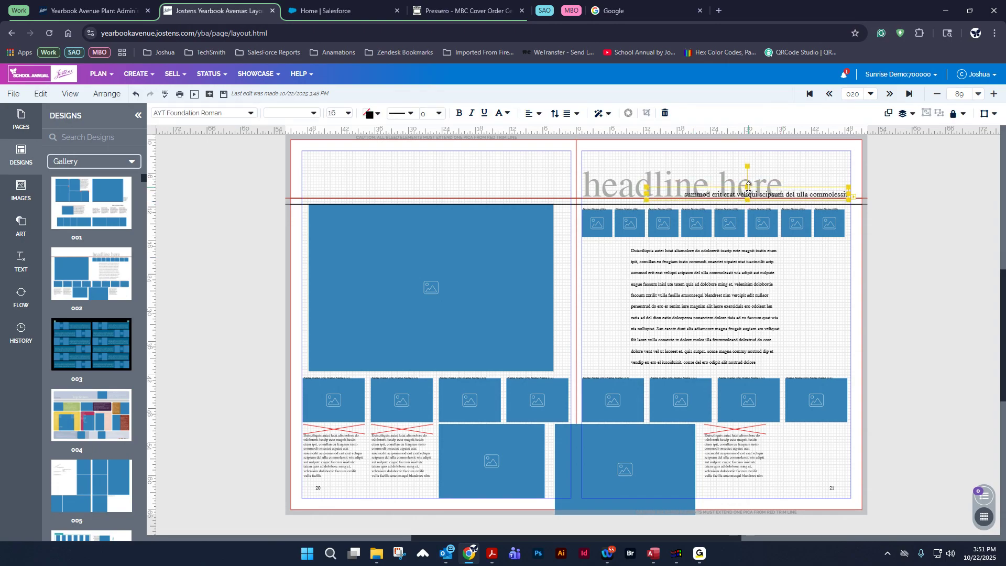
click(889, 194)
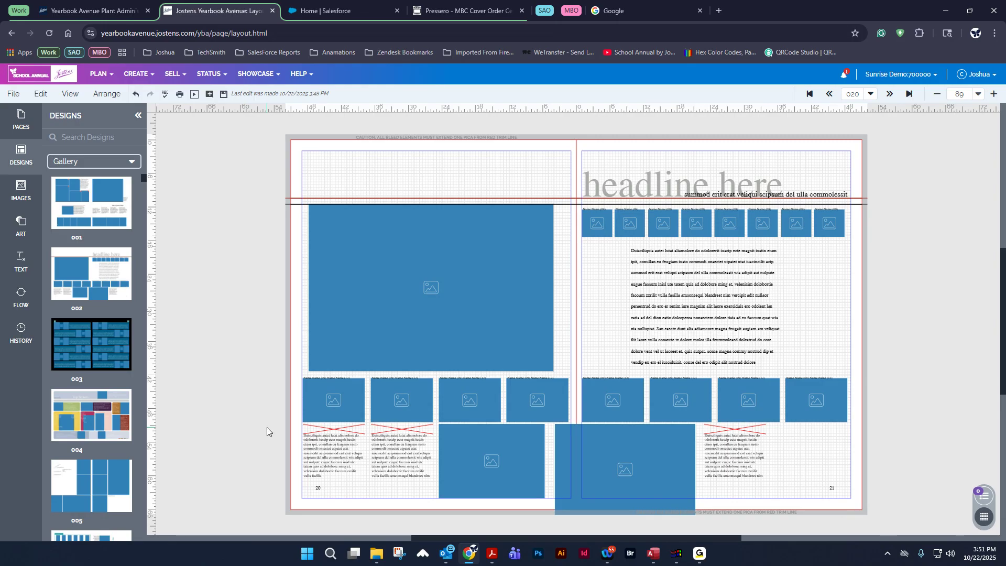
click(333, 426)
click(333, 425)
click(402, 427)
click(402, 425)
click(732, 425)
click(732, 424)
drag(734, 424, 734, 423)
click(908, 331)
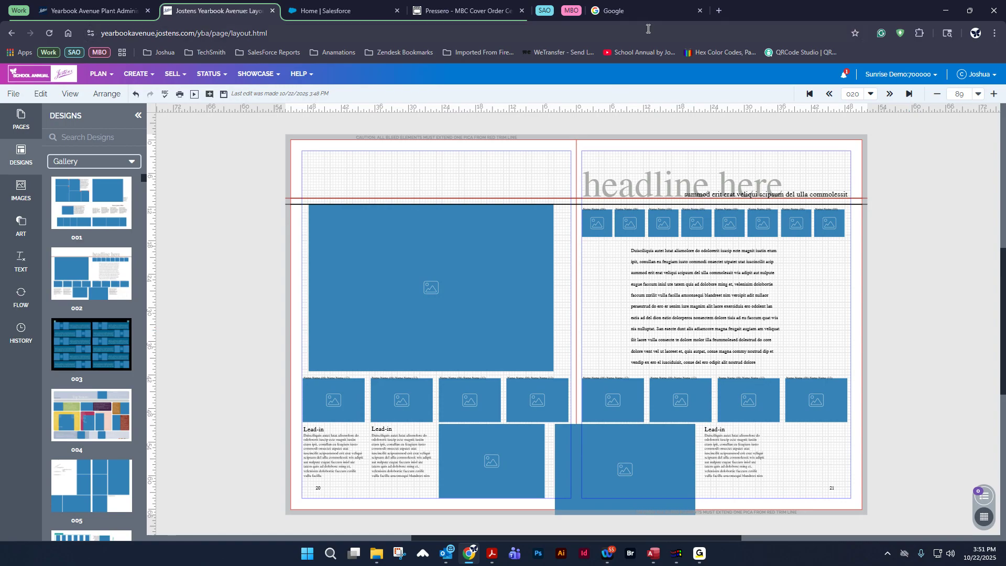
Open the School Annual by Jostens YouTube channel, browse its webinars and Tech Shorts, and return to the Yearbook Avenue layout
middle_click(639, 52)
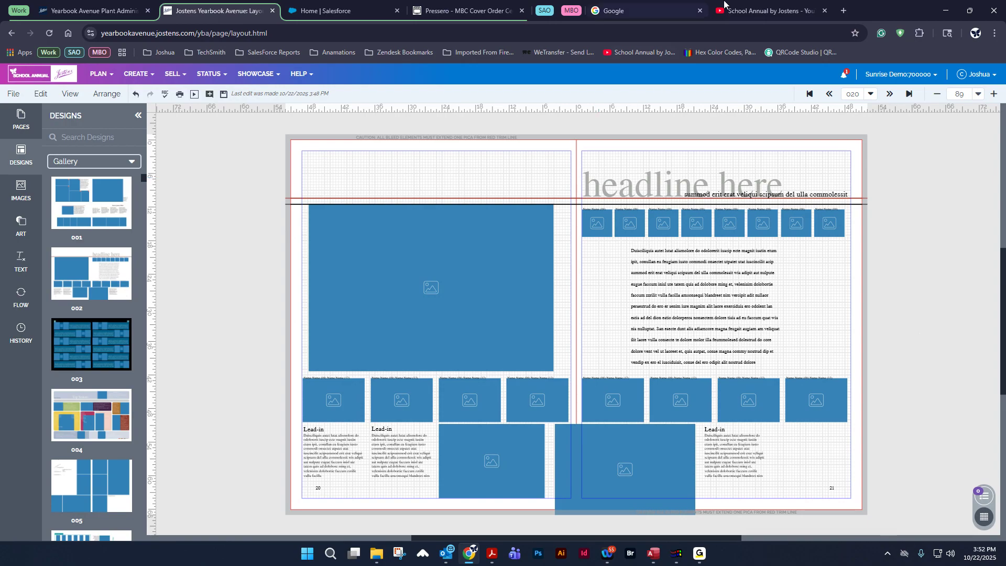
click(748, 14)
scroll(668, 328, down, 10)
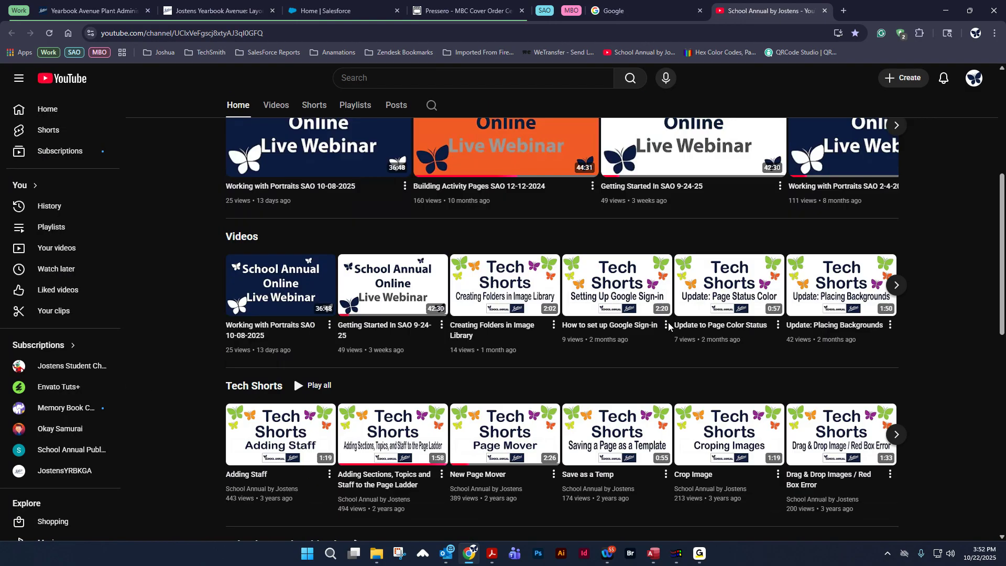
scroll(669, 335, down, 4)
scroll(690, 470, up, 13)
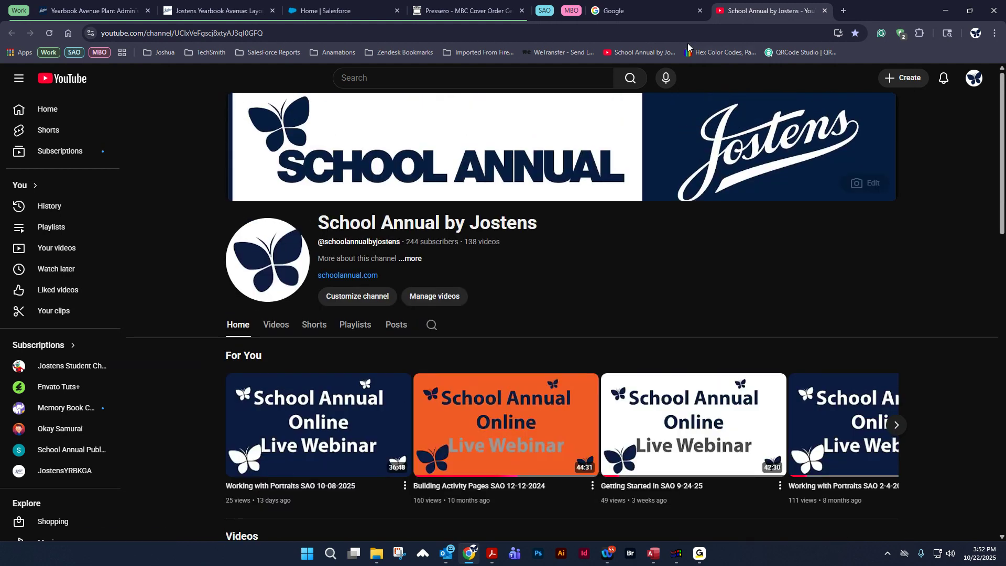
click(173, 15)
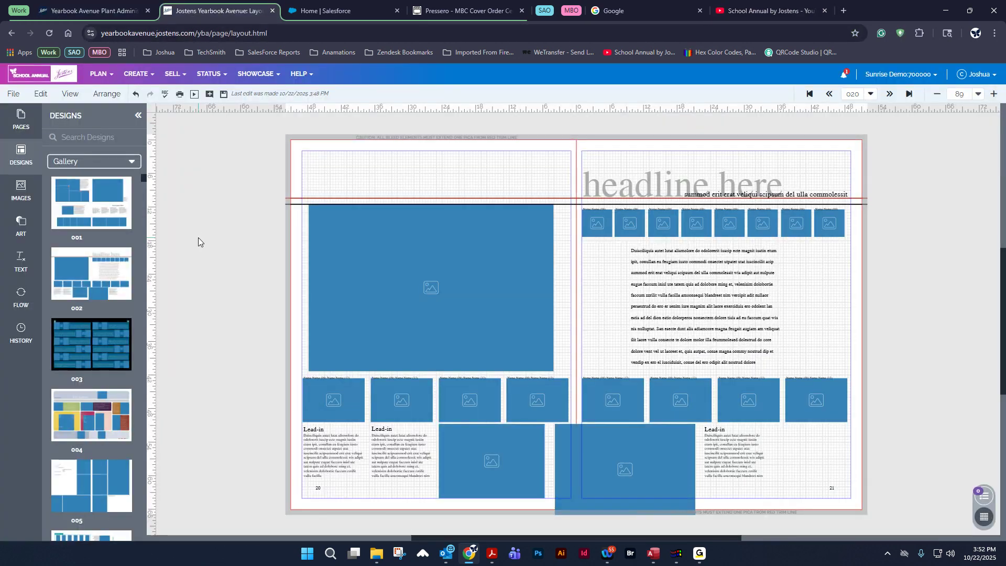